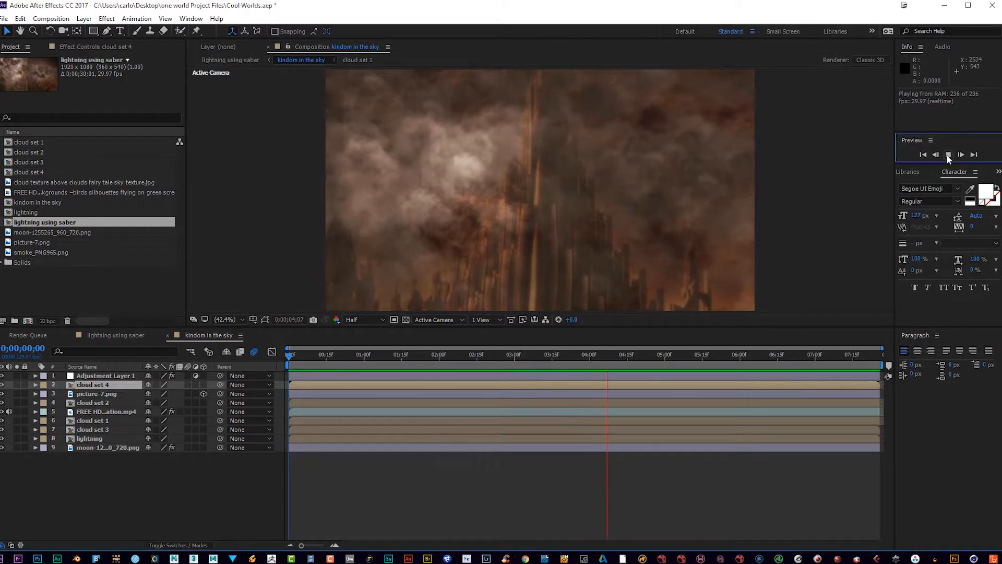
# - Preview and scrub through the kindom in the sky composition, returning the playhead to the first frame
pyautogui.click(947, 155)
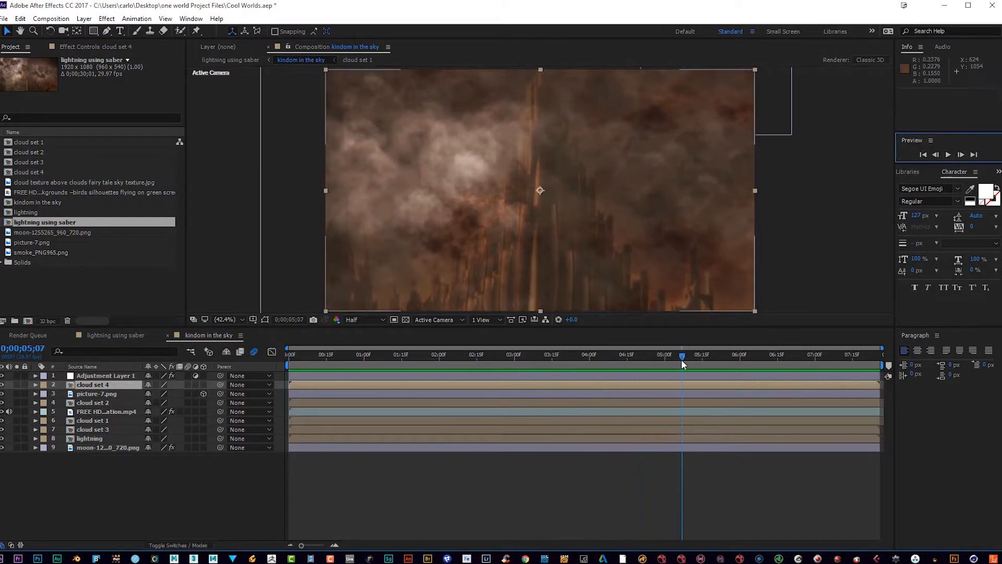
pyautogui.moveTo(684, 356); pyautogui.dragTo(275, 392)
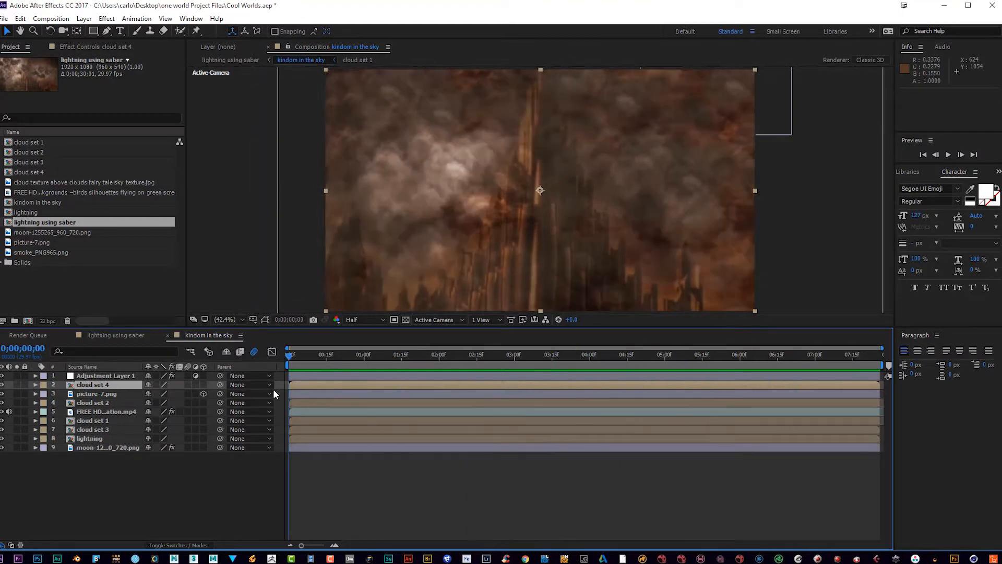
pyautogui.click(948, 155)
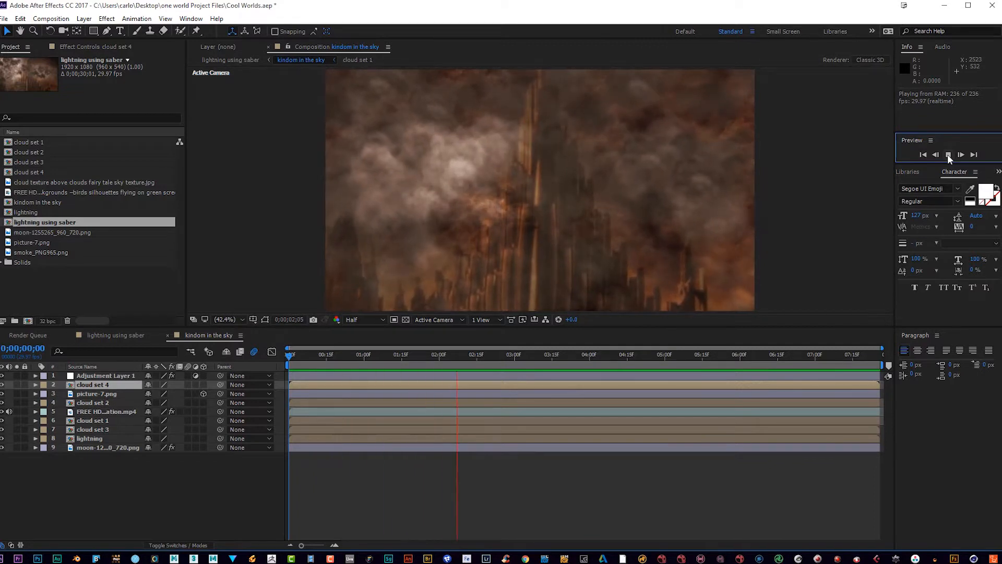
pyautogui.click(947, 154)
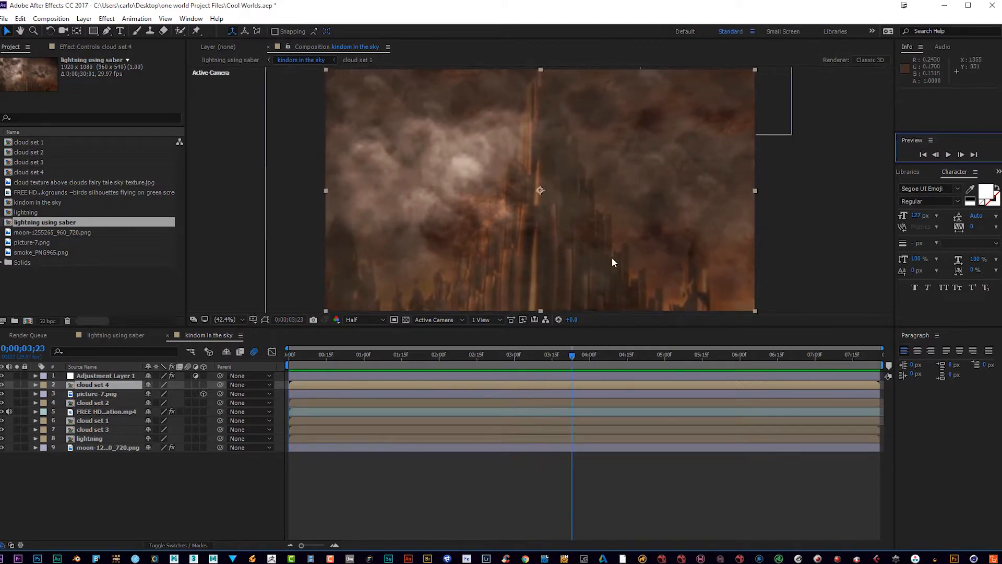
pyautogui.moveTo(571, 360); pyautogui.dragTo(395, 345)
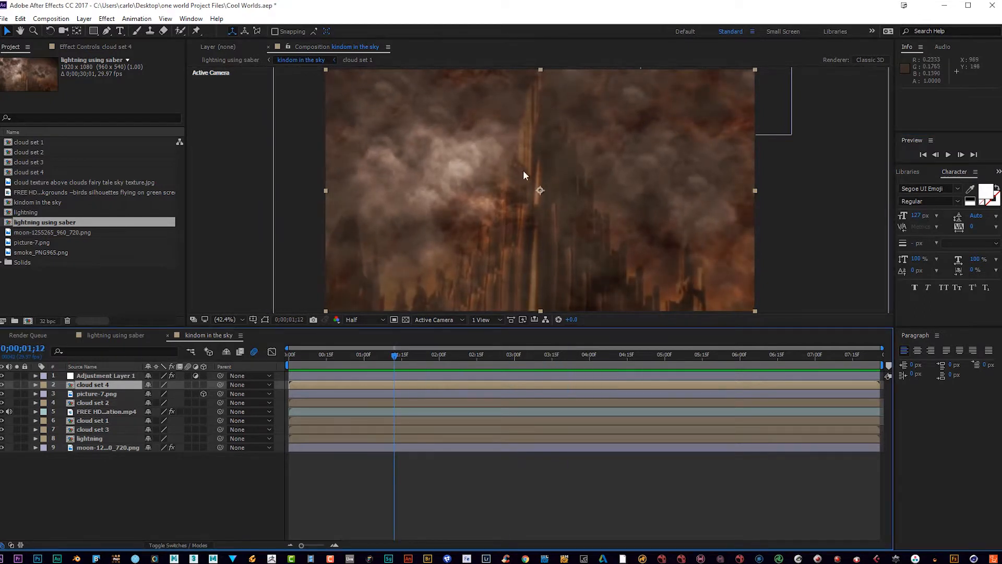
pyautogui.moveTo(392, 358); pyautogui.dragTo(356, 355)
pyautogui.click(290, 357)
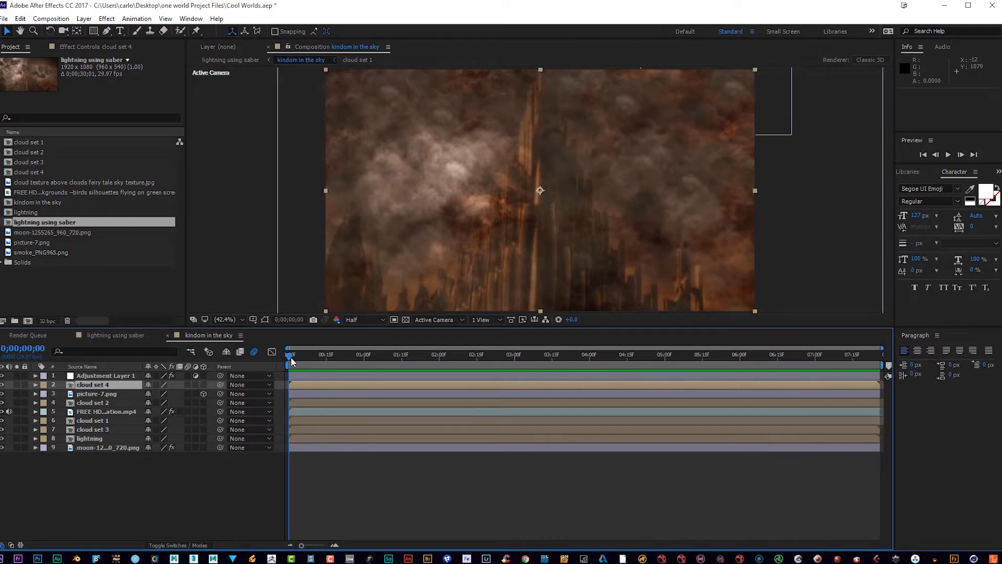
pyautogui.moveTo(289, 357)
pyautogui.mouseDown()
pyautogui.moveTo(315, 354)
pyautogui.moveTo(290, 354)
pyautogui.mouseUp()
pyautogui.click(290, 355)
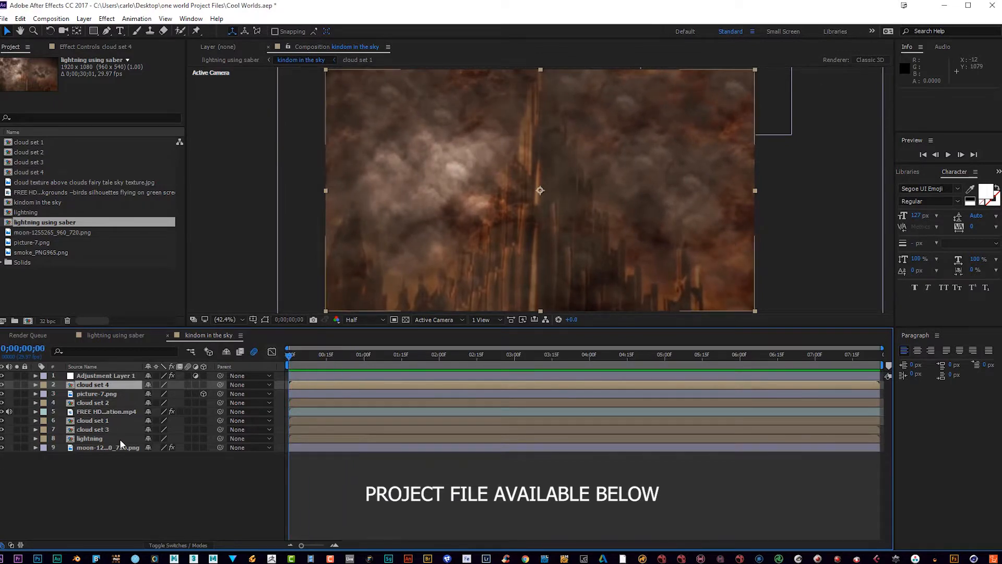
# - Open the nested lightning composition and show the Saber effect settings of the first Black Solid layer
pyautogui.doubleClick(102, 437)
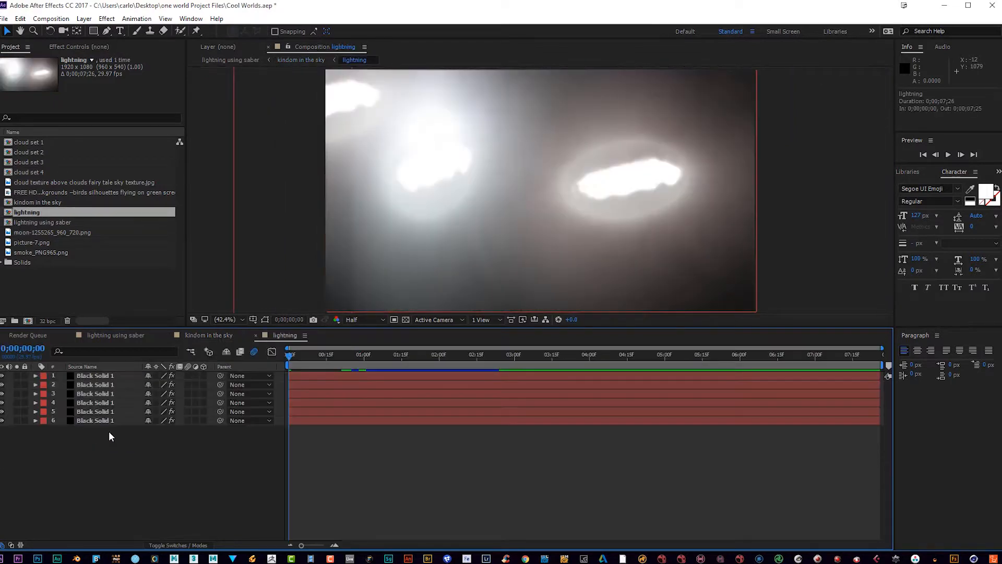
pyautogui.click(94, 375)
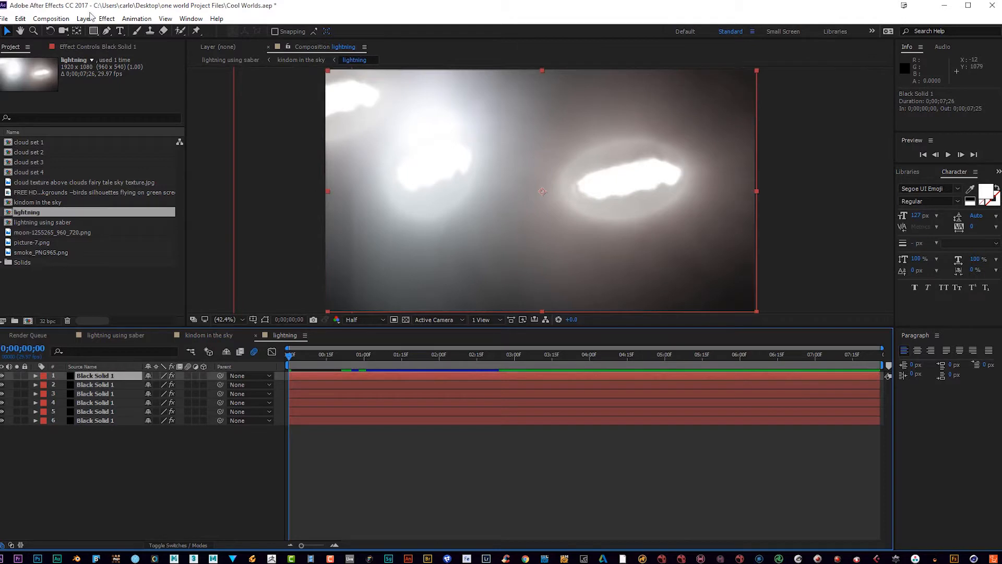
pyautogui.click(76, 46)
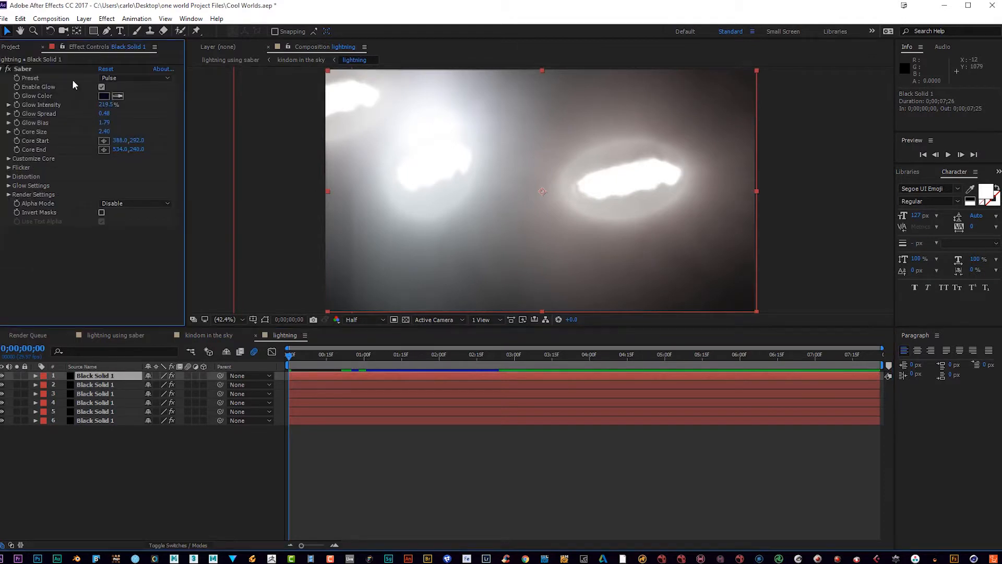
pyautogui.click(37, 70)
# - Examine the other Black Solid layers in the lightning composition and their Saber effect settings
pyautogui.click(90, 385)
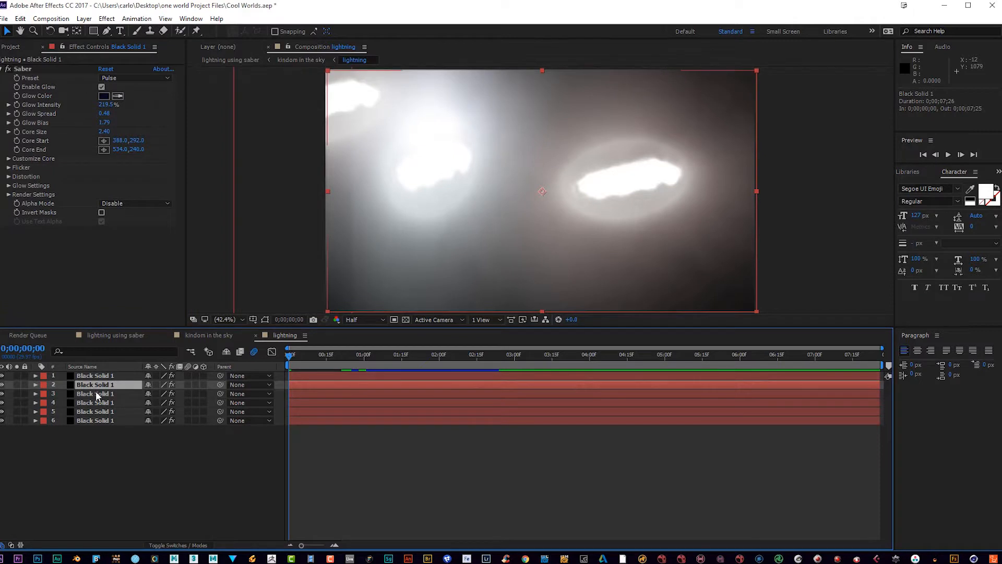
pyautogui.click(96, 392)
pyautogui.click(95, 402)
pyautogui.click(96, 411)
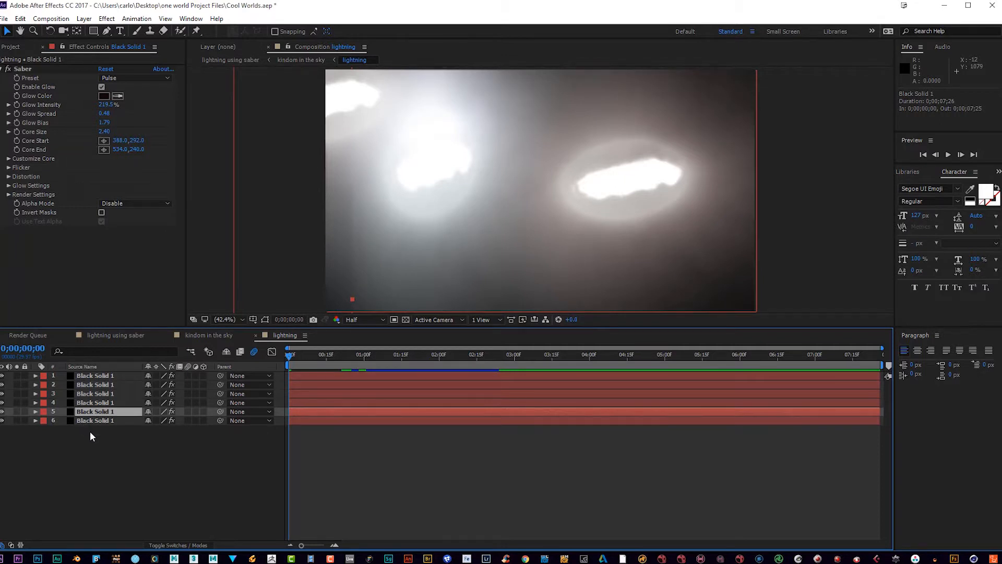
pyautogui.click(89, 419)
pyautogui.click(90, 377)
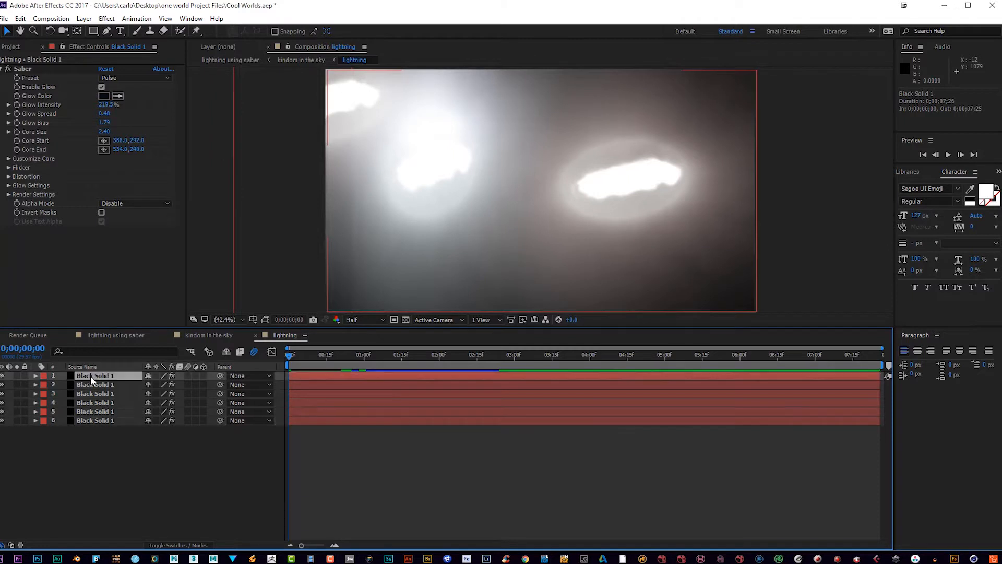
pyautogui.click(89, 385)
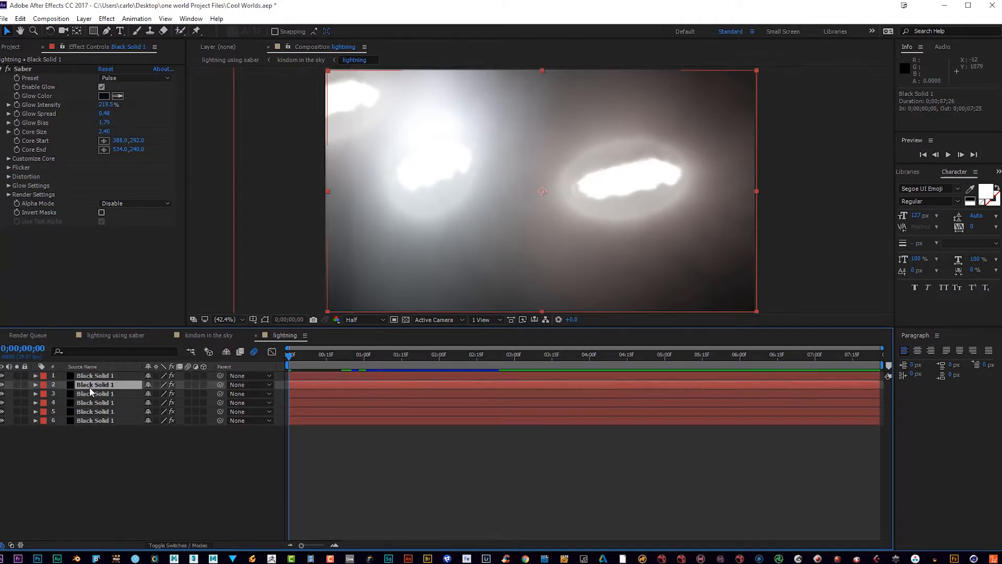
pyautogui.click(92, 394)
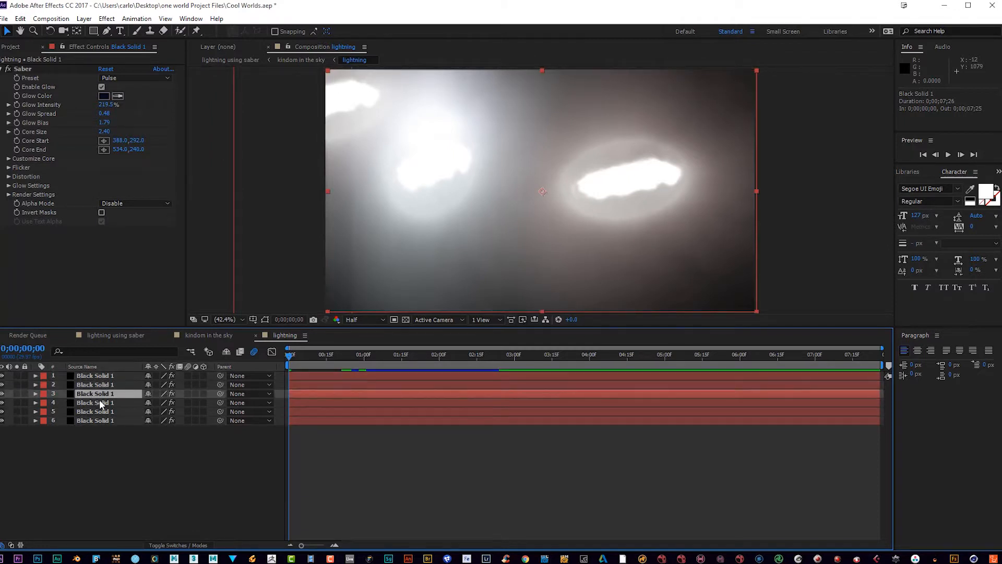
pyautogui.click(99, 399)
# - Set the Saber glow color of the first Black Solid layer to dark blue 0737A5
pyautogui.click(95, 374)
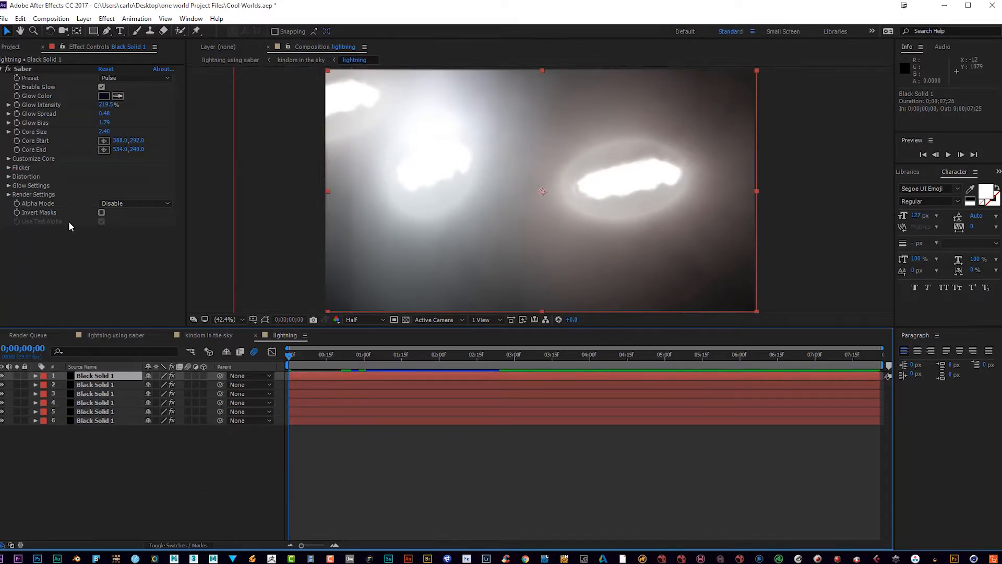
pyautogui.click(102, 96)
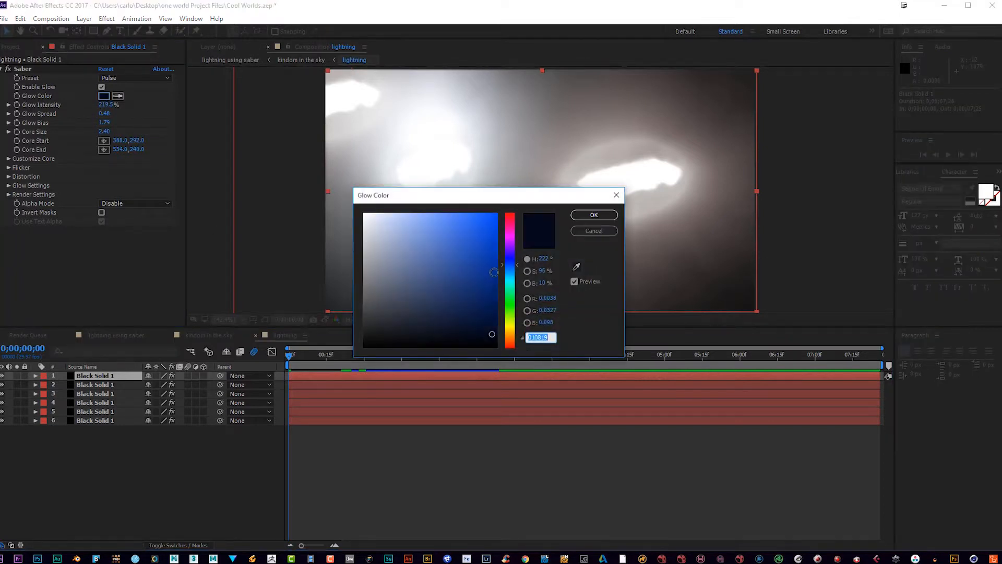
pyautogui.click(491, 260)
pyautogui.click(590, 215)
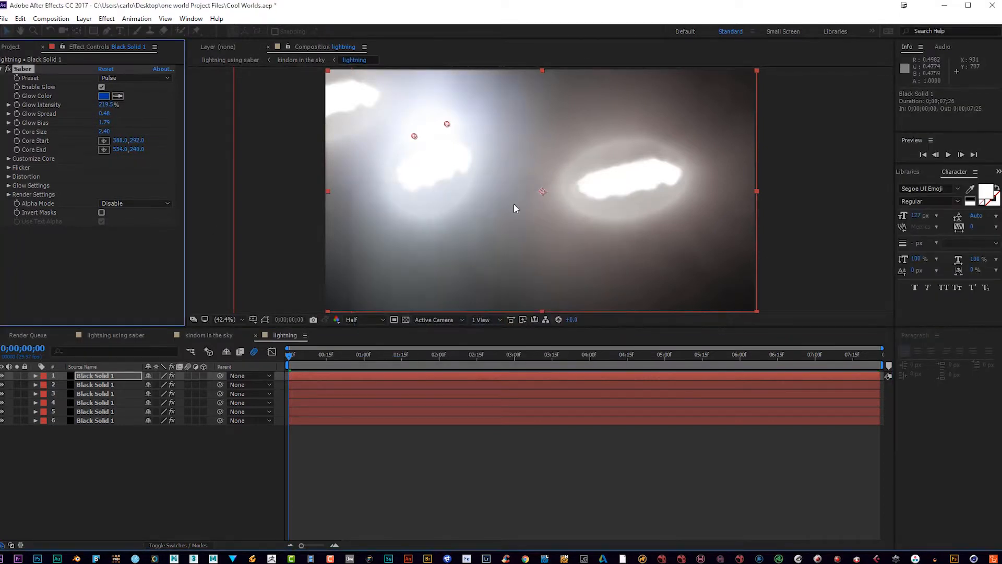
# - Set the first Black Solid layer's Saber glow color to a brighter blue, 2D68EC
pyautogui.click(93, 381)
pyautogui.click(103, 97)
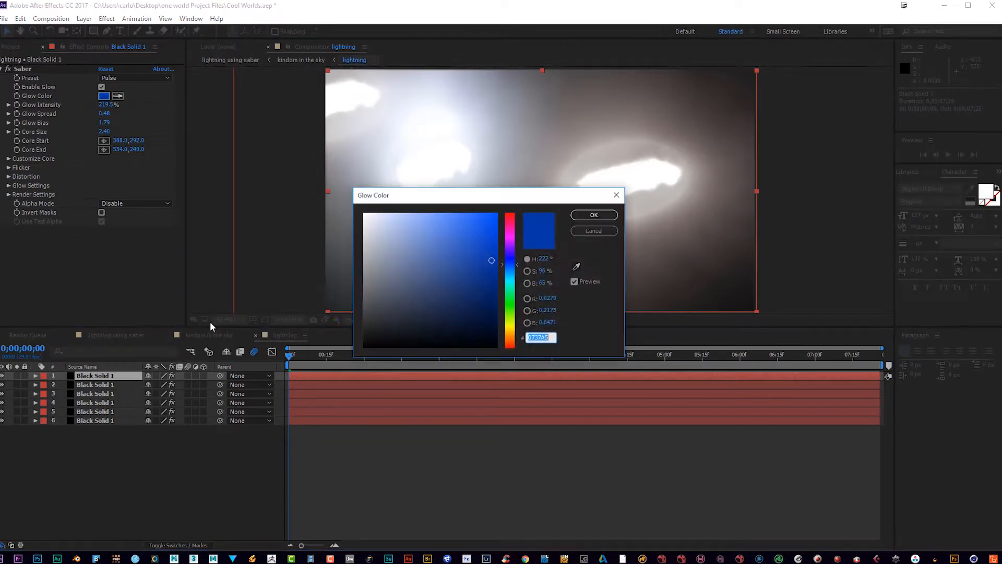
pyautogui.moveTo(423, 288); pyautogui.dragTo(472, 222)
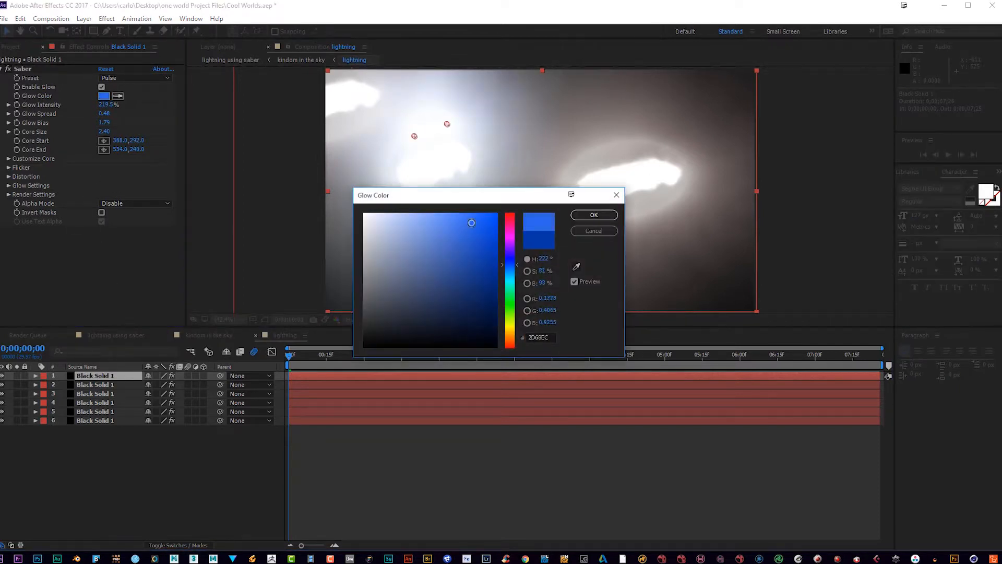
pyautogui.click(594, 214)
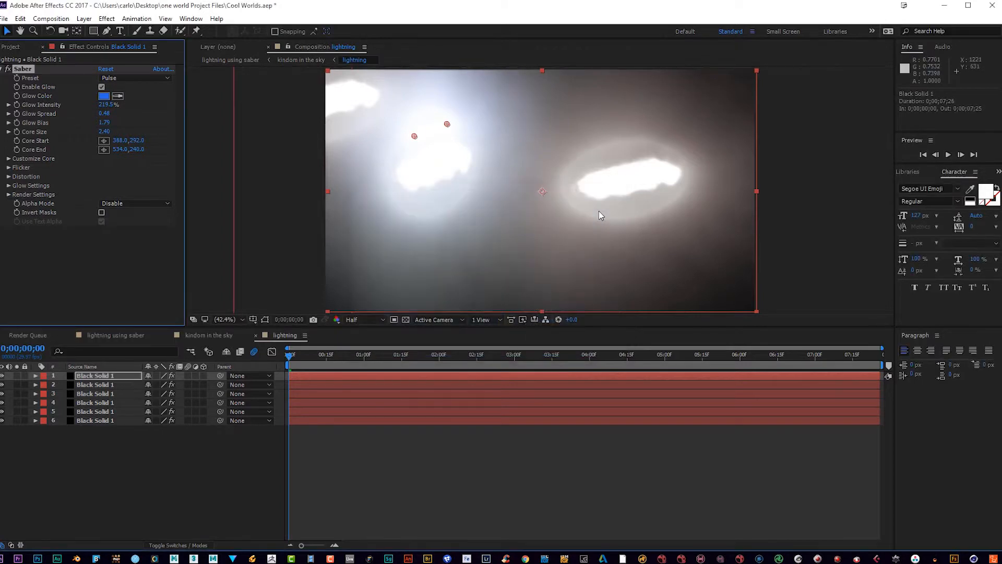
# - Set the Saber glow color of the fifth Black Solid layer to orange, about D9521D
pyautogui.click(93, 414)
pyautogui.click(104, 96)
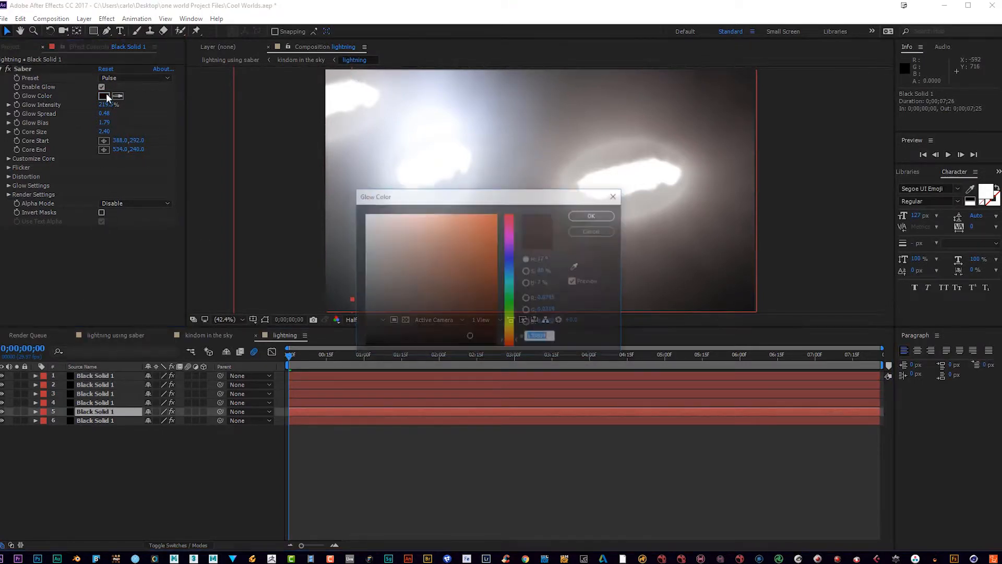
pyautogui.moveTo(465, 246); pyautogui.dragTo(481, 230)
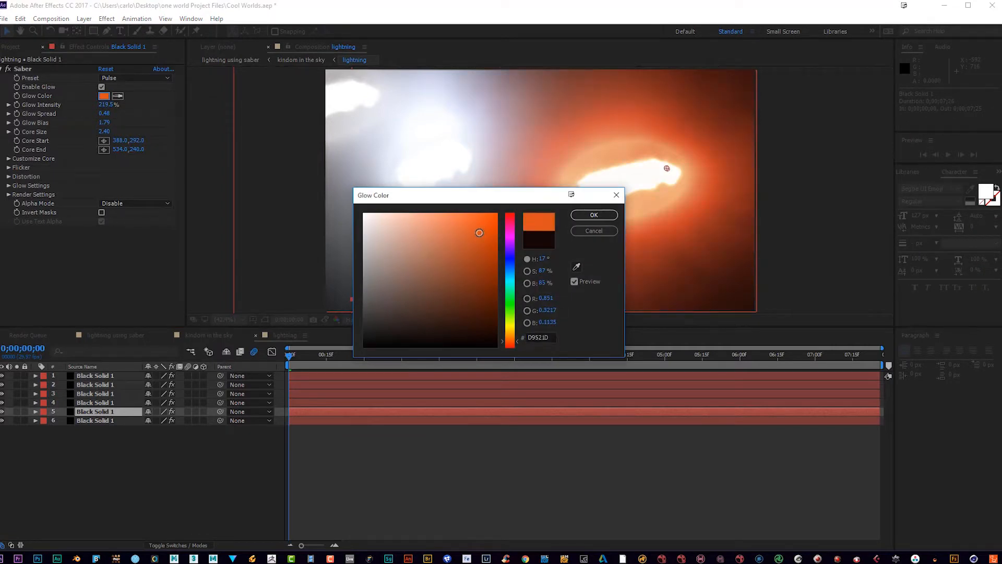
pyautogui.press('Return')
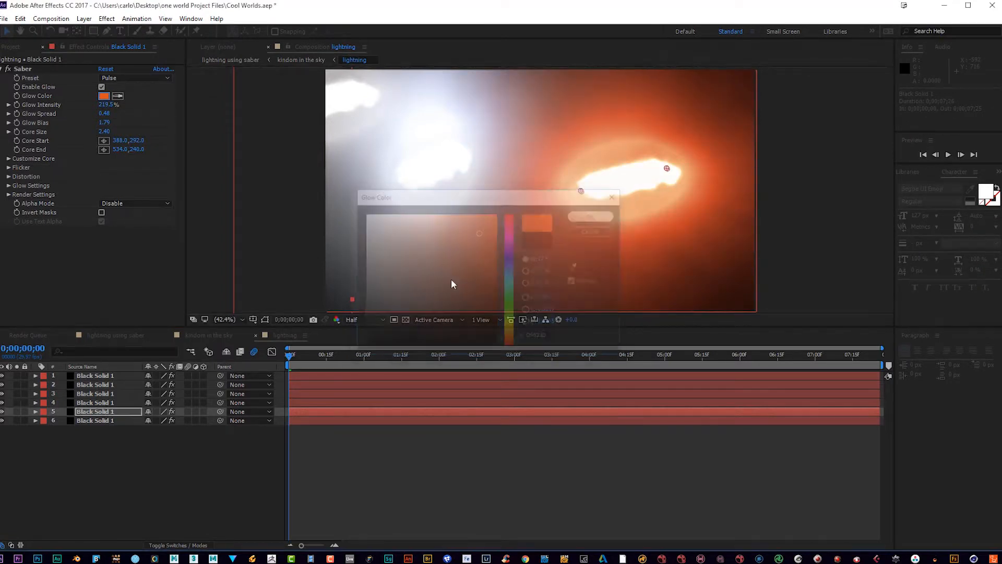
# - Check the lightning using saber and kindom in the sky compositions and return to the lightning composition
pyautogui.click(116, 335)
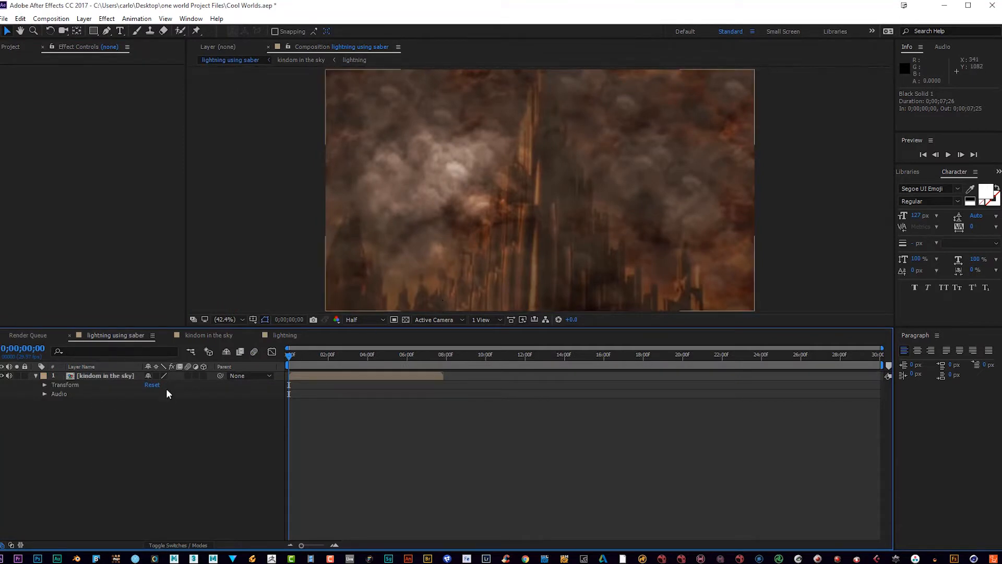
pyautogui.click(89, 376)
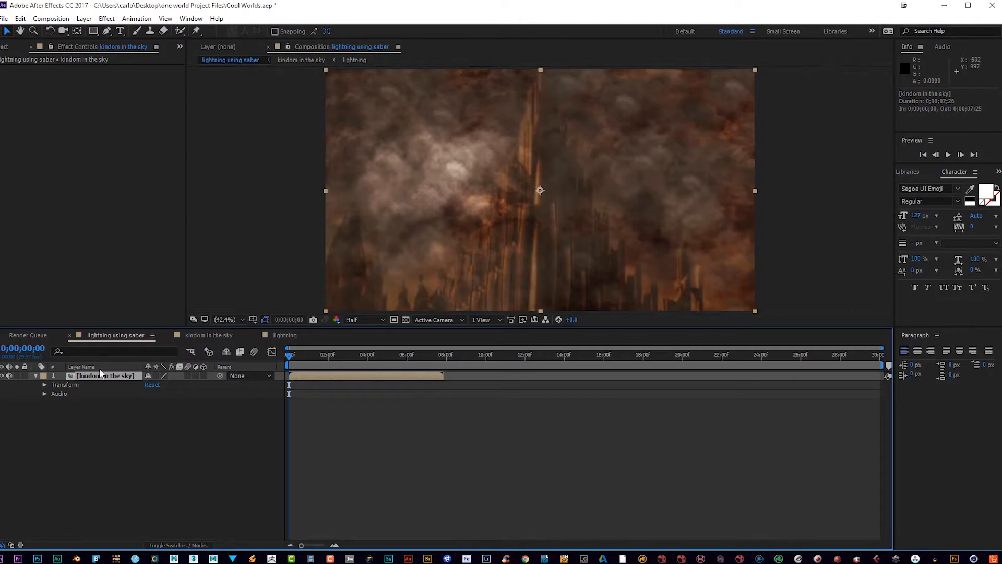
pyautogui.click(206, 336)
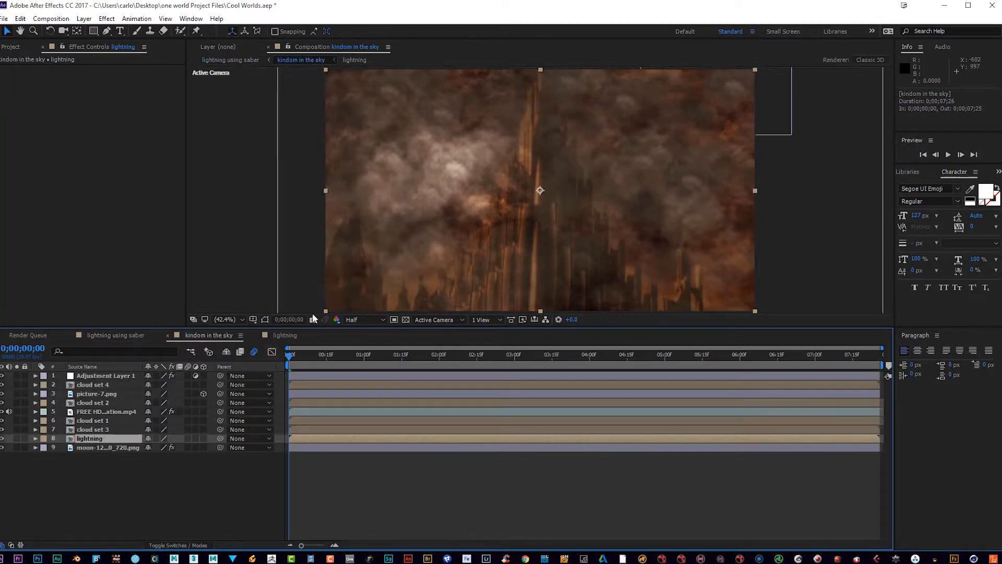
pyautogui.click(285, 337)
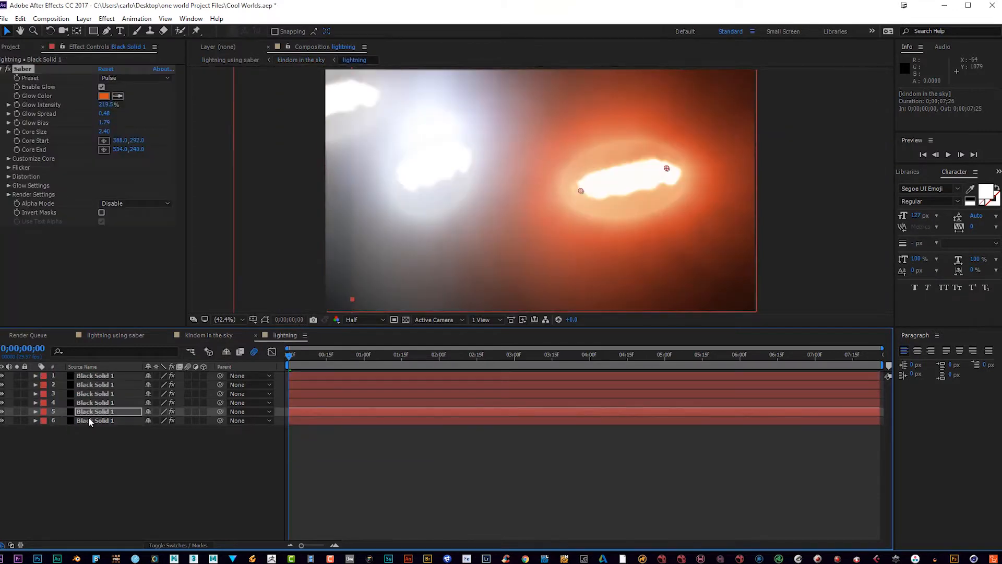
# - Set the Saber glow color of the sixth Black Solid layer to cyan blue 08B3DD
pyautogui.click(90, 420)
pyautogui.click(103, 96)
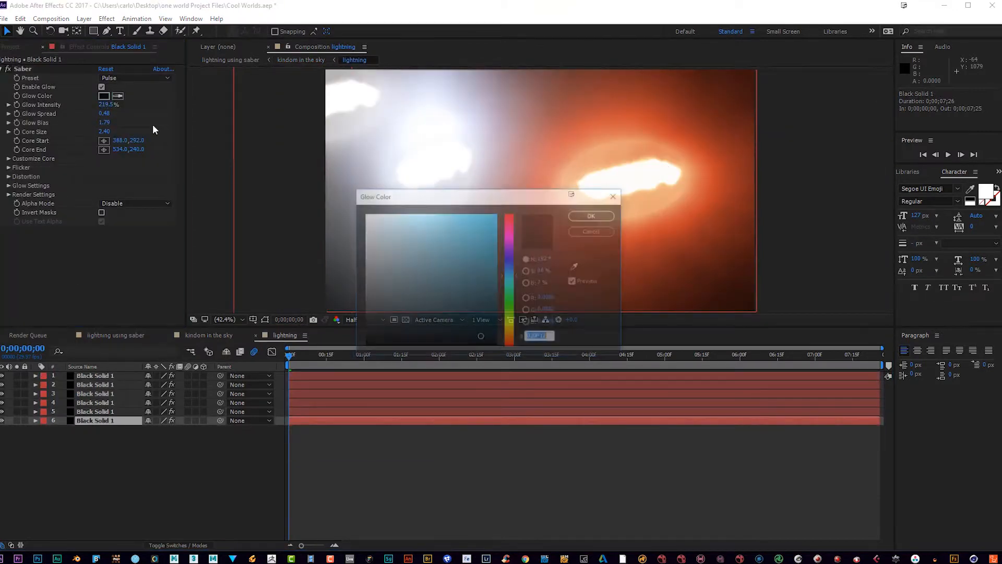
pyautogui.moveTo(487, 264); pyautogui.dragTo(491, 231)
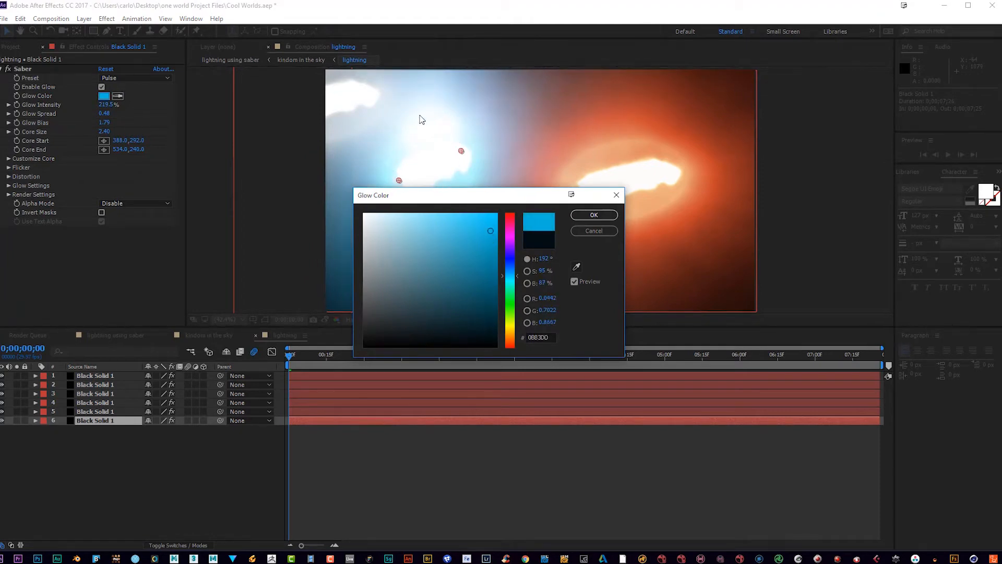
pyautogui.click(595, 216)
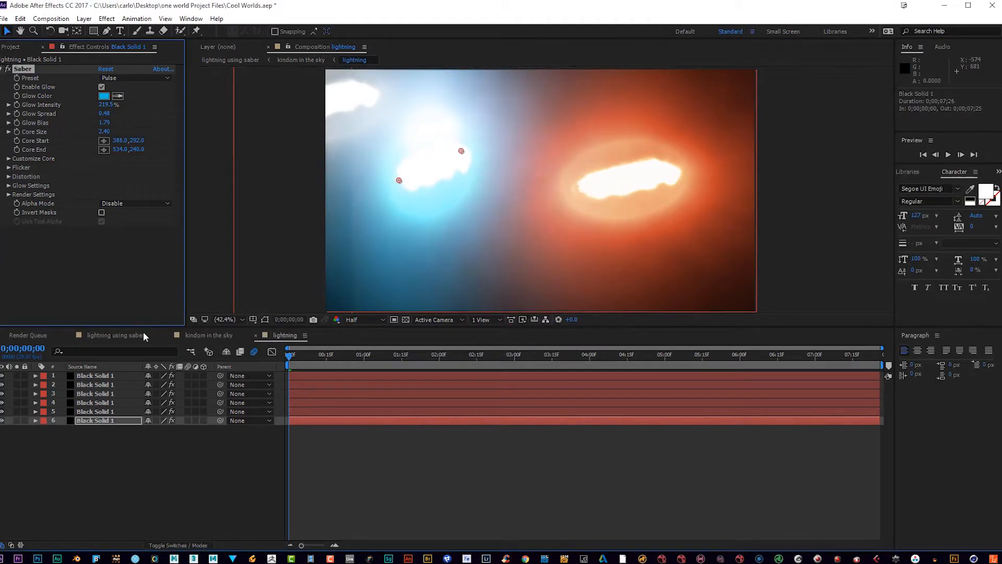
# - Set the Saber glow color of the fourth Black Solid layer to red, about E21225
pyautogui.click(104, 411)
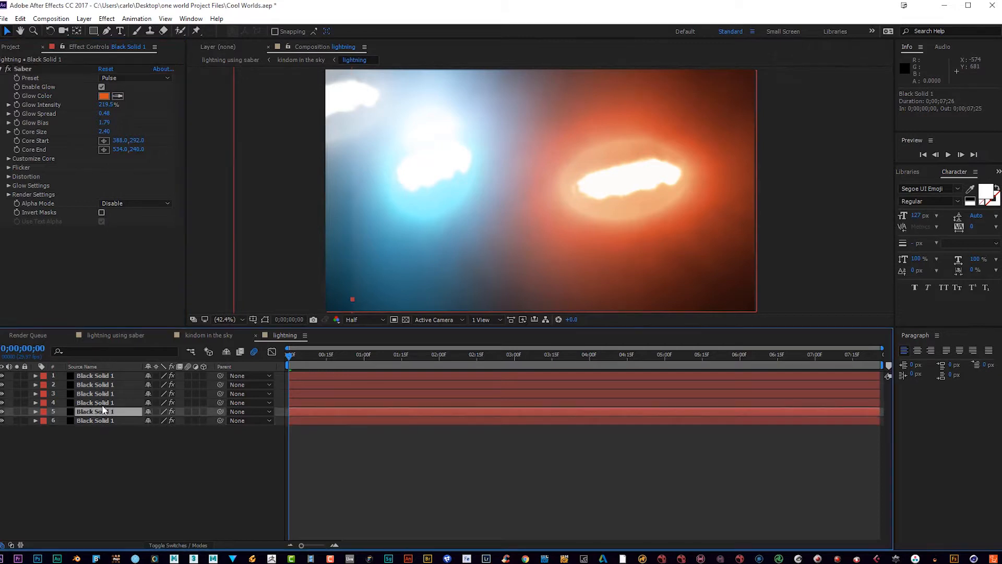
pyautogui.click(101, 405)
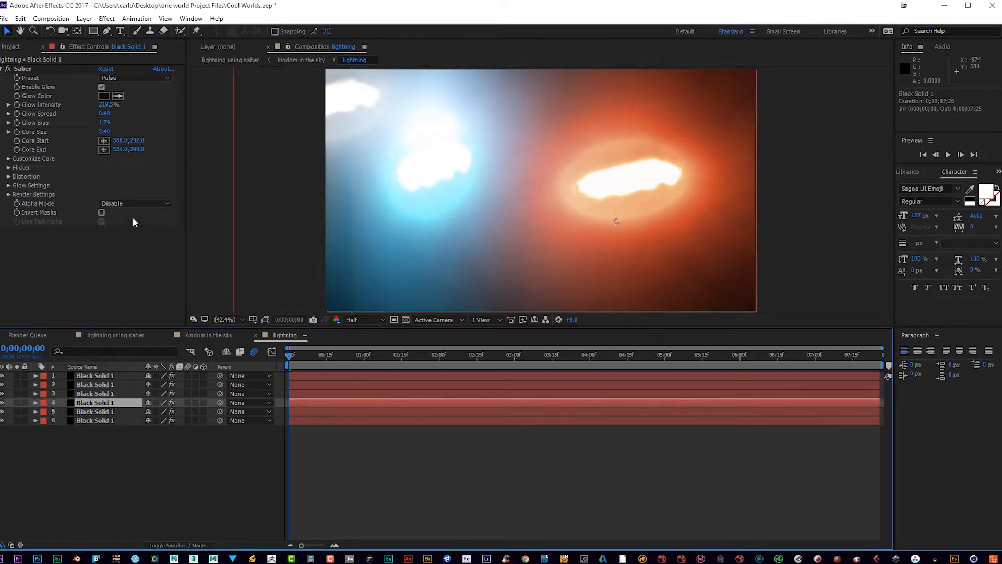
pyautogui.click(104, 96)
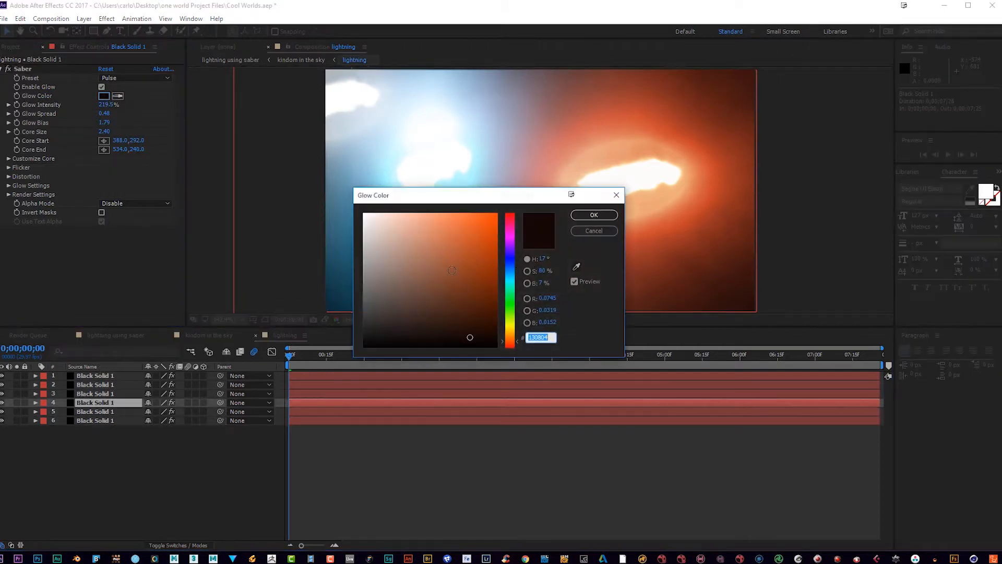
pyautogui.click(509, 216)
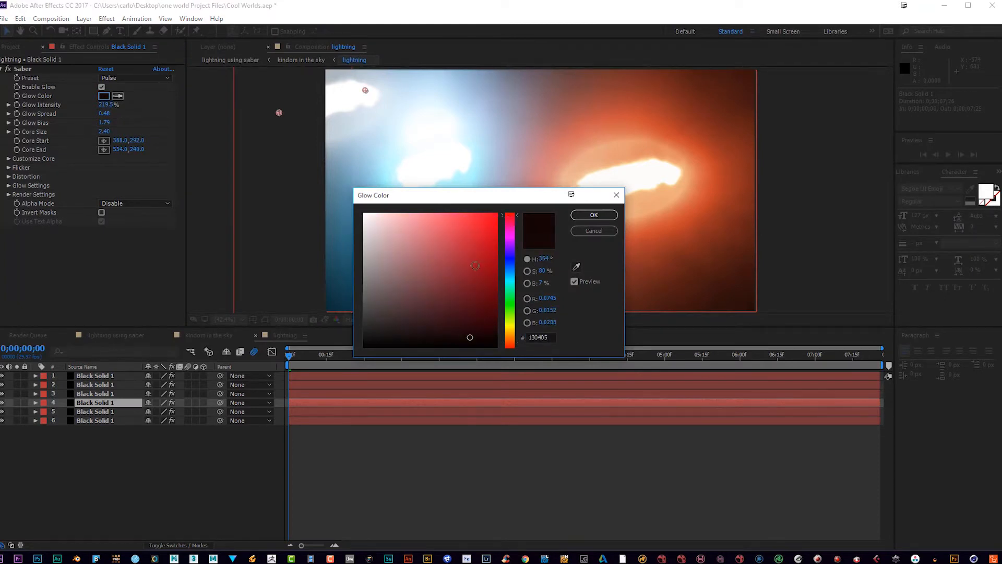
pyautogui.moveTo(475, 266); pyautogui.dragTo(492, 218)
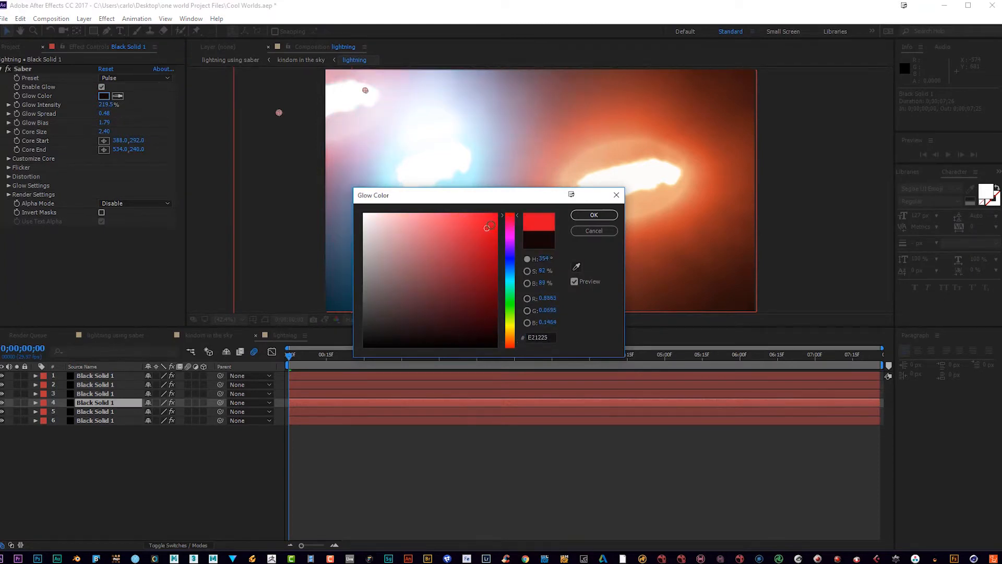
pyautogui.click(594, 215)
# - Check the recolored lightning in the lightning using saber and kindom in the sky compositions by previewing the opening frames
pyautogui.click(126, 335)
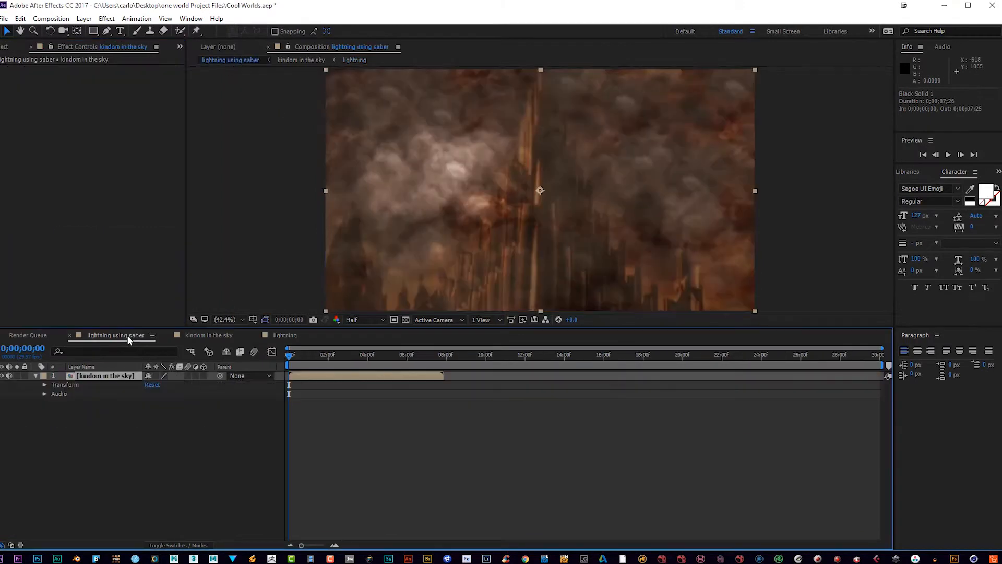
pyautogui.click(202, 336)
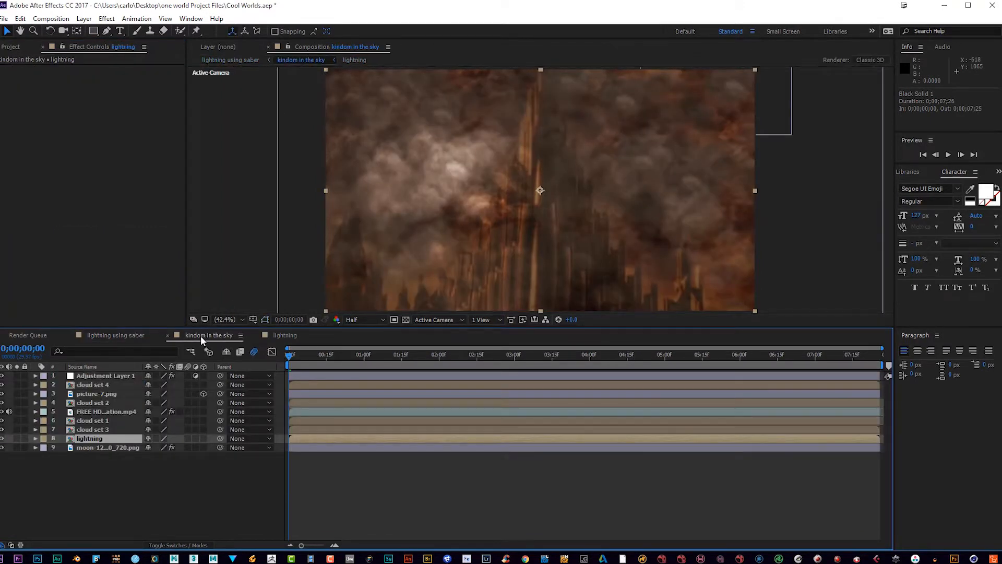
pyautogui.click(294, 357)
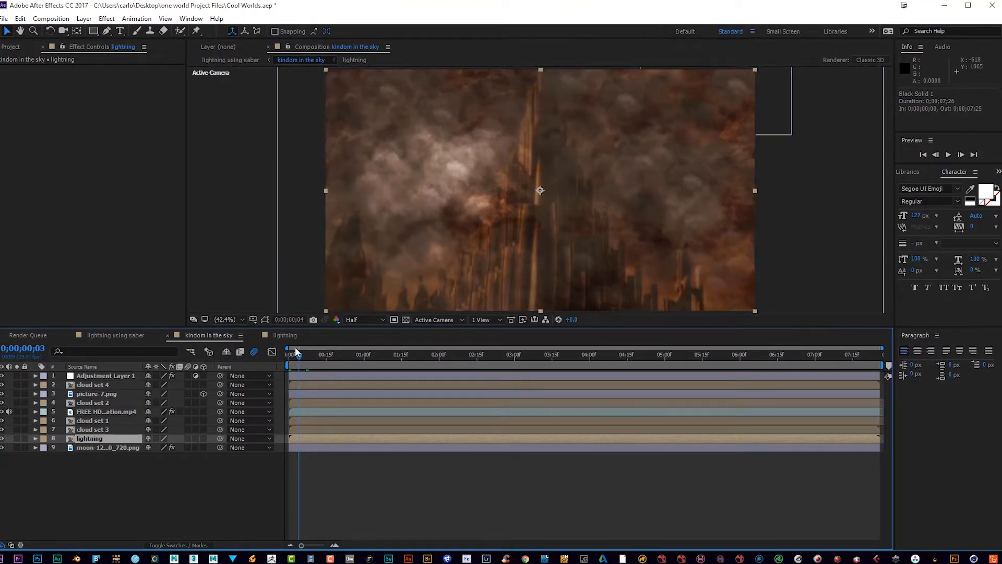
pyautogui.click(289, 351)
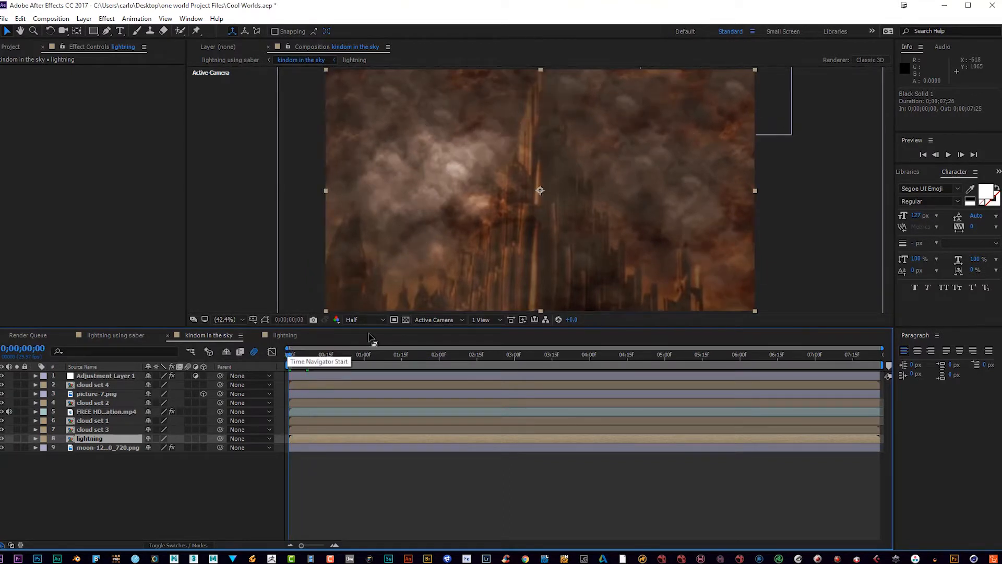
pyautogui.click(947, 156)
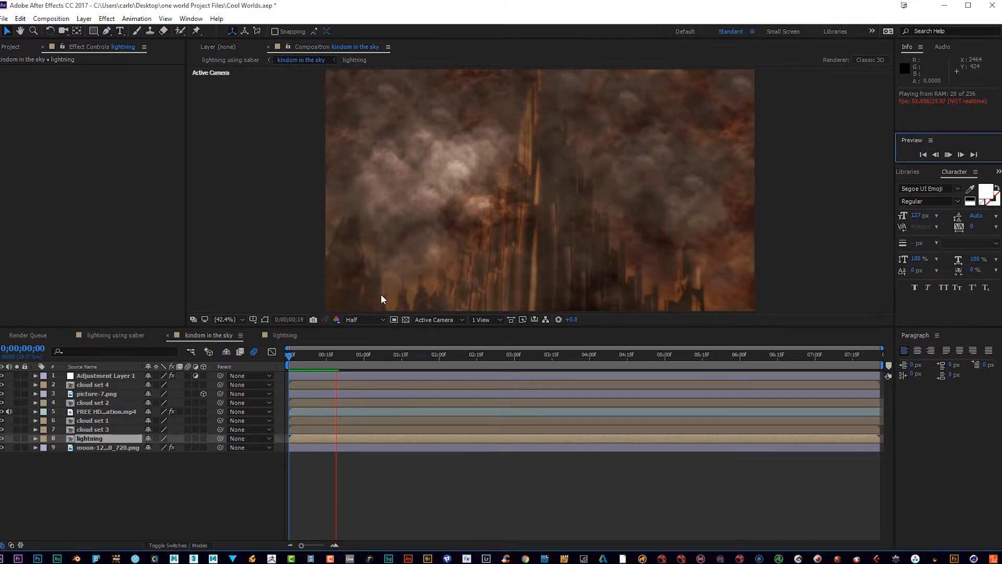
pyautogui.click(324, 354)
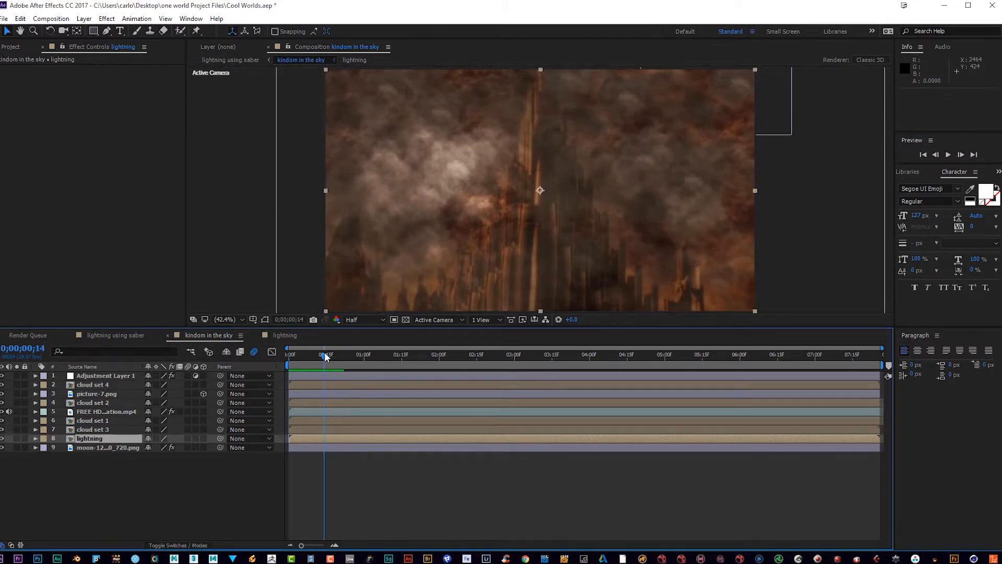
pyautogui.moveTo(327, 354)
pyautogui.mouseDown()
pyautogui.moveTo(286, 346)
pyautogui.moveTo(301, 359)
pyautogui.moveTo(329, 358)
pyautogui.mouseUp()
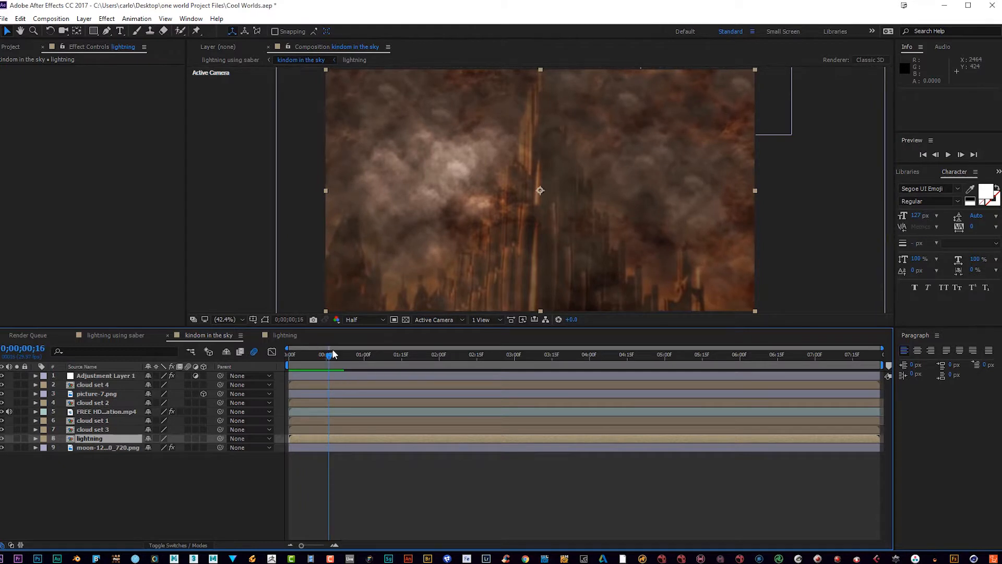
# - Create a new 1920 x 1080 composition with the HDTV 1080 29.97 preset and a duration of 0;00;30;01
pyautogui.click(50, 19)
pyautogui.click(61, 31)
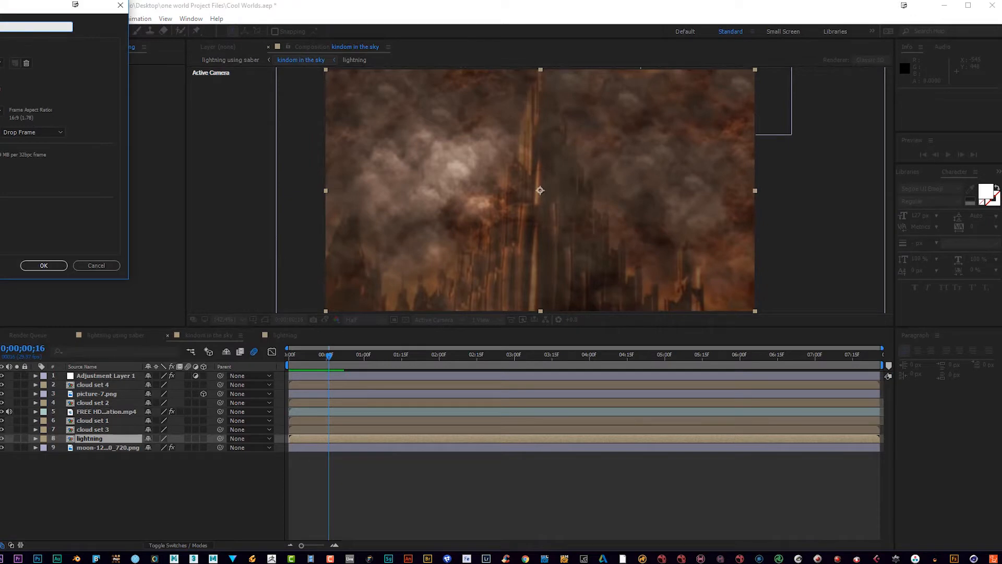
pyautogui.moveTo(0, 10); pyautogui.dragTo(234, 131)
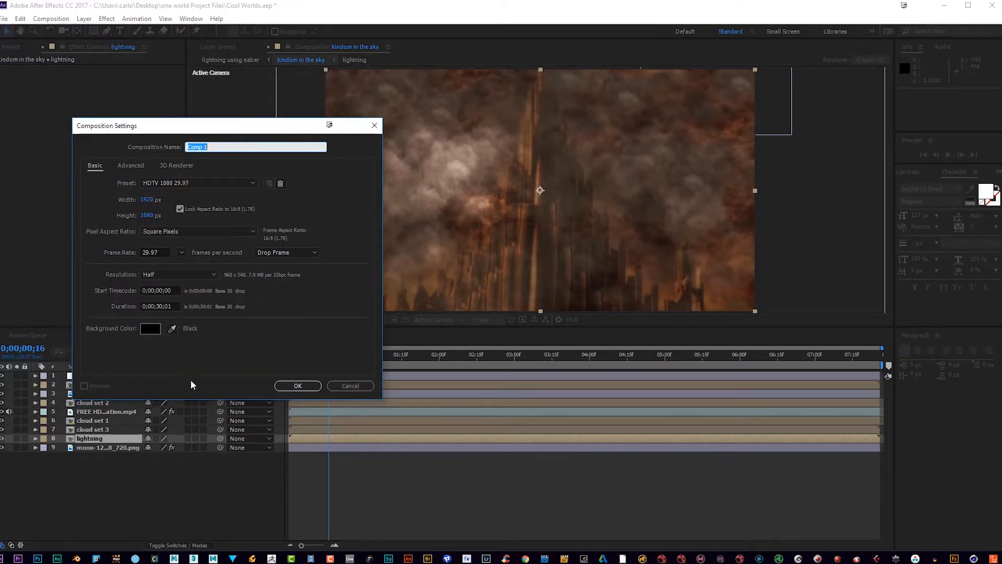
pyautogui.click(295, 386)
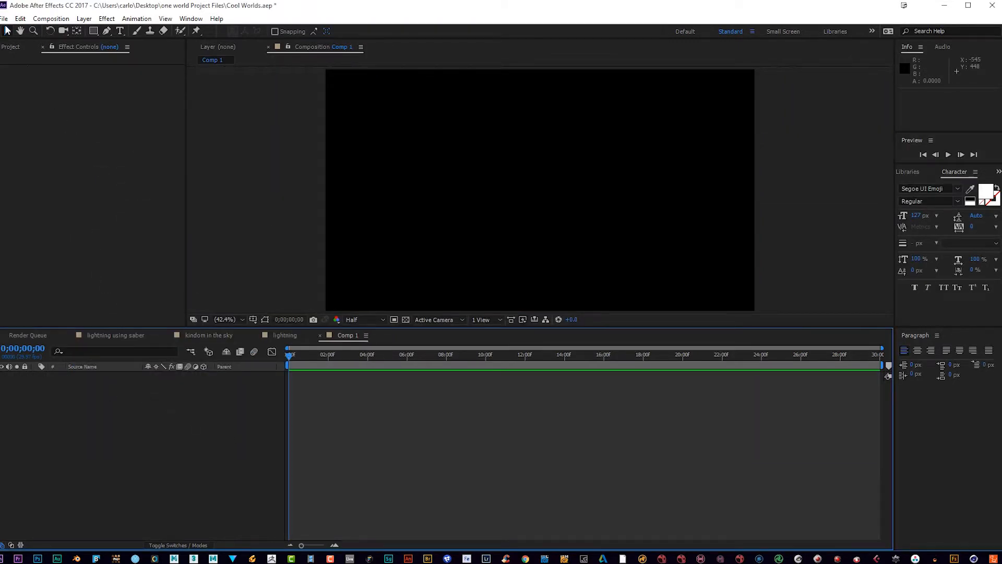
# - Import the cloud texture, green-screen birds video, moon, picture-7 and smoke_PNG965 files from the one world Project Files folder on the desktop
pyautogui.click(3, 18)
pyautogui.moveTo(42, 178)
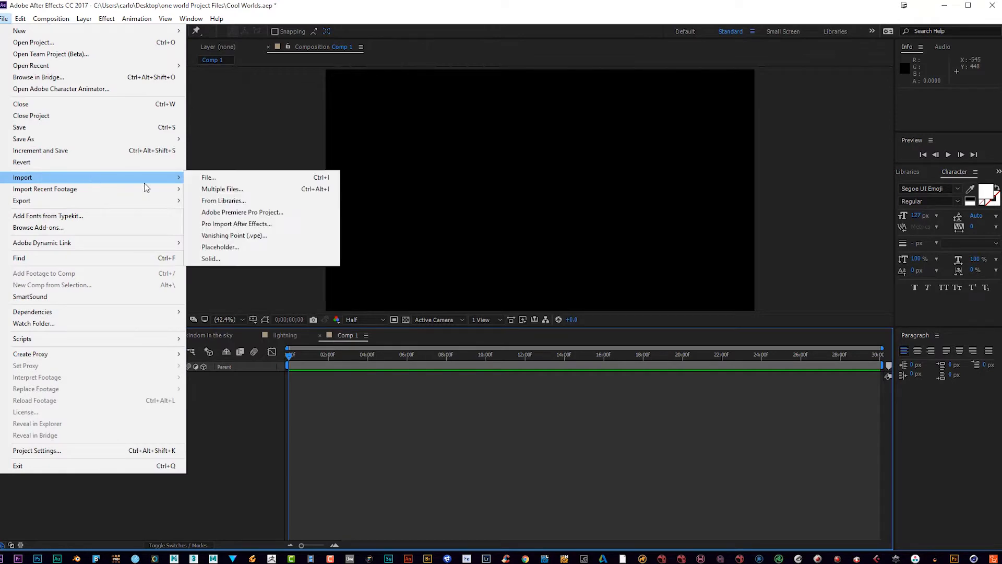
pyautogui.click(198, 191)
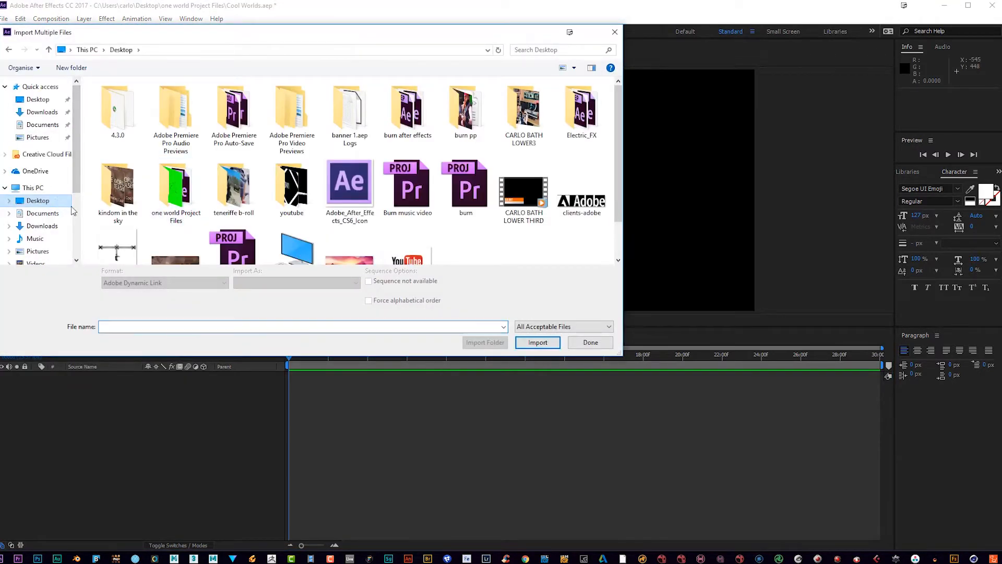
pyautogui.doubleClick(154, 198)
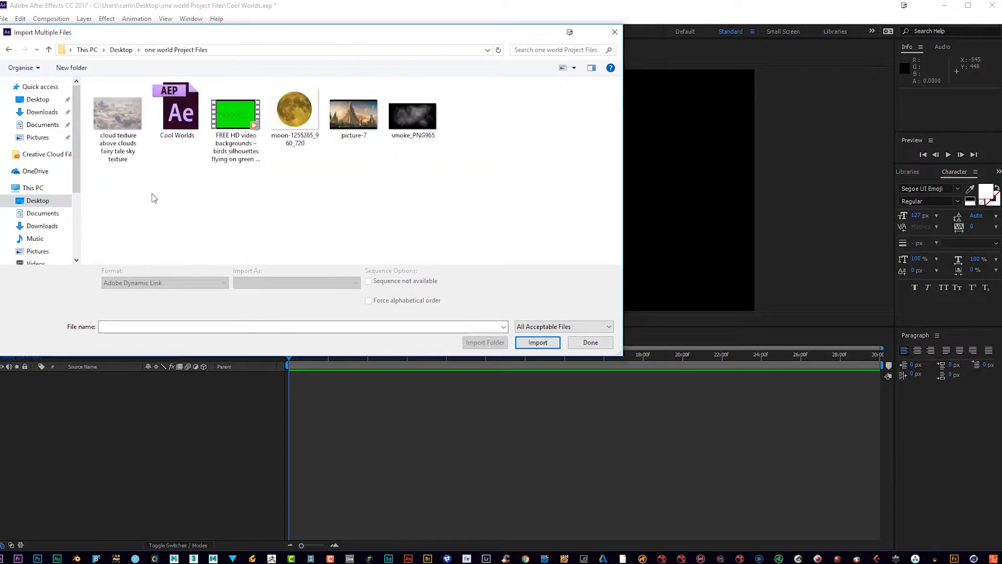
pyautogui.moveTo(223, 201); pyautogui.dragTo(436, 110)
pyautogui.click(538, 342)
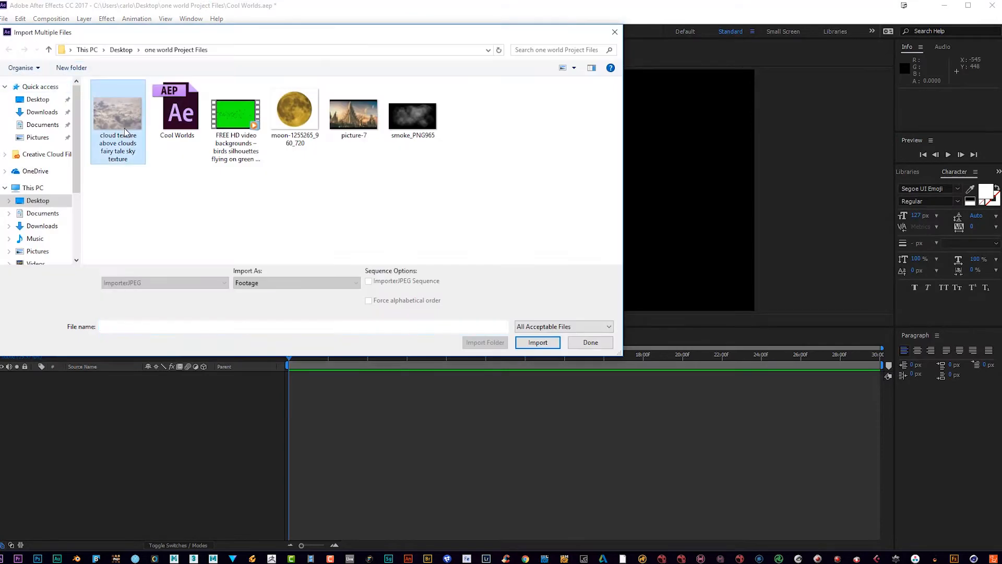
pyautogui.click(126, 132)
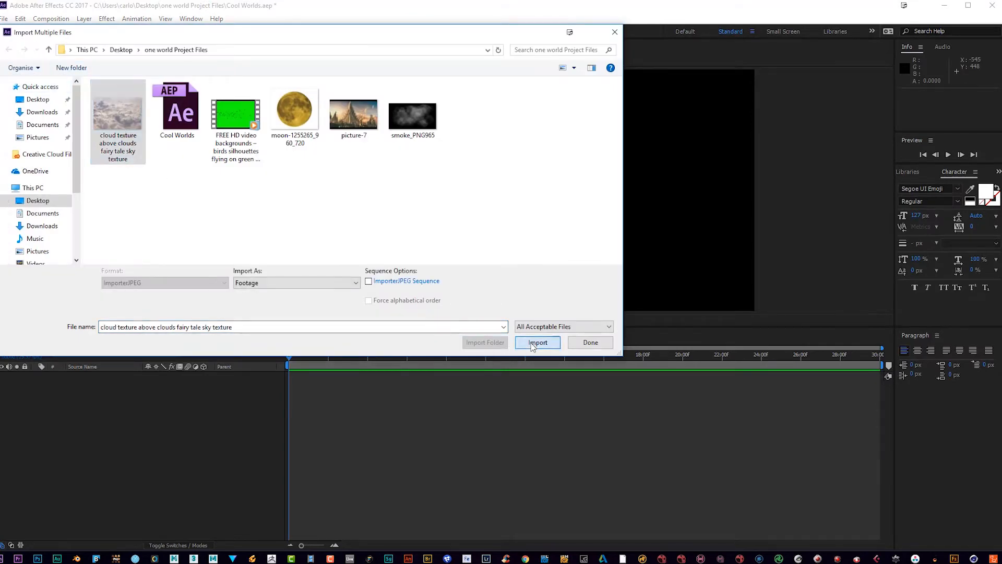
pyautogui.click(537, 342)
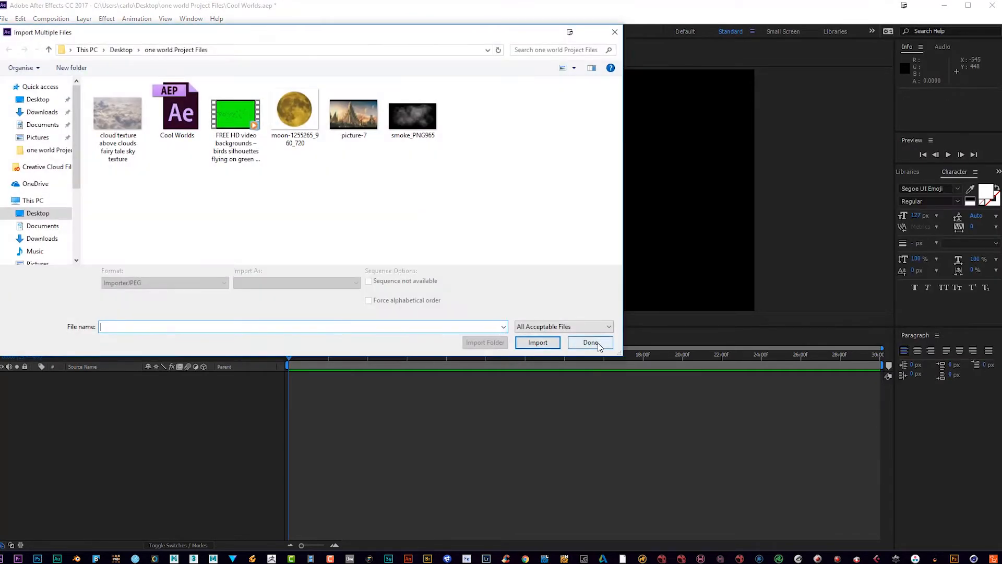
pyautogui.click(591, 343)
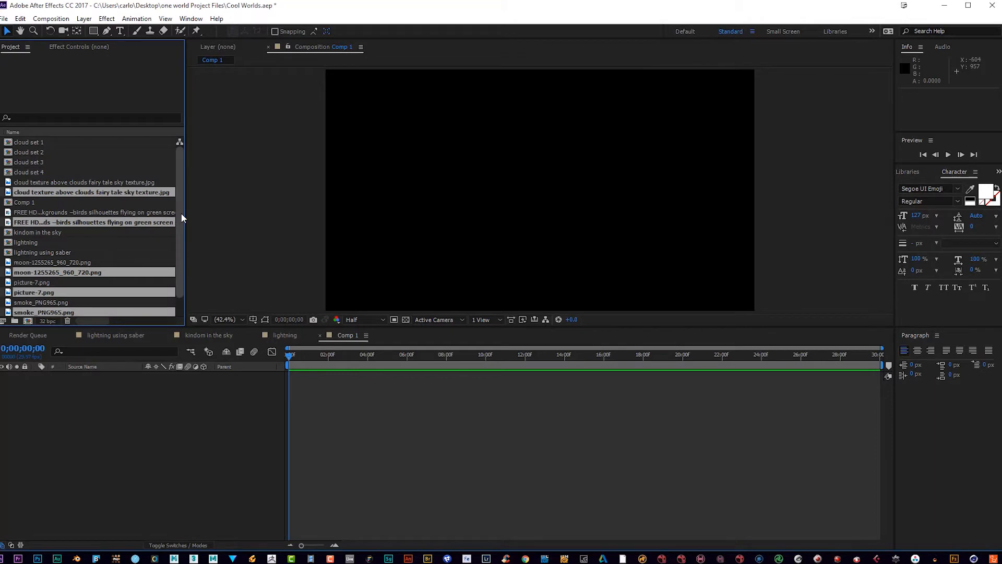
# - Examine the project's footage items: the moon image, the green-screen birds video, the cloud texture and picture-7.png
pyautogui.scroll(-2, 181, 212)
pyautogui.click(85, 418)
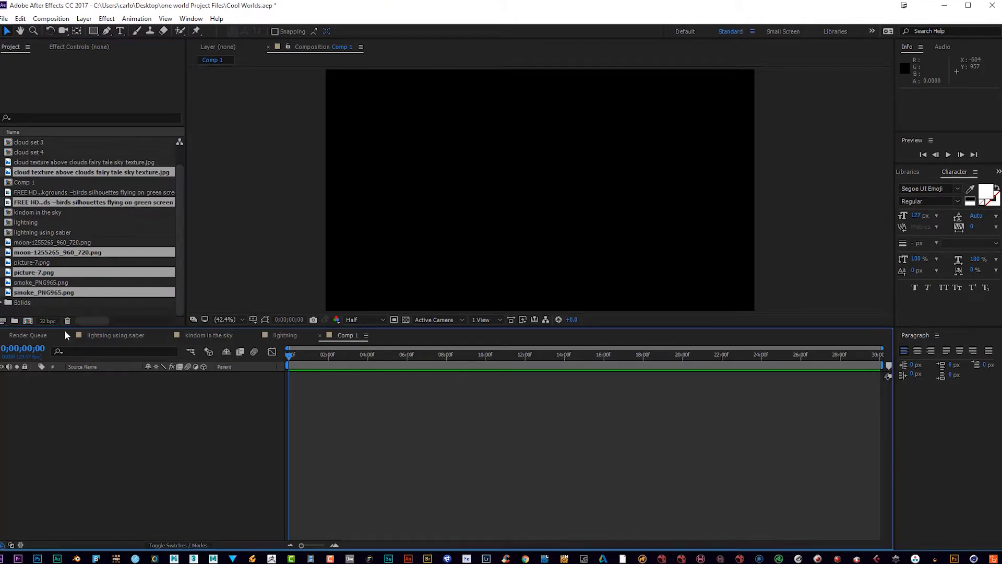
pyautogui.click(60, 303)
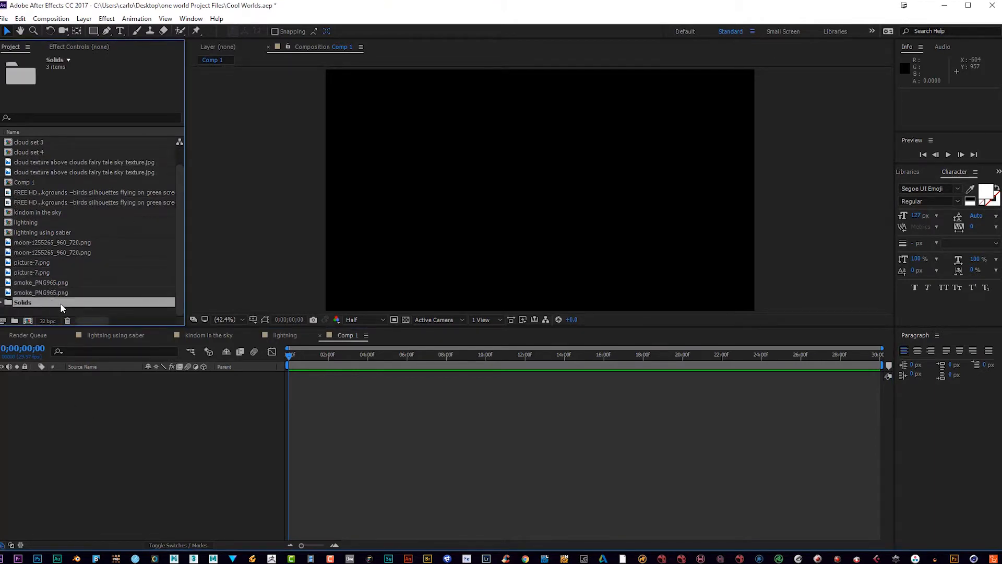
pyautogui.click(46, 243)
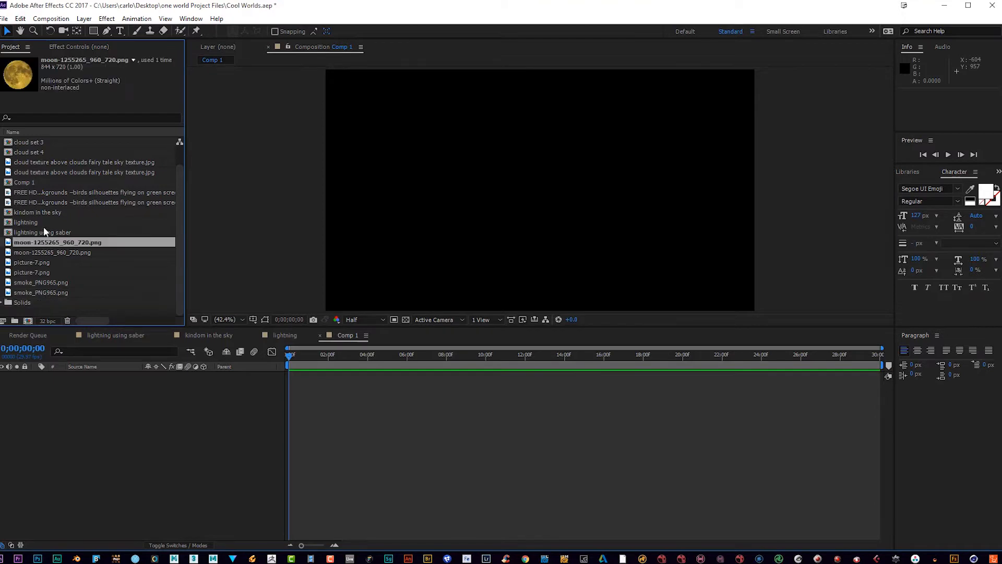
pyautogui.click(46, 201)
pyautogui.click(46, 191)
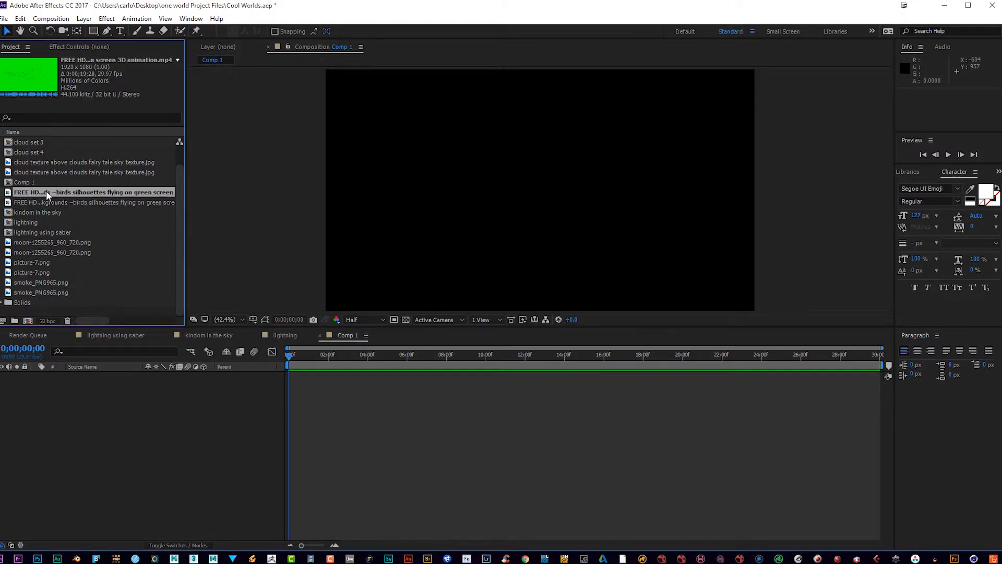
pyautogui.click(45, 169)
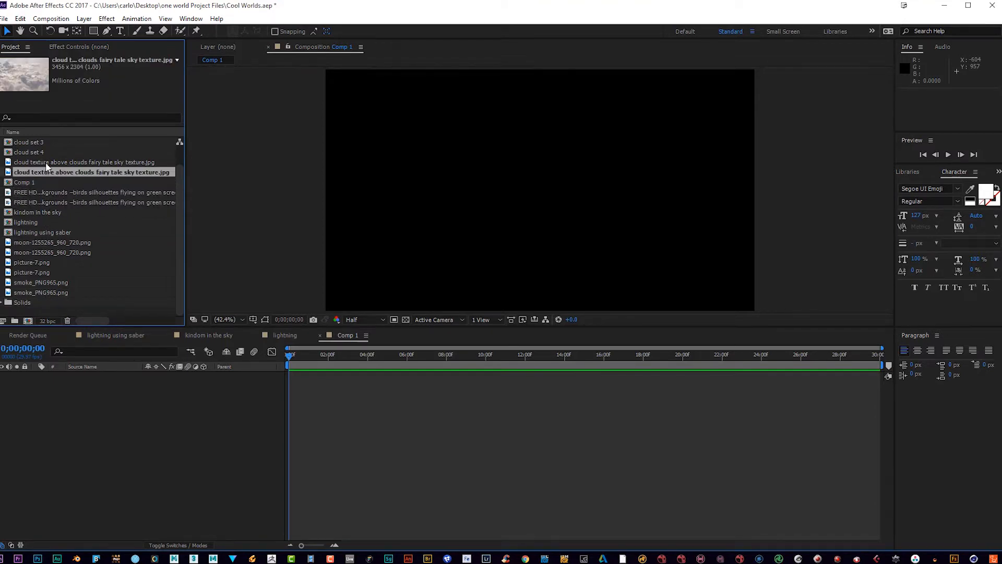
pyautogui.click(45, 162)
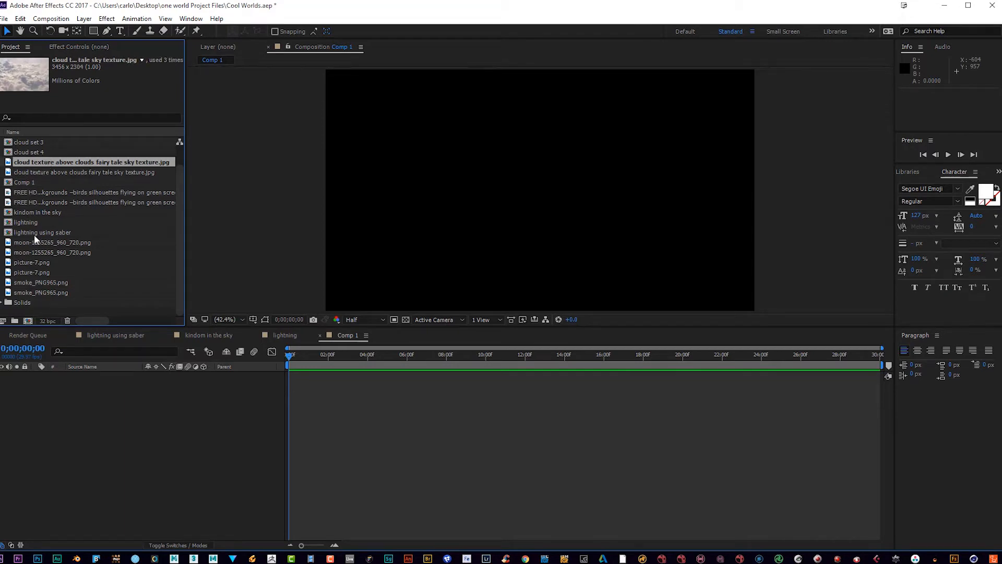
pyautogui.click(31, 263)
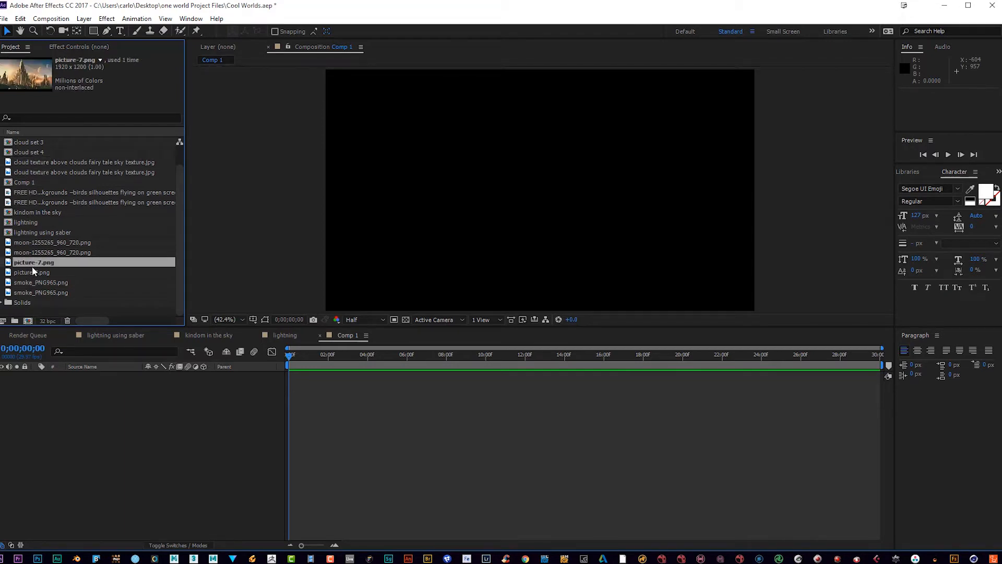
pyautogui.click(33, 271)
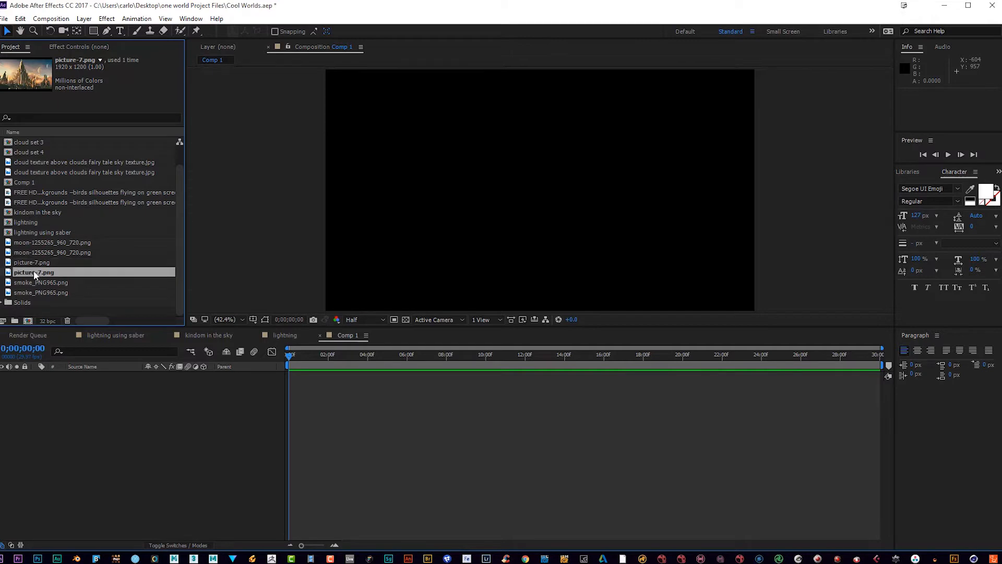
# - Place smoke_PNG965.png in the upper-left area of the new composition's frame and duplicate the layer eight times
pyautogui.click(29, 282)
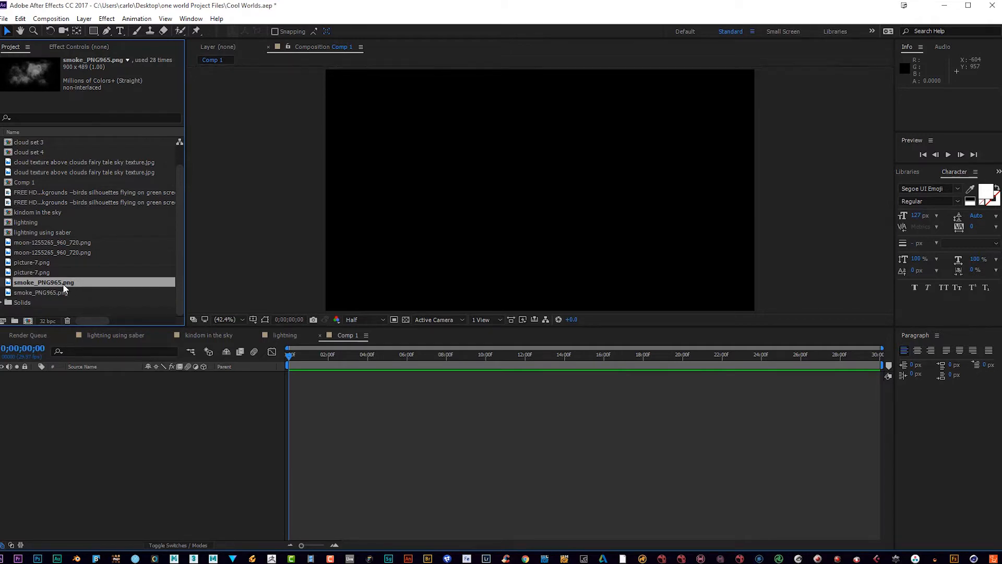
pyautogui.moveTo(59, 280); pyautogui.dragTo(427, 144)
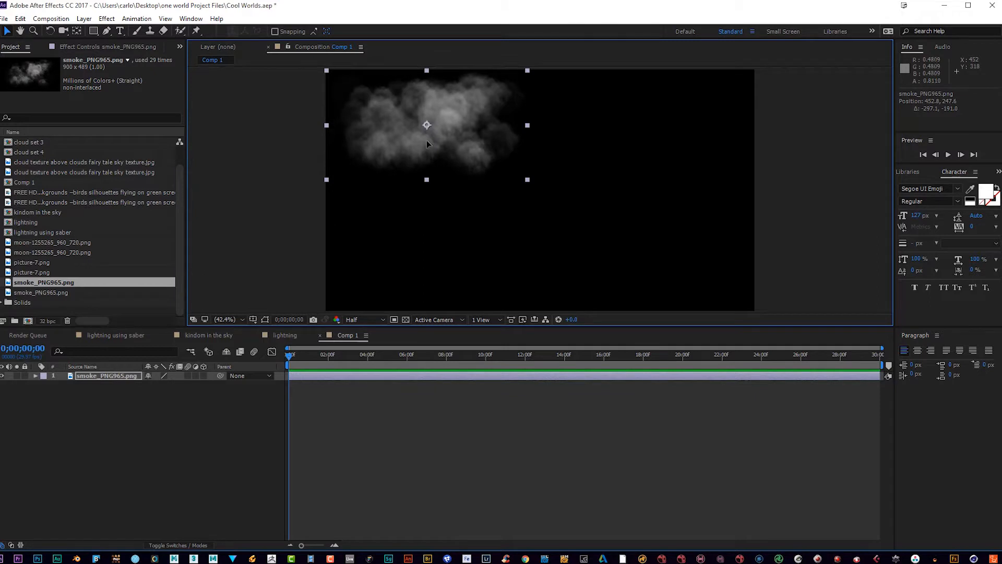
pyautogui.hotkey('ctrl', 'd')
pyautogui.hotkey('ctrl', 'd')
pyautogui.hotkey('ctrl', 'd')
pyautogui.hotkey('ctrl', 'd')
pyautogui.hotkey('ctrl', 'd')
pyautogui.hotkey('ctrl', 'd')
pyautogui.hotkey('ctrl', 'd')
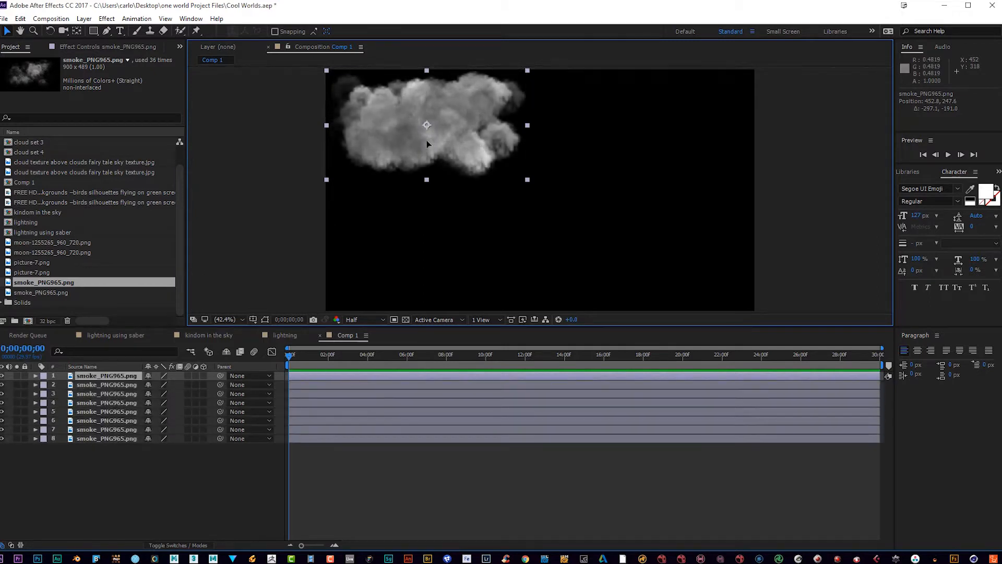
pyautogui.hotkey('ctrl', 'd')
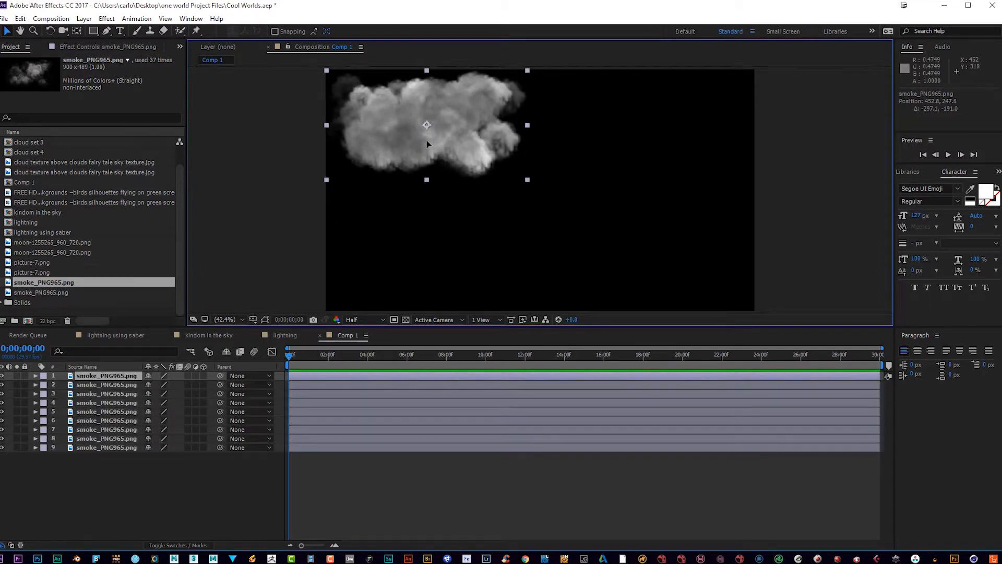
# - Spread the nine stacked smoke layers across the composition frame to fill it with clouds, leaving the lower-right corner open
pyautogui.moveTo(488, 125); pyautogui.dragTo(768, 97)
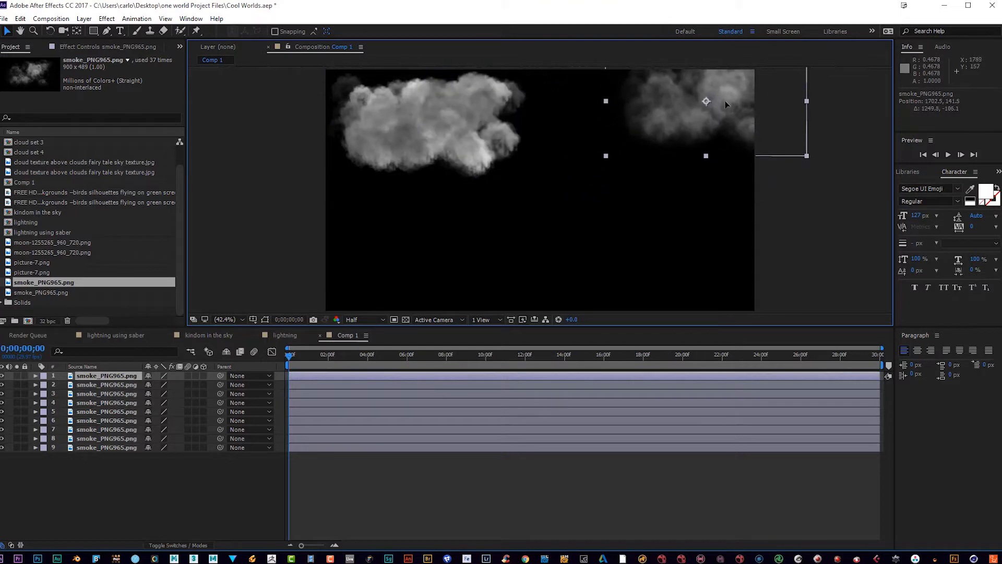
pyautogui.moveTo(403, 129); pyautogui.dragTo(561, 96)
pyautogui.moveTo(449, 134); pyautogui.dragTo(394, 82)
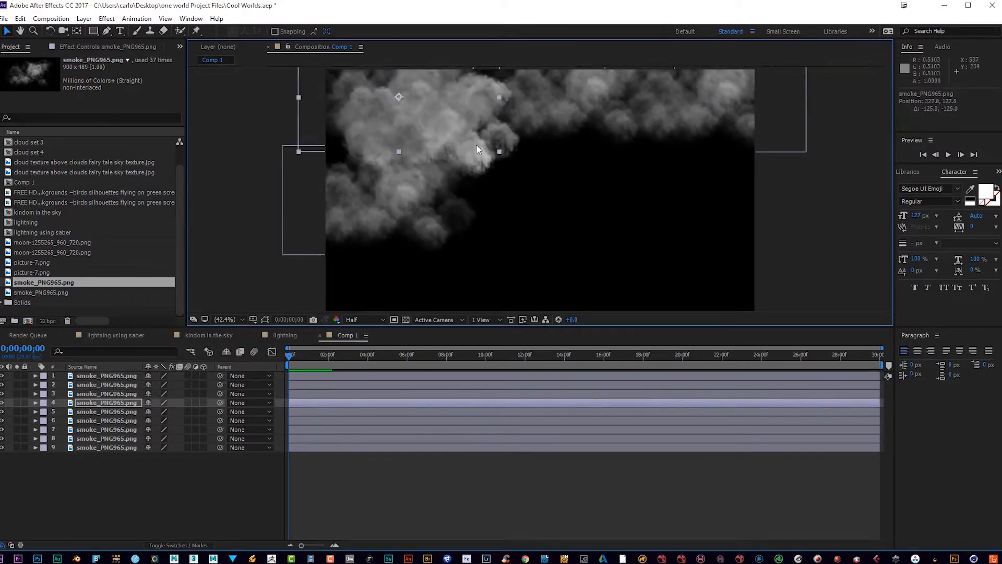
pyautogui.moveTo(477, 156); pyautogui.dragTo(593, 258)
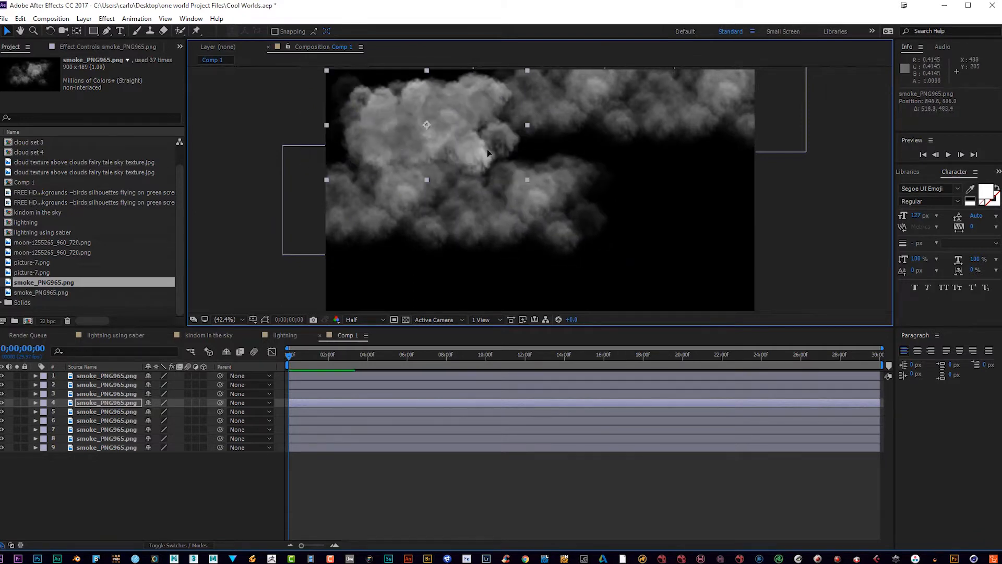
pyautogui.moveTo(487, 149); pyautogui.dragTo(628, 164)
pyautogui.moveTo(445, 128); pyautogui.dragTo(718, 206)
pyautogui.moveTo(404, 129); pyautogui.dragTo(363, 278)
pyautogui.moveTo(399, 127); pyautogui.dragTo(508, 277)
pyautogui.moveTo(437, 120); pyautogui.dragTo(418, 107)
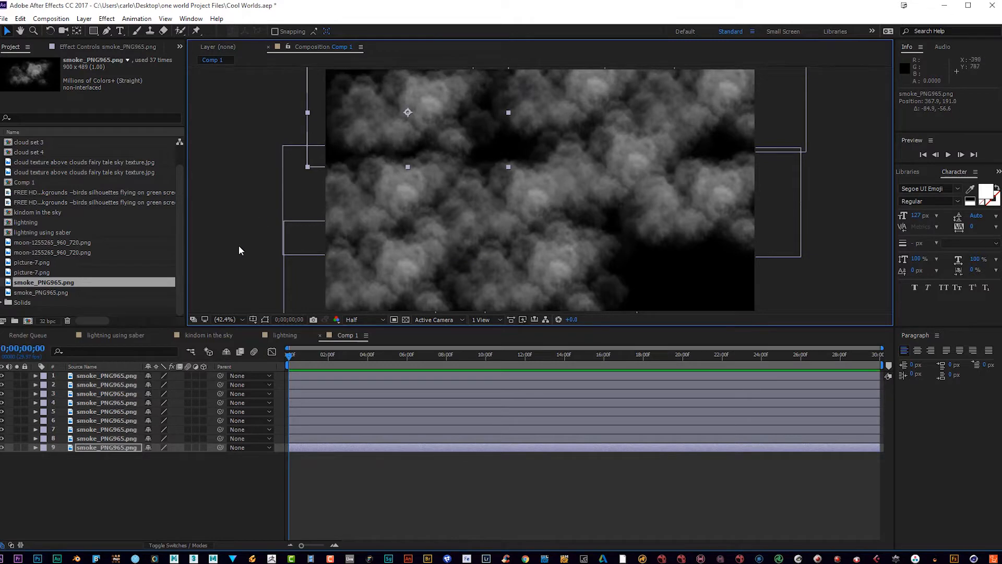
# - Duplicate the upper-left smoke layer three times and place copies in the frame's lower-right corner, upper middle and right side
pyautogui.hotkey('ctrl', 'd')
pyautogui.hotkey('ctrl', 'd')
pyautogui.hotkey('ctrl', 'd')
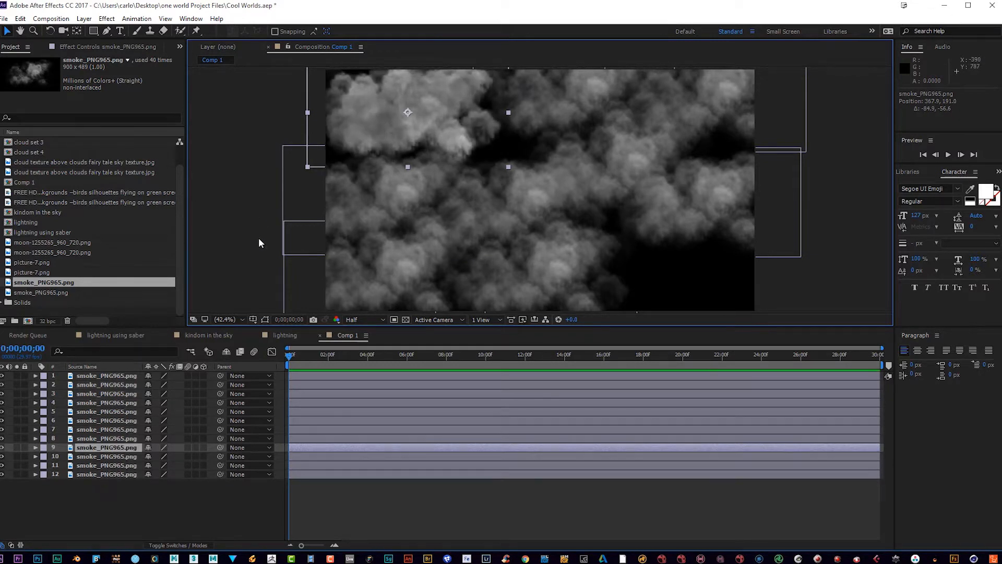
pyautogui.moveTo(412, 117); pyautogui.dragTo(709, 290)
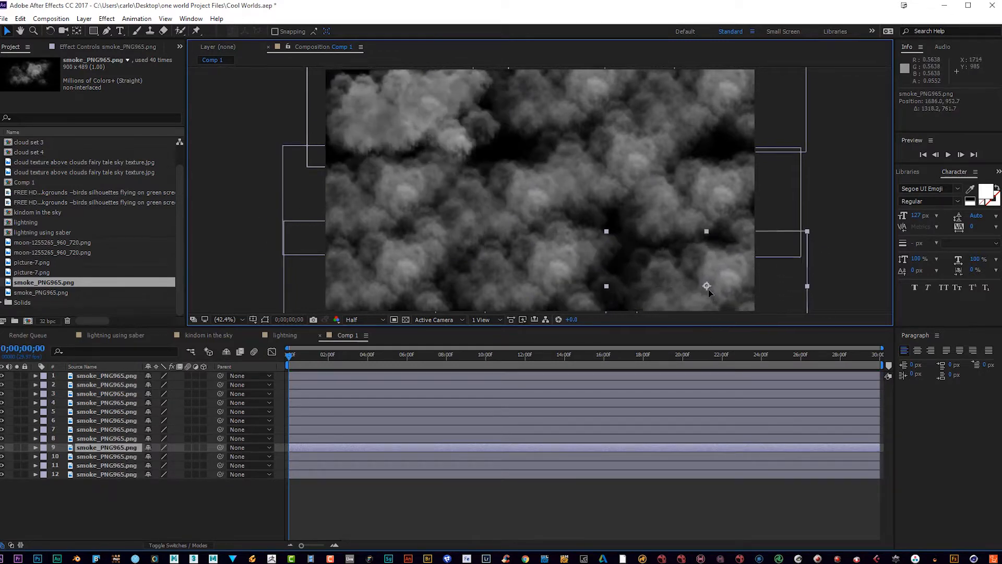
pyautogui.moveTo(423, 92); pyautogui.dragTo(503, 137)
pyautogui.moveTo(399, 105); pyautogui.dragTo(694, 144)
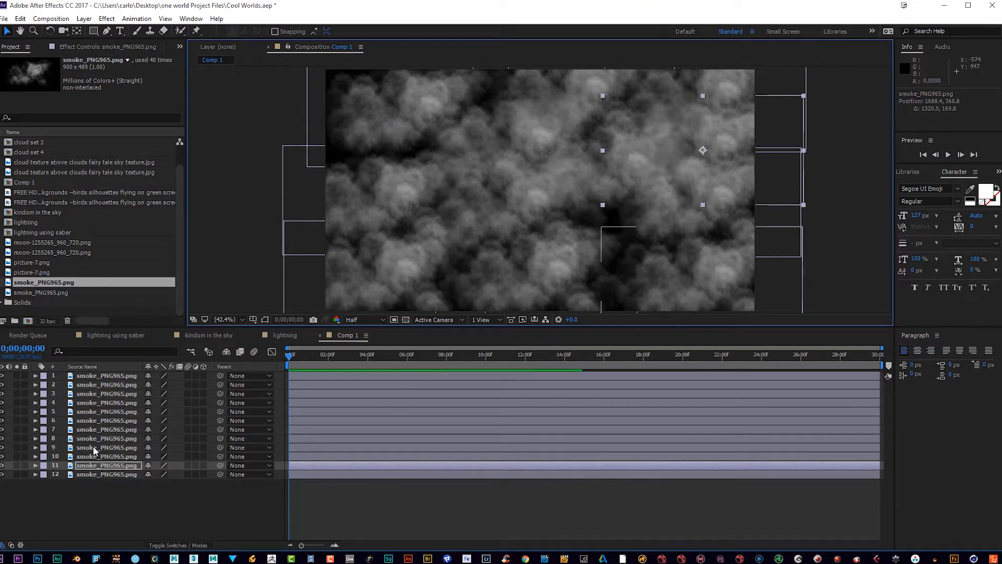
# - Duplicate the right-hand smoke layer three times and shift smoke layers around the centre and lower right to close gaps, with layer 5 at about (1099, 476)
pyautogui.hotkey('ctrl', 'd')
pyautogui.hotkey('ctrl', 'd')
pyautogui.hotkey('ctrl', 'd')
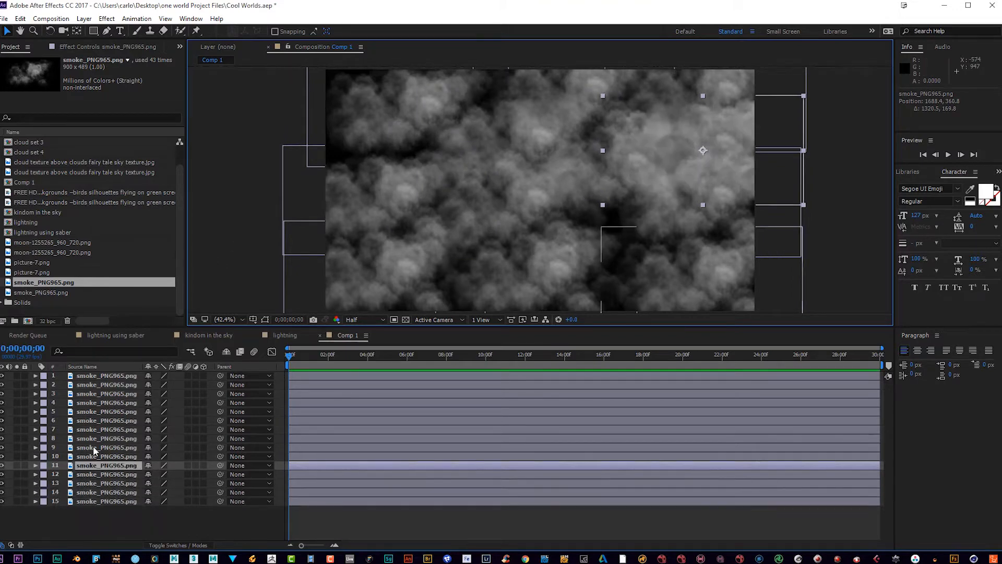
pyautogui.moveTo(700, 278); pyautogui.dragTo(686, 268)
pyautogui.moveTo(692, 186); pyautogui.dragTo(656, 202)
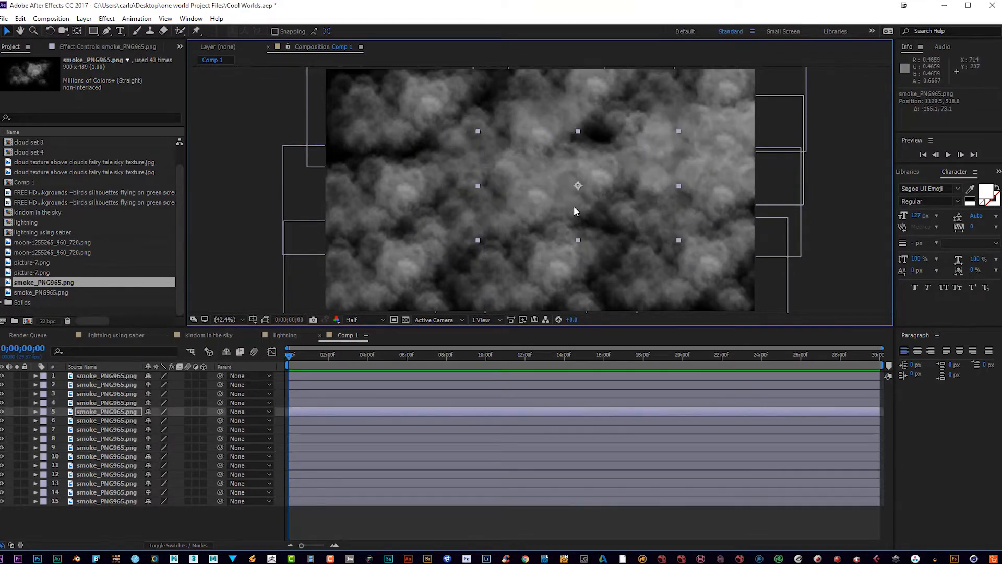
pyautogui.moveTo(541, 192)
pyautogui.mouseDown()
pyautogui.moveTo(469, 152)
pyautogui.moveTo(534, 183)
pyautogui.mouseUp()
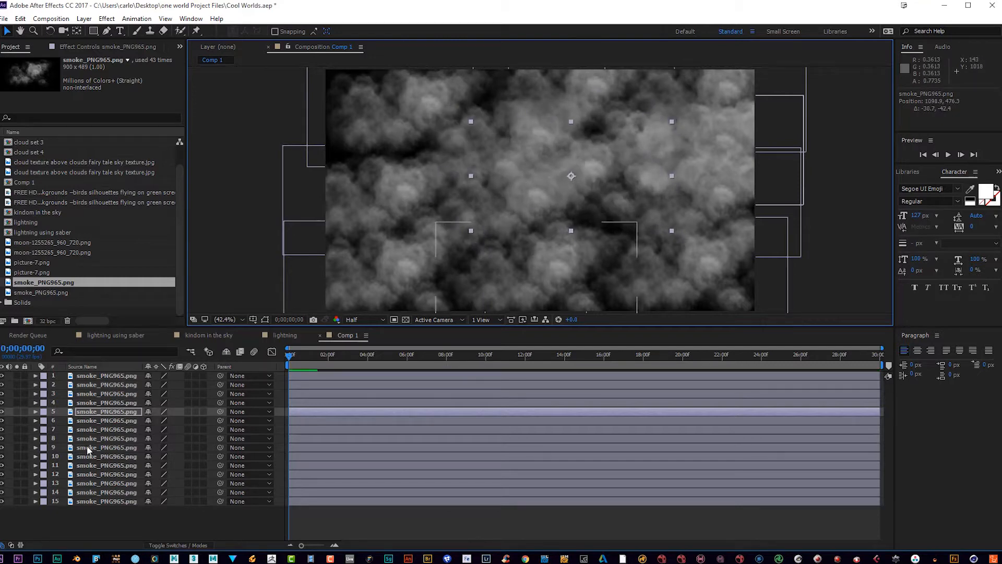
# - Move smoke layer 15 to about (321, 219), layer 14 to about (851, 177) and layer 6 to about (1582, 646)
pyautogui.click(99, 501)
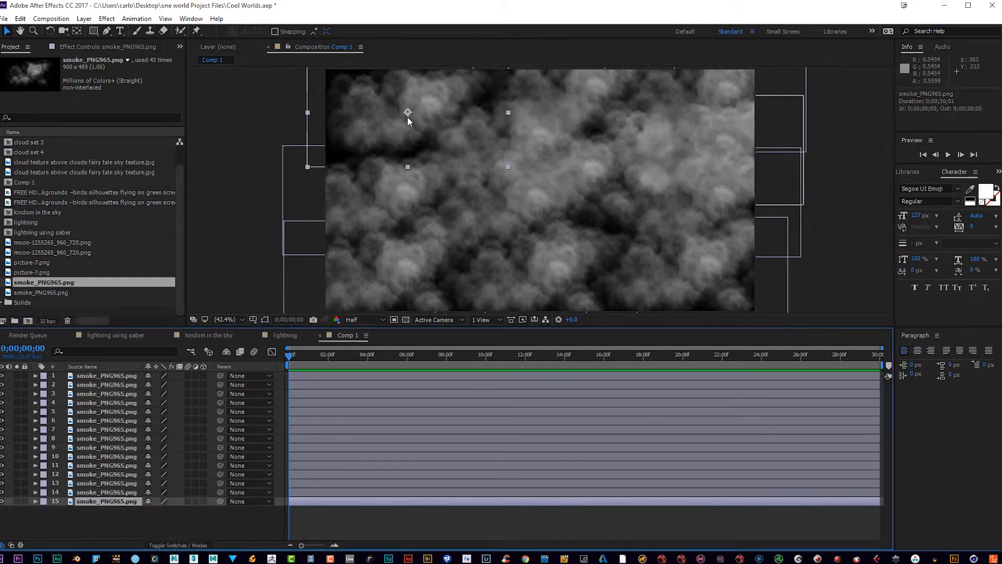
pyautogui.moveTo(409, 120)
pyautogui.mouseDown()
pyautogui.moveTo(399, 154)
pyautogui.moveTo(388, 133)
pyautogui.moveTo(397, 123)
pyautogui.mouseUp()
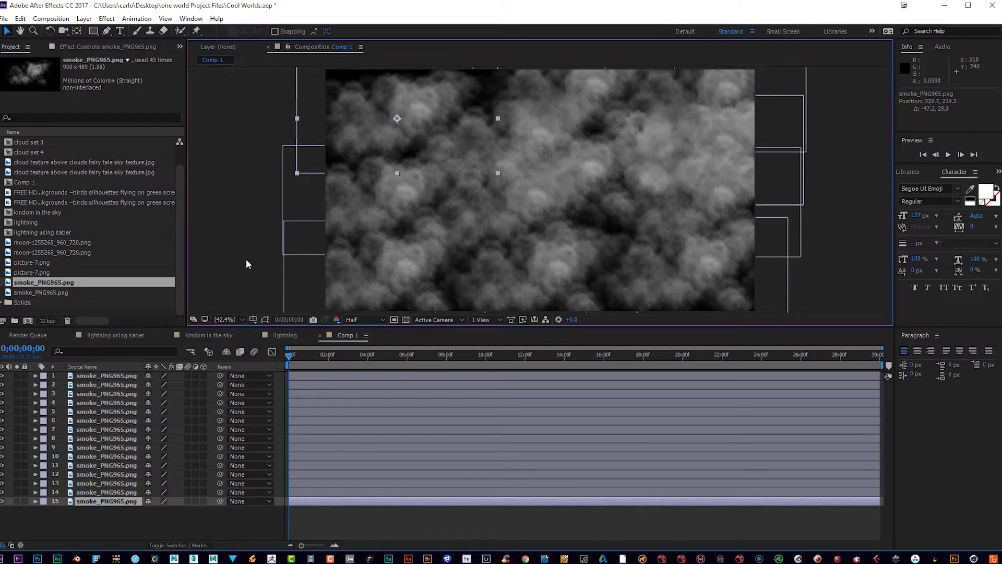
pyautogui.click(88, 491)
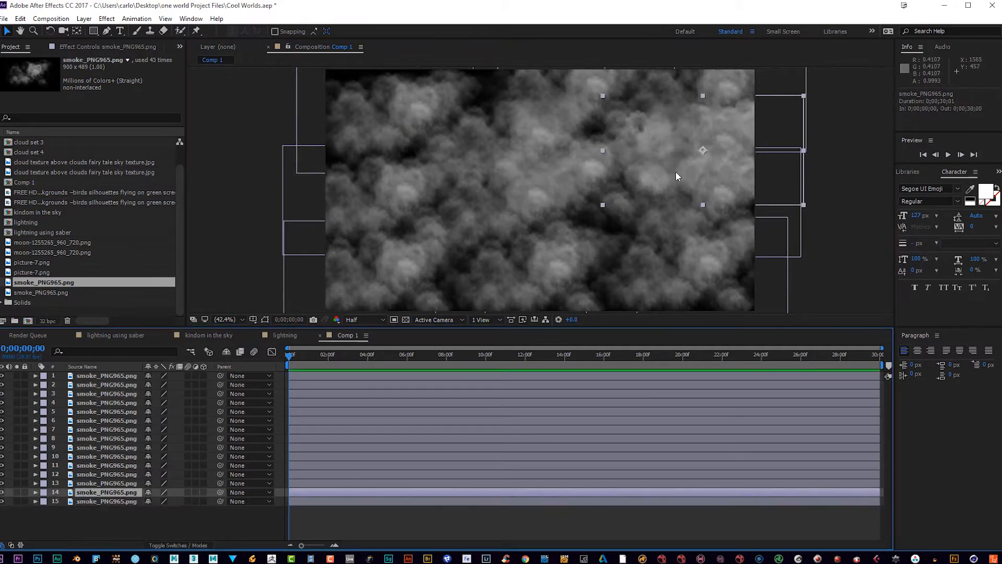
pyautogui.moveTo(658, 173); pyautogui.dragTo(478, 109)
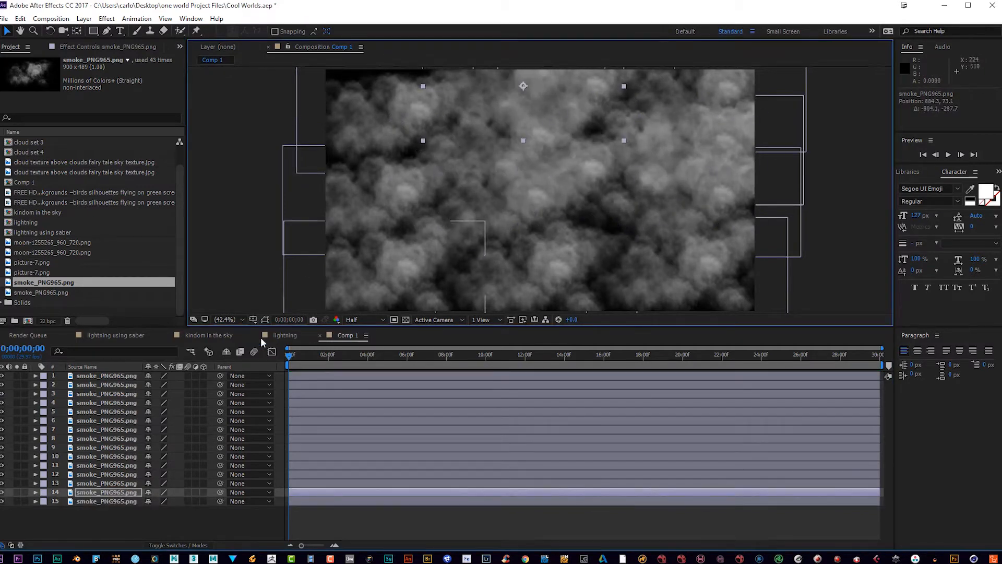
pyautogui.moveTo(549, 101); pyautogui.dragTo(543, 123)
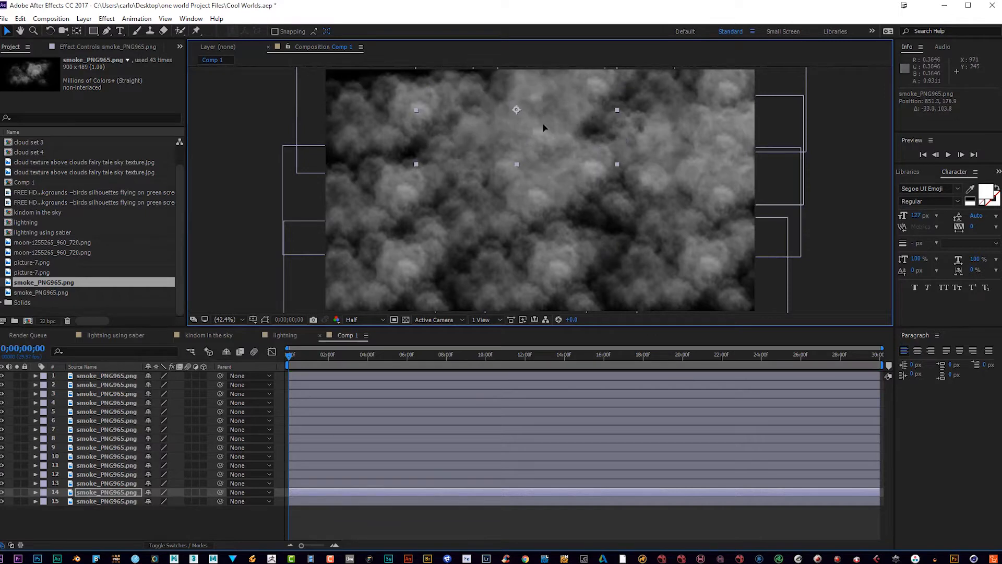
pyautogui.moveTo(700, 173); pyautogui.dragTo(679, 185)
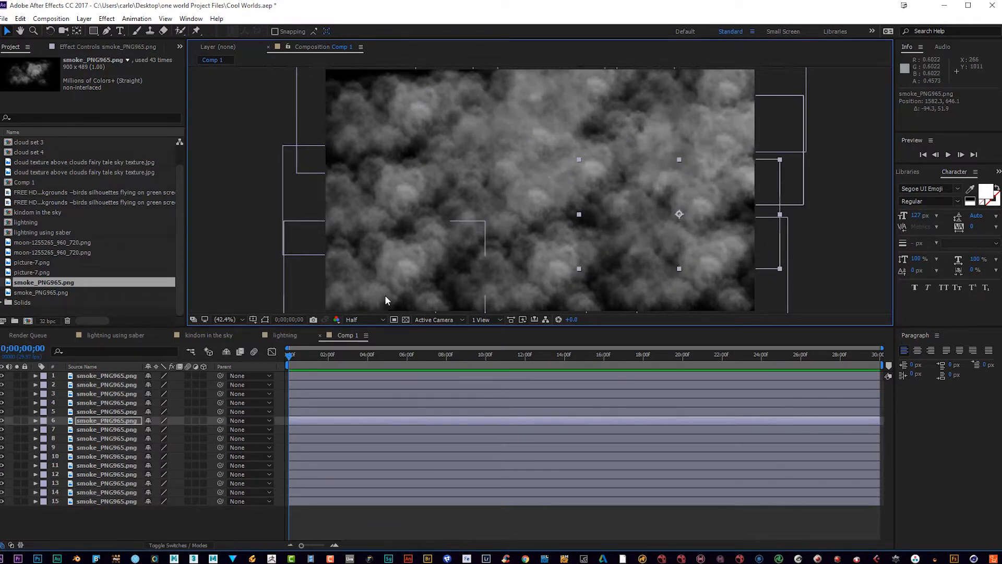
pyautogui.click(107, 507)
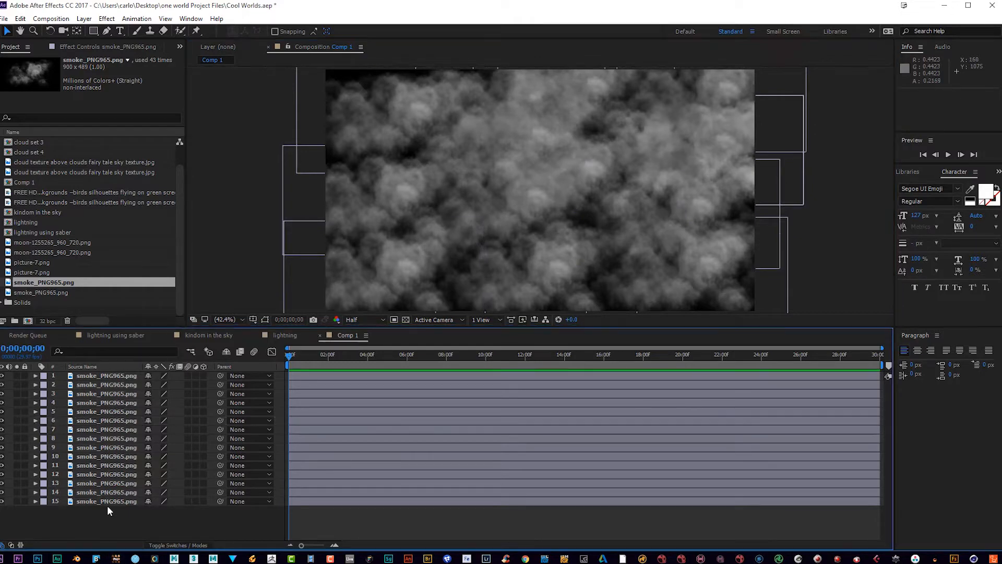
# - Rotate smoke layers 7 to 10 together to 44° and shift them up and to the left in the frame
pyautogui.click(101, 427)
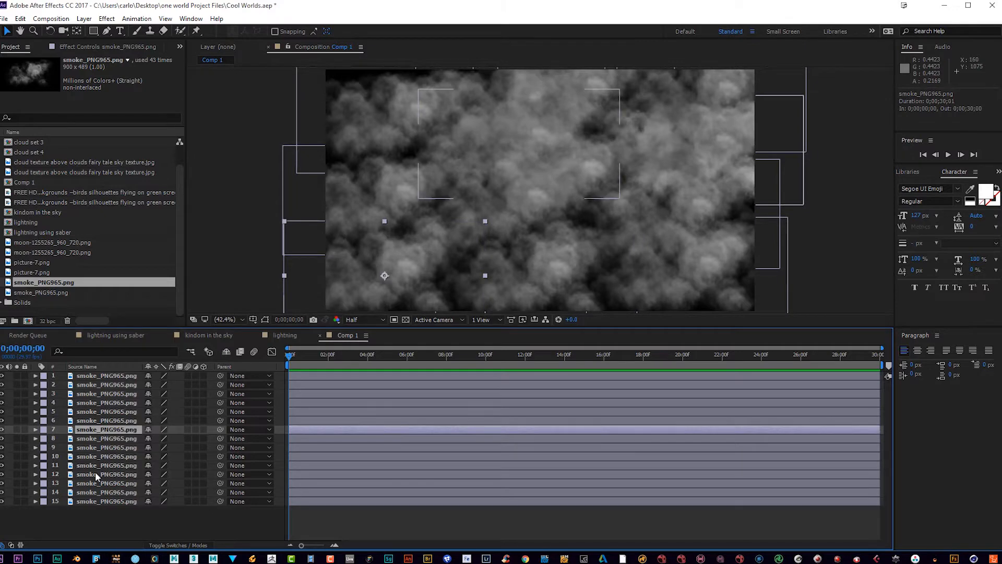
pyautogui.keyDown('shift'); pyautogui.click(102, 460); pyautogui.keyUp('shift')
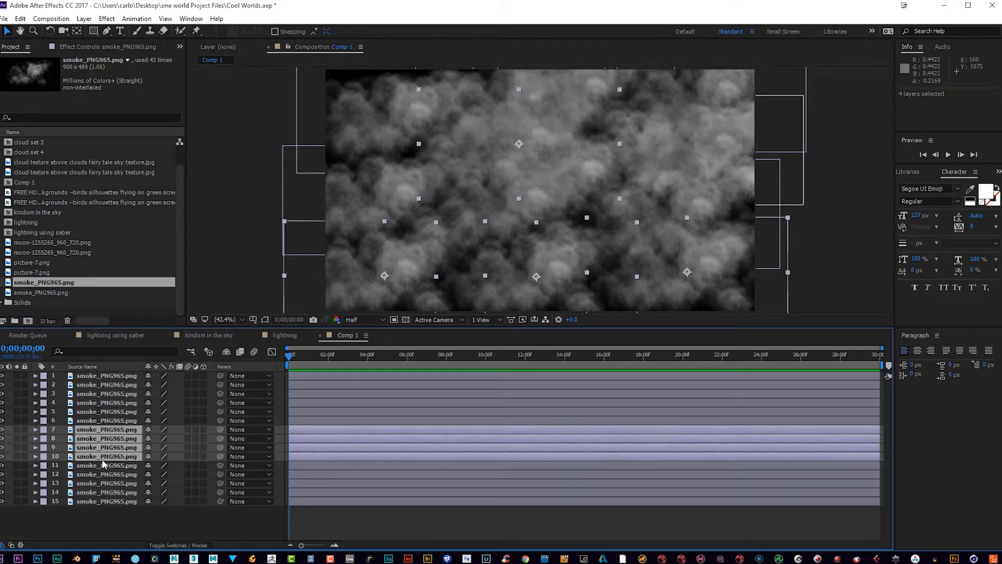
pyautogui.press('r')
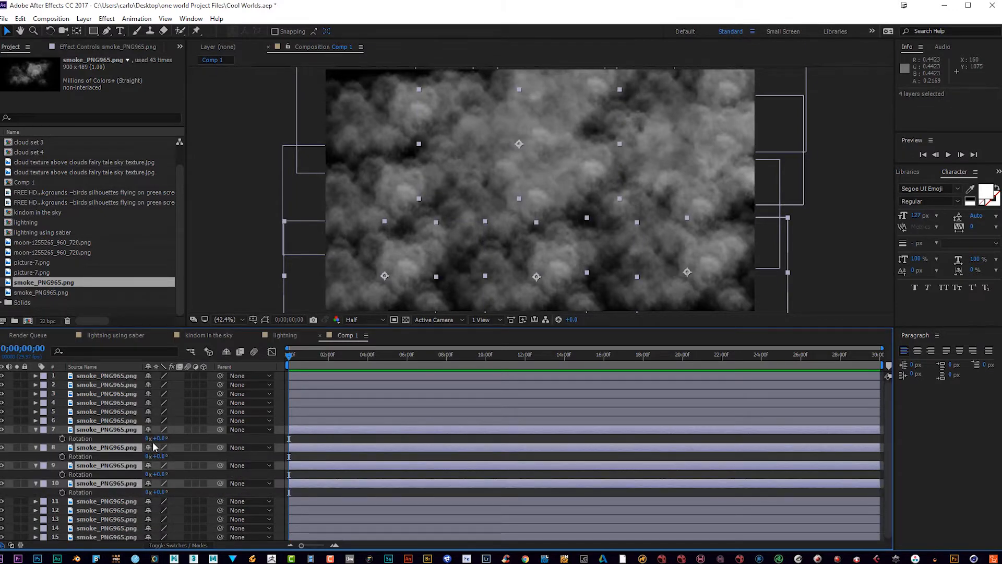
pyautogui.moveTo(159, 444); pyautogui.dragTo(132, 464)
pyautogui.moveTo(536, 301); pyautogui.dragTo(466, 266)
pyautogui.click(816, 247)
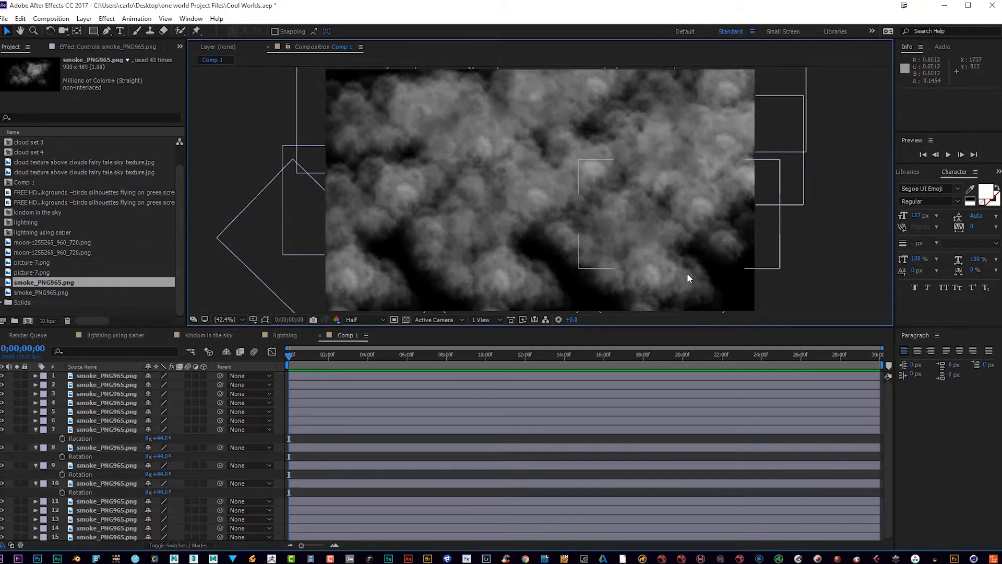
# - Rotate the tilted smoke layers individually: layer 9 to about 27.9°, layer 8 to 24.5°, layer 7 to 24.8° and layer 10 to 39.2°
pyautogui.click(649, 278)
pyautogui.click(50, 31)
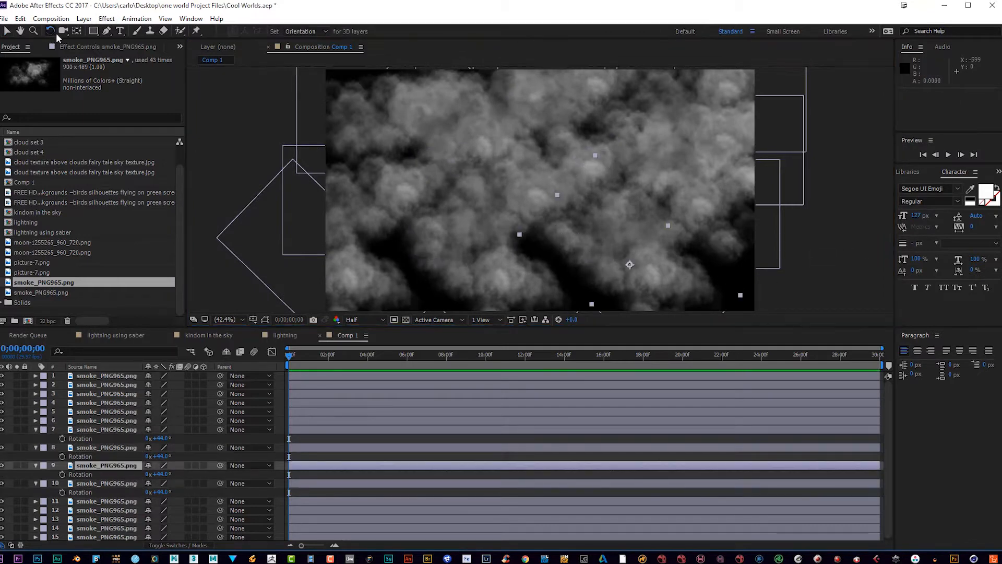
pyautogui.moveTo(624, 295); pyautogui.dragTo(531, 289)
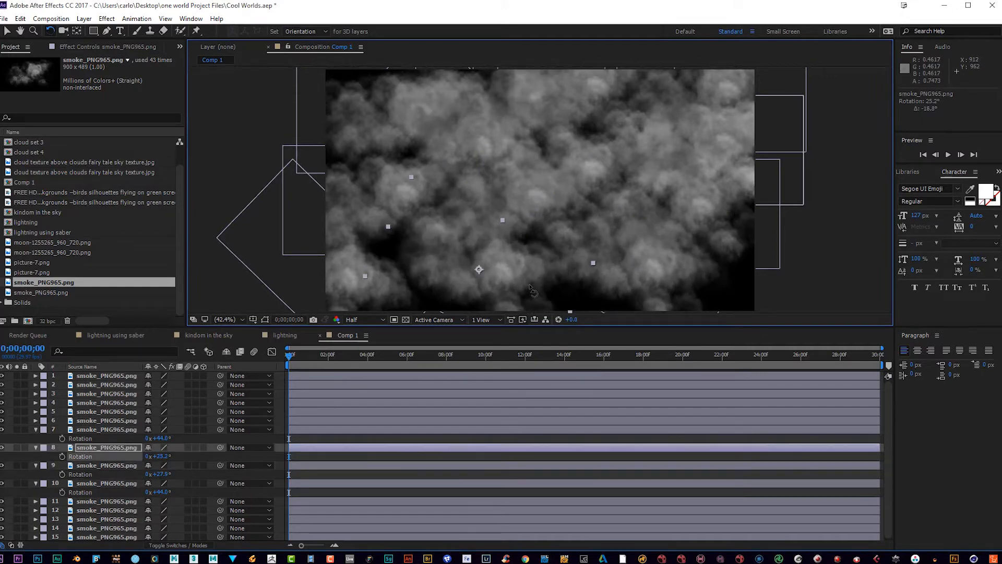
pyautogui.moveTo(385, 296); pyautogui.dragTo(394, 279)
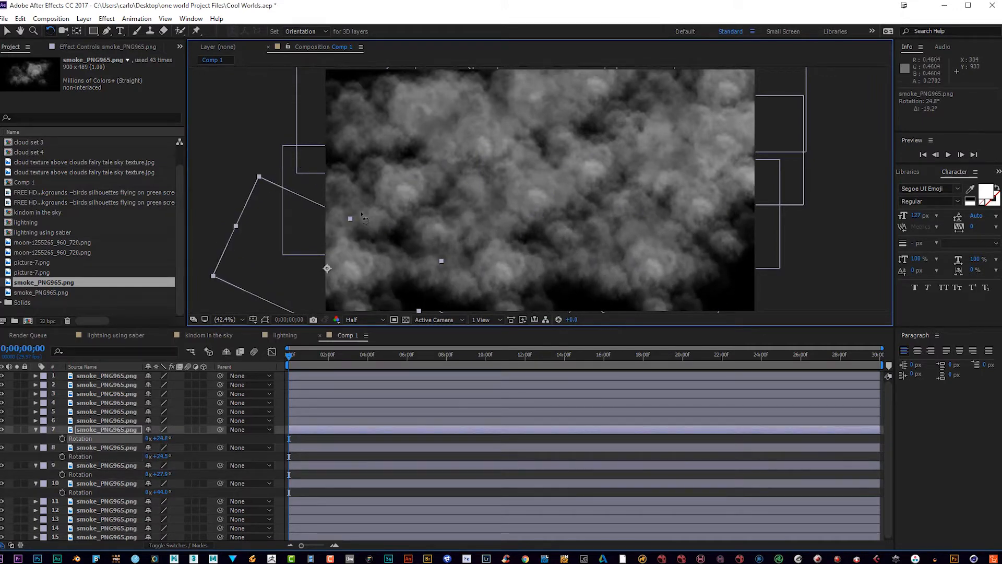
pyautogui.moveTo(377, 108); pyautogui.dragTo(372, 118)
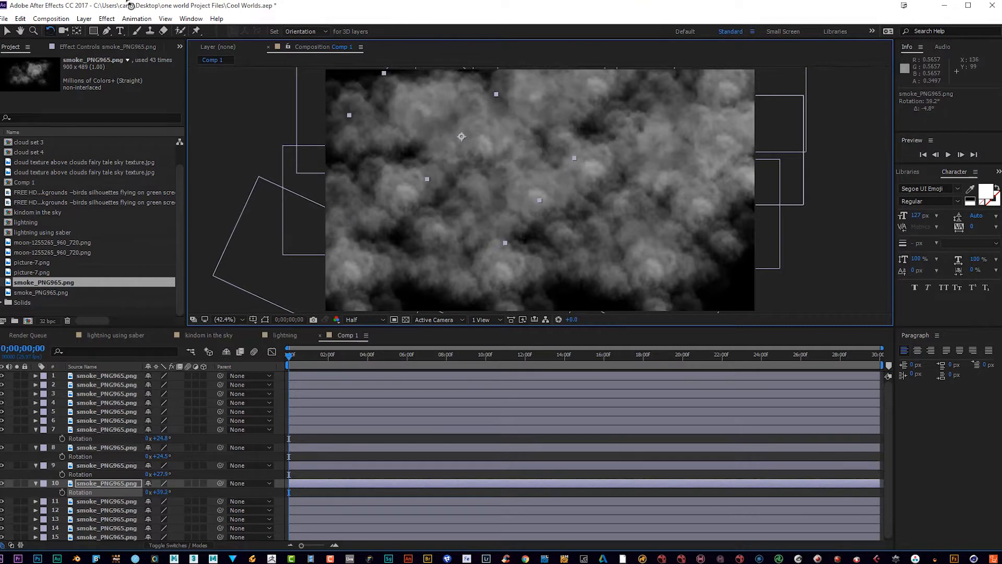
# - Move smoke layers 10, 6, 4 and 14 to about (297, 158), (1719, 715), (816, 557) and (1613, 969) respectively
pyautogui.click(7, 32)
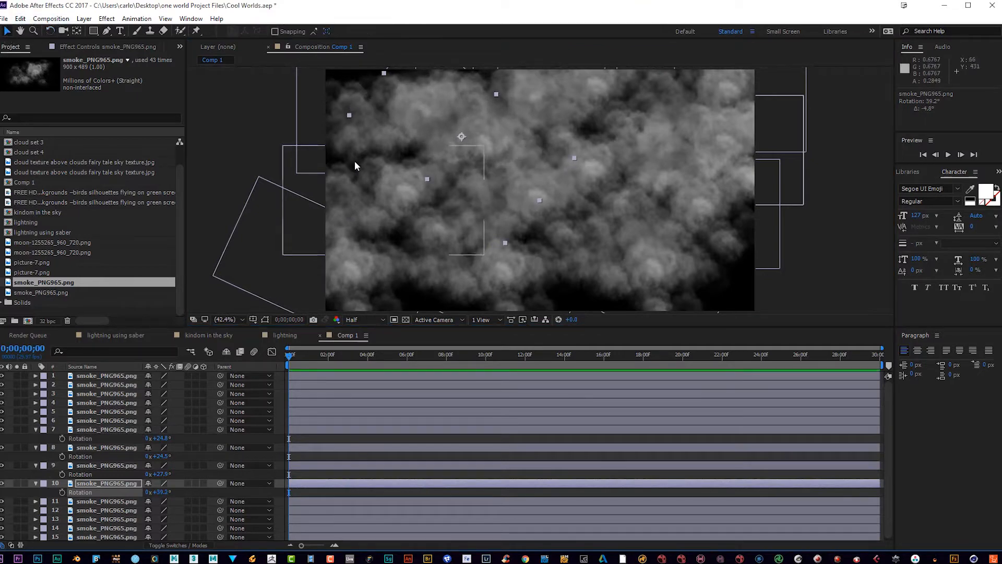
pyautogui.moveTo(423, 120); pyautogui.dragTo(354, 88)
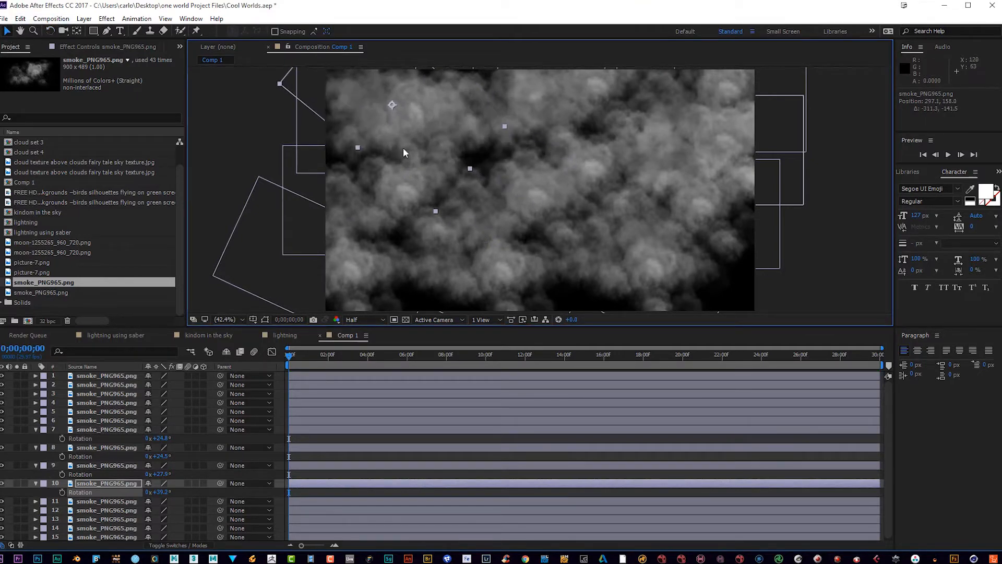
pyautogui.click(641, 265)
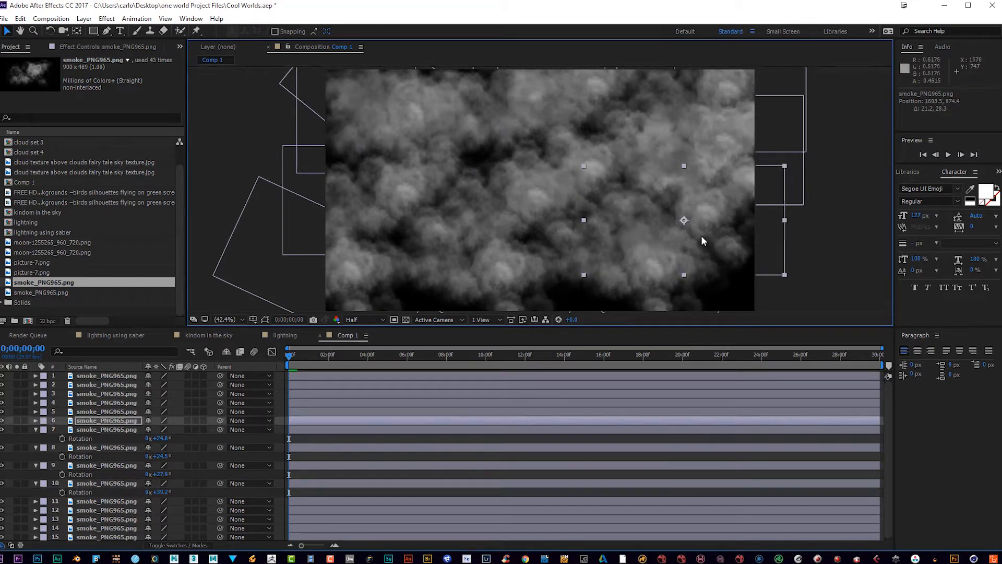
pyautogui.moveTo(700, 236); pyautogui.dragTo(739, 257)
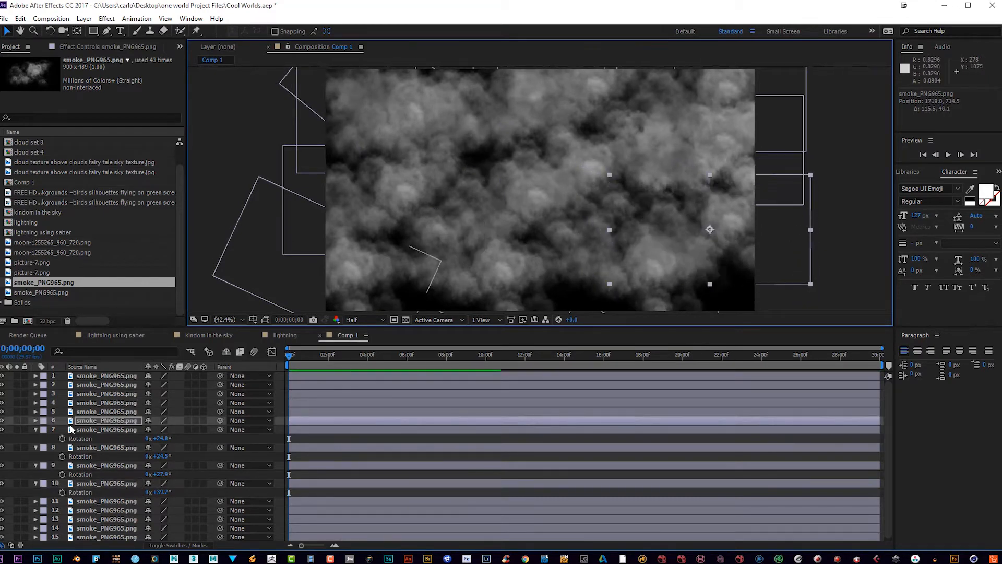
pyautogui.click(123, 404)
pyautogui.moveTo(562, 197)
pyautogui.mouseDown()
pyautogui.moveTo(576, 220)
pyautogui.moveTo(554, 184)
pyautogui.mouseUp()
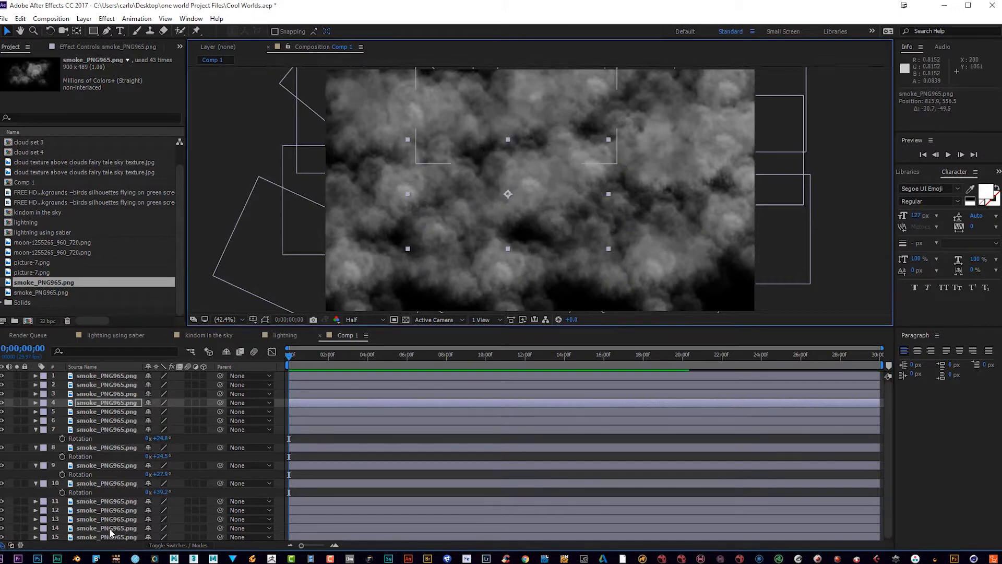
pyautogui.click(106, 528)
pyautogui.moveTo(586, 148); pyautogui.dragTo(758, 326)
# - Collapse the rotation properties of smoke layers 7 to 10 in the layer list
pyautogui.scroll(-2, 110, 488)
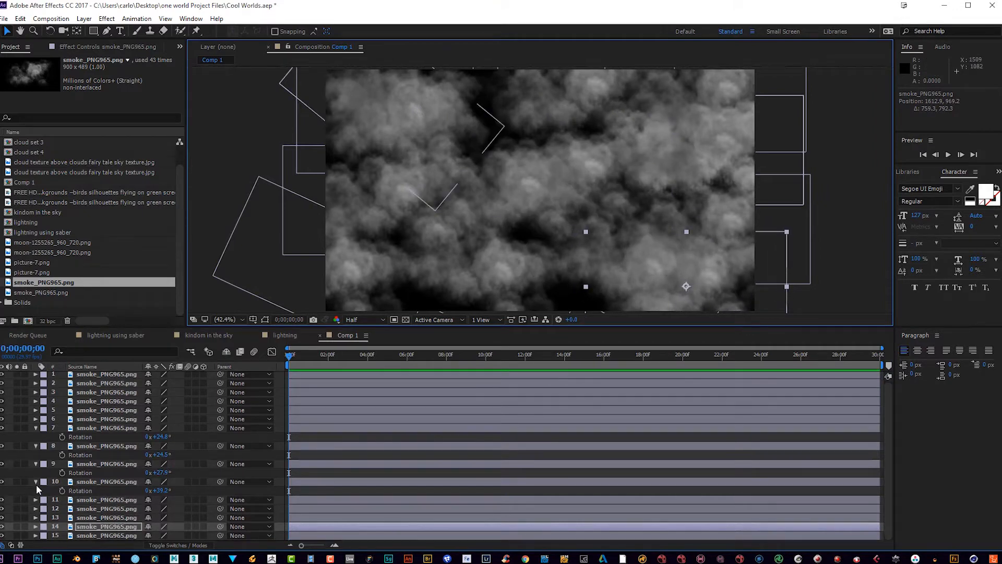
pyautogui.click(36, 482)
pyautogui.click(35, 464)
pyautogui.click(35, 447)
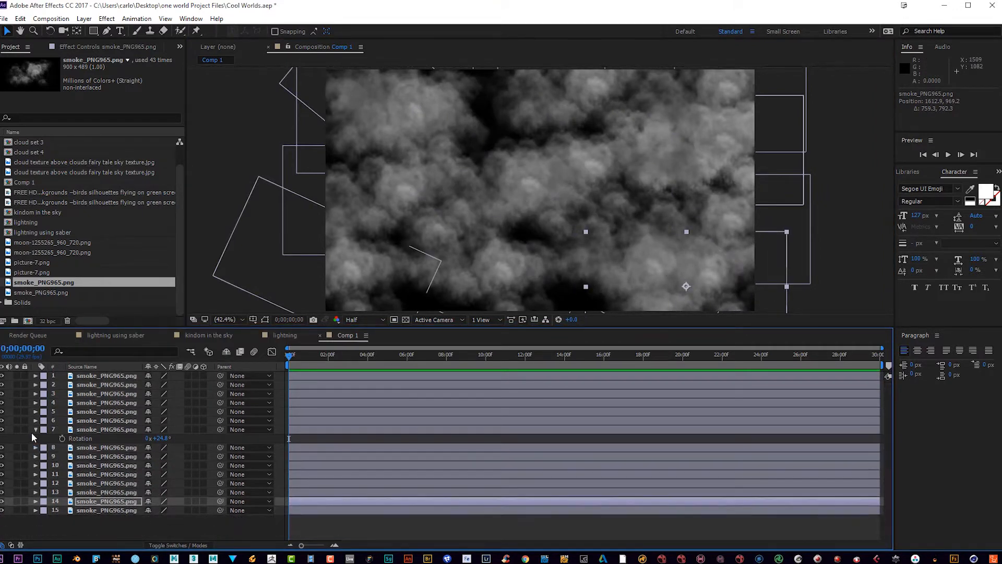
pyautogui.click(35, 429)
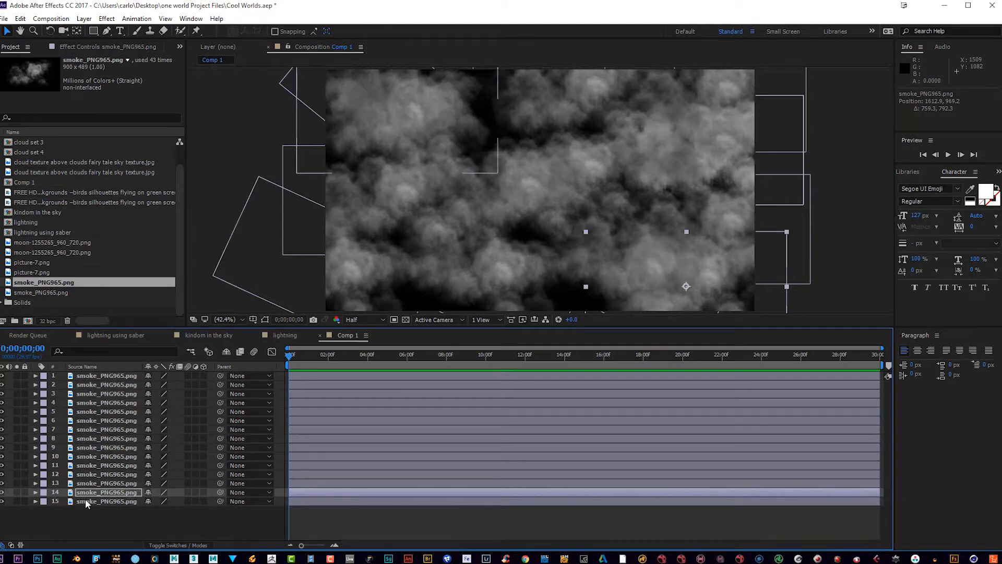
# - Duplicate the bottommost smoke layer, layer 15, twice
pyautogui.click(86, 501)
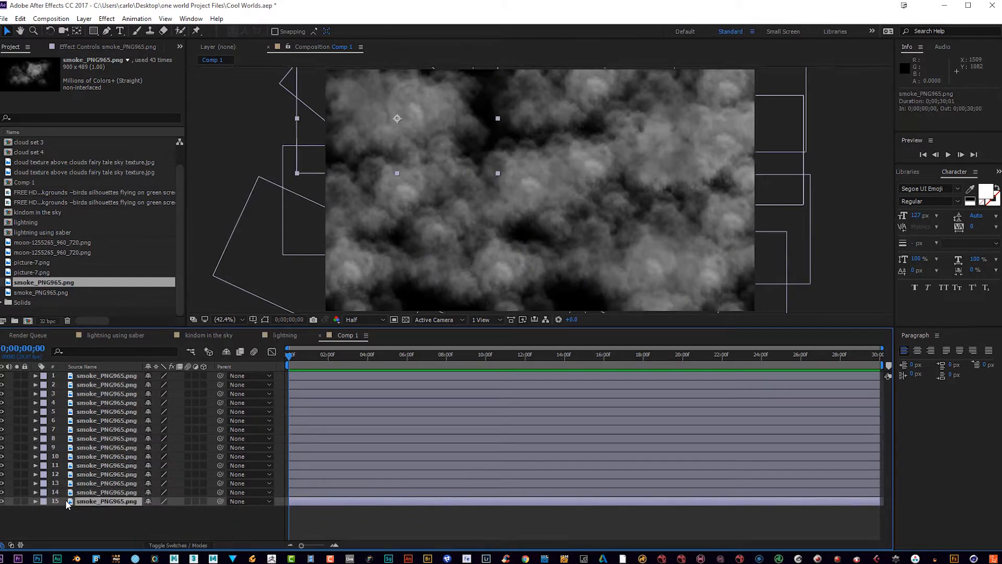
pyautogui.hotkey('ctrl', 'd')
pyautogui.hotkey('ctrl', 'd')
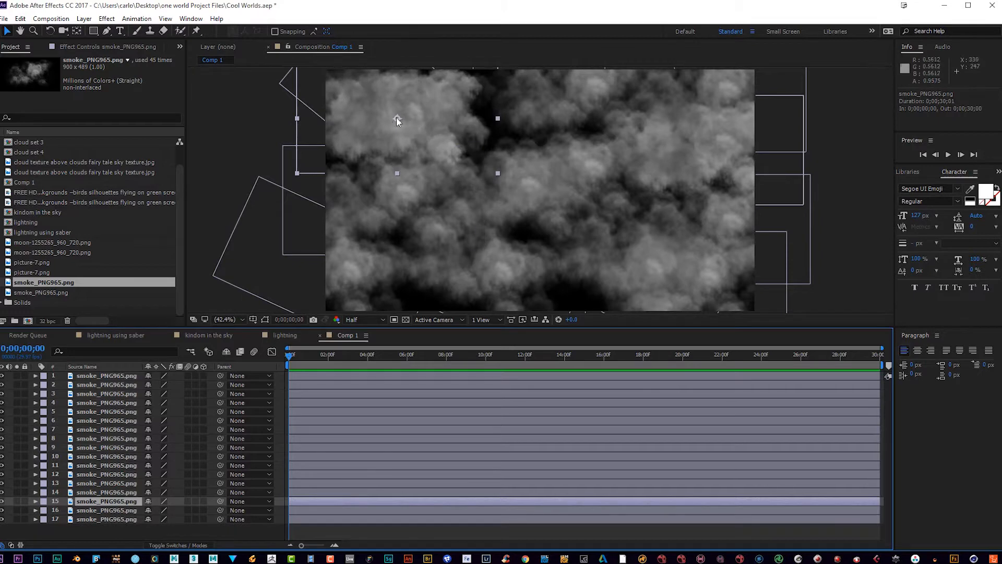
# - Move smoke layers 15, 3 and 8 to about (825, 259), (215, 575) and (705, 891) respectively
pyautogui.moveTo(397, 121); pyautogui.dragTo(493, 121)
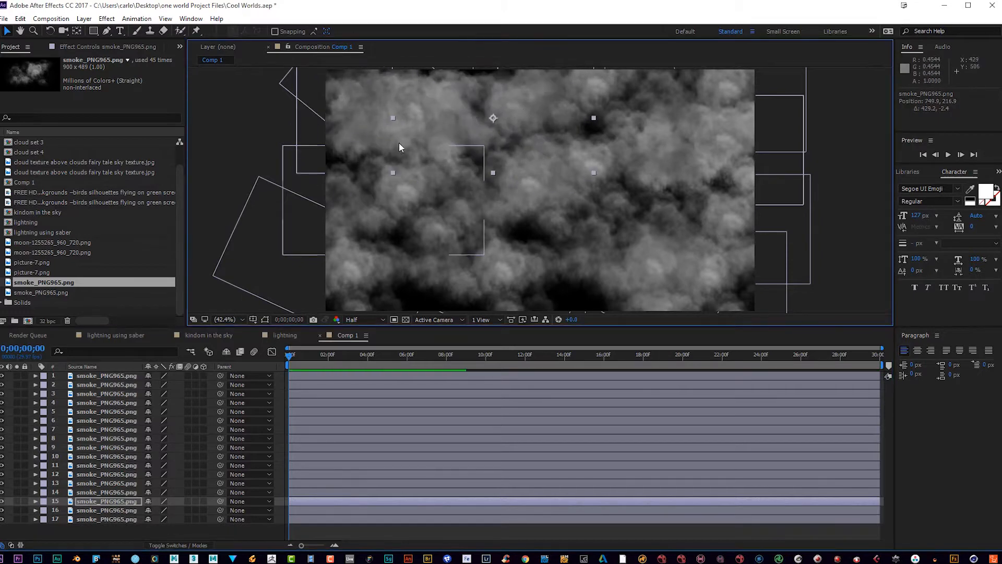
pyautogui.moveTo(405, 119)
pyautogui.mouseDown()
pyautogui.moveTo(419, 178)
pyautogui.moveTo(422, 129)
pyautogui.mouseUp()
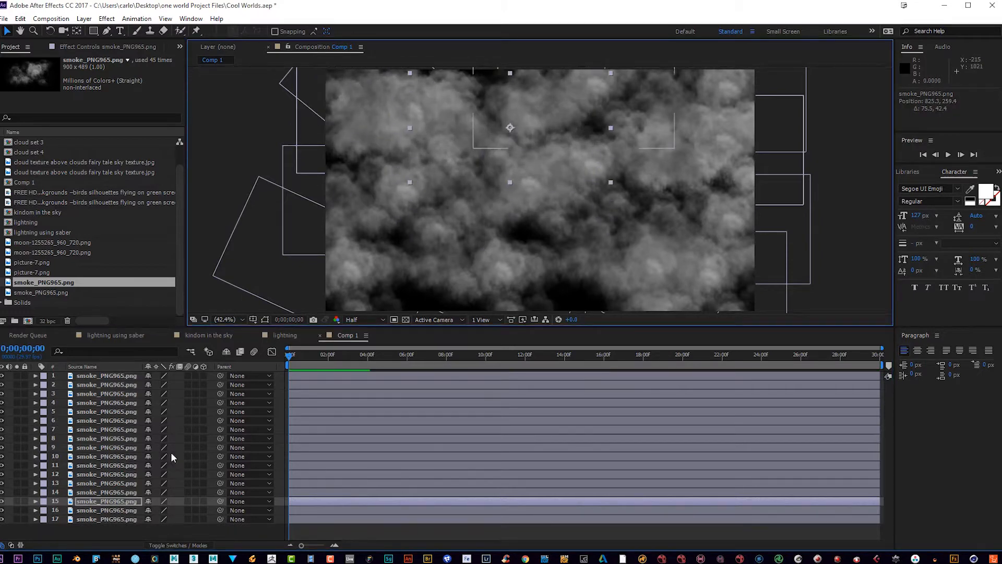
pyautogui.click(125, 511)
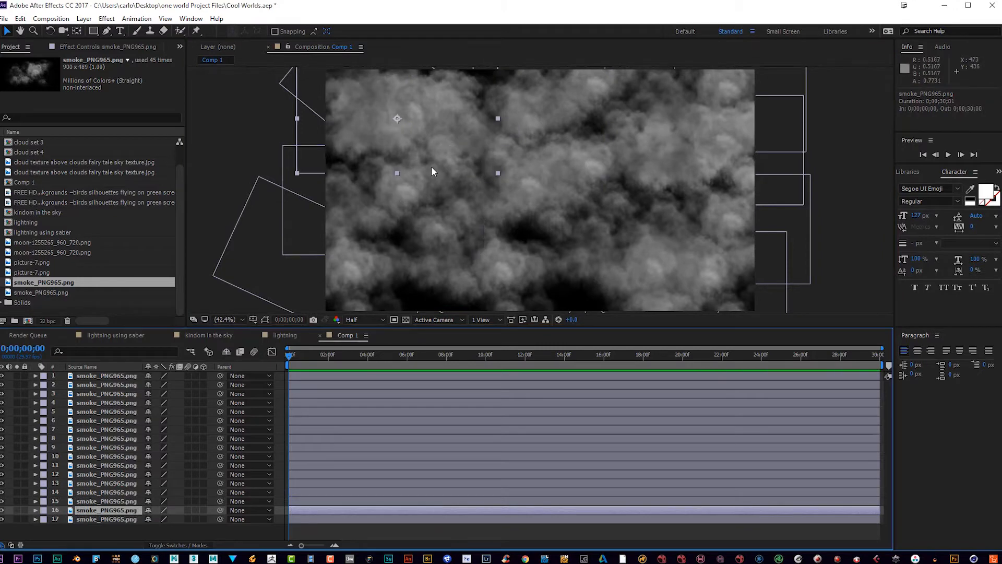
pyautogui.moveTo(414, 205)
pyautogui.mouseDown()
pyautogui.moveTo(428, 240)
pyautogui.moveTo(422, 218)
pyautogui.mouseUp()
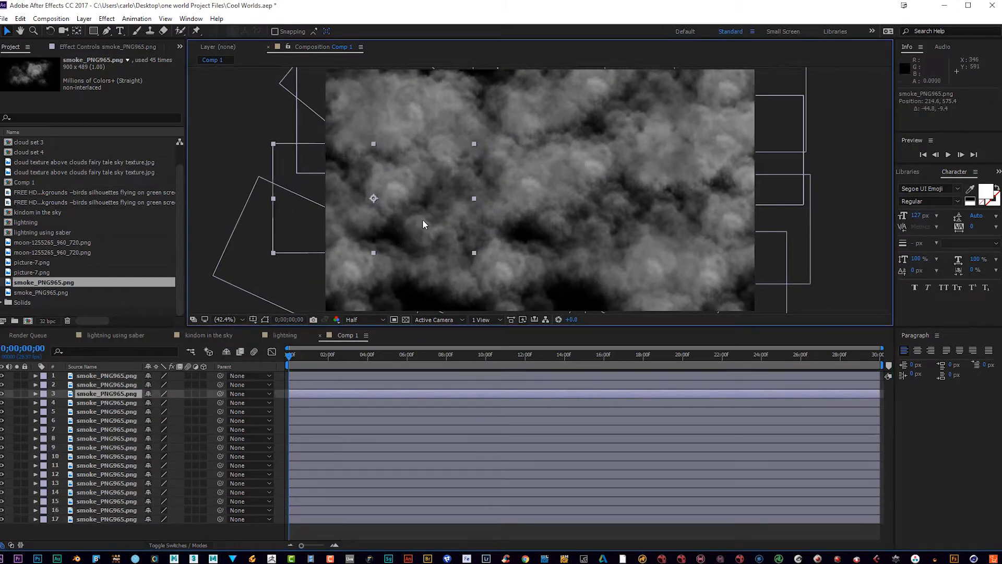
pyautogui.moveTo(490, 276); pyautogui.dragTo(498, 259)
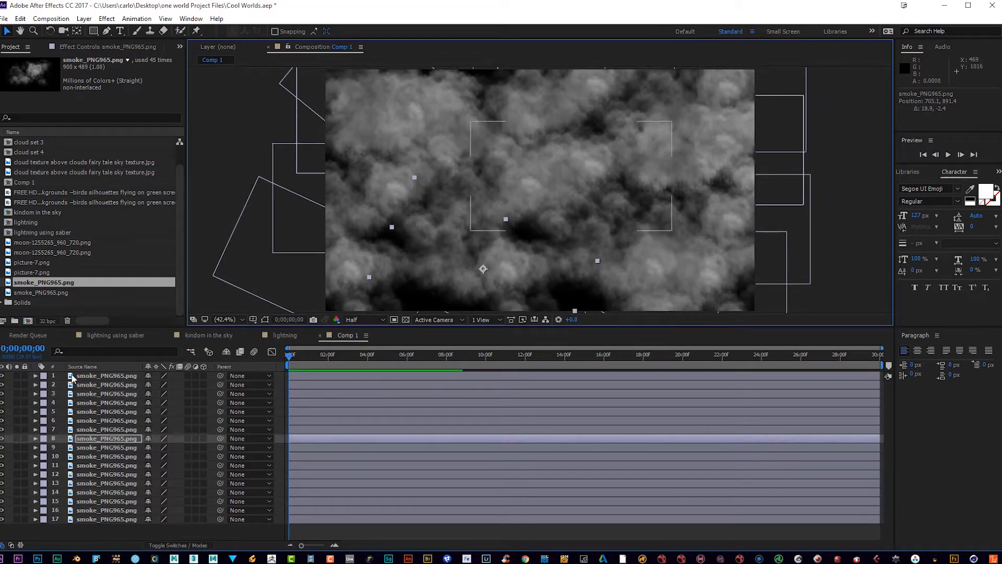
# - Convert all 17 smoke layers to 3D layers and move them together to about -57.4 in Z
pyautogui.click(105, 376)
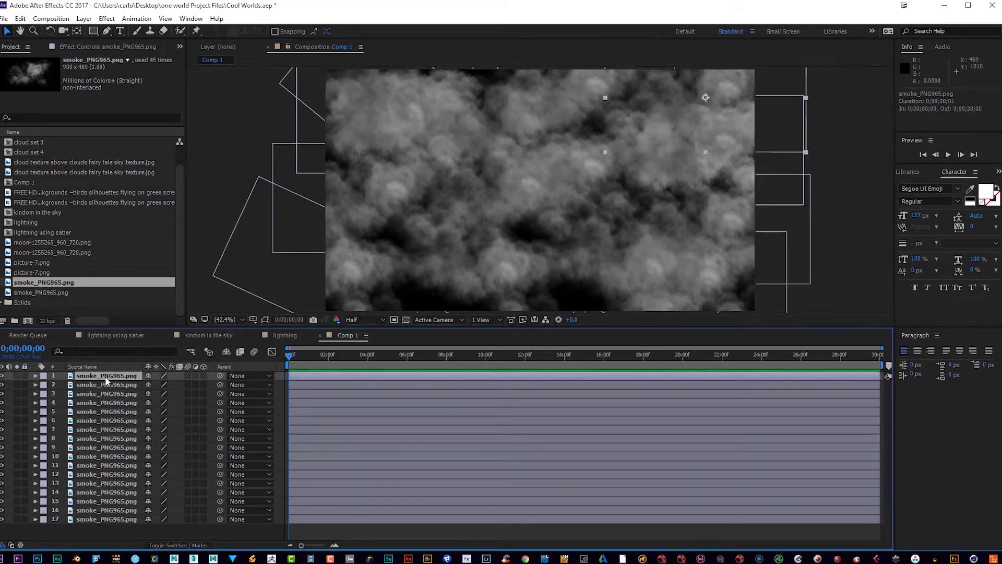
pyautogui.keyDown('shift'); pyautogui.click(105, 519); pyautogui.keyUp('shift')
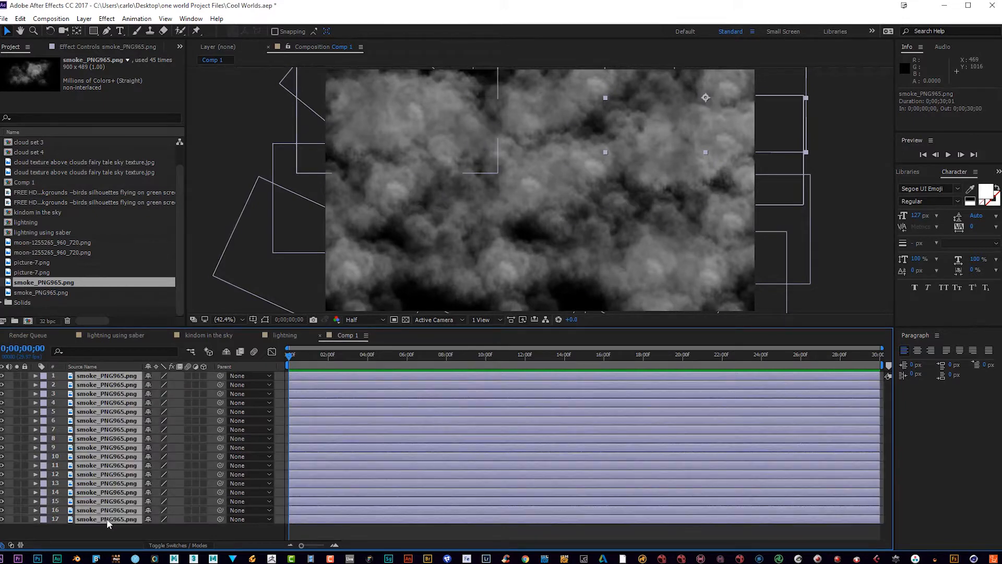
pyautogui.click(204, 376)
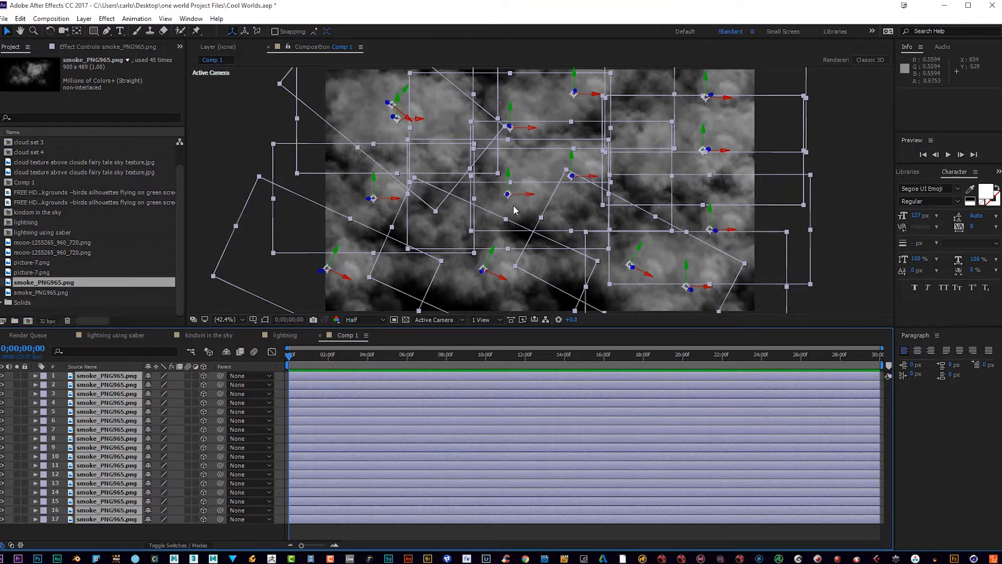
pyautogui.moveTo(500, 194); pyautogui.dragTo(464, 220)
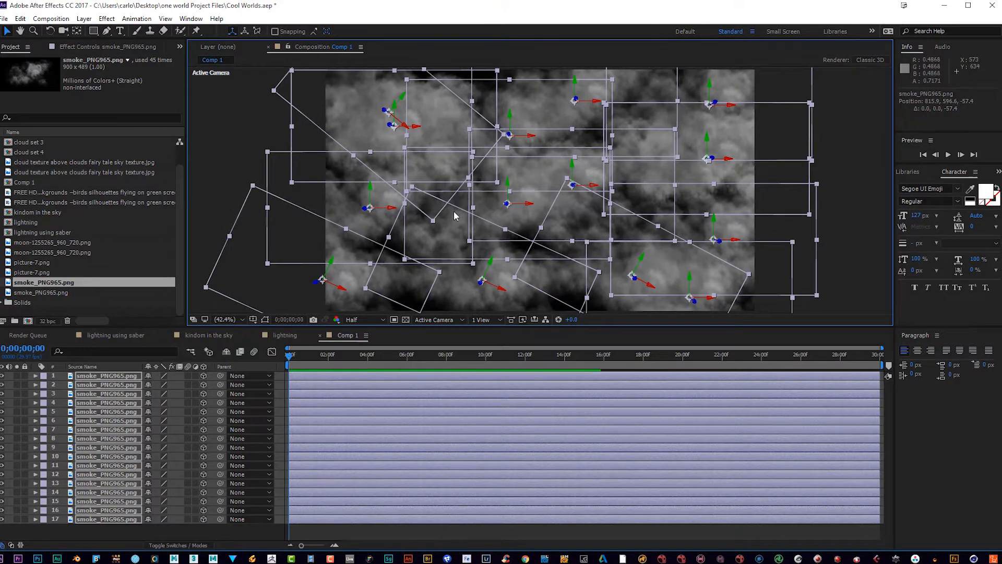
# - Animate the position of all smoke layers with keyframes at 0 and 10 seconds, moving them to about -879.9 in Z at 10 seconds
pyautogui.press('p')
pyautogui.click(62, 385)
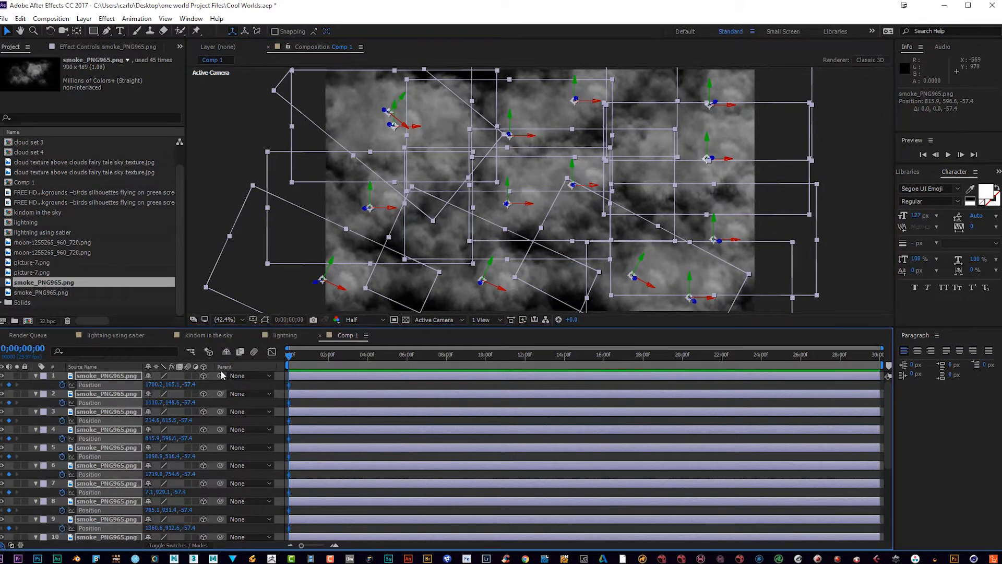
pyautogui.moveTo(315, 359); pyautogui.dragTo(469, 361)
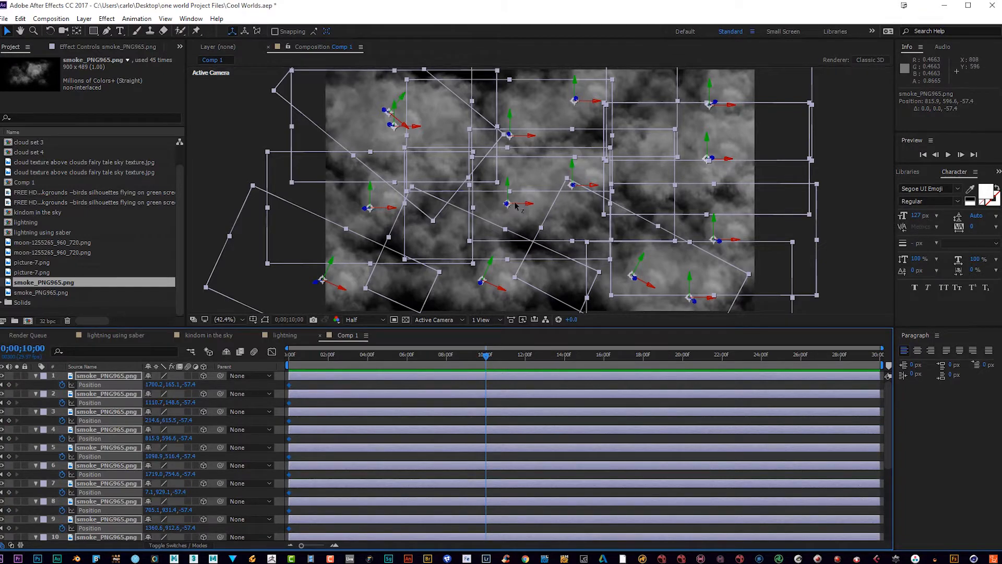
pyautogui.moveTo(515, 207); pyautogui.dragTo(322, 242)
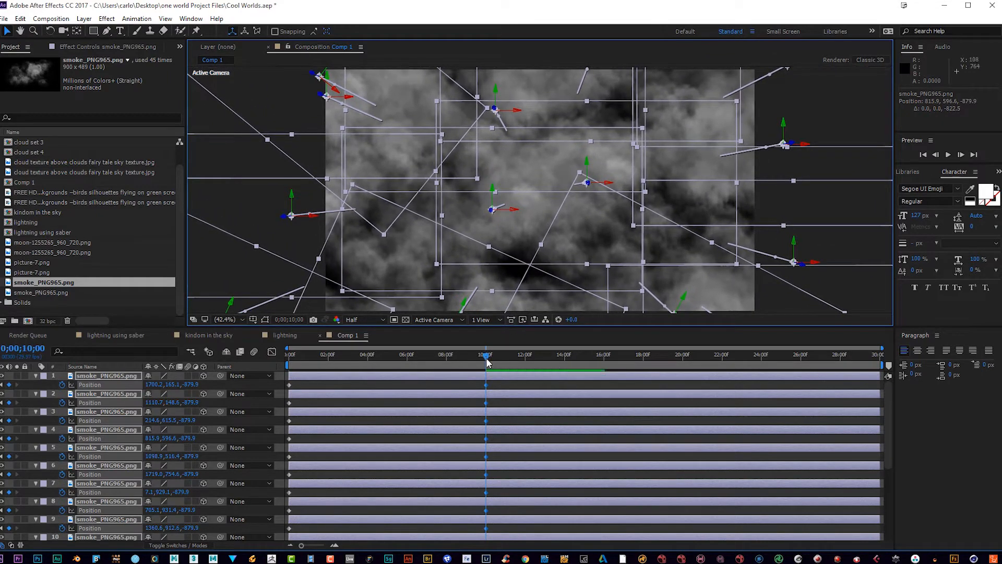
# - Preview the cloud movement from the start of the composition
pyautogui.moveTo(486, 354); pyautogui.dragTo(262, 362)
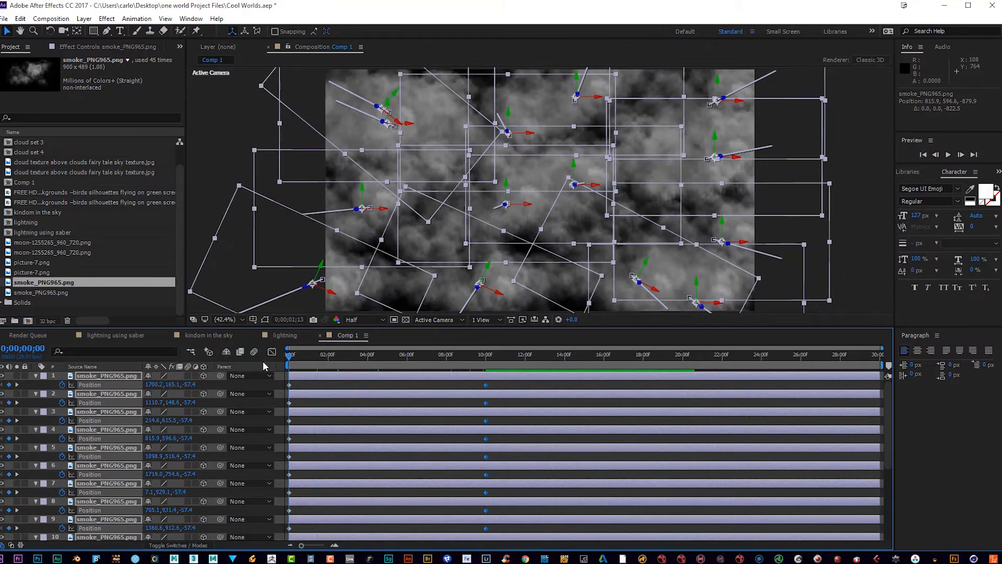
pyautogui.click(948, 155)
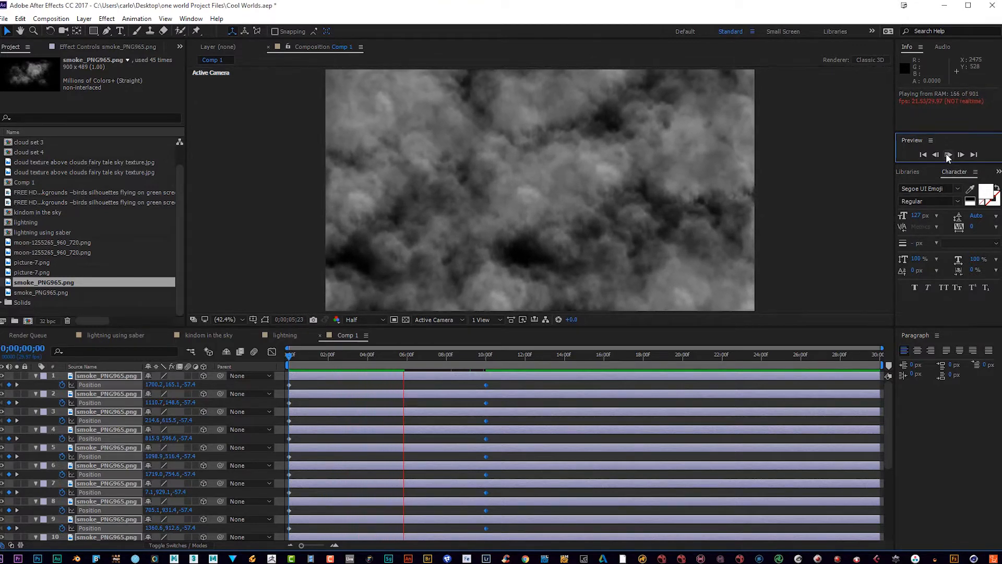
pyautogui.click(947, 154)
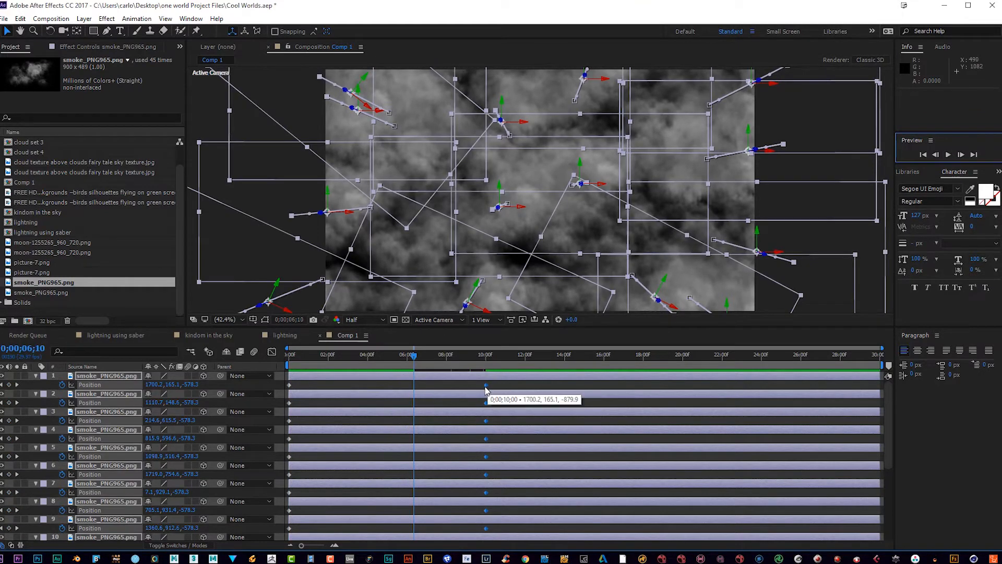
# - Move the ending position keyframes of all smoke layers earlier to 0;00;07;12 and preview the animation from the start
pyautogui.moveTo(484, 397); pyautogui.dragTo(433, 398)
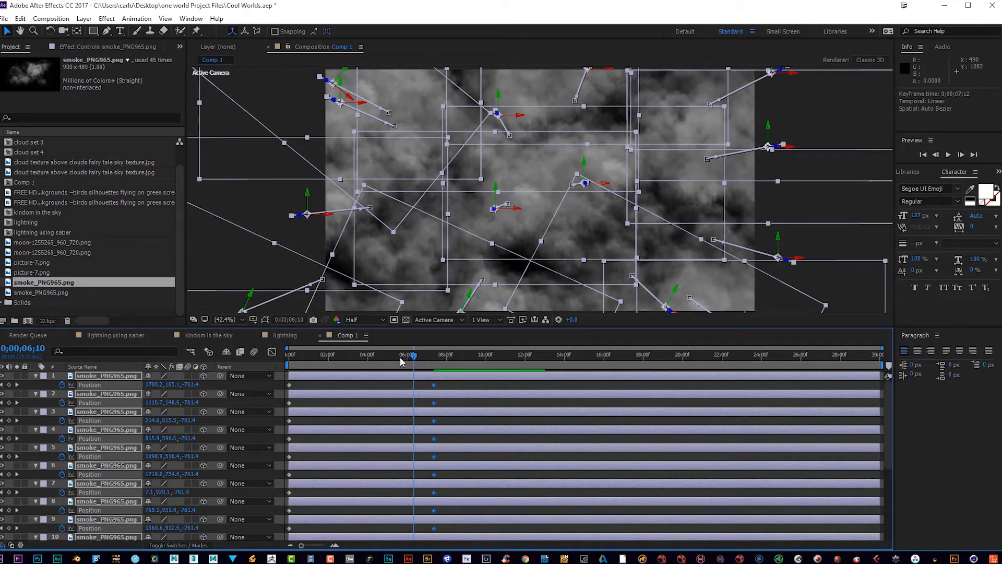
pyautogui.click(404, 356)
pyautogui.moveTo(333, 356); pyautogui.dragTo(266, 358)
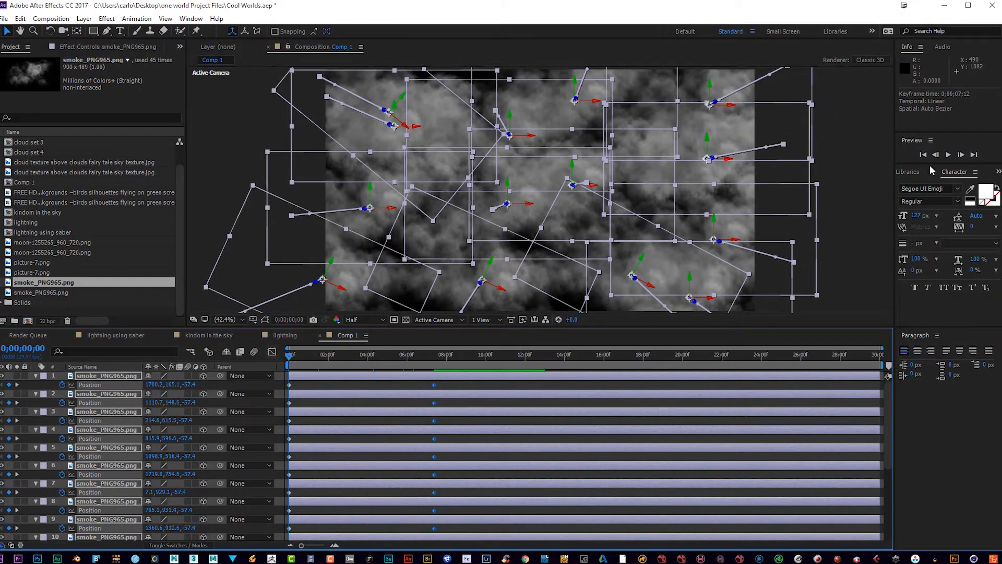
pyautogui.click(949, 154)
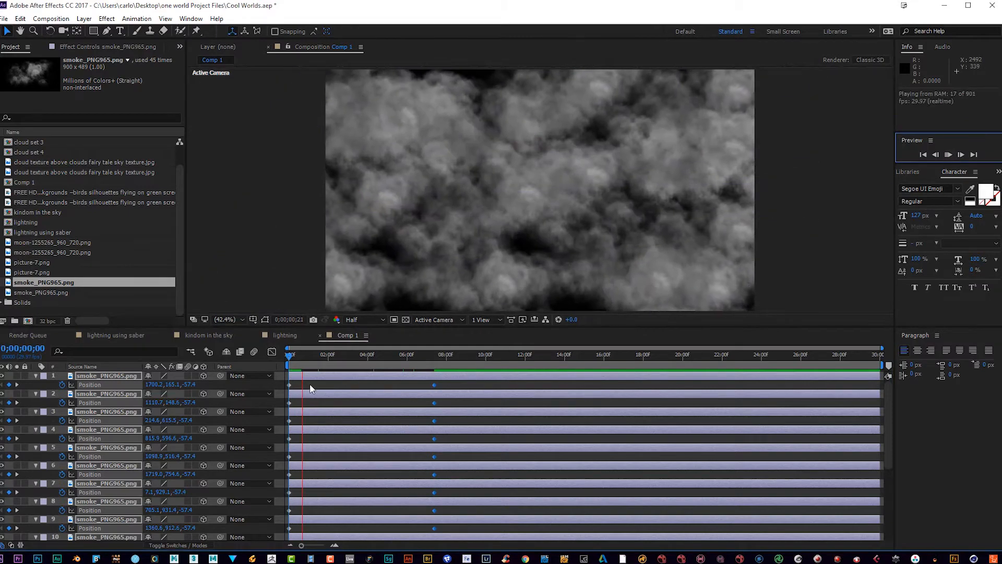
pyautogui.click(947, 155)
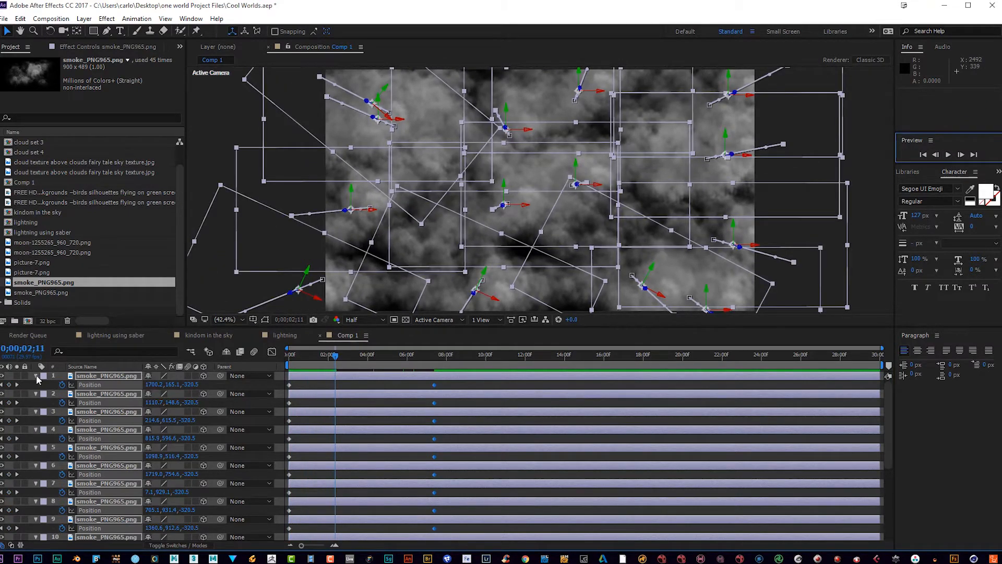
# - Collapse the smoke layers' properties and pre-compose all 17 layers into a new composition named cloud set 1
pyautogui.click(36, 375)
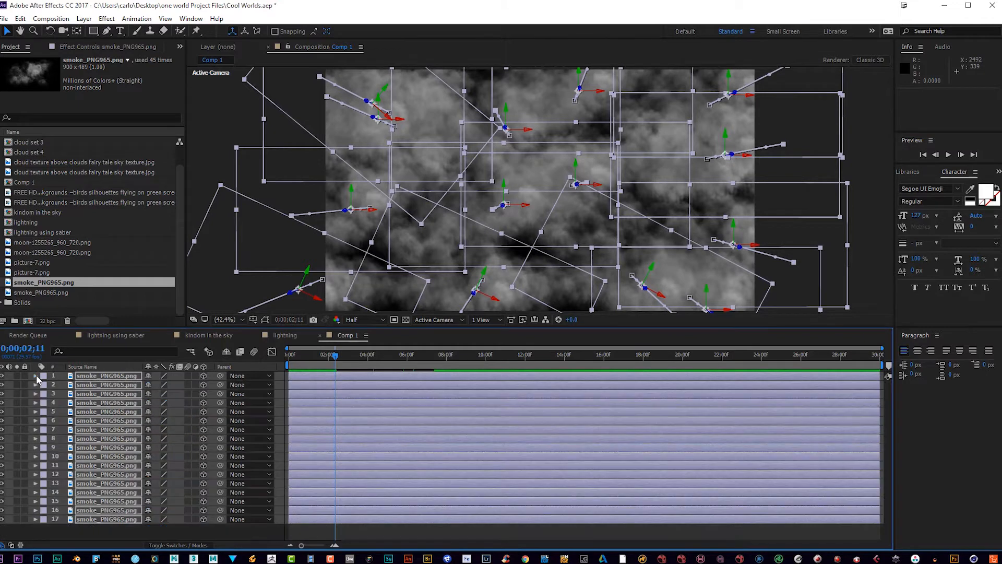
pyautogui.click(83, 525)
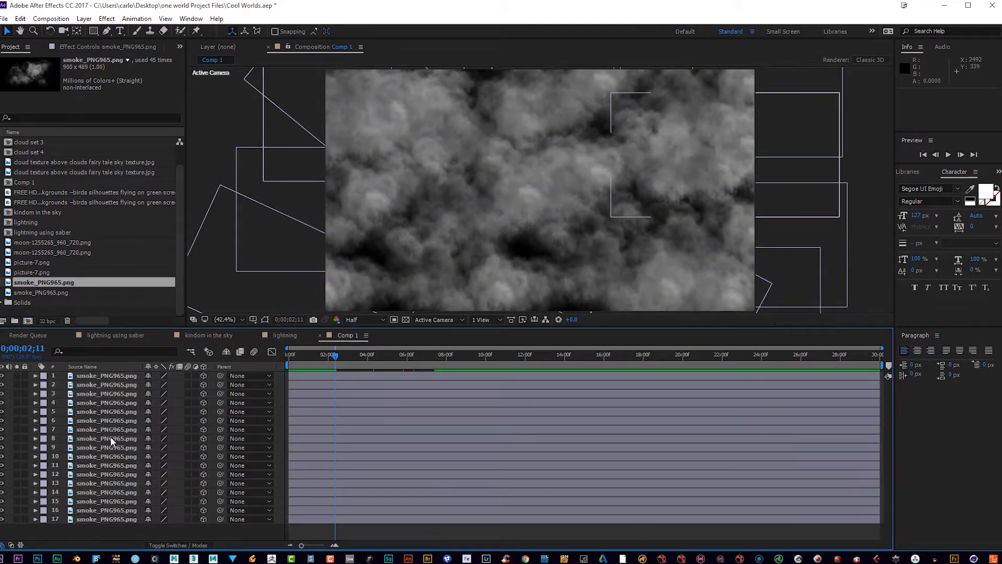
pyautogui.click(106, 375)
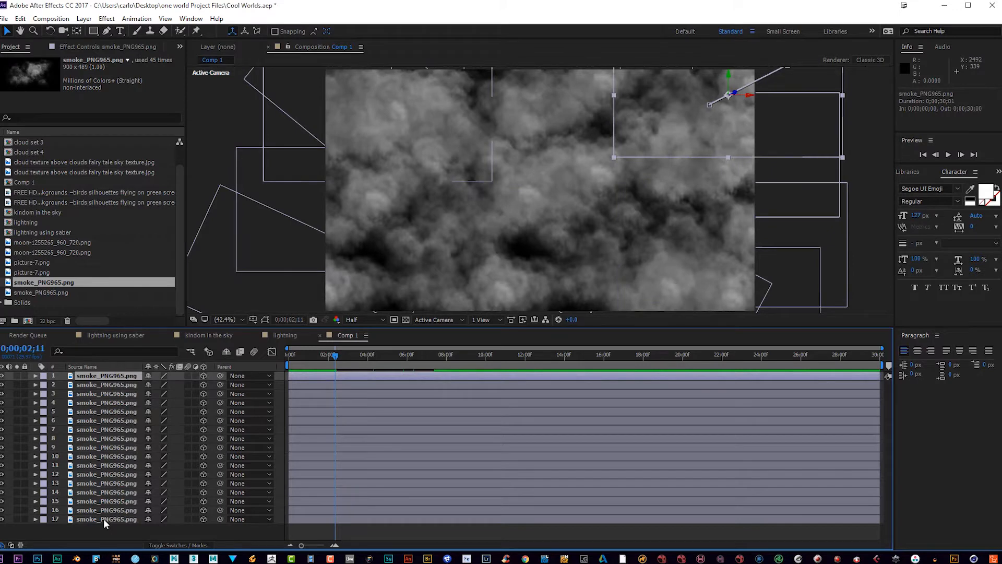
pyautogui.keyDown('shift'); pyautogui.click(104, 518); pyautogui.keyUp('shift')
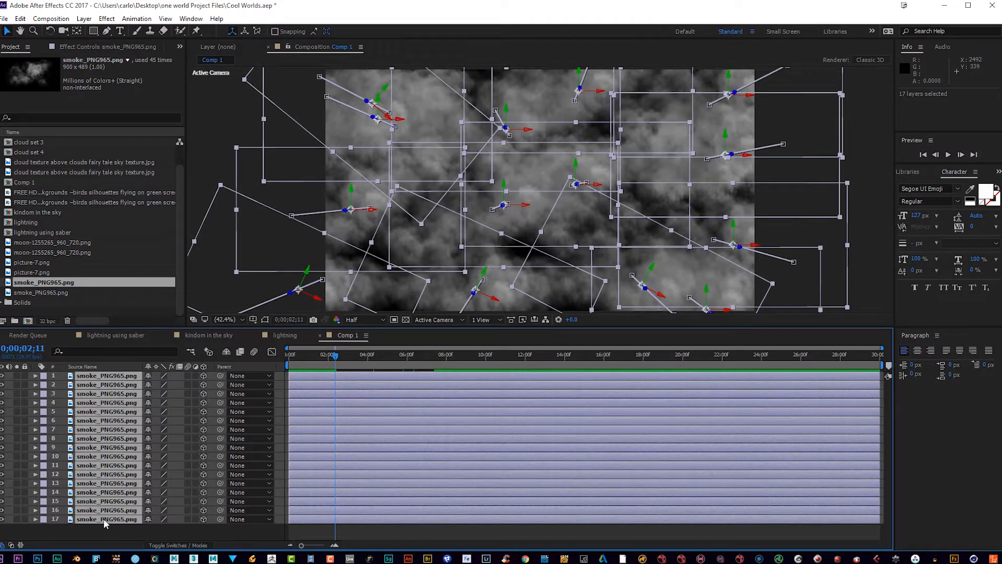
pyautogui.click(84, 18)
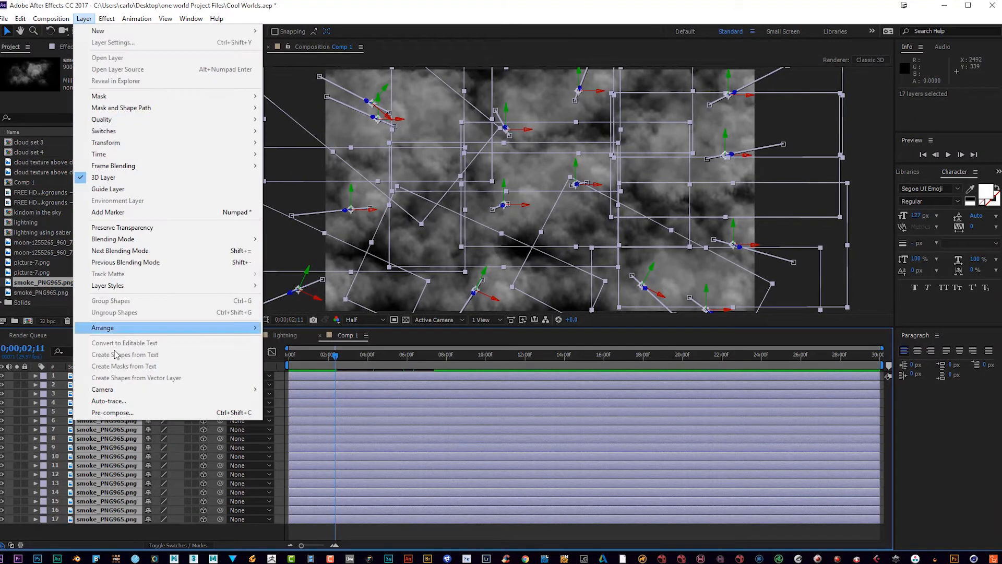
pyautogui.click(120, 412)
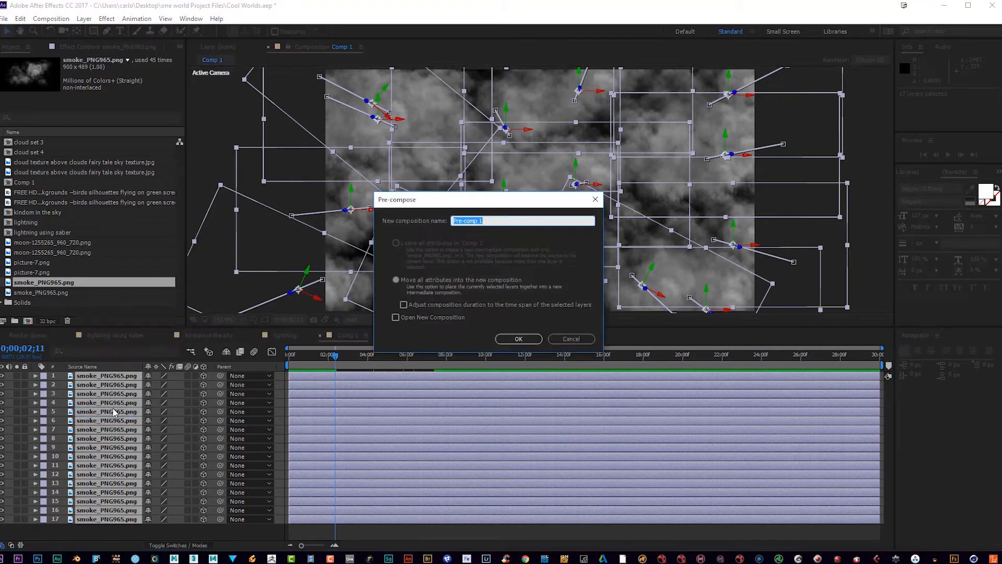
pyautogui.write('cloud set')
pyautogui.click(537, 337)
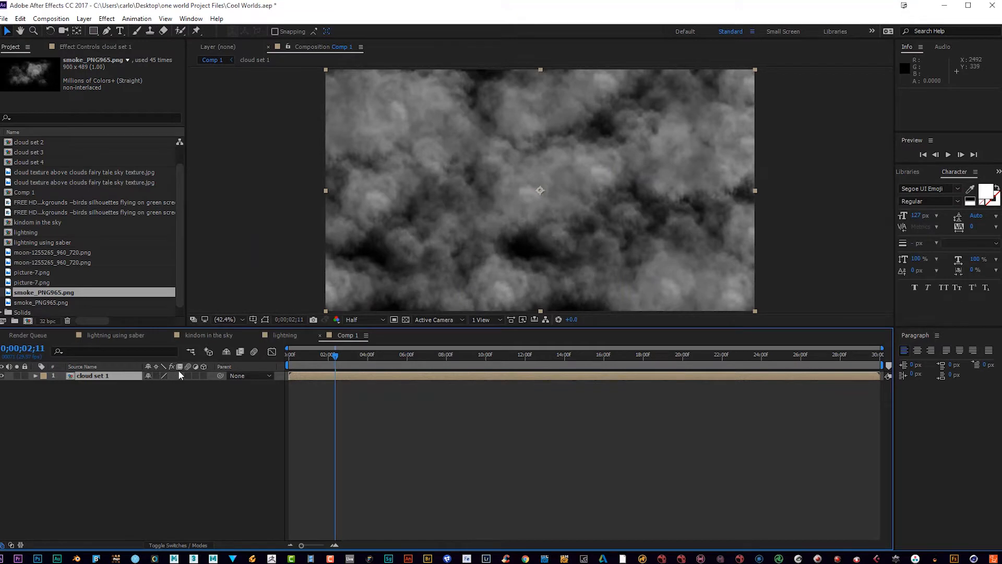
# - Return to the start of the timeline and add the cloud texture above clouds fairy tale sky texture.jpg image above cloud set 1
pyautogui.moveTo(337, 359); pyautogui.dragTo(280, 355)
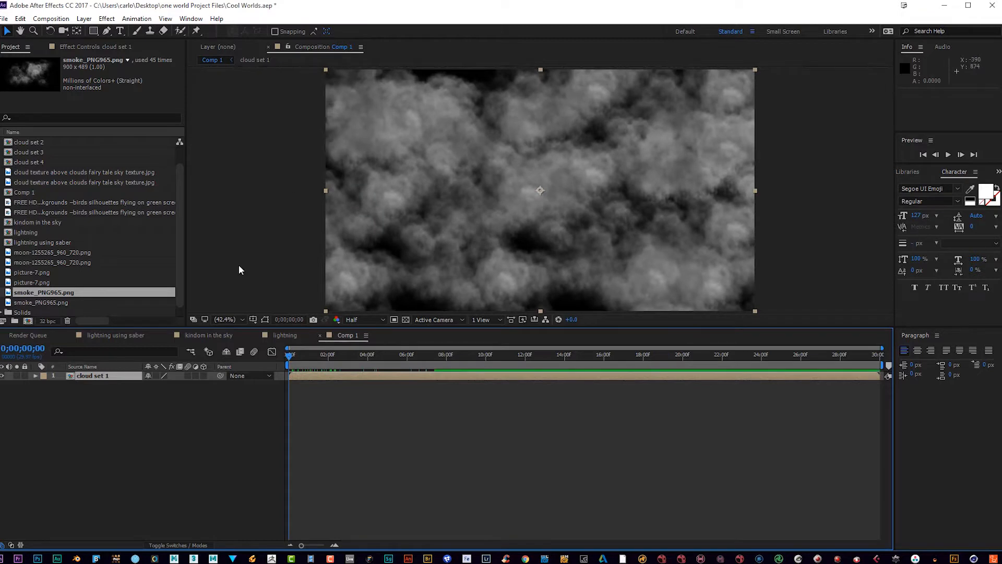
pyautogui.click(30, 272)
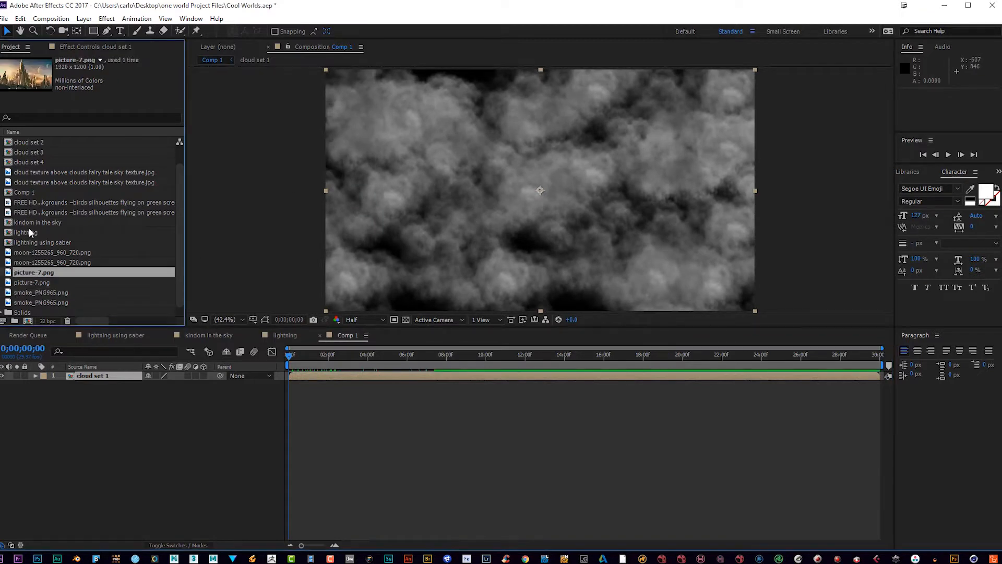
pyautogui.click(36, 171)
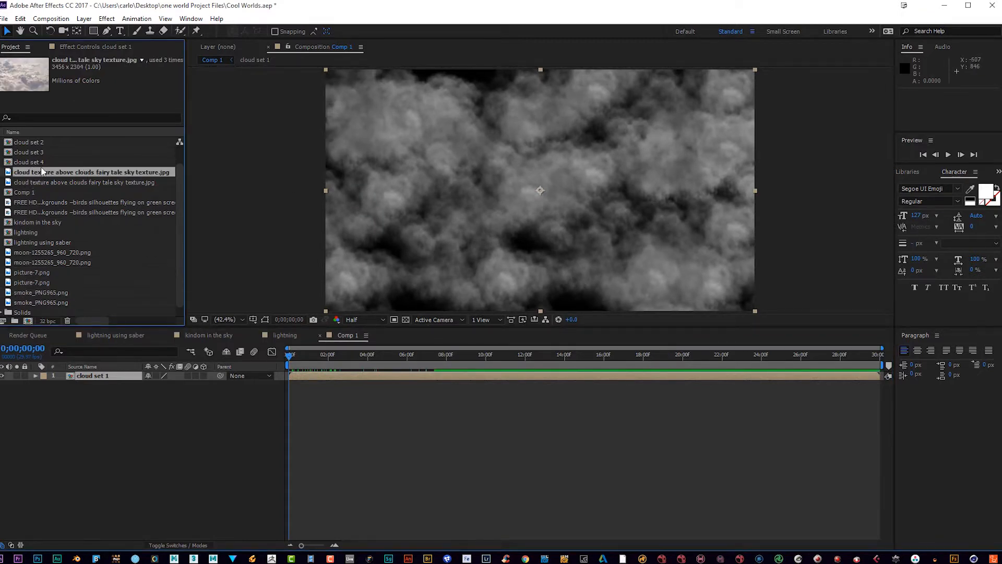
pyautogui.moveTo(52, 172); pyautogui.dragTo(81, 376)
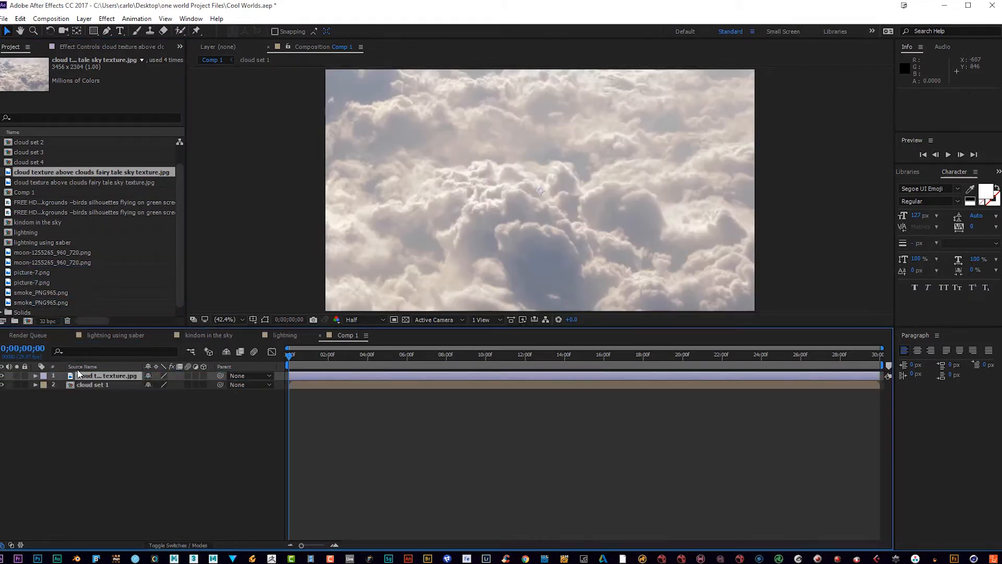
# - Set the cloud texture layer's opacity to 30%
pyautogui.click(36, 376)
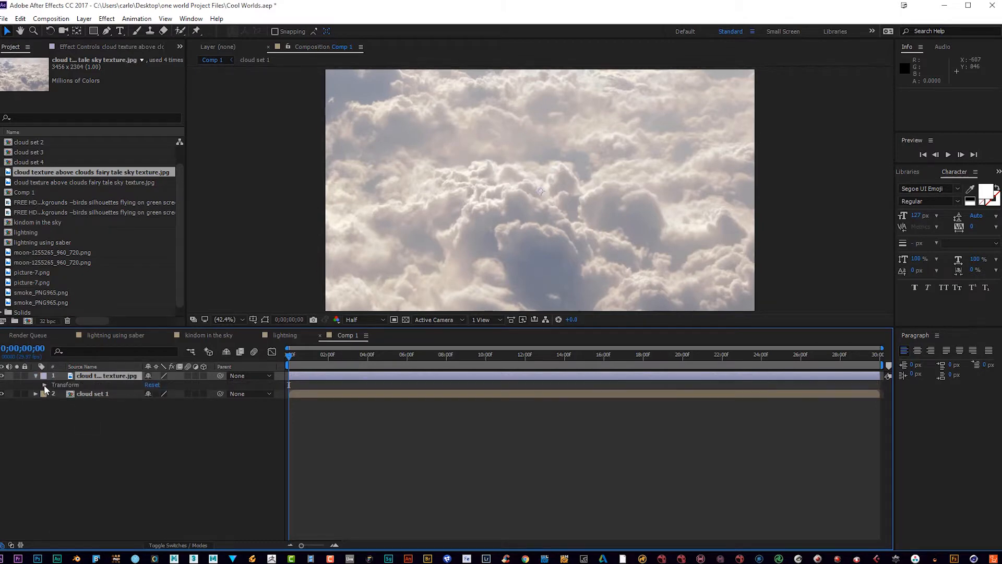
pyautogui.click(45, 384)
pyautogui.moveTo(153, 432); pyautogui.dragTo(107, 419)
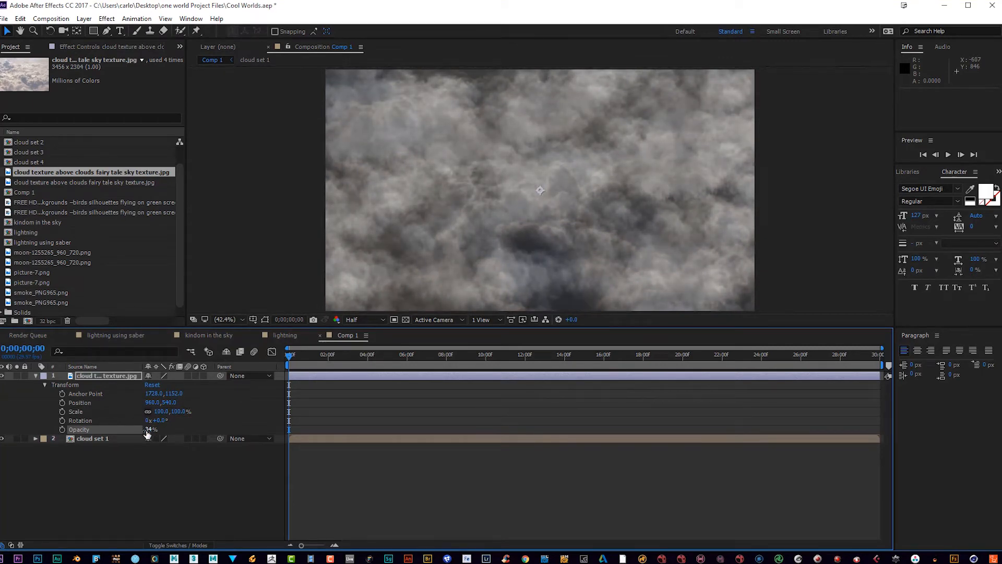
pyautogui.write('30')
pyautogui.press('Return')
# - Scrub through the first seconds to check the blended clouds, returning to the start and collapsing the cloud texture layer's properties
pyautogui.moveTo(287, 359); pyautogui.dragTo(364, 360)
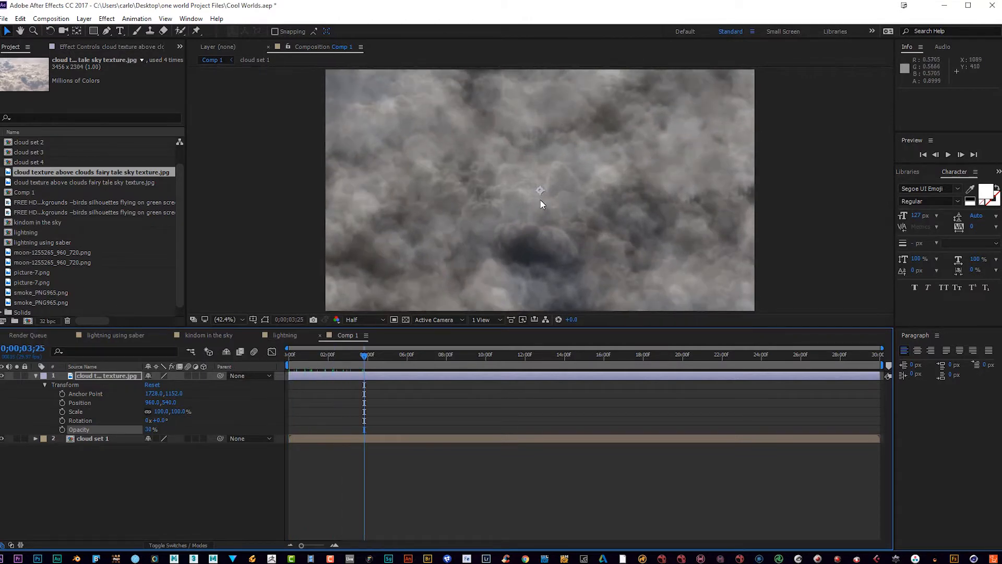
pyautogui.moveTo(459, 353); pyautogui.dragTo(282, 363)
pyautogui.click(35, 376)
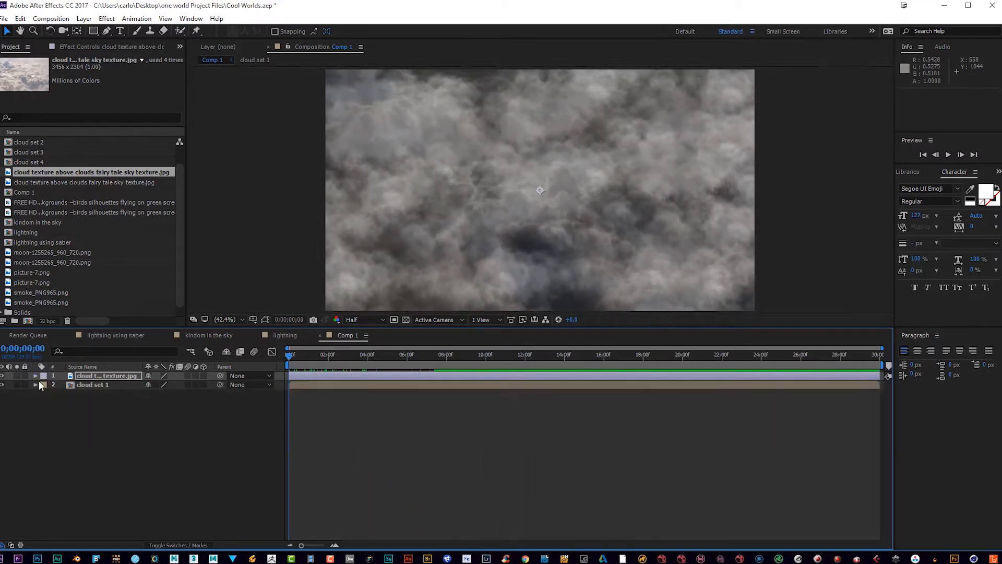
pyautogui.click(94, 375)
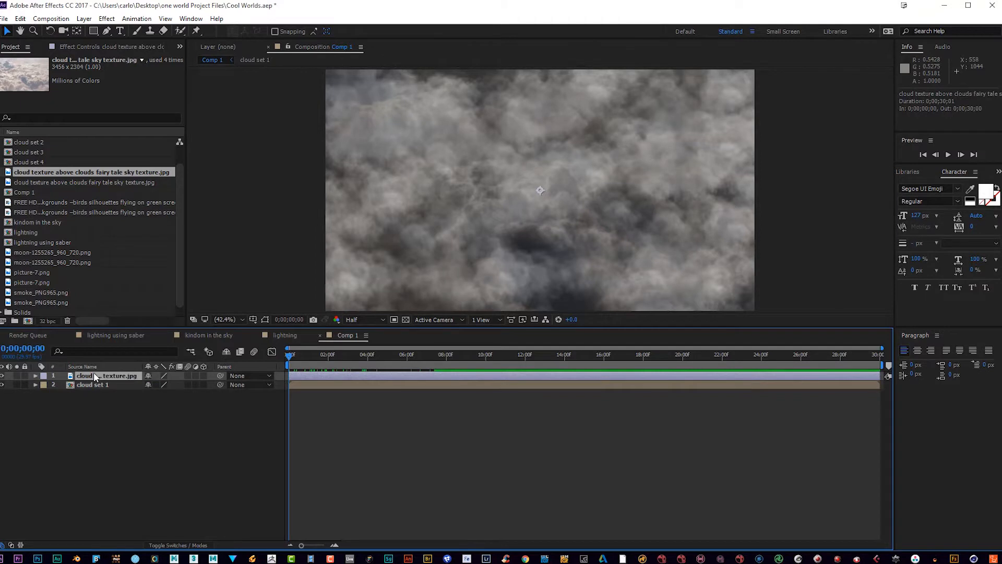
# - Make the cloud texture layer 3D and push it back in depth to a Z position of 1778
pyautogui.click(204, 376)
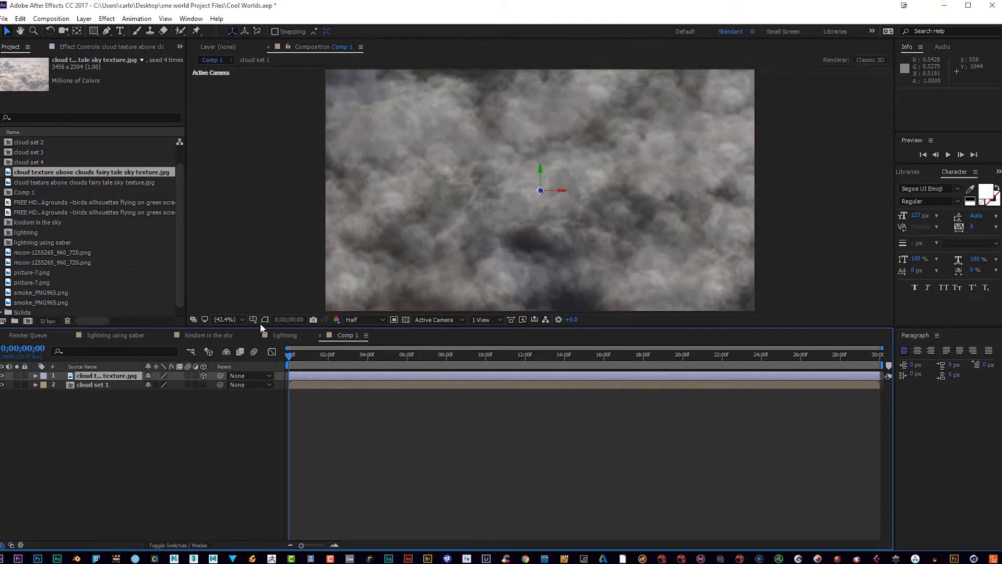
pyautogui.moveTo(542, 193); pyautogui.dragTo(155, 202)
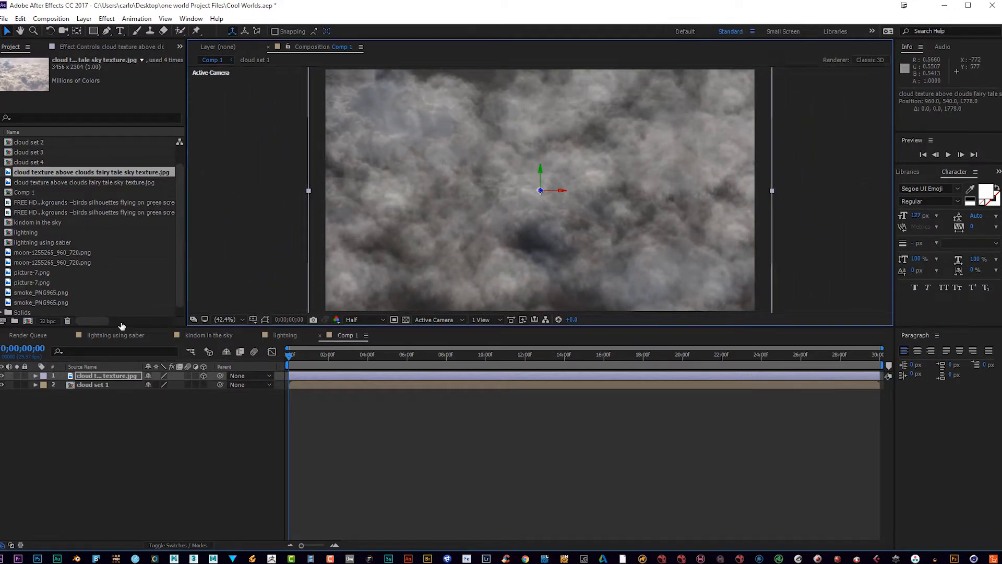
# - Try to animate the cloud texture's position from Z 1778 at the start to about Z 757 at 0;00;09;22
pyautogui.press('p')
pyautogui.click(62, 384)
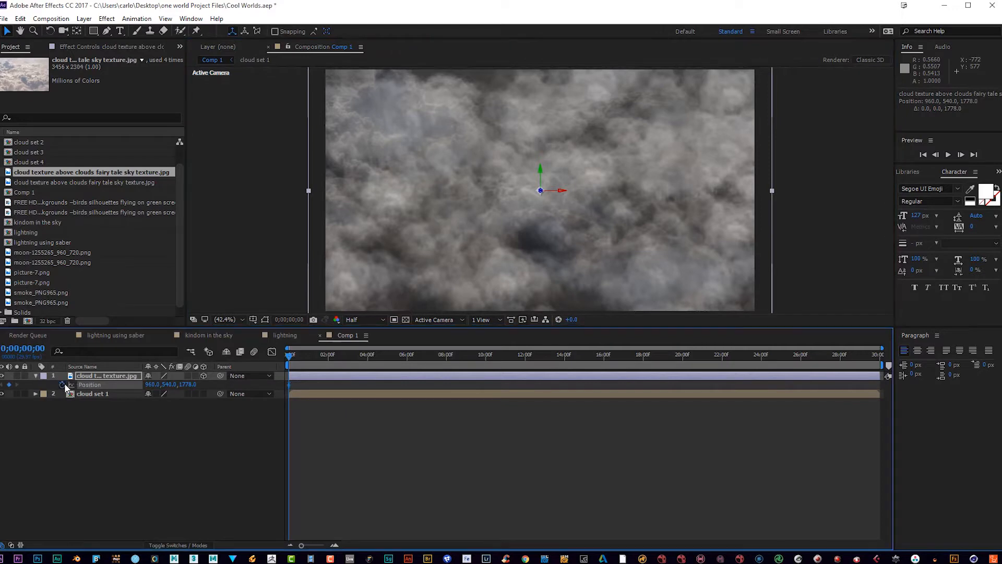
pyautogui.moveTo(290, 357); pyautogui.dragTo(480, 360)
pyautogui.moveTo(541, 194); pyautogui.dragTo(800, 200)
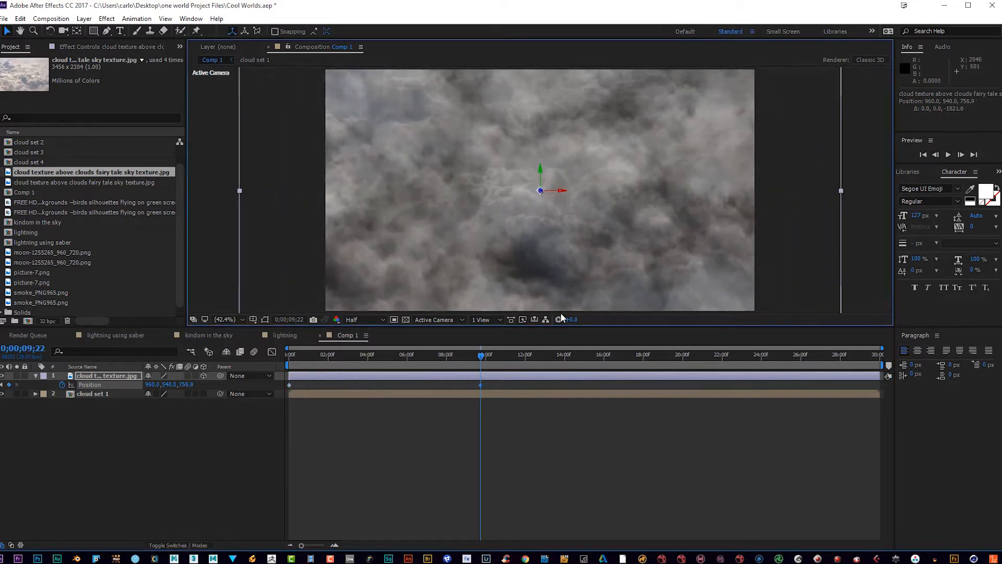
pyautogui.moveTo(482, 355); pyautogui.dragTo(239, 380)
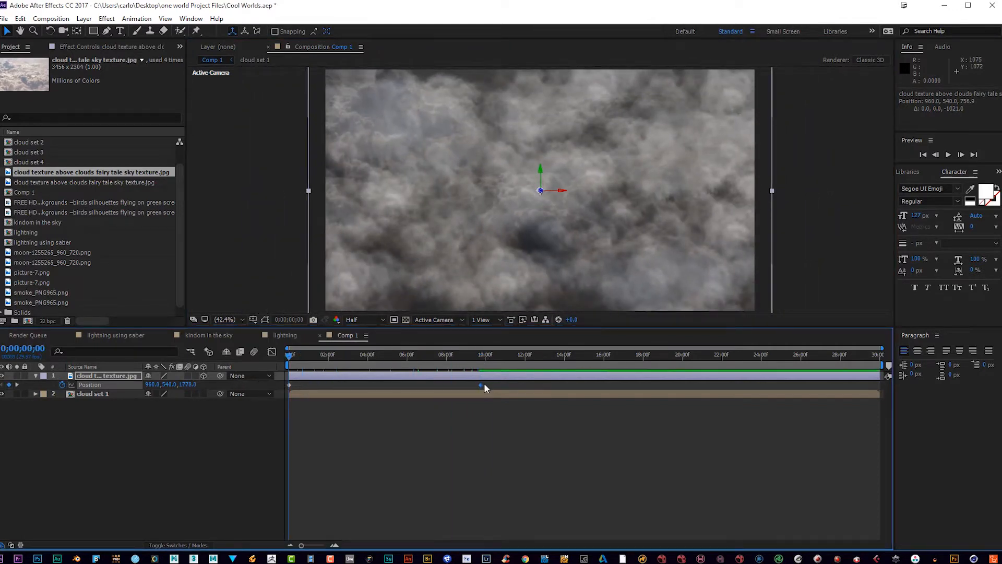
# - Delete both position keyframes from the cloud texture layer and collapse its properties
pyautogui.press('Delete')
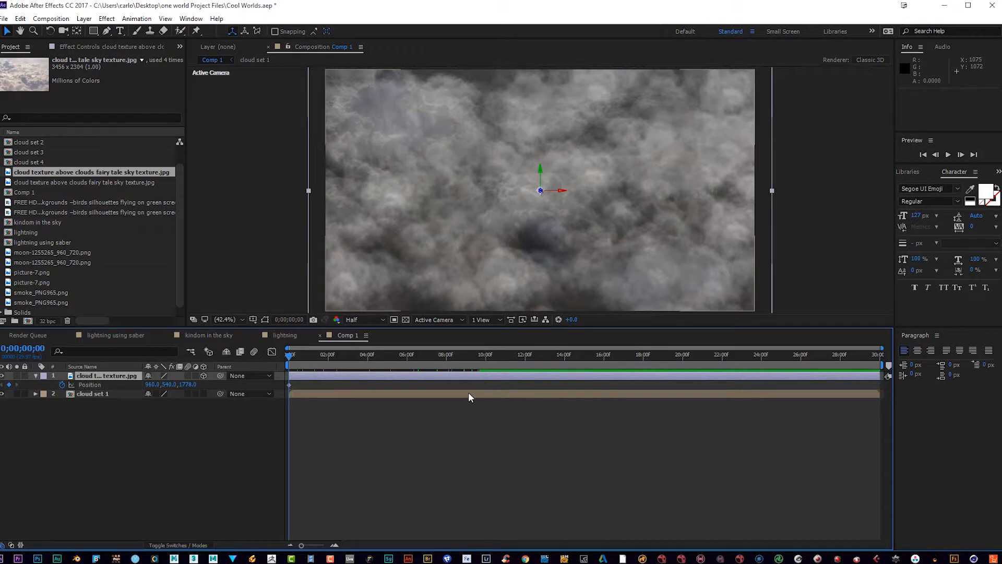
pyautogui.click(289, 385)
pyautogui.press('Delete')
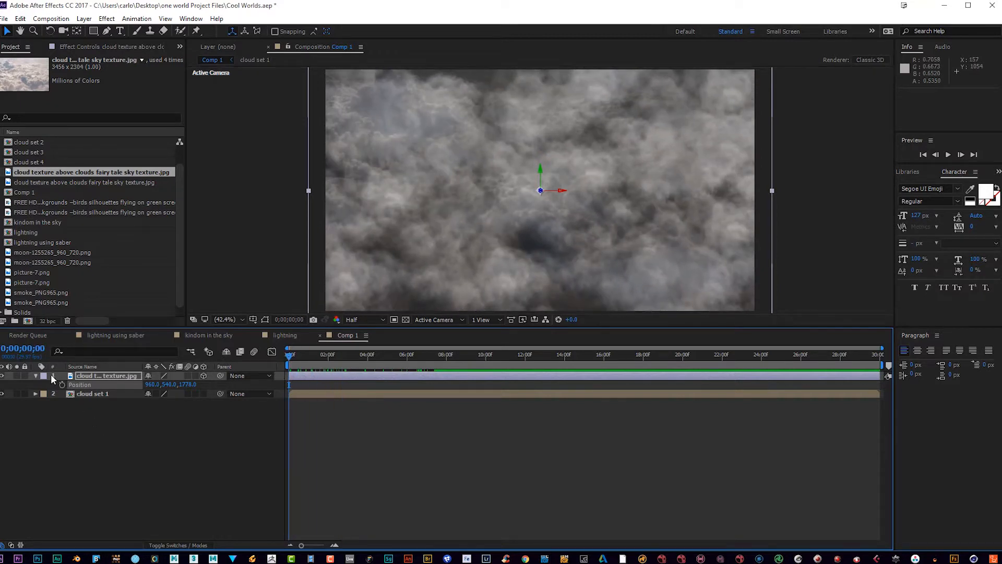
pyautogui.click(36, 375)
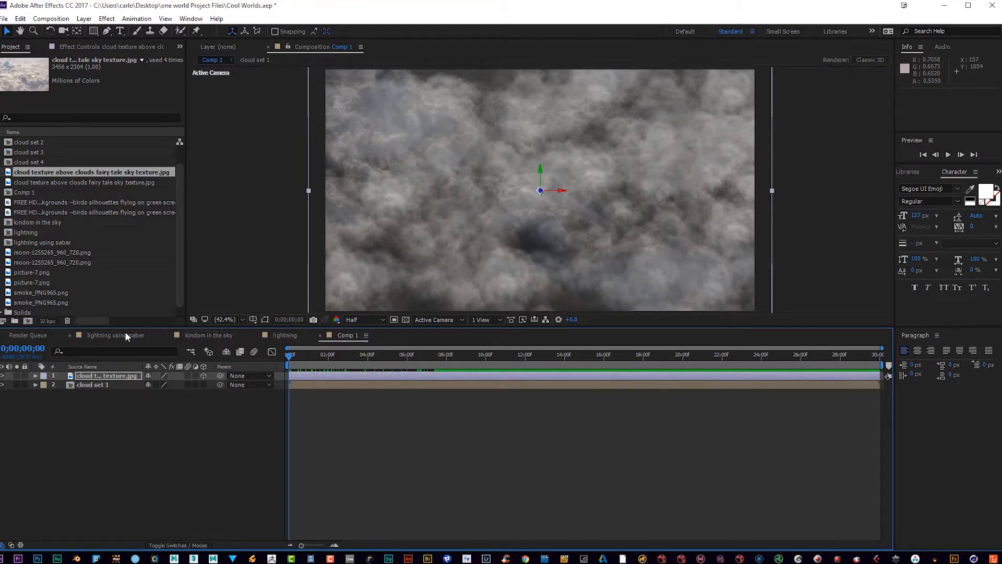
# - Add smoke_PNG965.png above the cloud texture, make it 3D and bring it toward the camera to position 521.1, 490.5, -2221.7
pyautogui.click(59, 293)
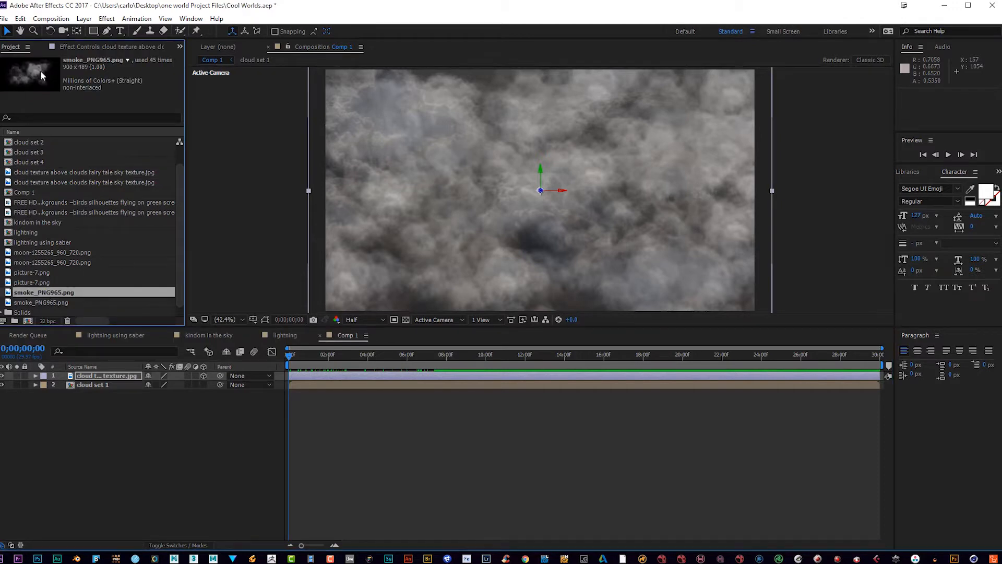
pyautogui.moveTo(39, 289); pyautogui.dragTo(448, 140)
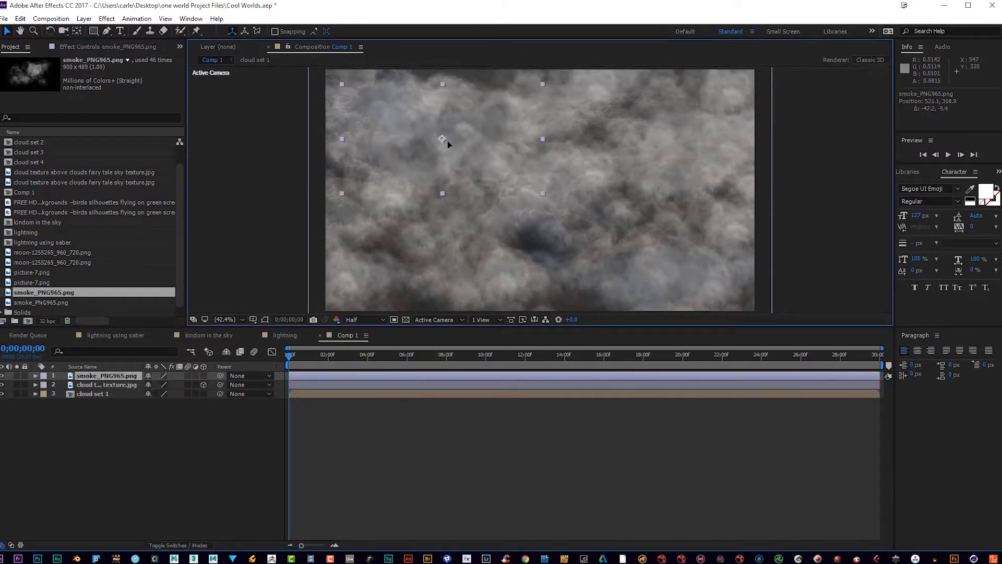
pyautogui.click(203, 374)
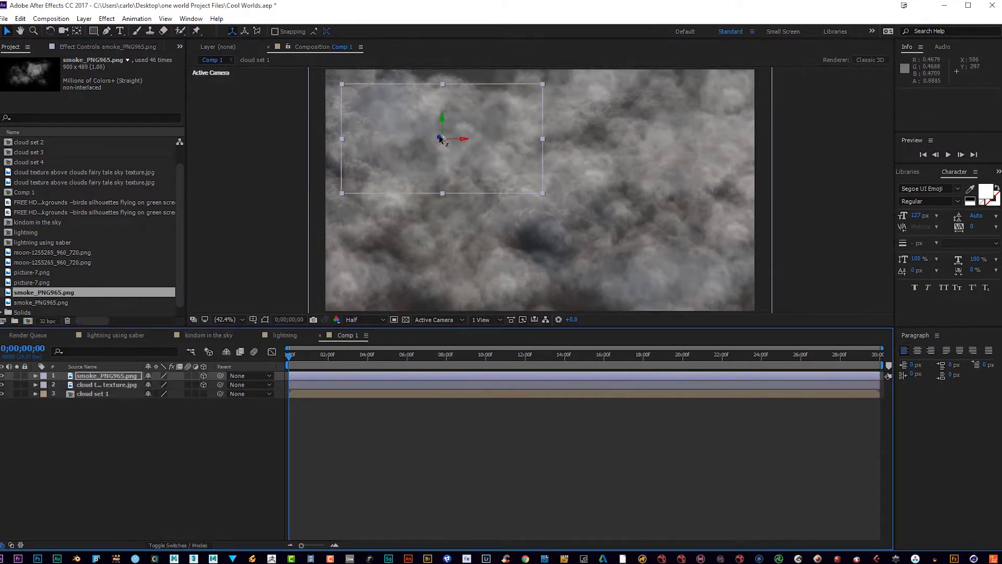
pyautogui.moveTo(440, 139); pyautogui.dragTo(131, 120)
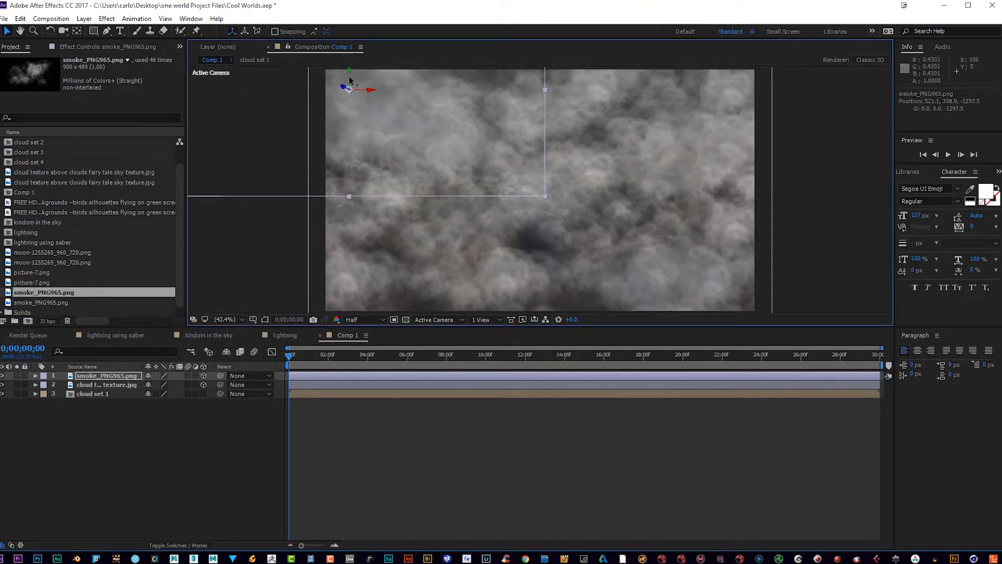
pyautogui.moveTo(350, 79); pyautogui.dragTo(140, 155)
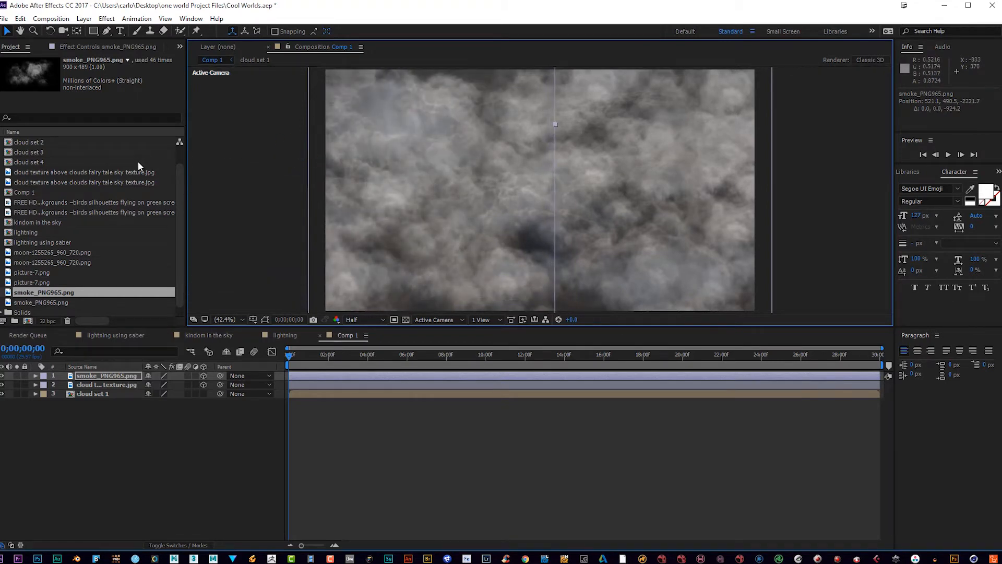
# - Keyframe the smoke layer's position at the start and with Z -650.7 at 0;00;08;03, and preview the animation from the start
pyautogui.press('p')
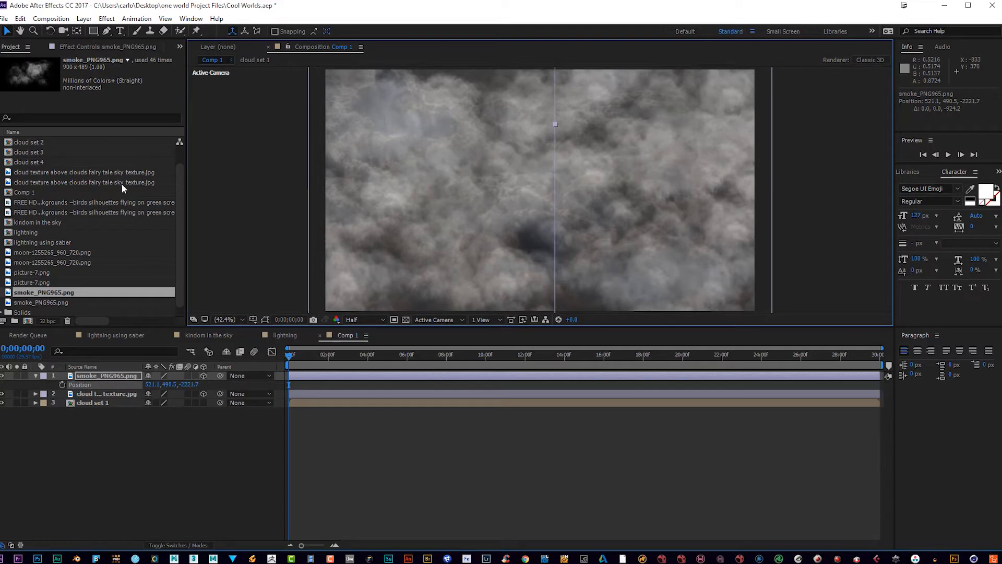
pyautogui.click(61, 384)
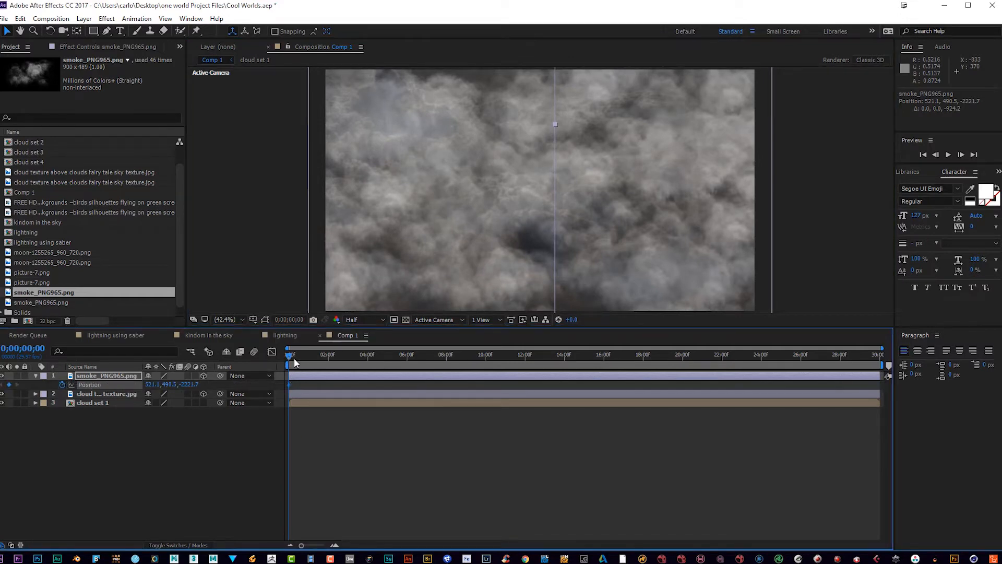
pyautogui.moveTo(295, 363); pyautogui.dragTo(449, 360)
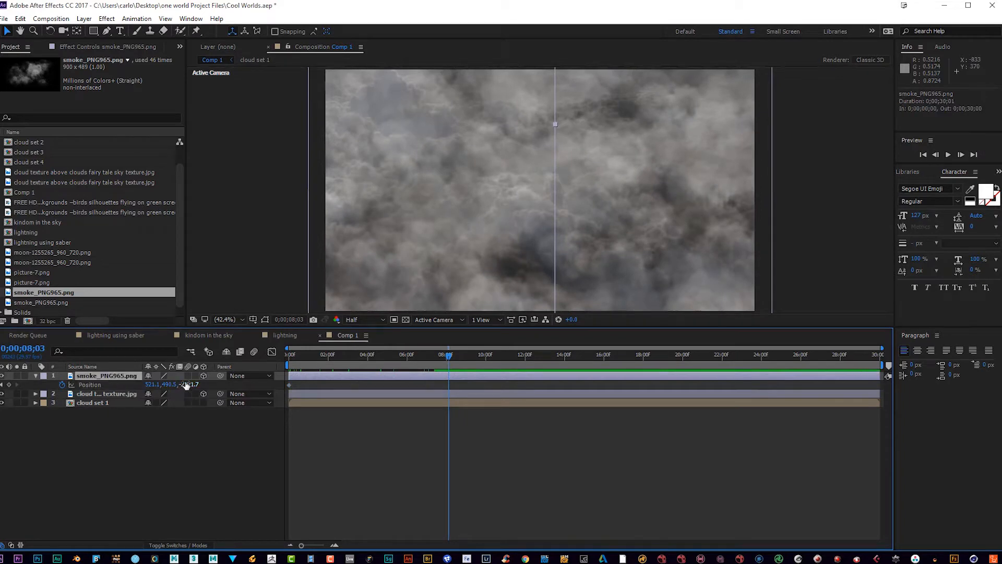
pyautogui.moveTo(186, 385); pyautogui.dragTo(892, 355)
pyautogui.moveTo(292, 387); pyautogui.dragTo(399, 389)
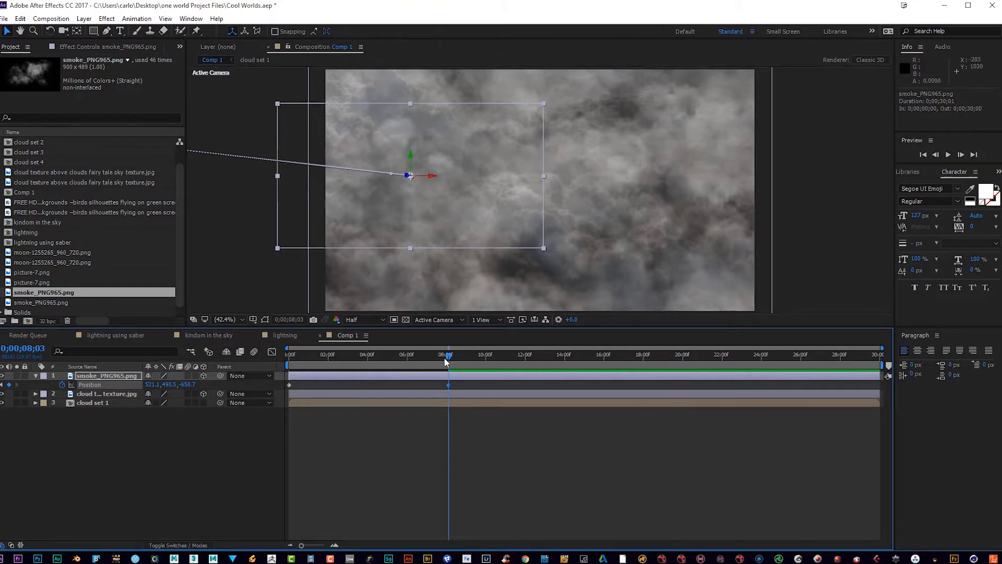
pyautogui.moveTo(444, 357); pyautogui.dragTo(280, 356)
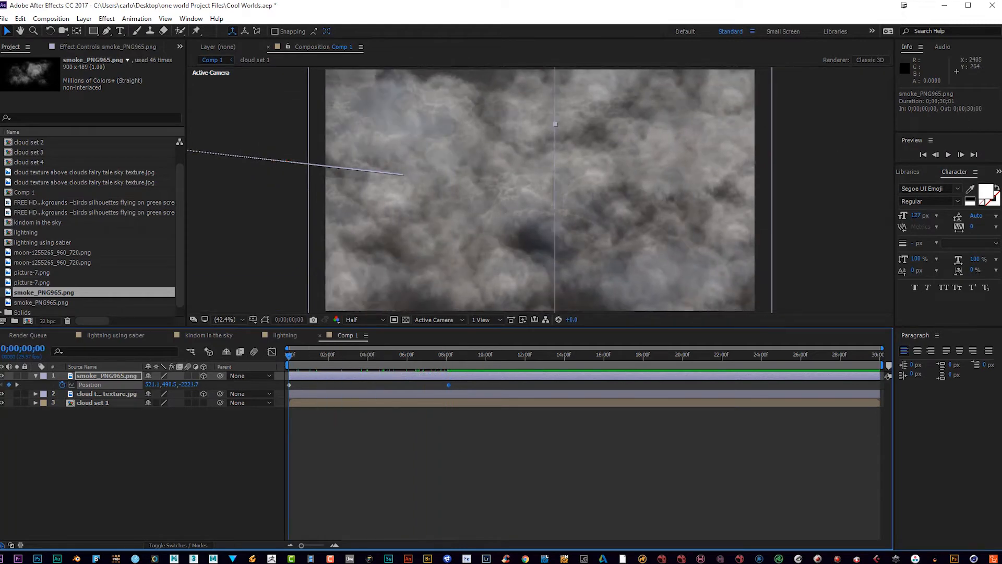
pyautogui.click(947, 155)
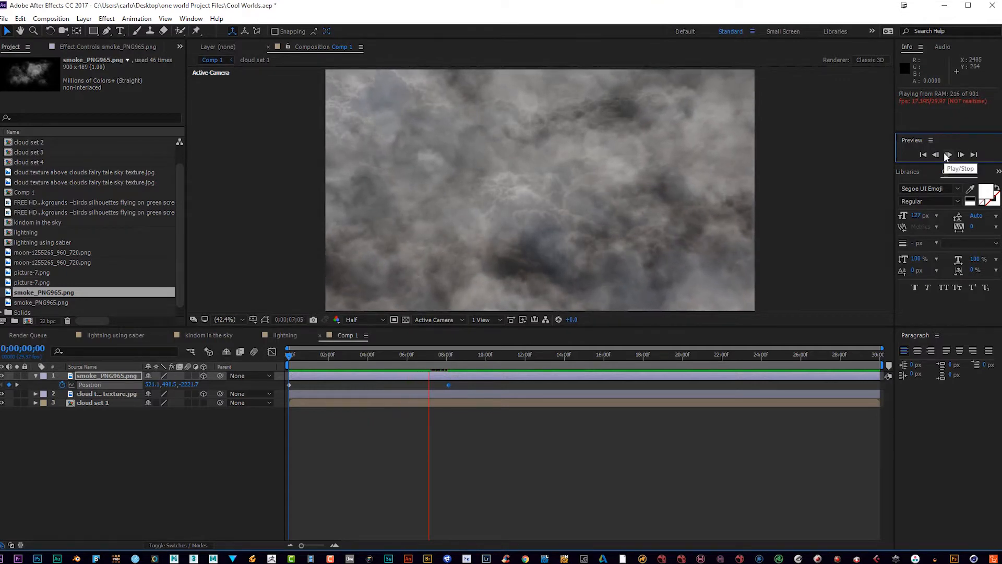
pyautogui.press('space')
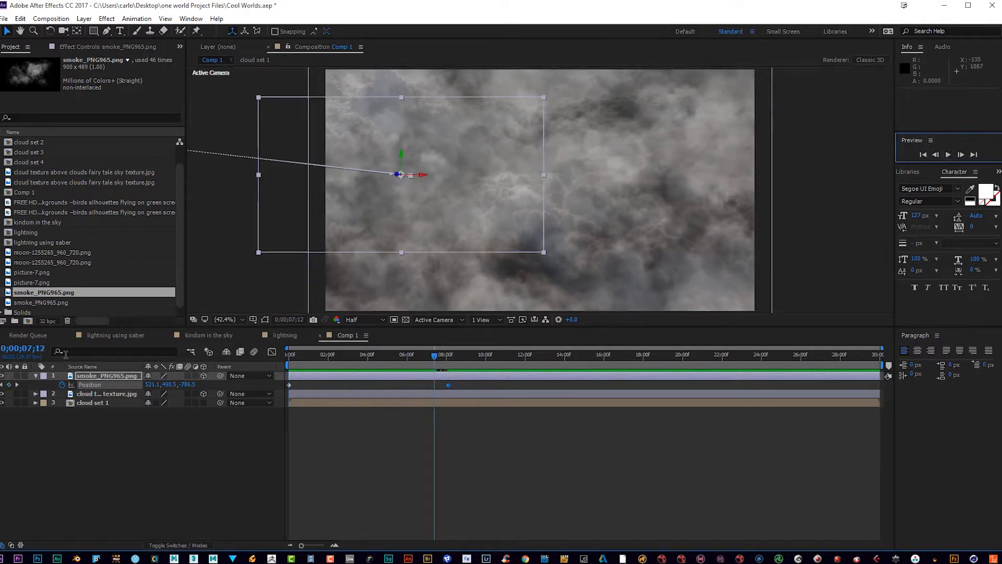
# - Duplicate the smoke layer twice and move the topmost copy to the lower right of the frame, at about 1336, 683
pyautogui.click(35, 376)
pyautogui.click(83, 376)
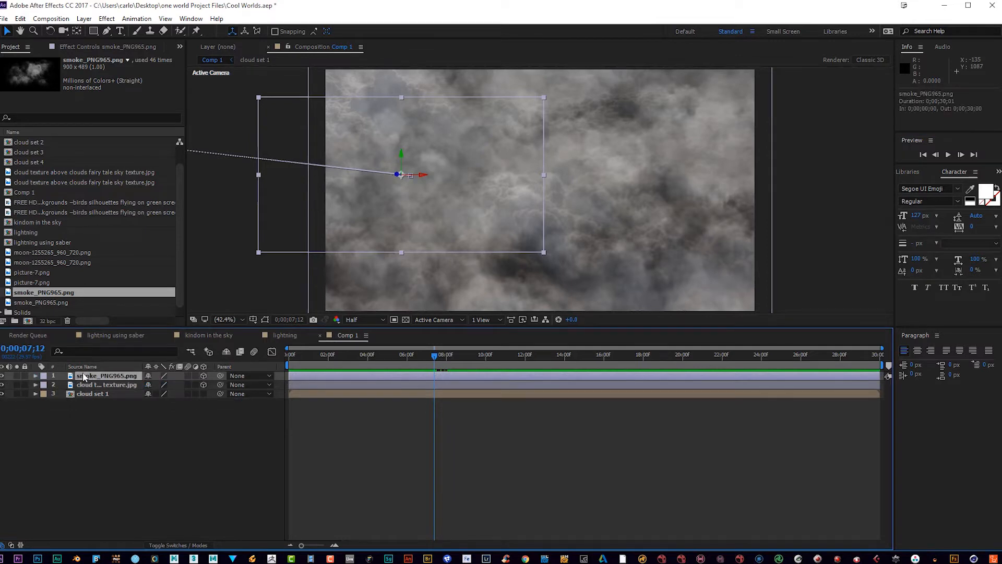
pyautogui.hotkey('ctrl', 'd')
pyautogui.hotkey('ctrl', 'd')
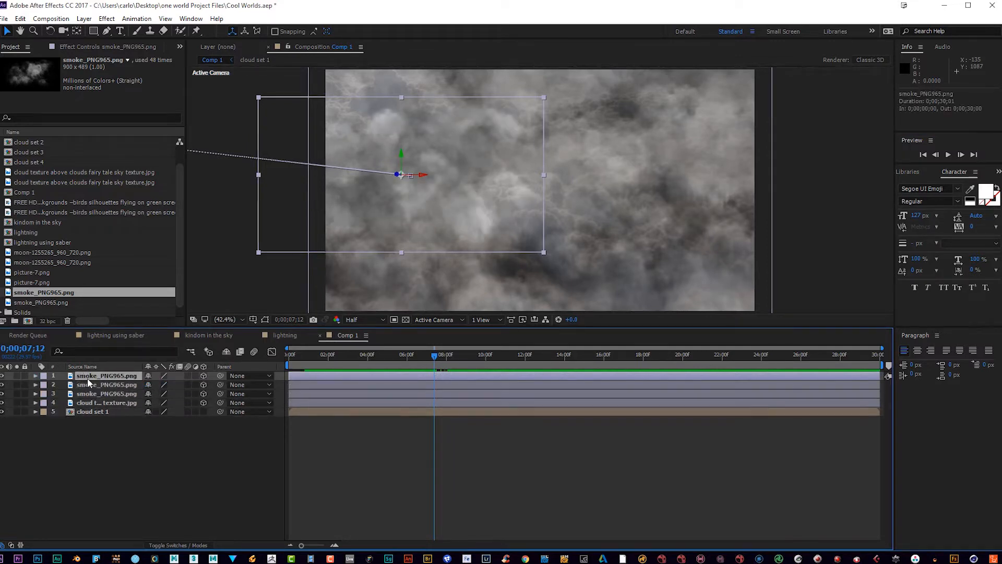
pyautogui.moveTo(423, 208); pyautogui.dragTo(682, 271)
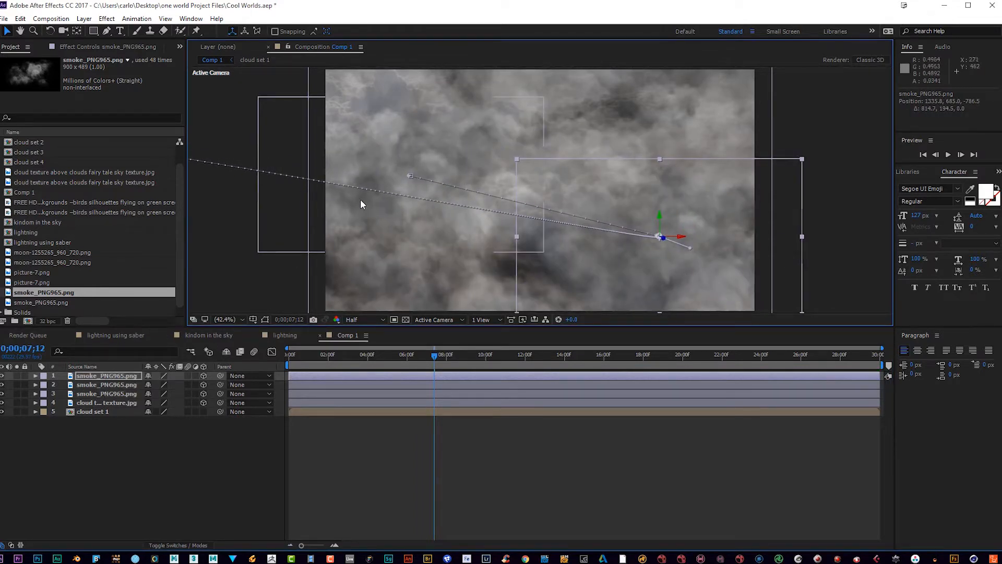
# - Reposition the third smoke layer to about 1121, 211 at 0;00;07;12 and to about 1080, 539 at 0;00;03;21
pyautogui.click(95, 394)
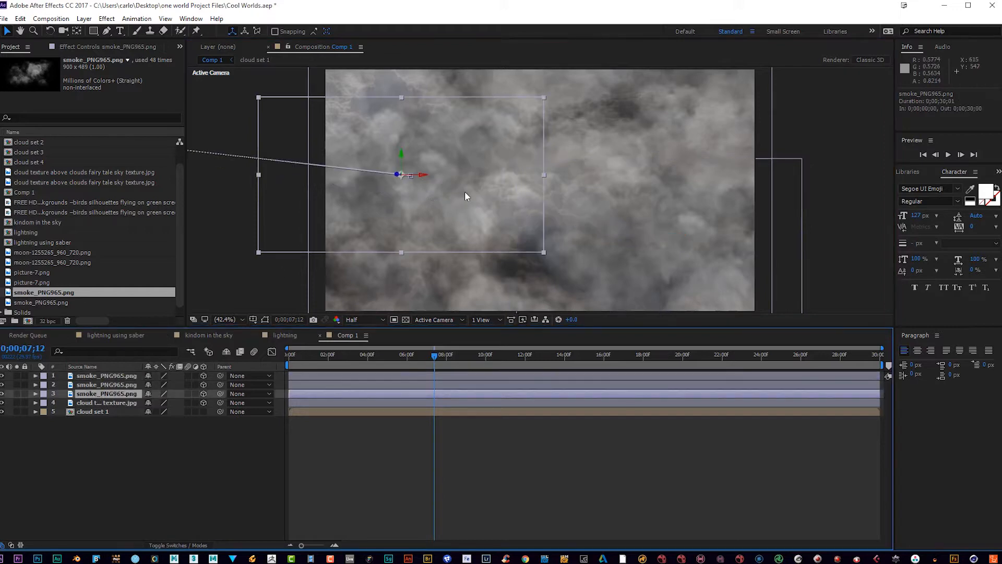
pyautogui.moveTo(466, 197); pyautogui.dragTo(654, 103)
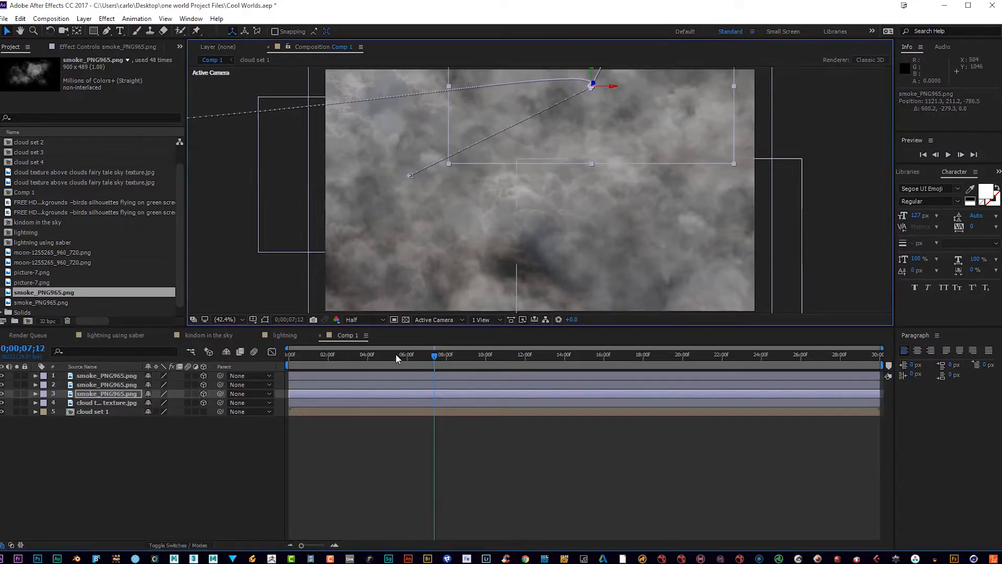
pyautogui.moveTo(432, 355); pyautogui.dragTo(362, 345)
pyautogui.moveTo(593, 159); pyautogui.dragTo(711, 266)
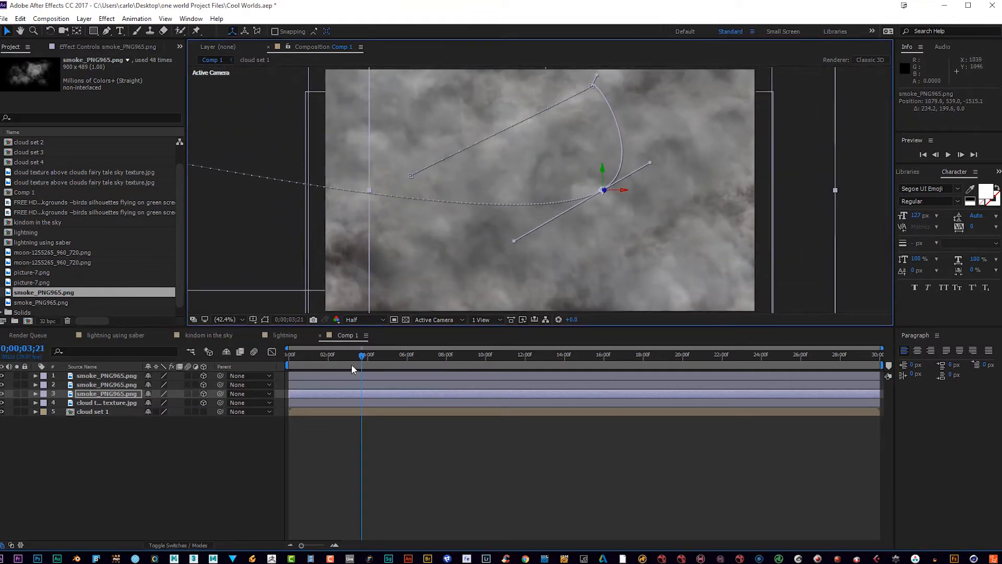
# - Preview the three smoke layers' motion from the start and scrub back to 0;00;05;12
pyautogui.moveTo(361, 355); pyautogui.dragTo(285, 350)
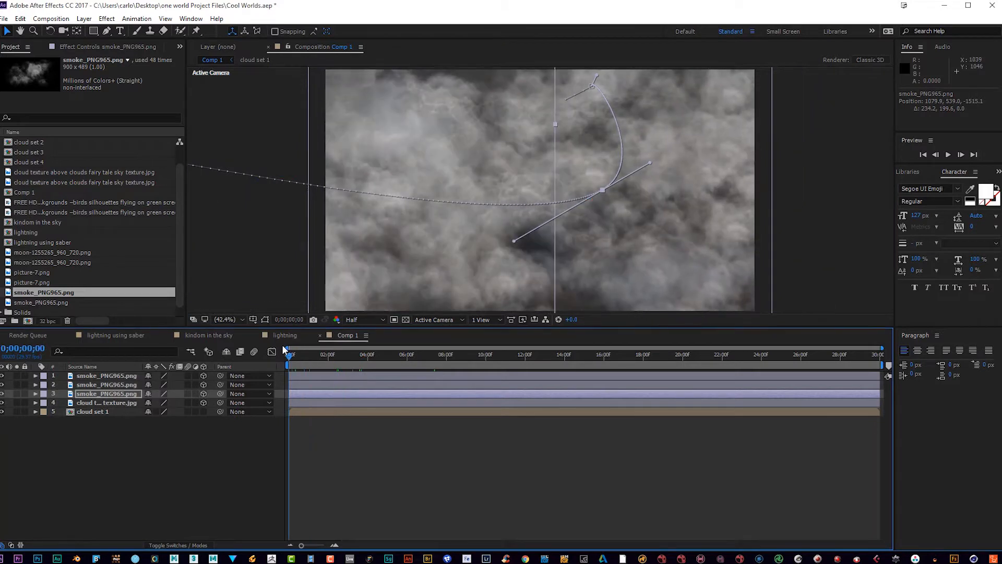
pyautogui.click(948, 155)
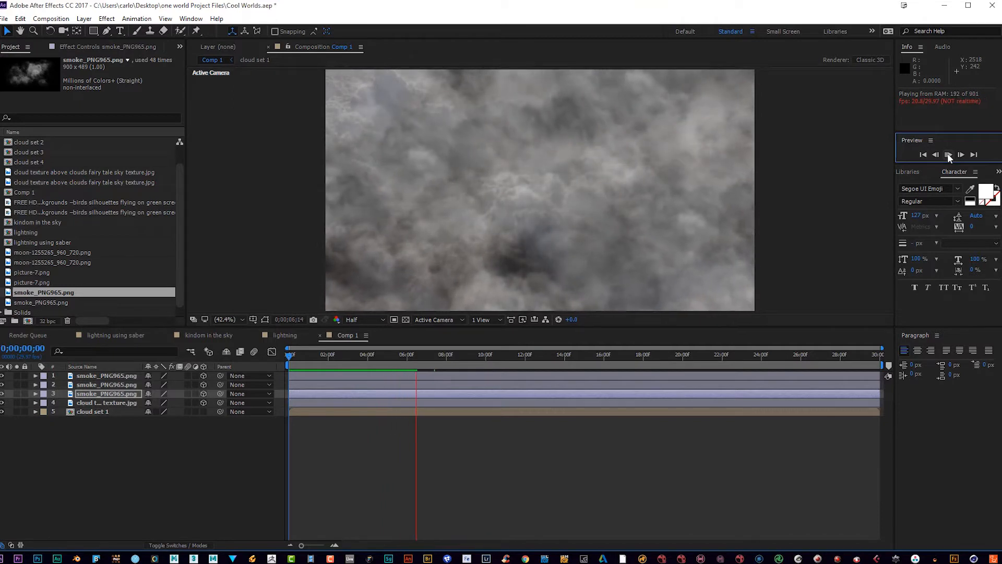
pyautogui.press('space')
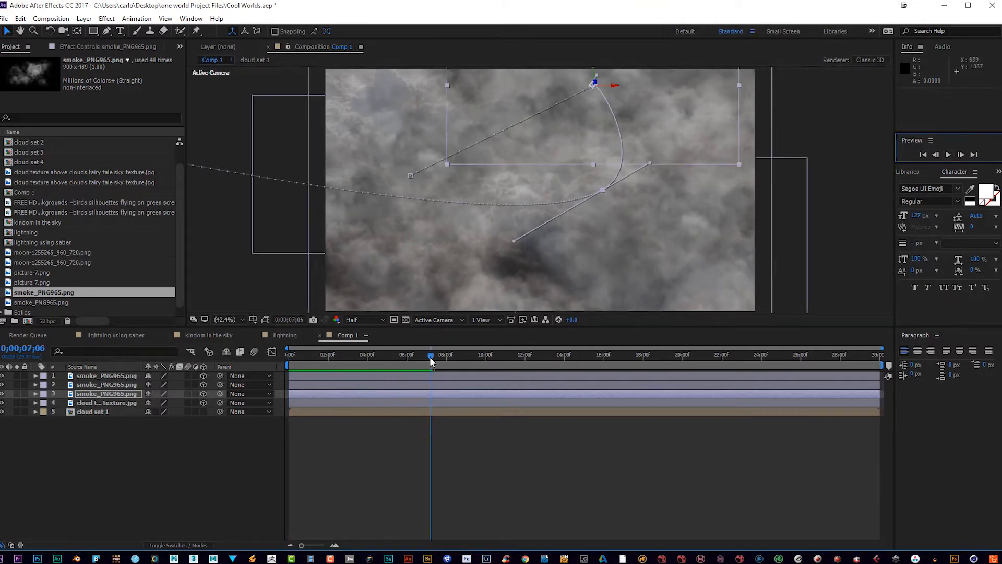
pyautogui.moveTo(430, 356); pyautogui.dragTo(395, 355)
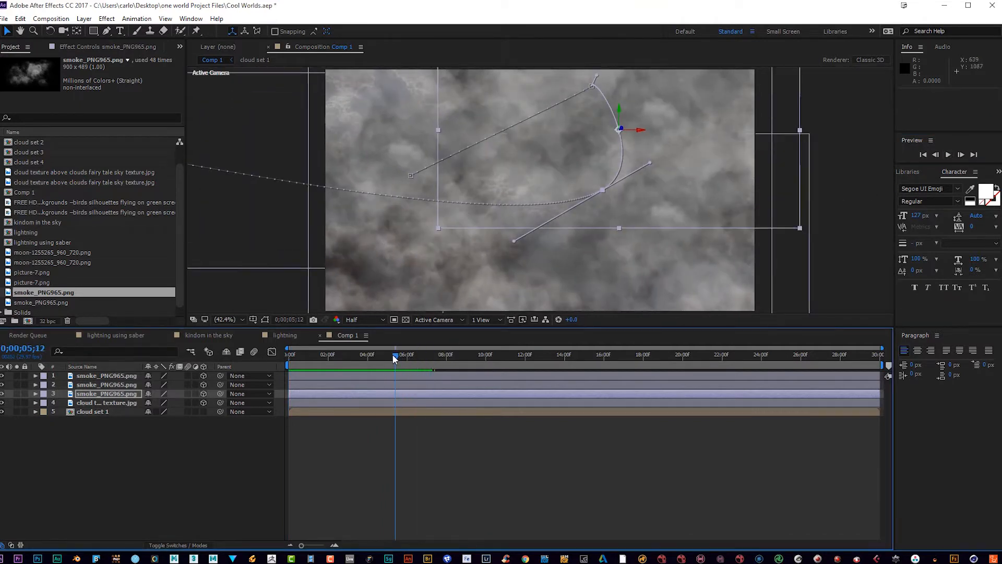
# - Set the topmost smoke layer's opacity to 50% and collapse its properties
pyautogui.click(92, 376)
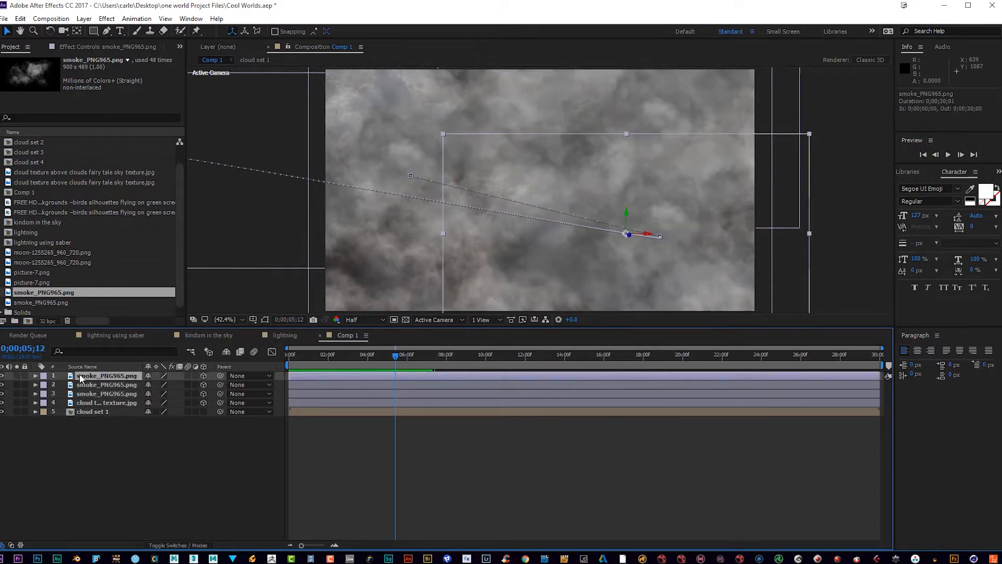
pyautogui.click(36, 376)
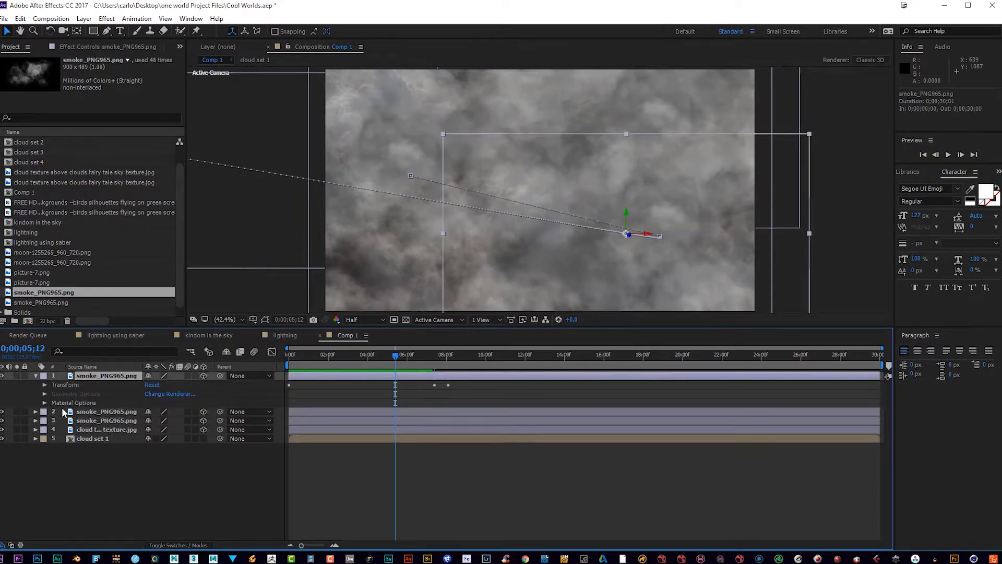
pyautogui.click(44, 384)
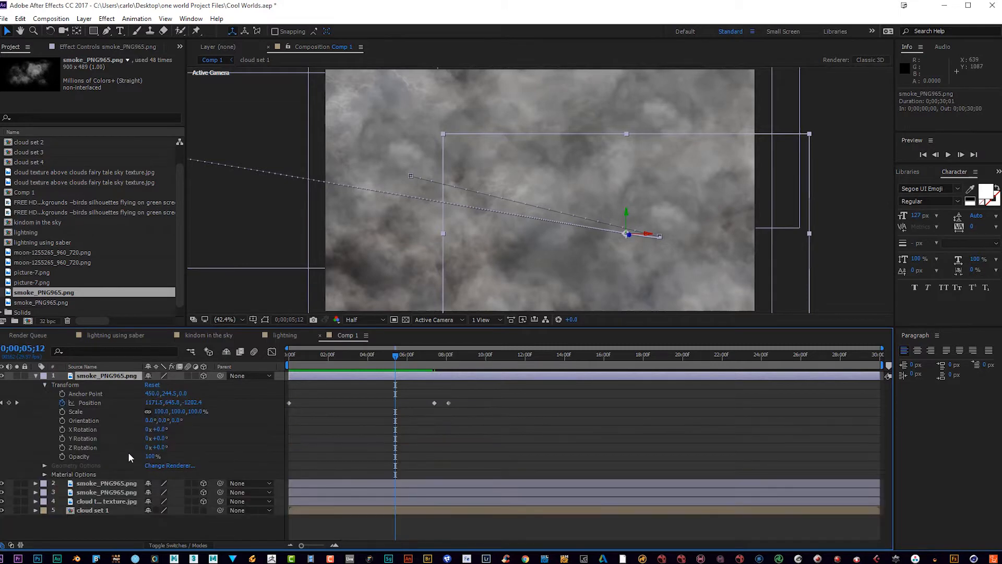
pyautogui.click(148, 457)
pyautogui.write('50')
pyautogui.press('Return')
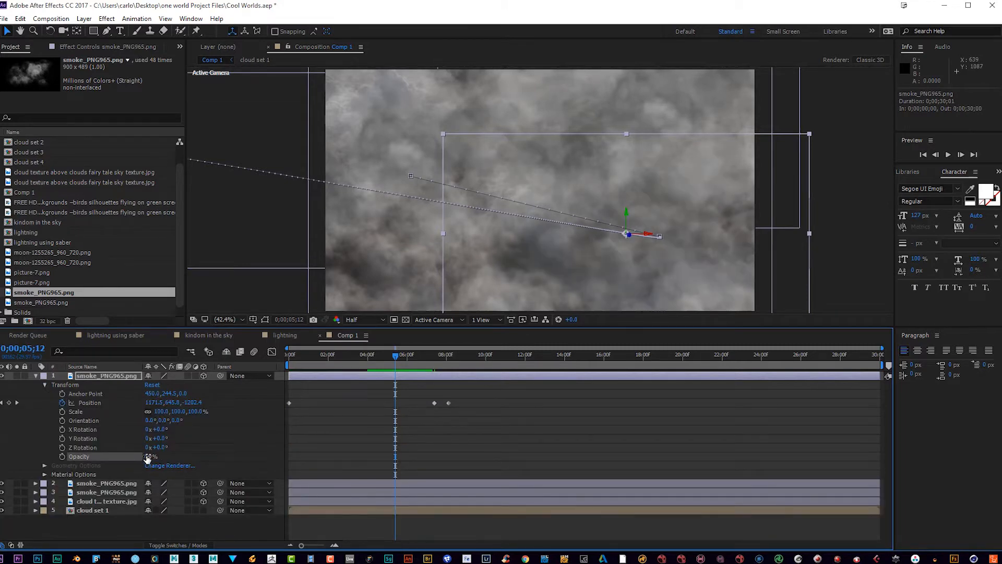
pyautogui.click(36, 375)
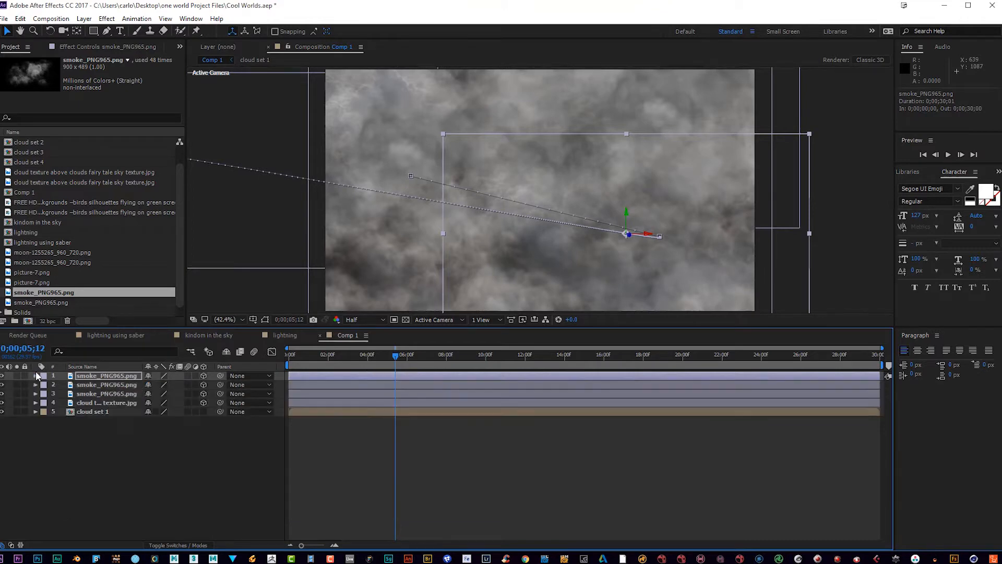
# - Set the second smoke layer's opacity to 30% and collapse its properties
pyautogui.click(35, 385)
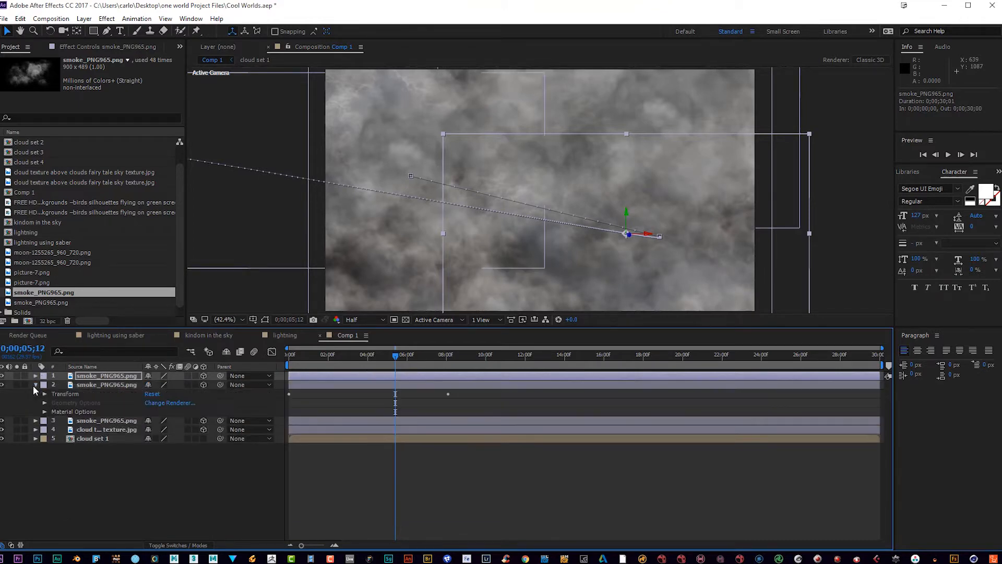
pyautogui.click(44, 394)
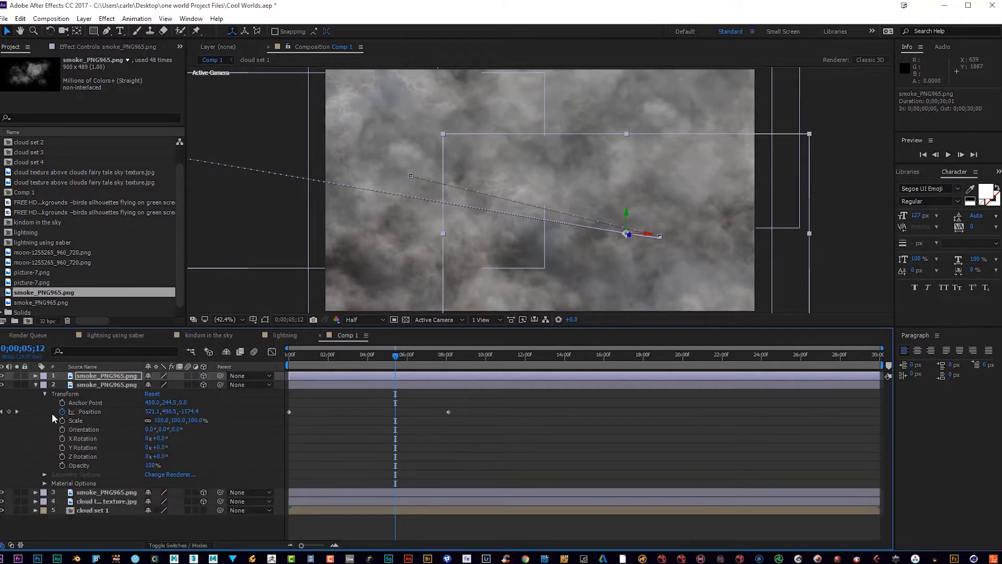
pyautogui.click(148, 465)
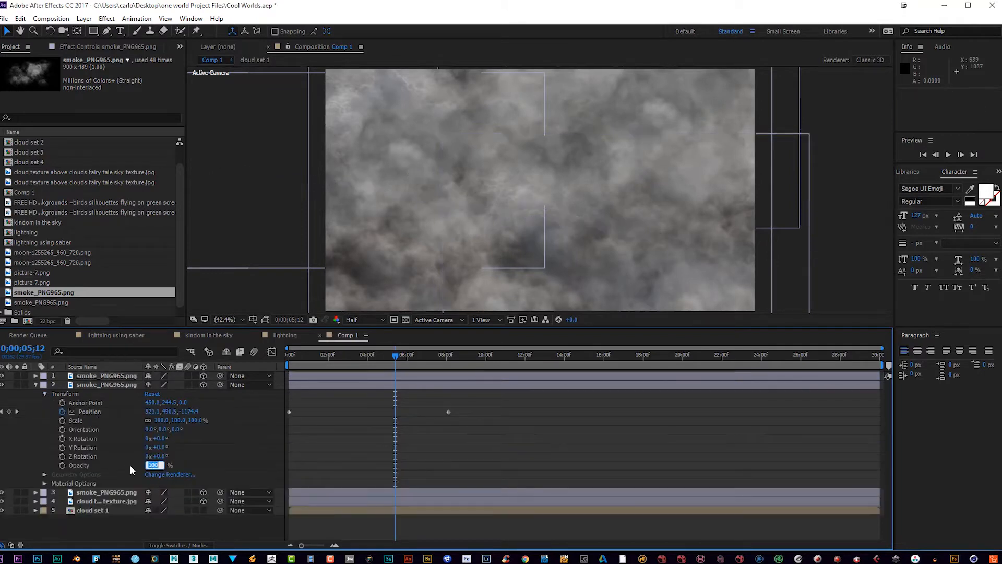
pyautogui.write('30')
pyautogui.press('Return')
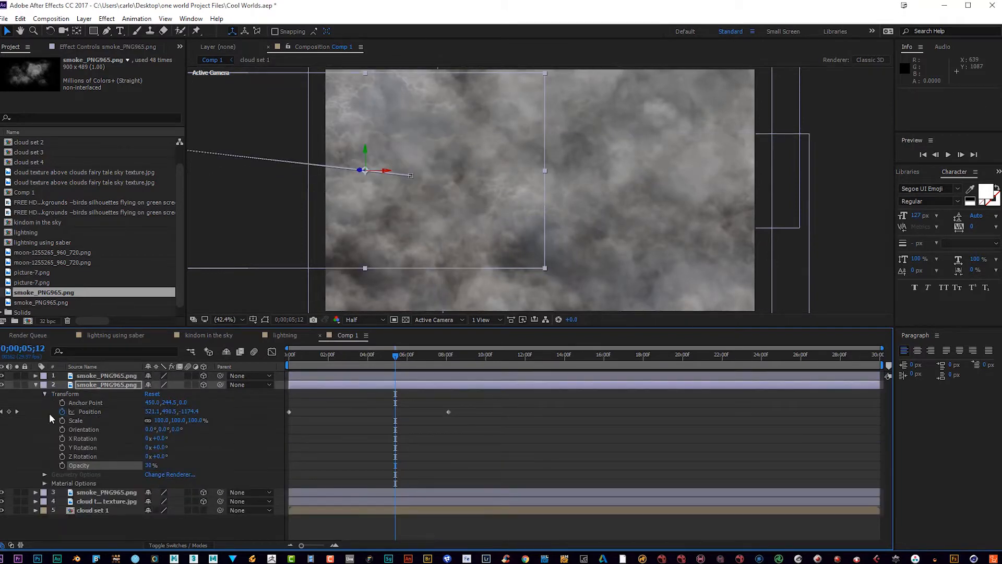
pyautogui.click(36, 385)
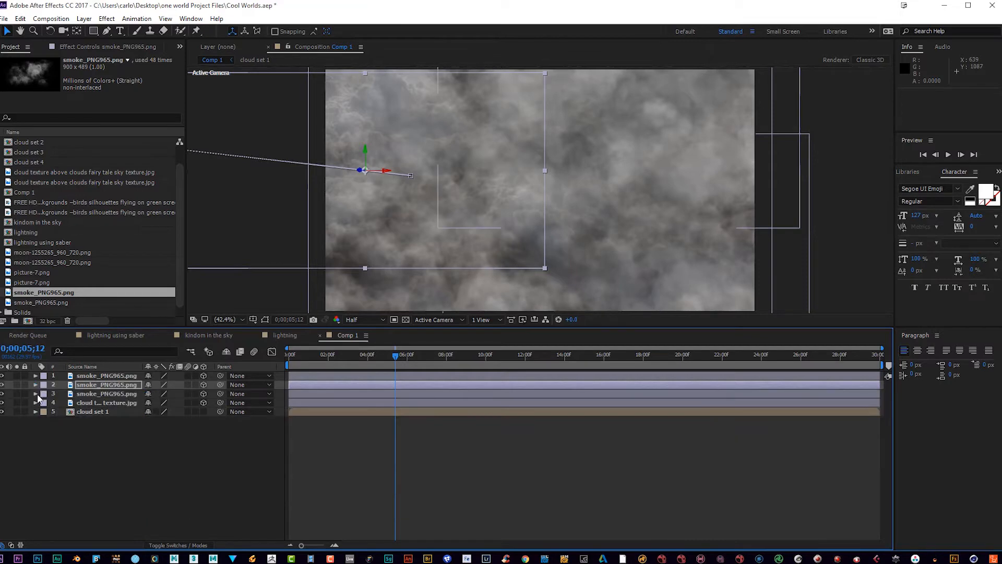
# - Set the third smoke layer's opacity to 20% and collapse its properties
pyautogui.click(36, 393)
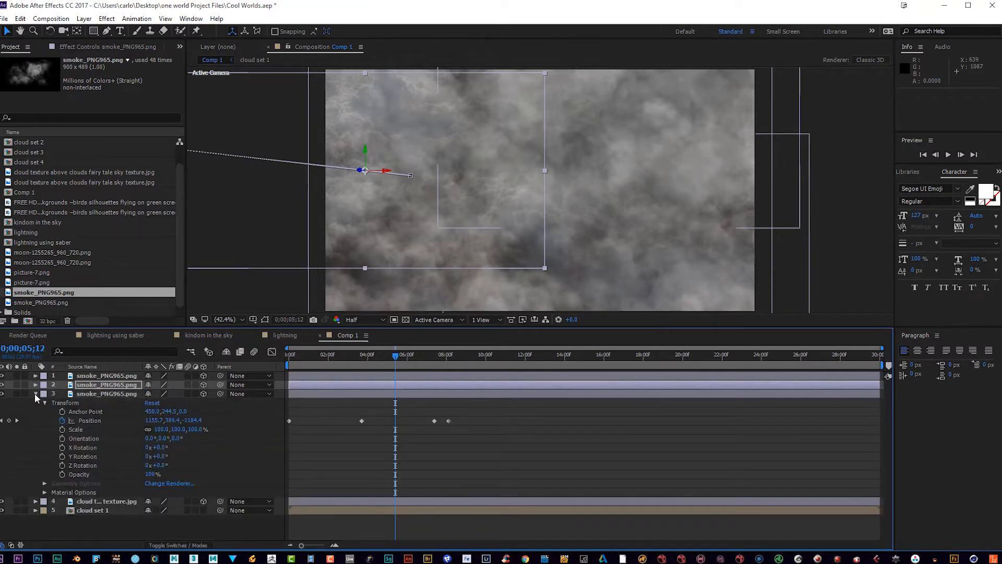
pyautogui.click(152, 474)
pyautogui.write('20')
pyautogui.press('Return')
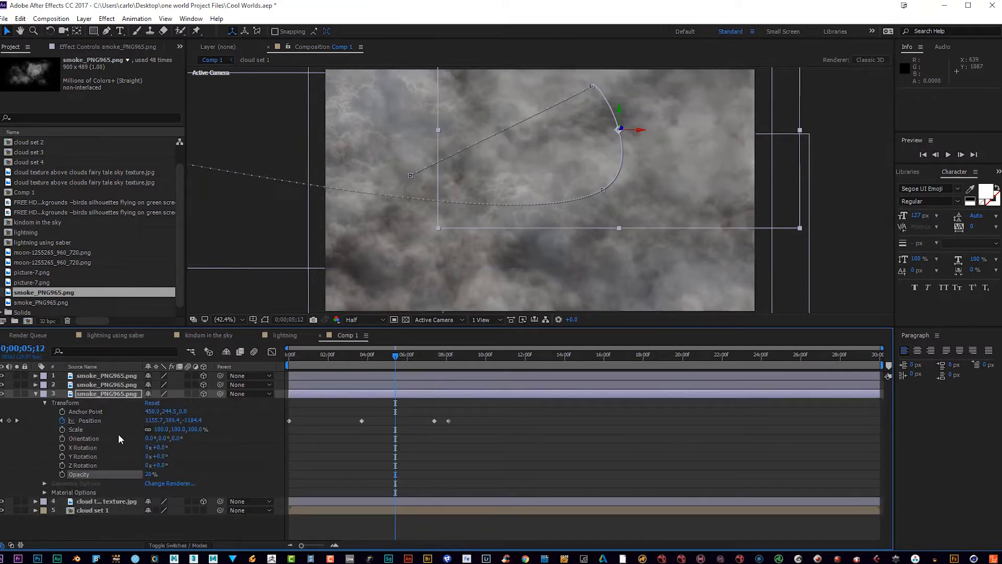
pyautogui.click(35, 393)
# - Pre-compose the three smoke layers into a new composition named "cloud set 2", moving all attributes into it
pyautogui.click(97, 375)
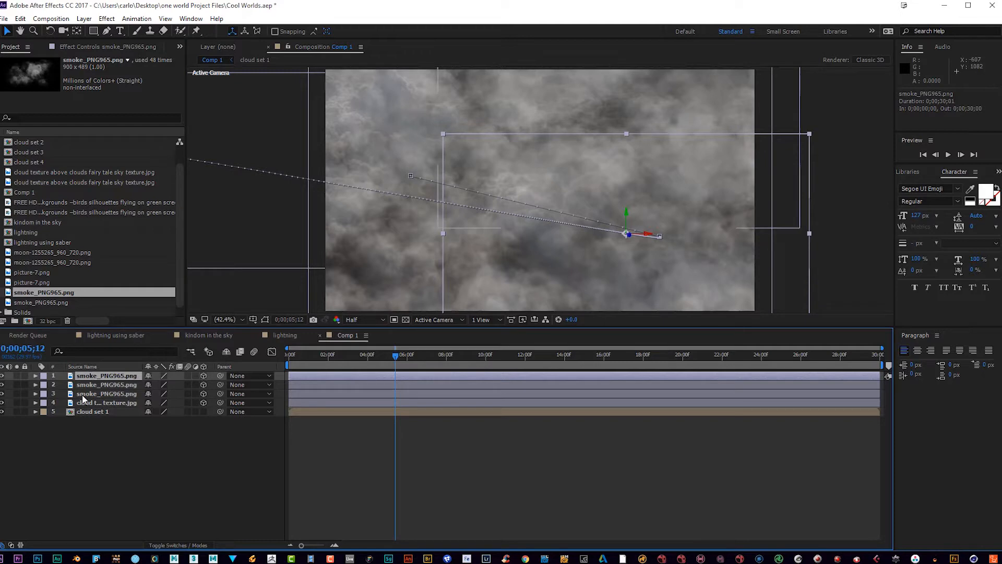
pyautogui.keyDown('shift'); pyautogui.click(86, 395); pyautogui.keyUp('shift')
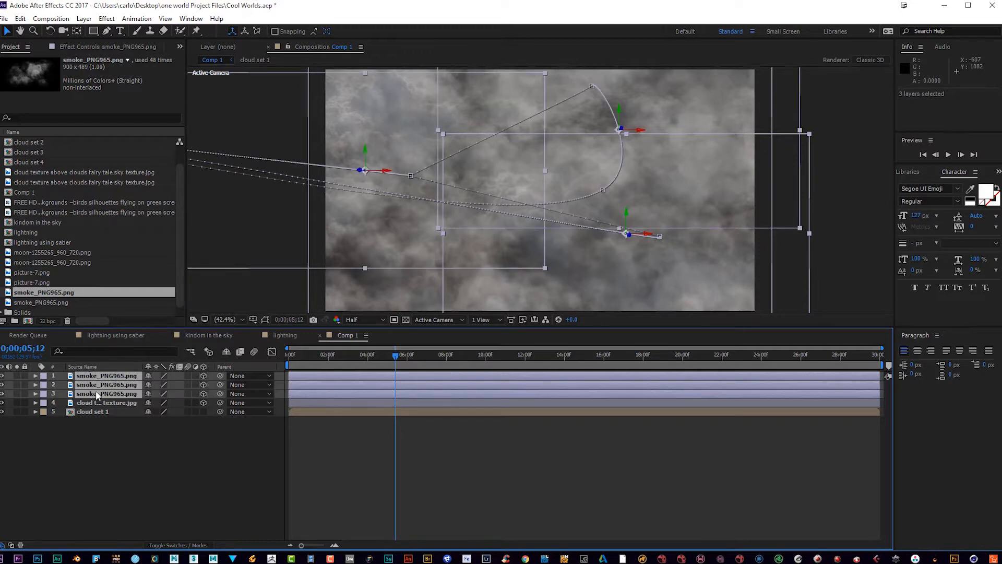
pyautogui.click(55, 20)
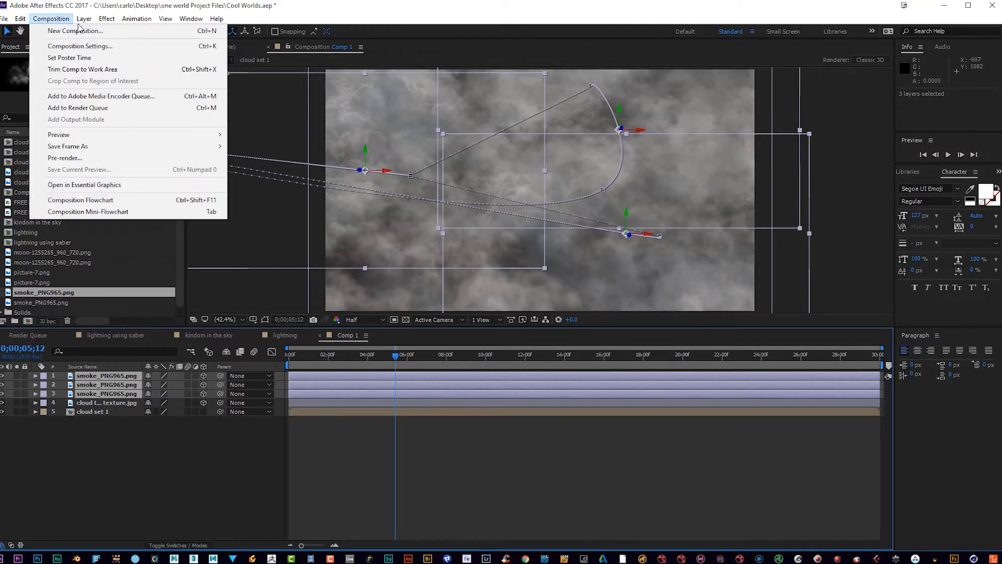
pyautogui.moveTo(84, 19)
pyautogui.click(122, 412)
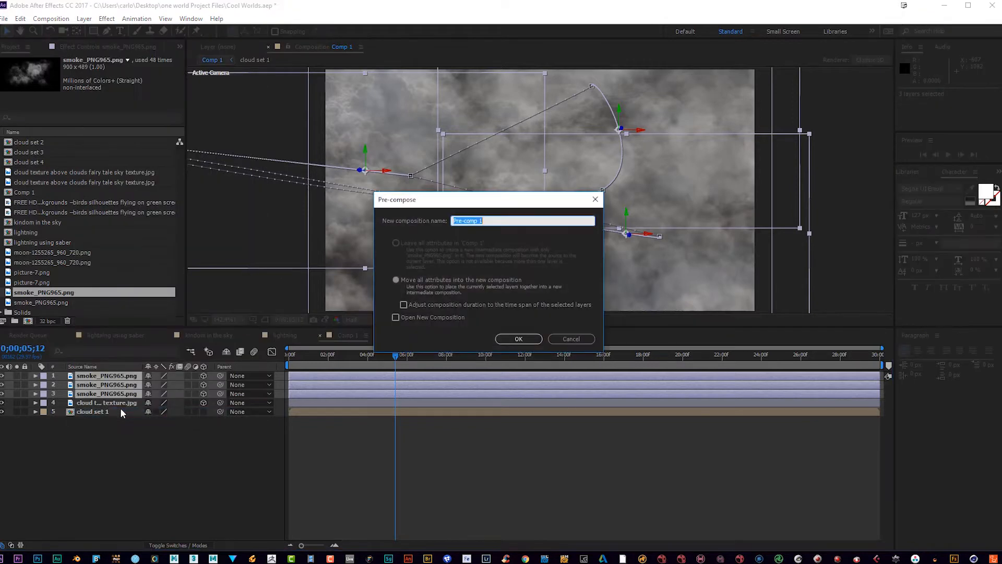
pyautogui.write('cloud set 2')
pyautogui.press('Return')
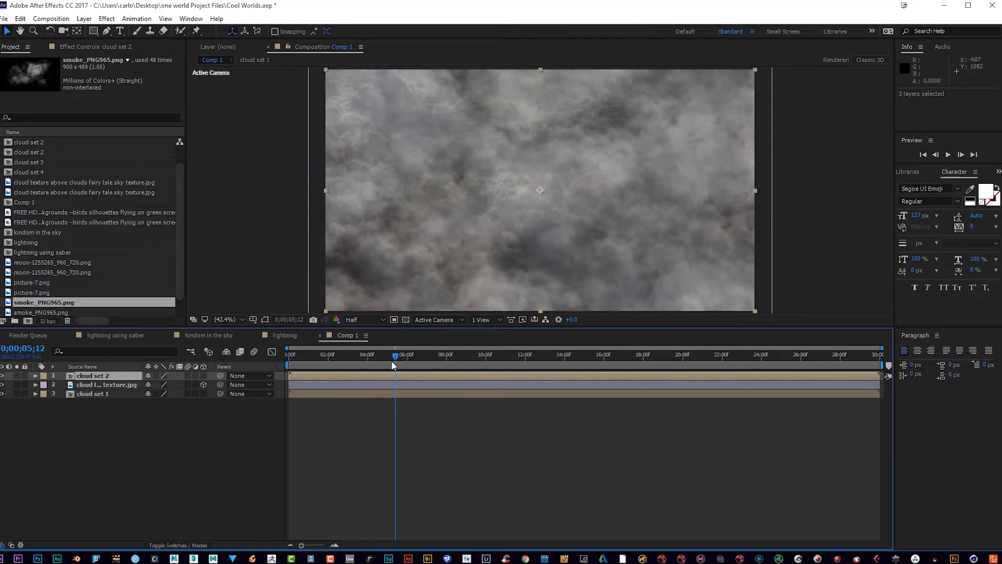
# - Preview the layered cloud motion from near the start and return the current time to 0;00;00;00
pyautogui.moveTo(395, 357); pyautogui.dragTo(292, 355)
pyautogui.click(948, 155)
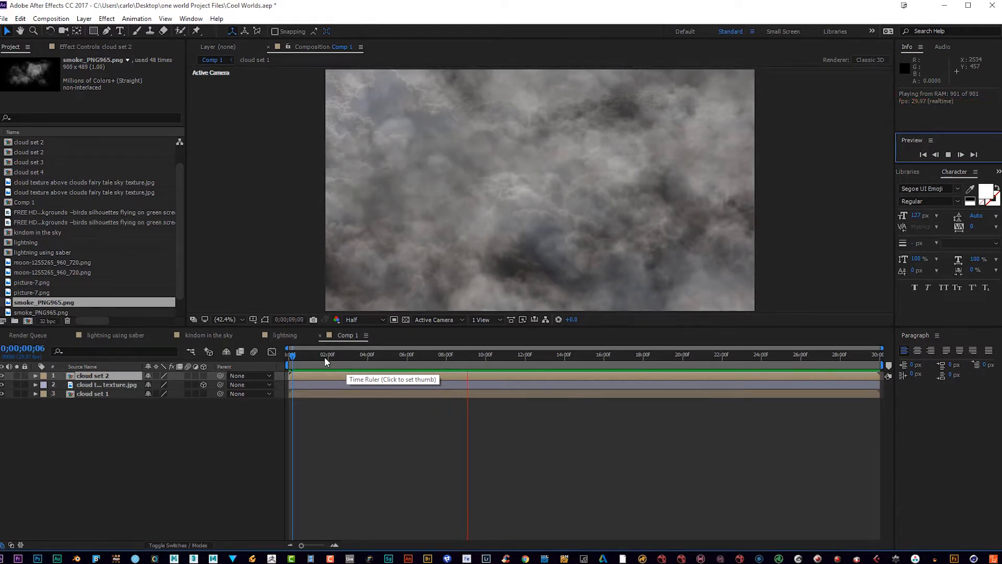
pyautogui.click(290, 354)
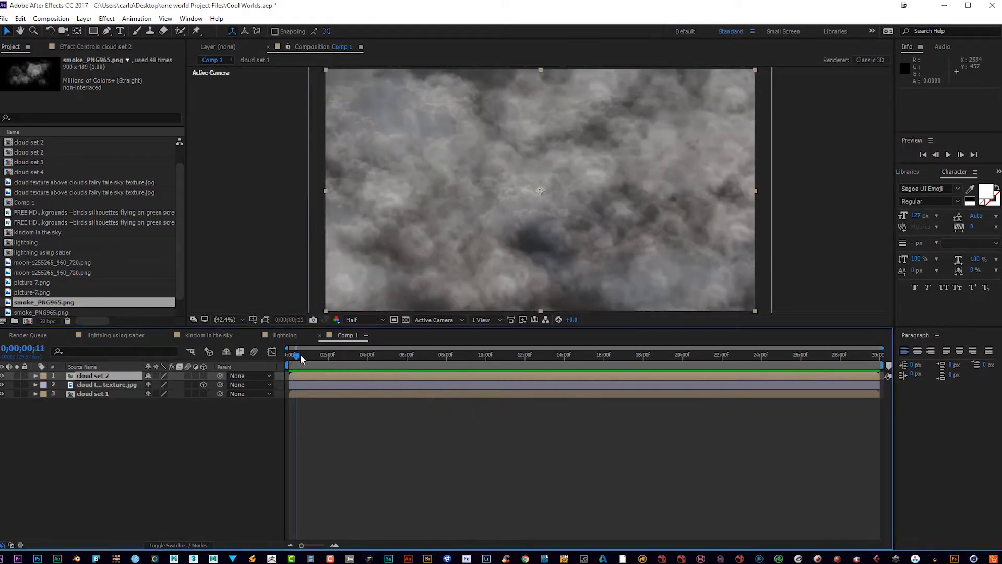
pyautogui.moveTo(286, 354); pyautogui.dragTo(273, 353)
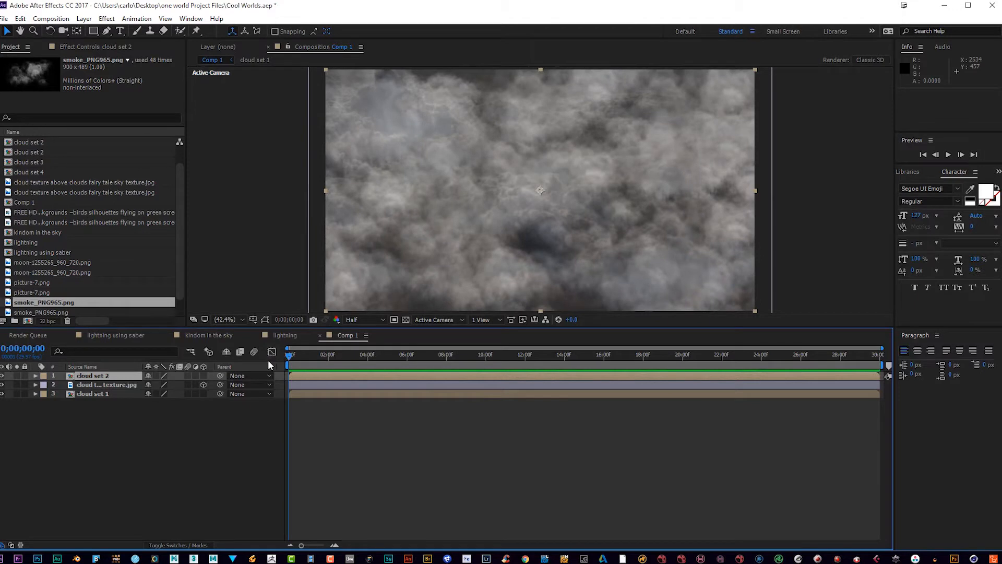
# - Create a new black solid named "lightning" above the cloud layers
pyautogui.rightClick(83, 450)
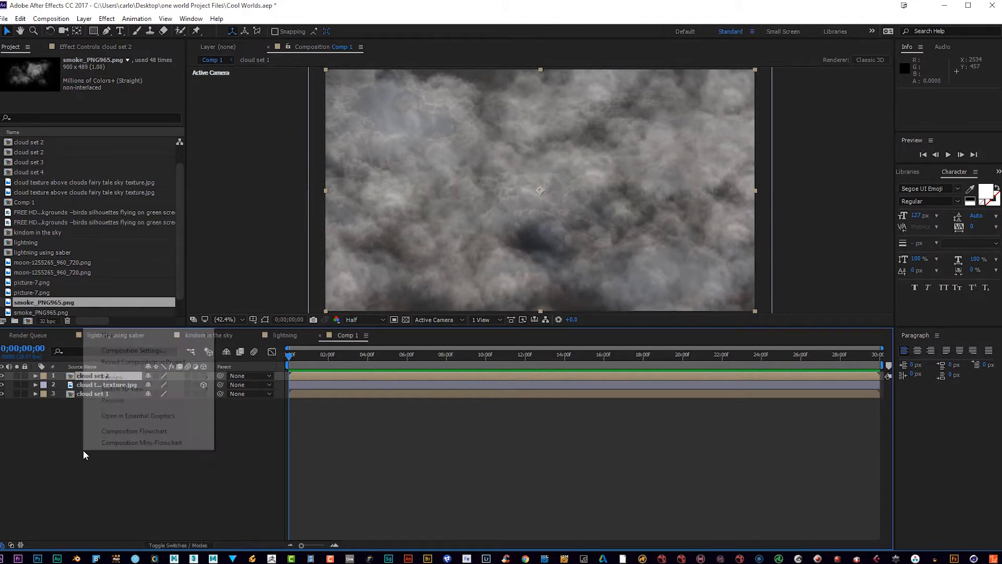
pyautogui.moveTo(195, 341)
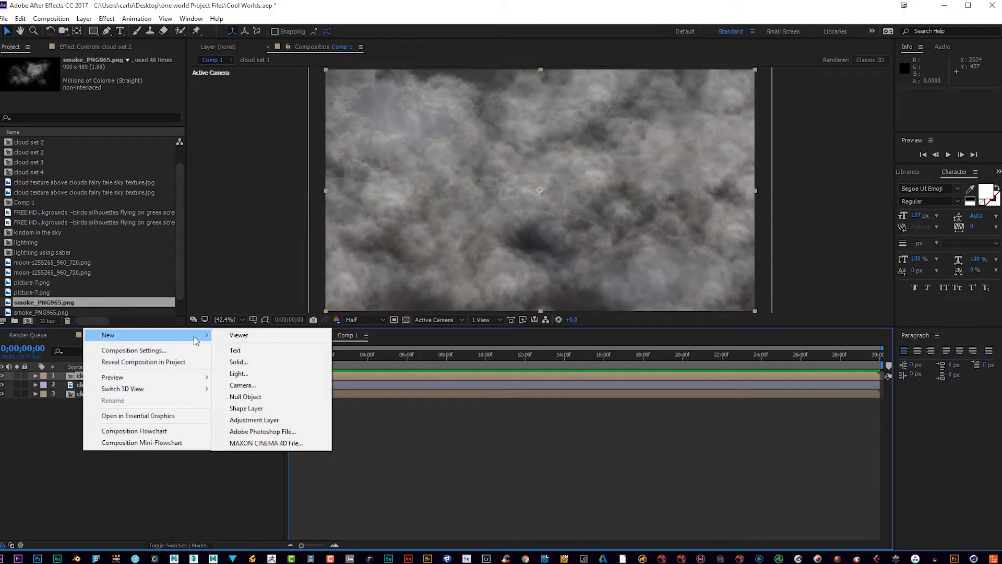
pyautogui.click(231, 359)
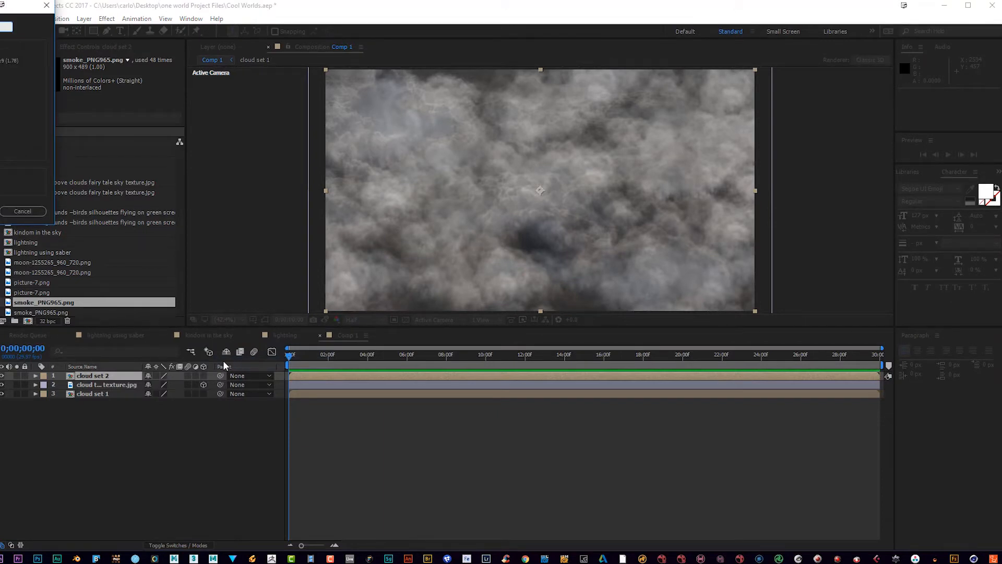
pyautogui.press('Return')
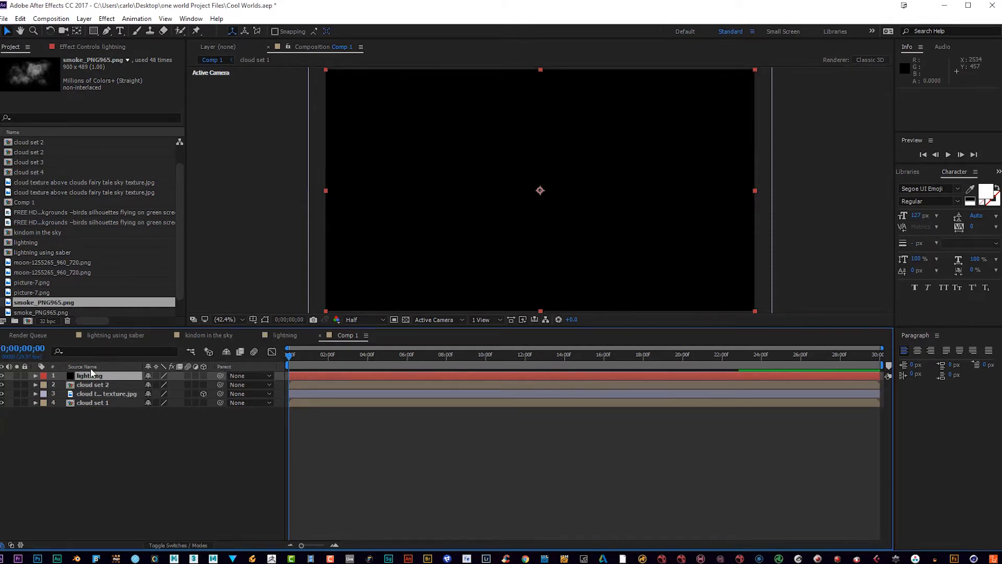
# - Apply the Video Copilot Saber effect to the lightning solid and move its core start to about 677, 597
pyautogui.rightClick(91, 376)
pyautogui.moveTo(191, 278)
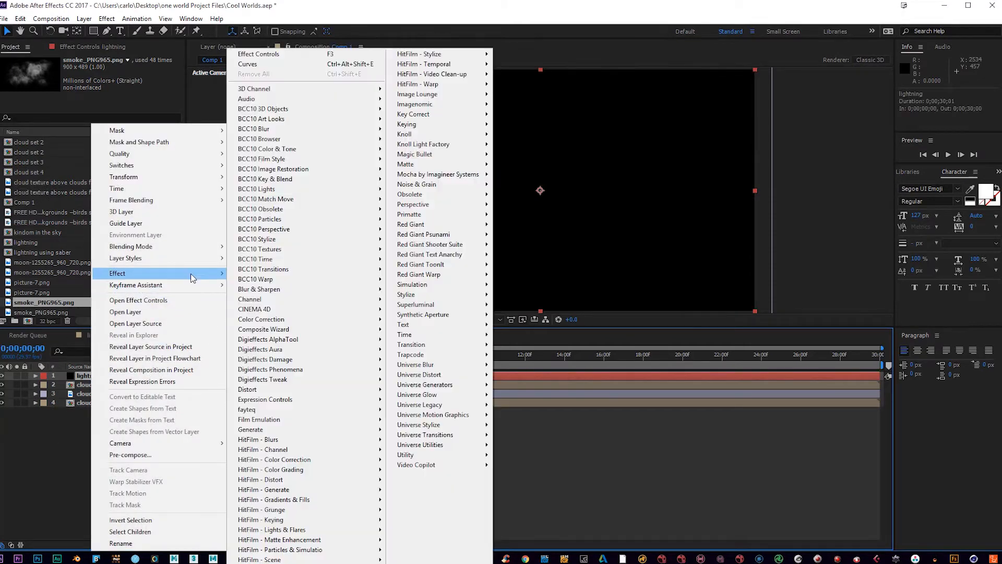
pyautogui.moveTo(445, 461)
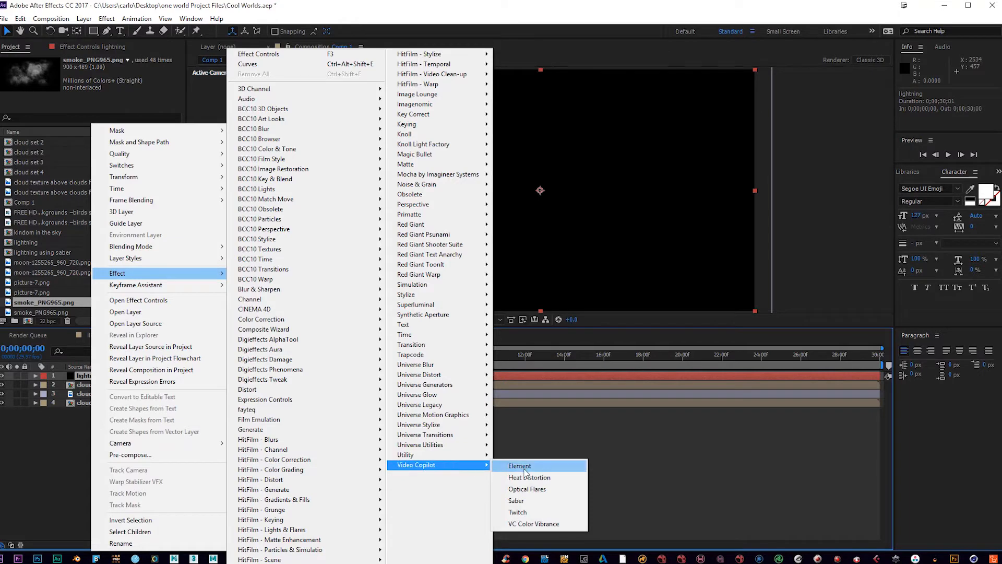
pyautogui.click(525, 501)
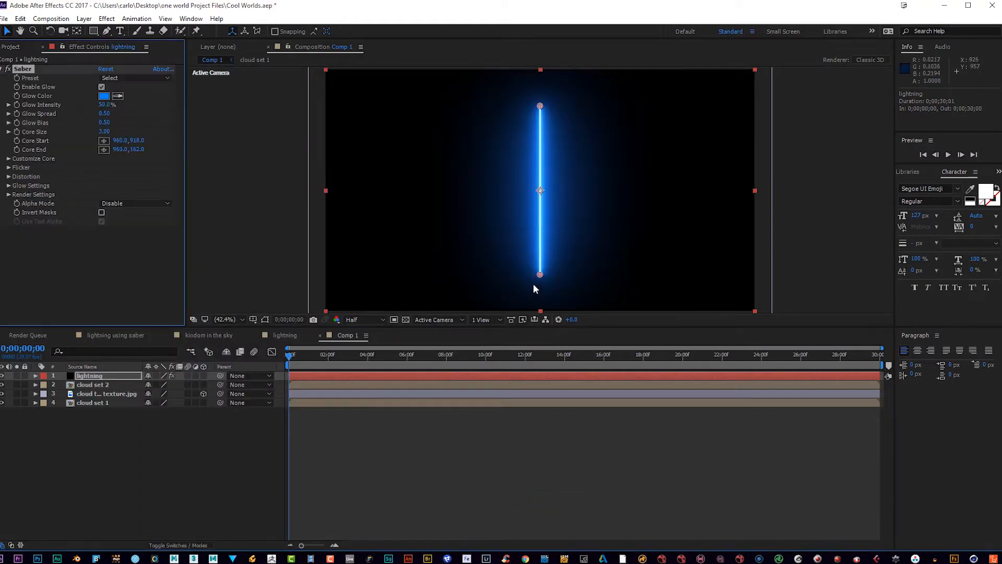
pyautogui.moveTo(541, 277); pyautogui.dragTo(477, 202)
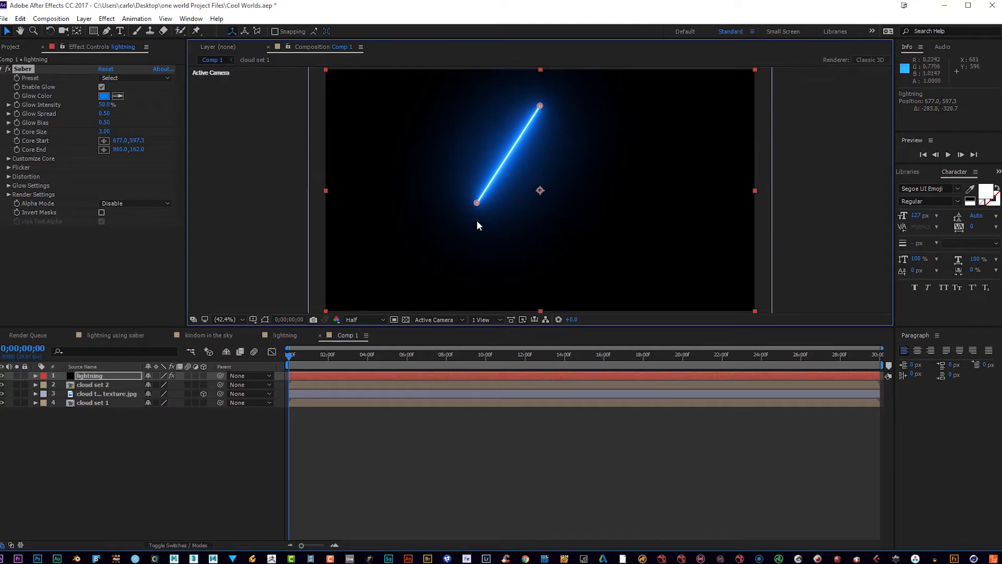
# - Set the lightning layer's blending mode to Screen and its Saber preset to Electric
pyautogui.rightClick(95, 374)
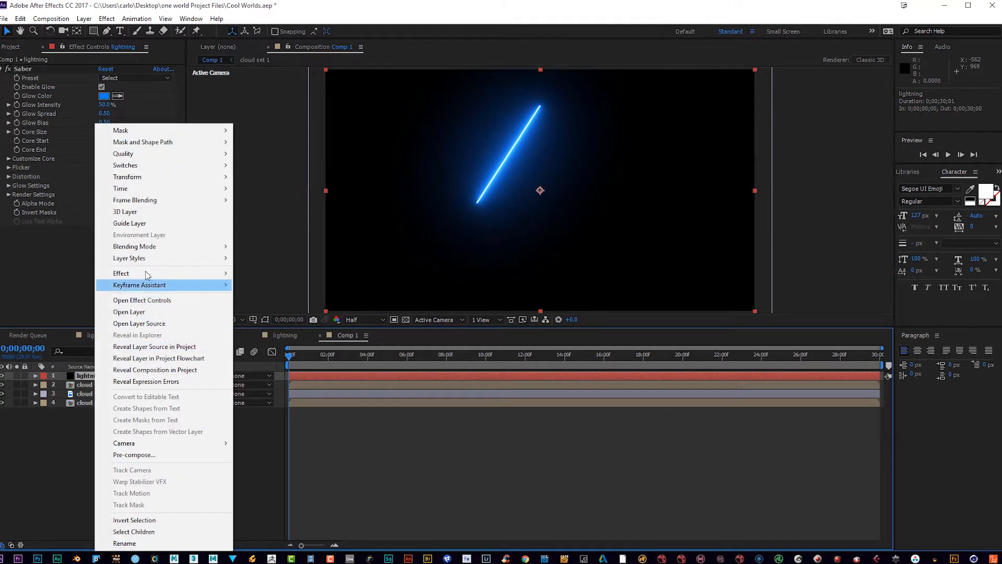
pyautogui.moveTo(158, 247)
pyautogui.click(258, 239)
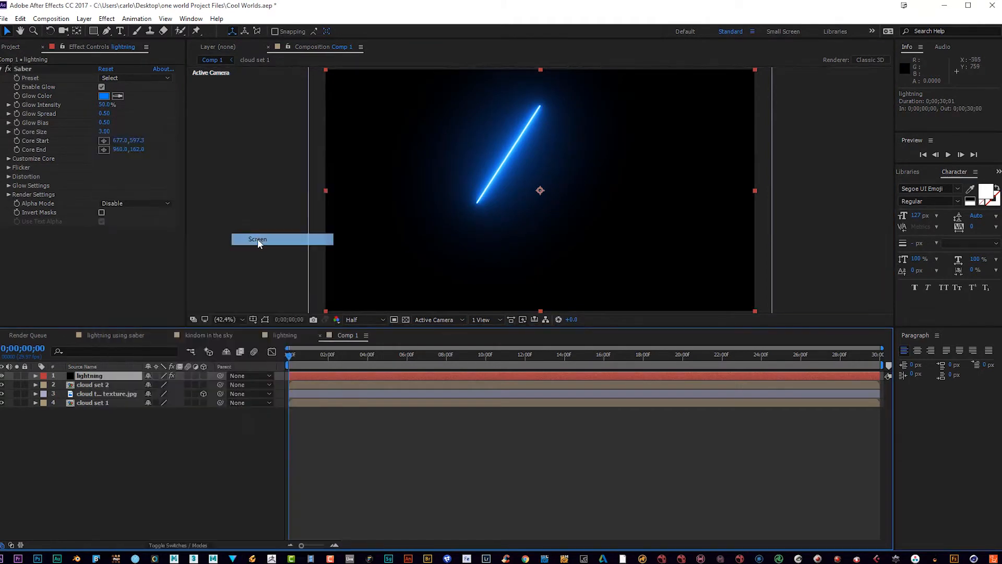
pyautogui.click(119, 77)
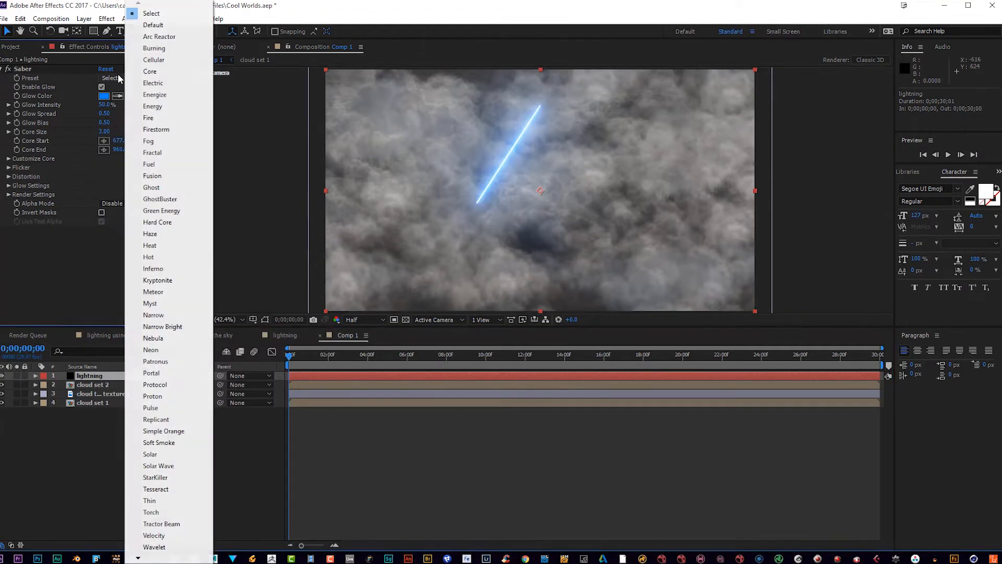
pyautogui.click(152, 82)
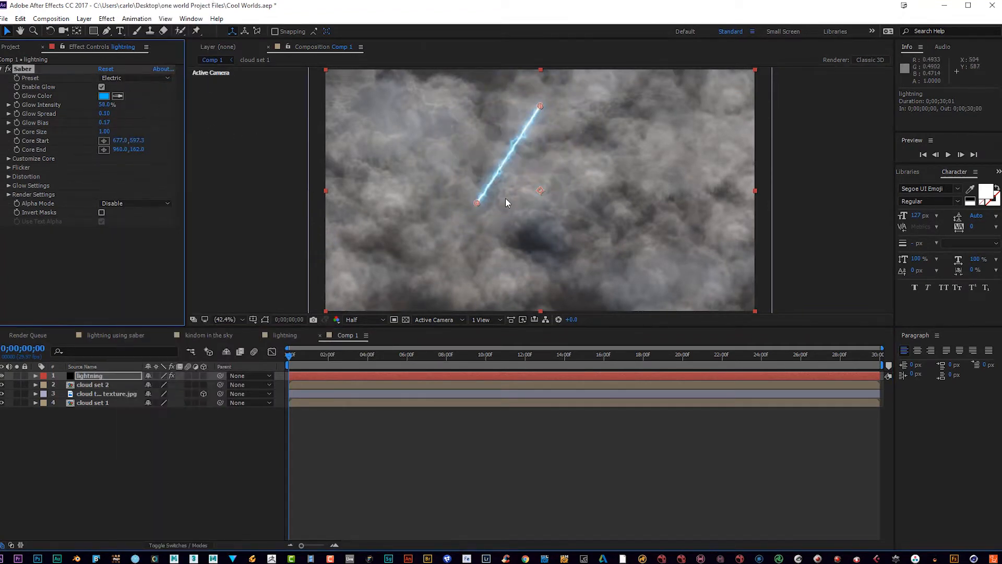
# - Move the lightning beam's core start to about 123, 413 and its core end to about 345, 171
pyautogui.moveTo(476, 202); pyautogui.dragTo(352, 163)
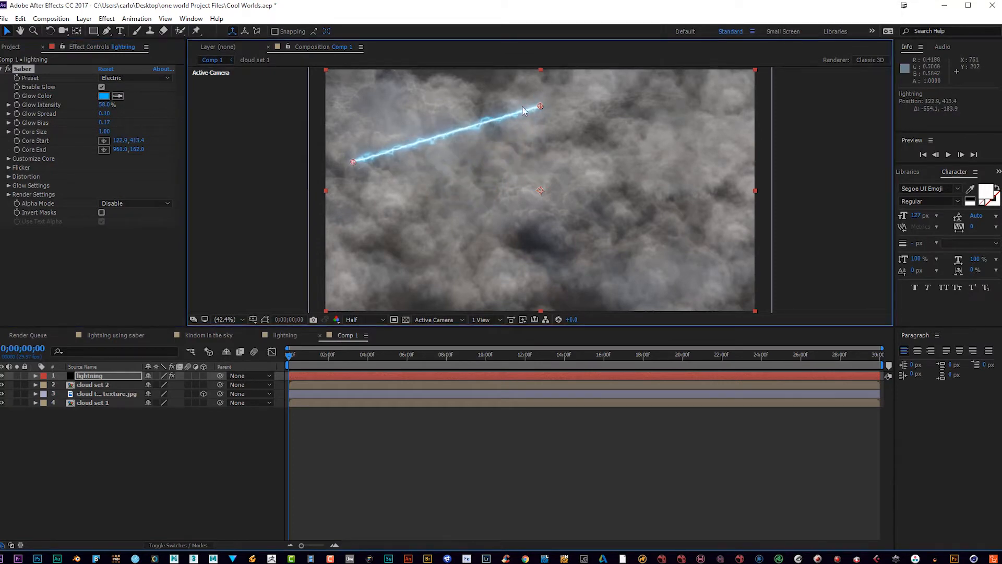
pyautogui.moveTo(539, 107); pyautogui.dragTo(400, 108)
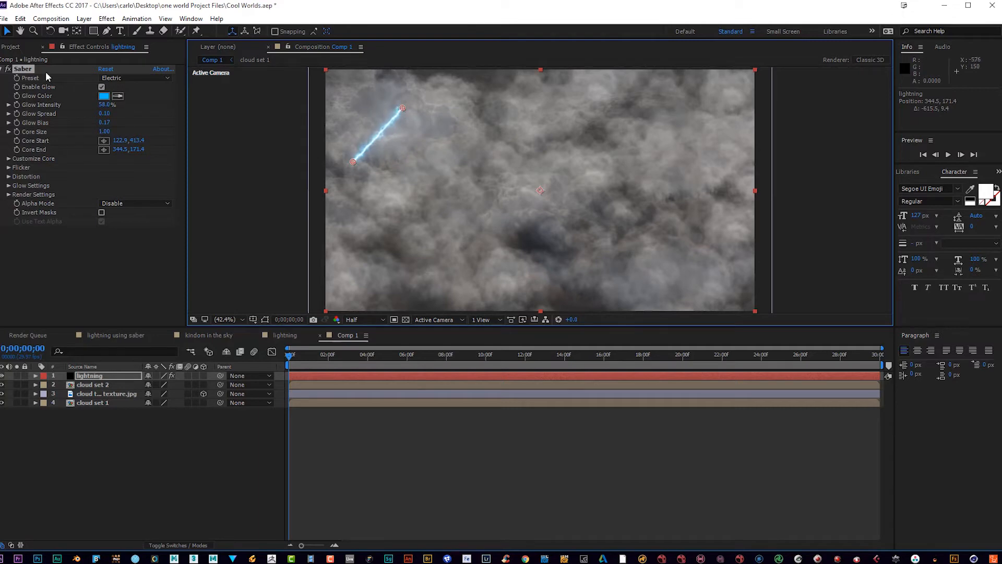
# - Change the Saber glow color to the dark orange D36D00
pyautogui.click(102, 96)
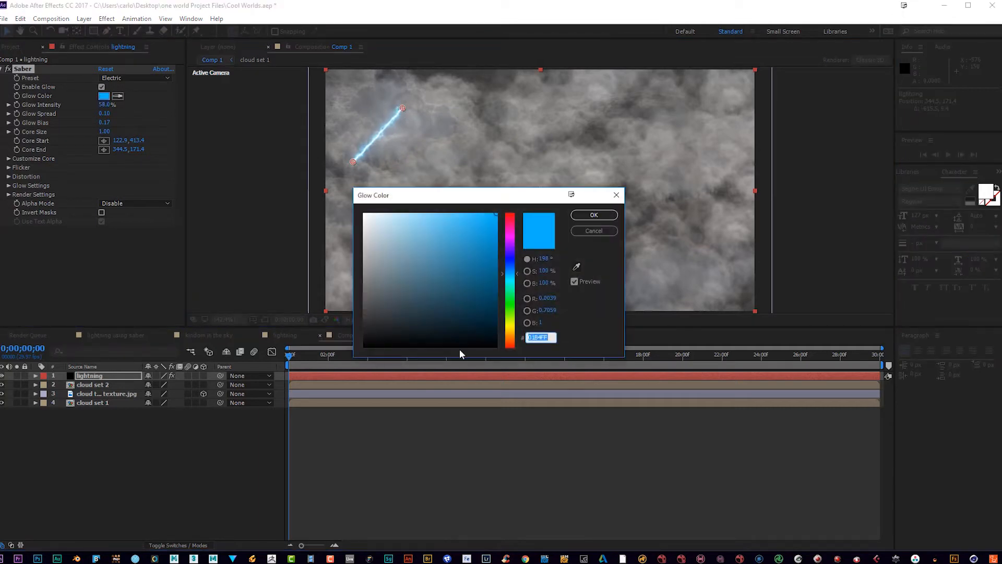
pyautogui.click(505, 337)
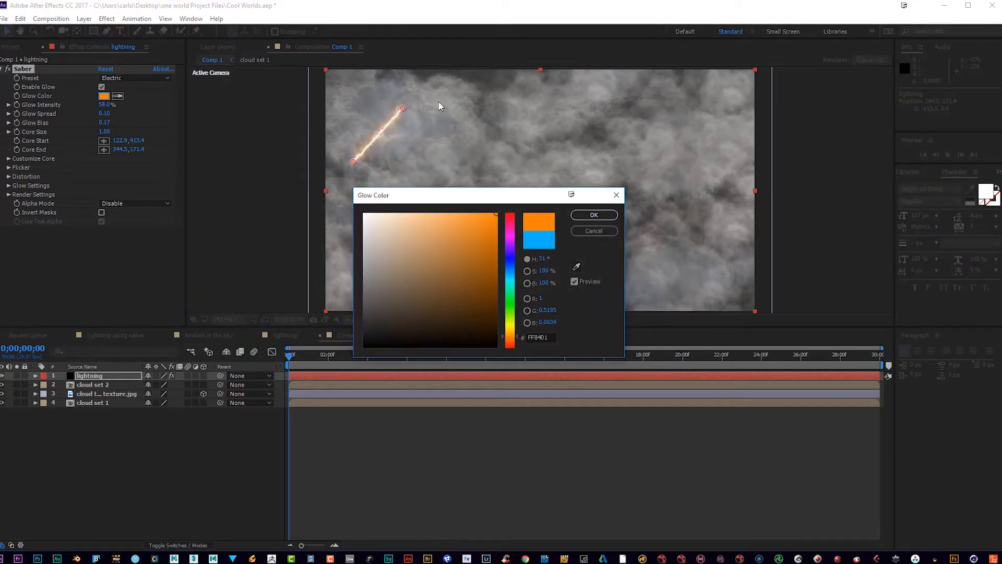
pyautogui.click(496, 236)
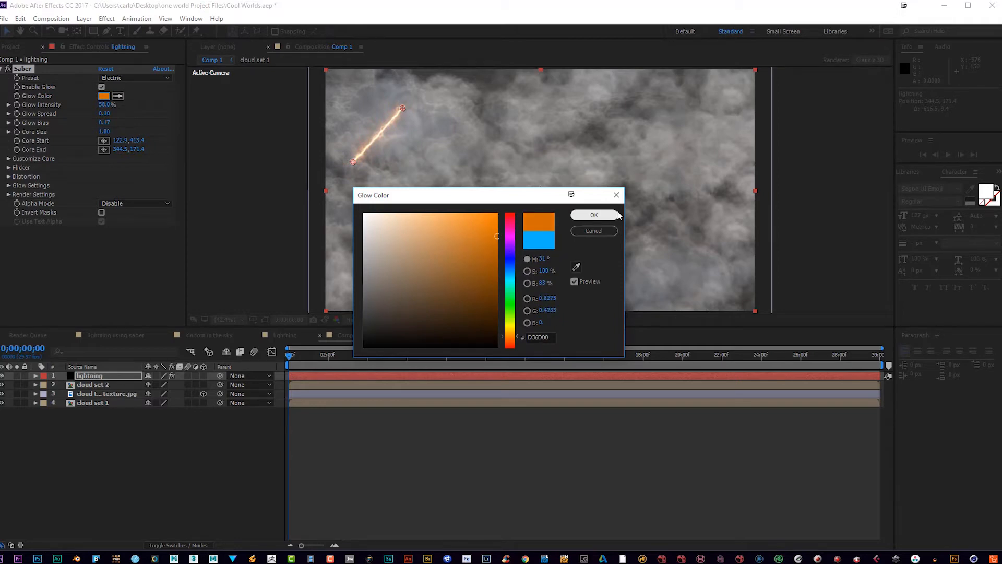
pyautogui.click(595, 215)
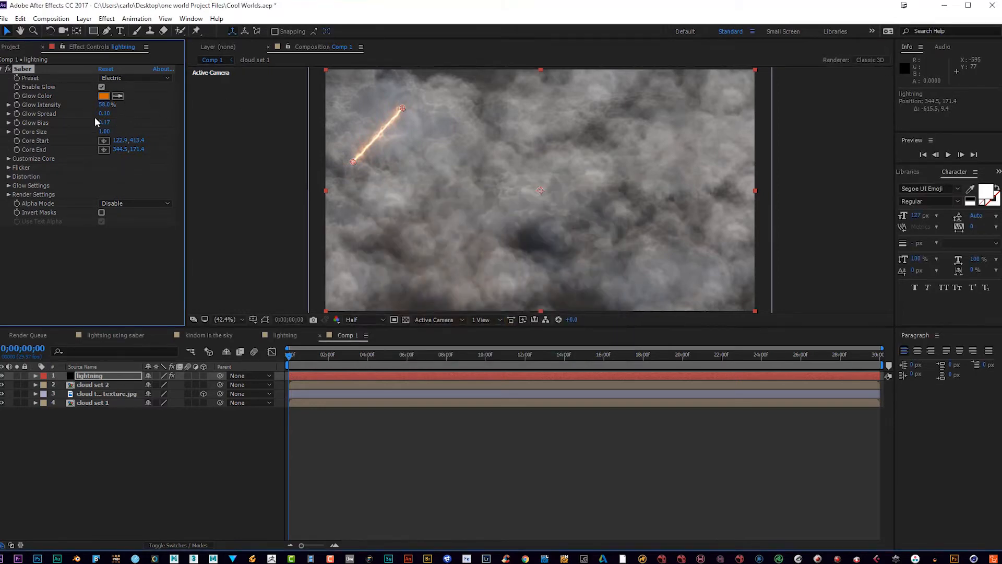
# - Raise the Saber glow intensity to about 120%, the glow spread to 0.45 and the glow bias to 1.95
pyautogui.moveTo(105, 105)
pyautogui.mouseDown()
pyautogui.moveTo(134, 101)
pyautogui.moveTo(121, 111)
pyautogui.mouseUp()
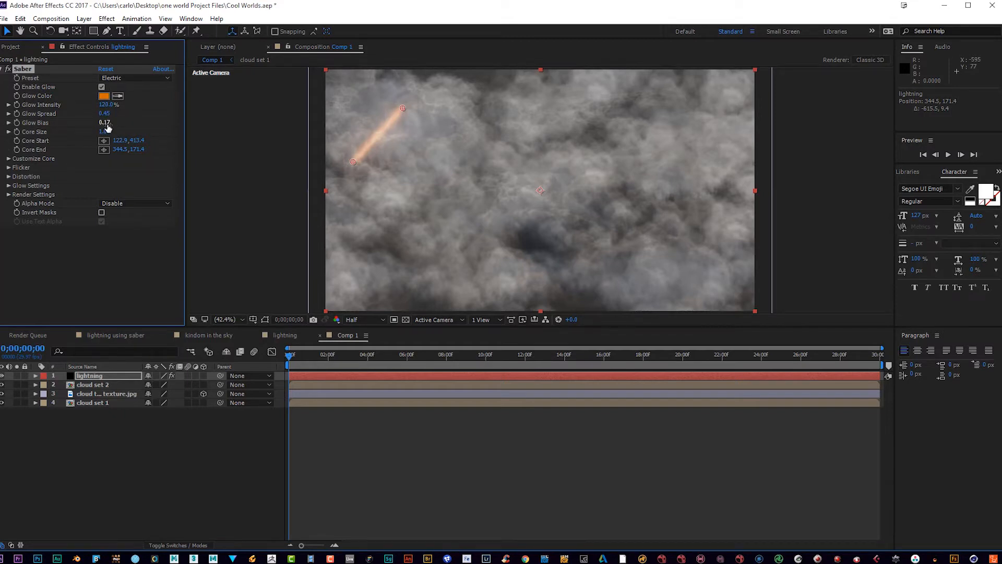
pyautogui.moveTo(104, 123); pyautogui.dragTo(160, 116)
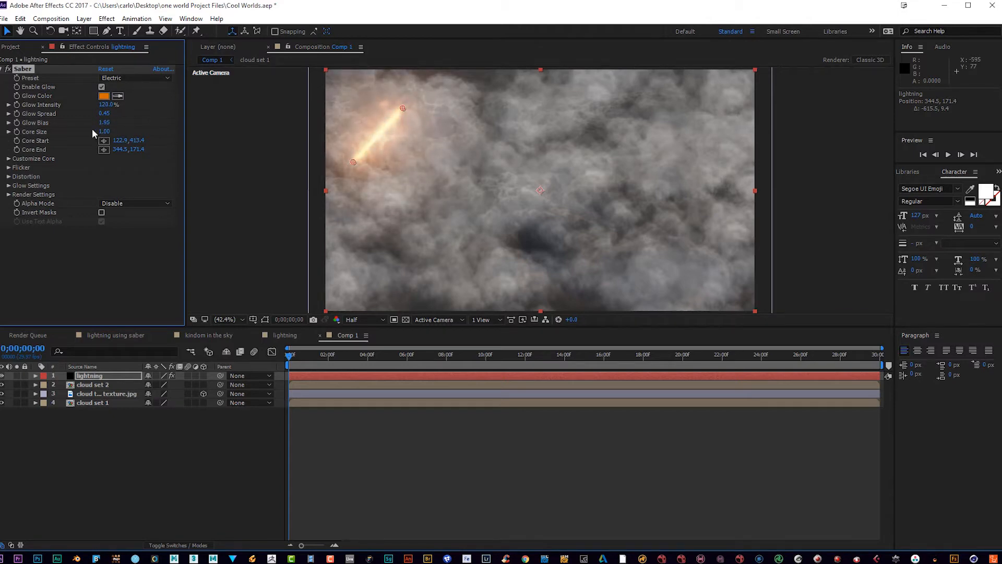
# - Raise the Saber core size to 8.50, stretch the core end to about 1186, 124, and preview the beam
pyautogui.moveTo(104, 131); pyautogui.dragTo(124, 127)
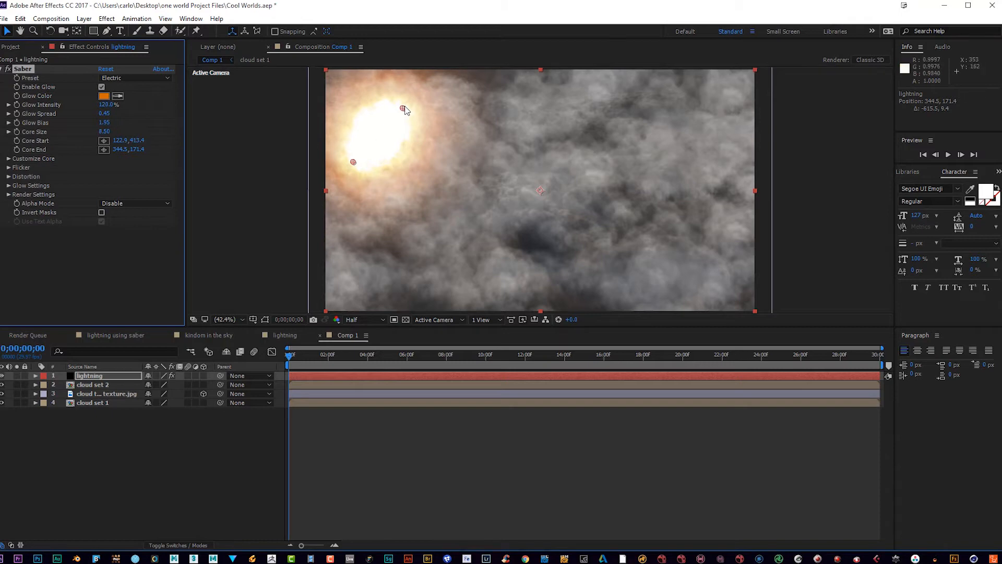
pyautogui.moveTo(405, 108); pyautogui.dragTo(591, 98)
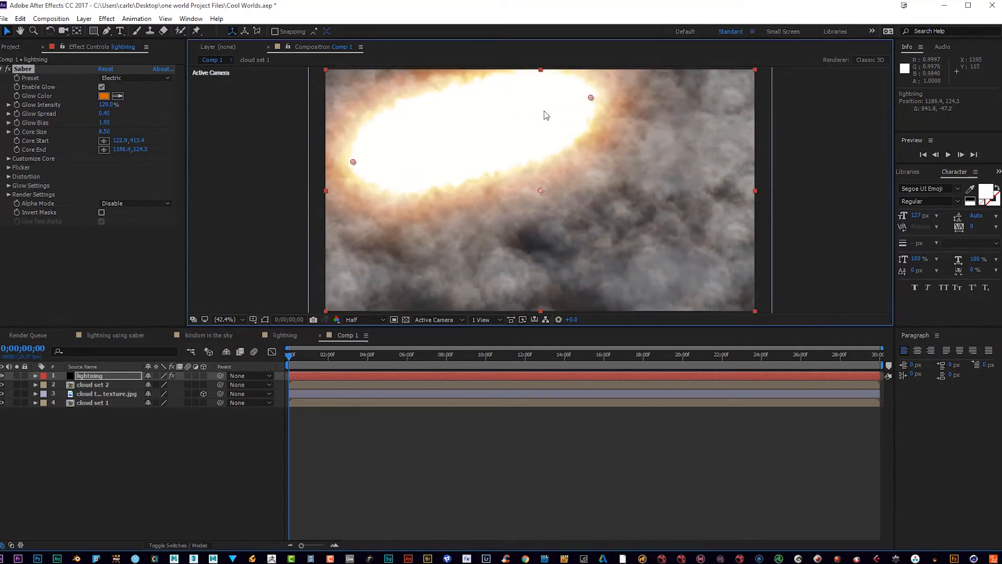
pyautogui.click(948, 155)
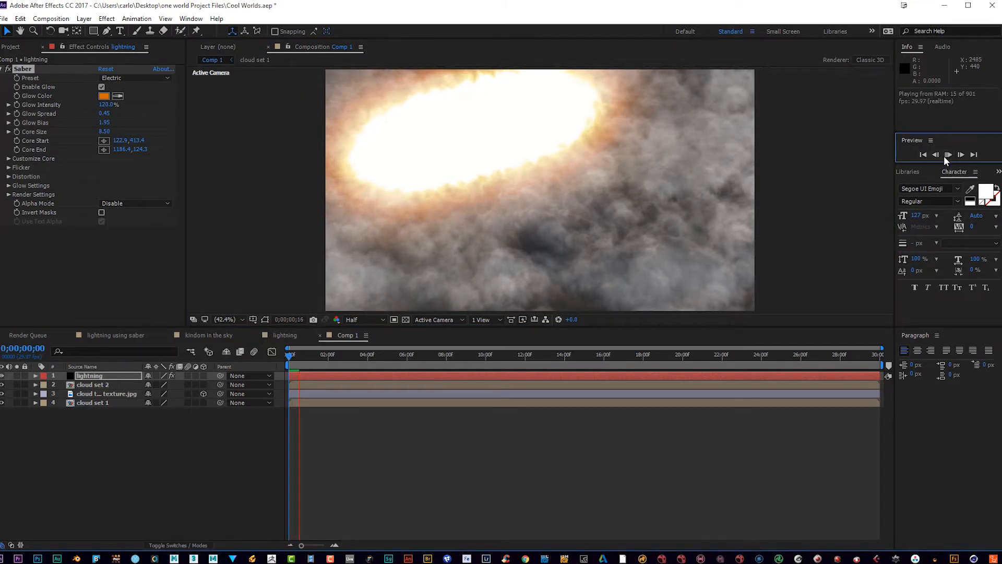
pyautogui.press('space')
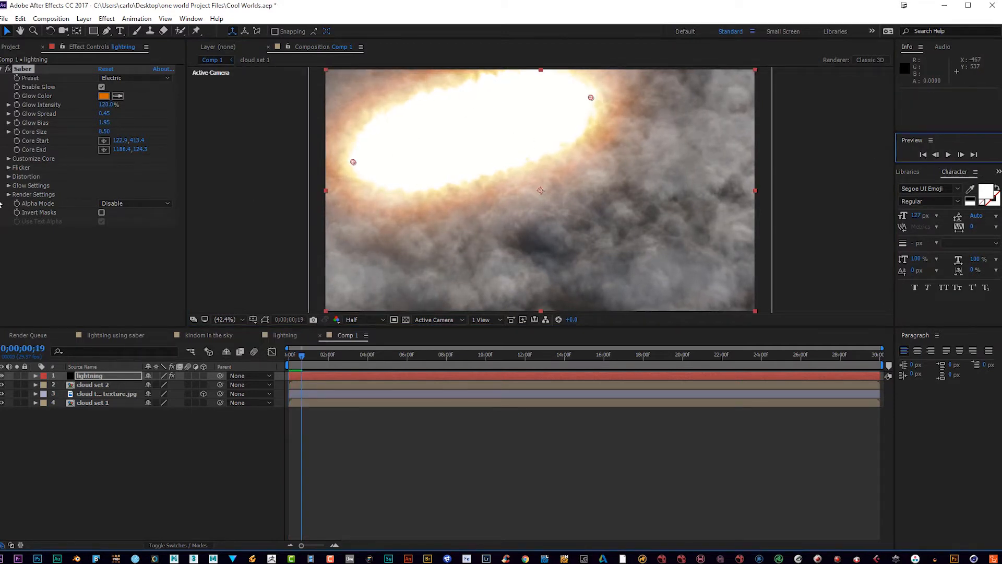
# - Set the Saber glow size multiplier to 4.67 and shorten the beam by moving its core end to about 305, 365
pyautogui.click(8, 186)
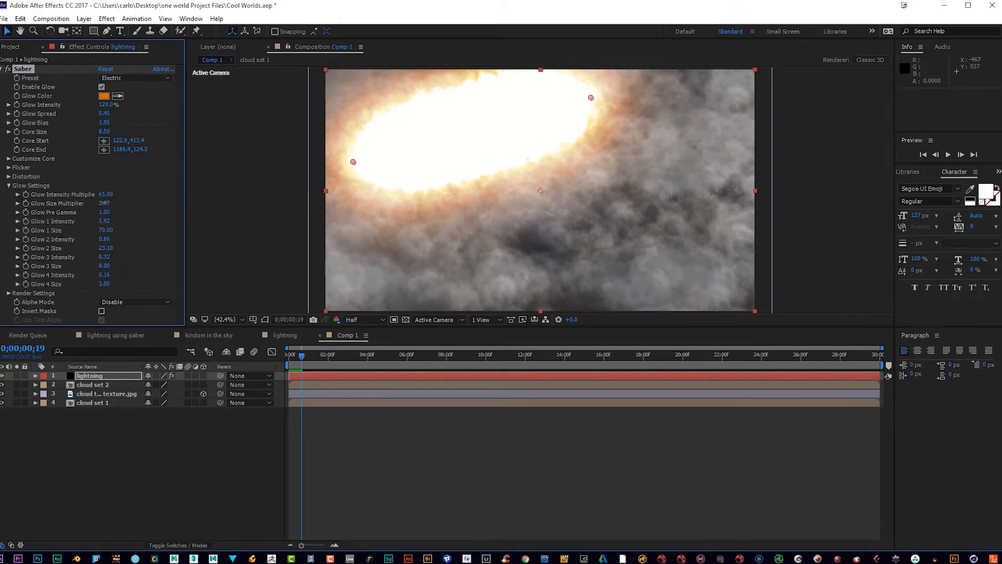
pyautogui.moveTo(105, 202)
pyautogui.mouseDown()
pyautogui.moveTo(90, 199)
pyautogui.moveTo(114, 196)
pyautogui.mouseUp()
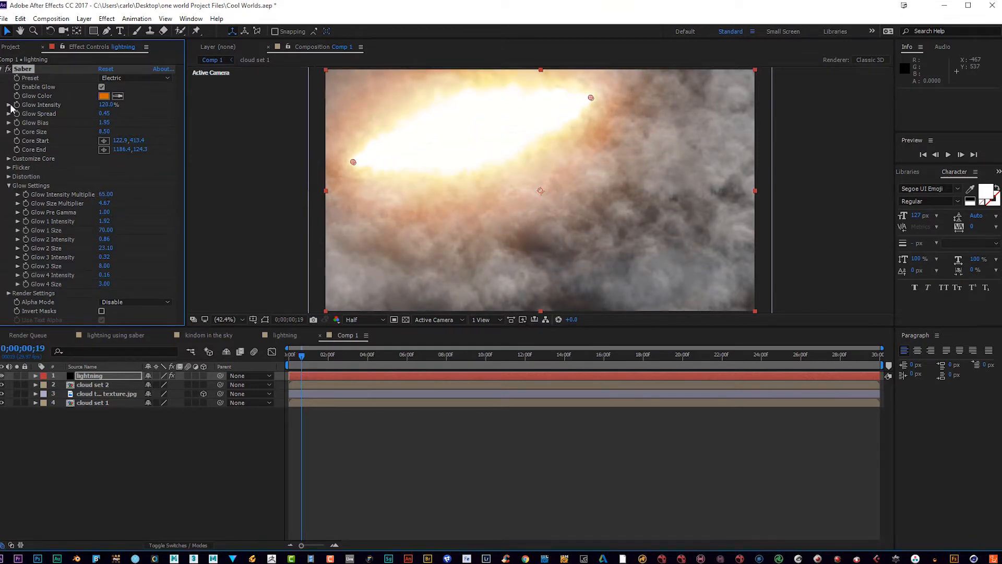
pyautogui.click(9, 185)
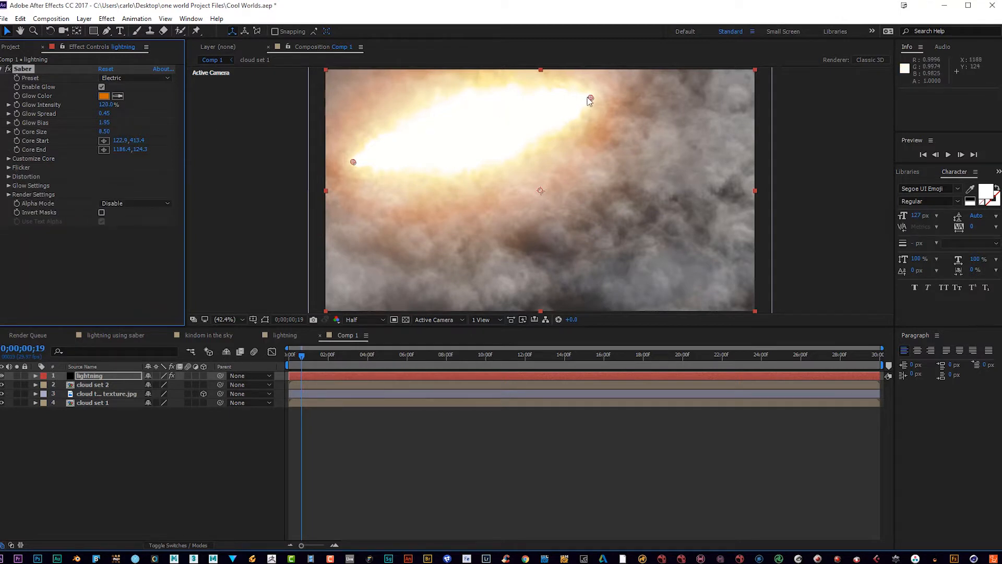
pyautogui.moveTo(590, 101); pyautogui.dragTo(394, 151)
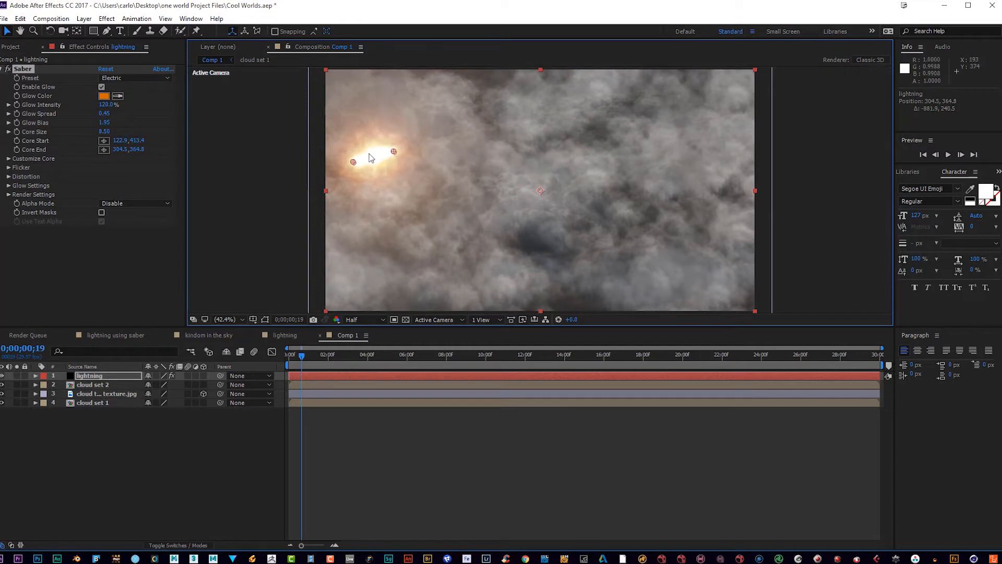
# - Enlarge the lightning layer and reposition it to about 2630, 655, keeping the beam in the frame's upper-left area
pyautogui.click(23, 69)
pyautogui.moveTo(373, 156); pyautogui.dragTo(381, 137)
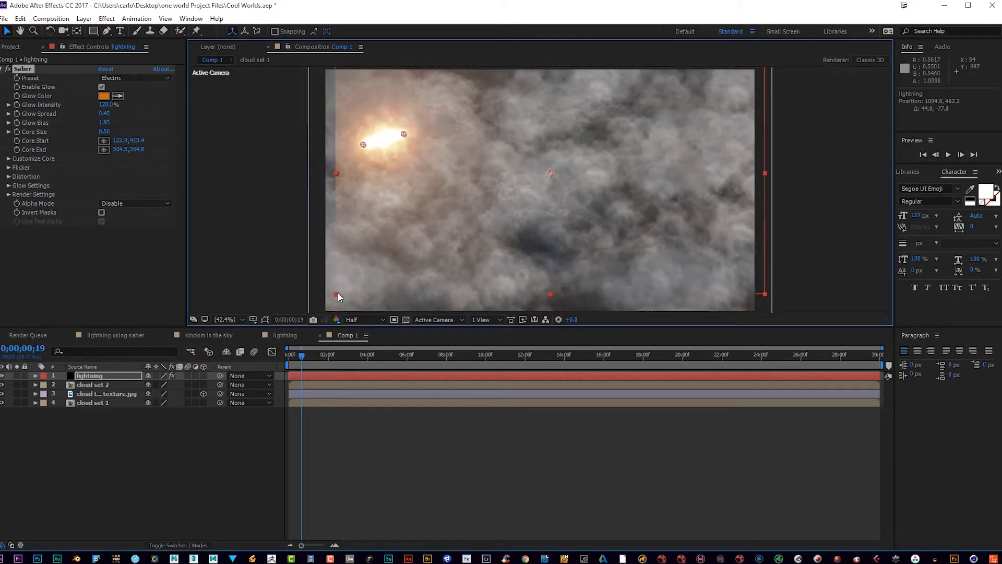
pyautogui.moveTo(336, 294); pyautogui.dragTo(205, 359)
pyautogui.moveTo(412, 172); pyautogui.dragTo(544, 183)
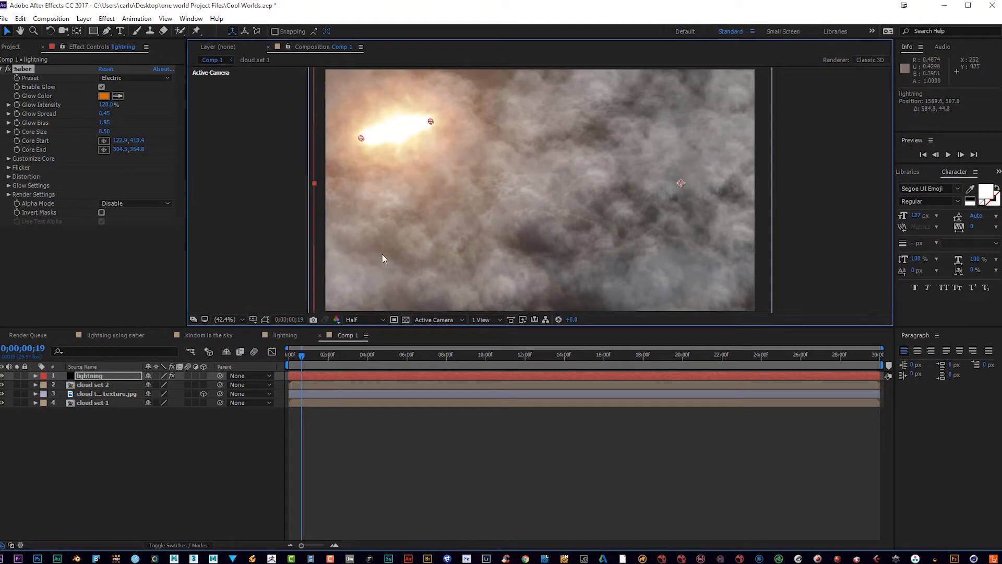
pyautogui.press(',')
pyautogui.press(',')
pyautogui.moveTo(407, 298); pyautogui.dragTo(263, 320)
pyautogui.moveTo(247, 231); pyautogui.dragTo(383, 247)
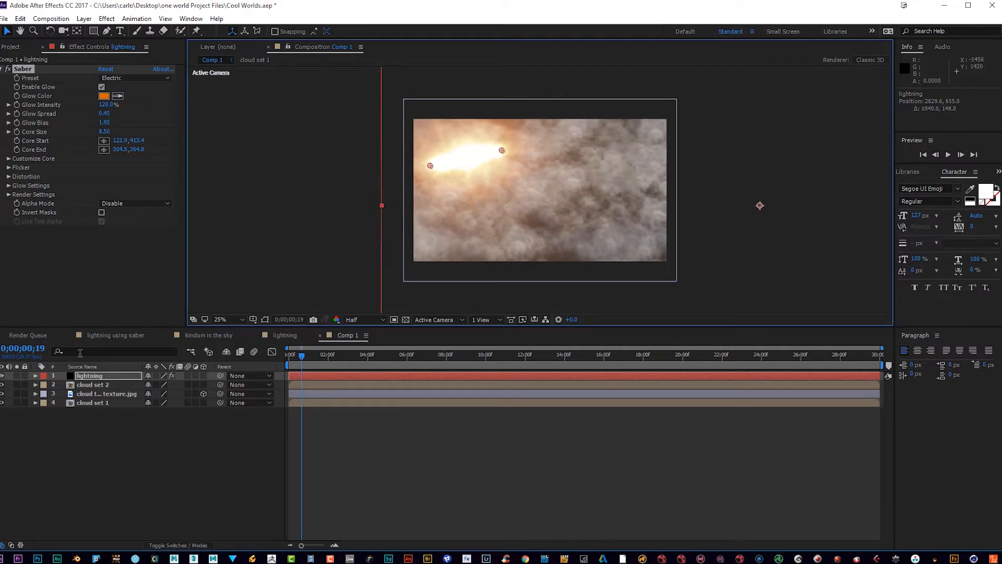
# - Move the lightning layer below cloud set 1 in the layer stack and preview the composition from the start
pyautogui.moveTo(91, 374); pyautogui.dragTo(96, 408)
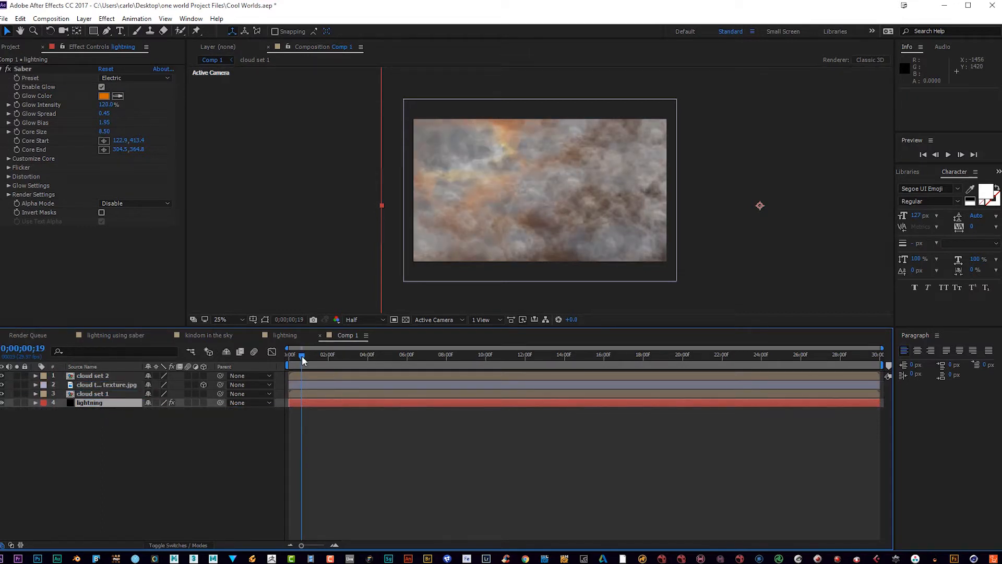
pyautogui.moveTo(302, 356); pyautogui.dragTo(274, 353)
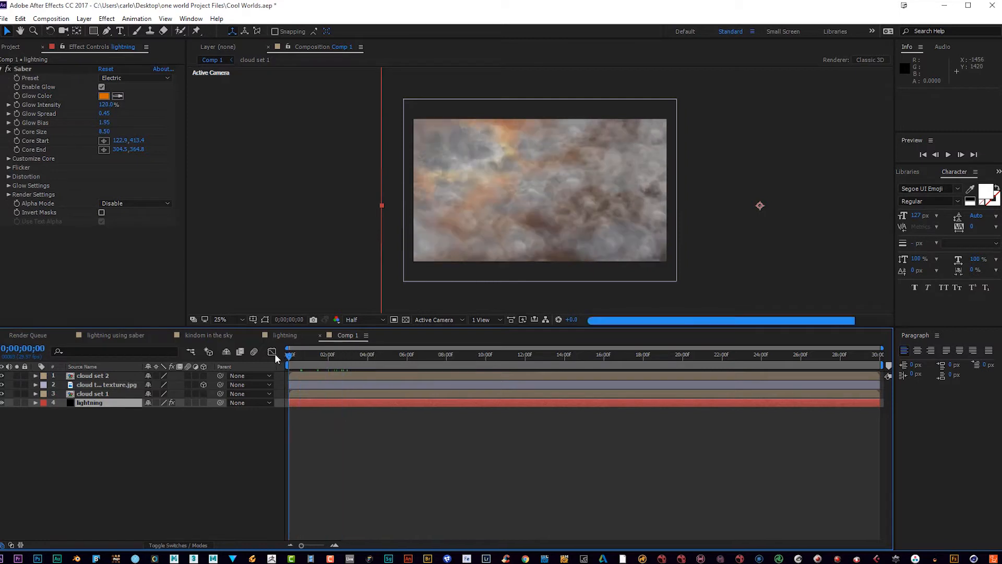
pyautogui.click(949, 154)
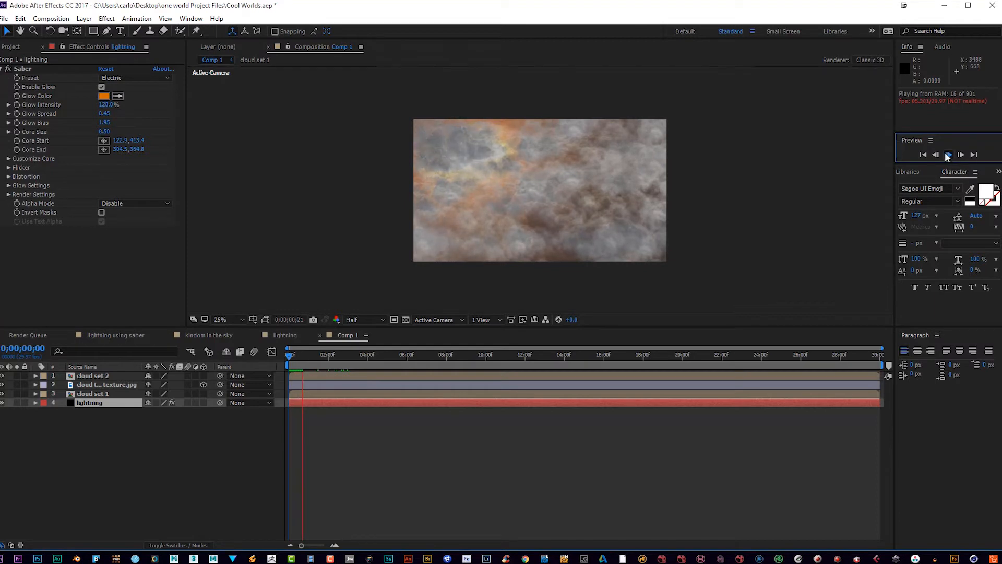
pyautogui.click(945, 152)
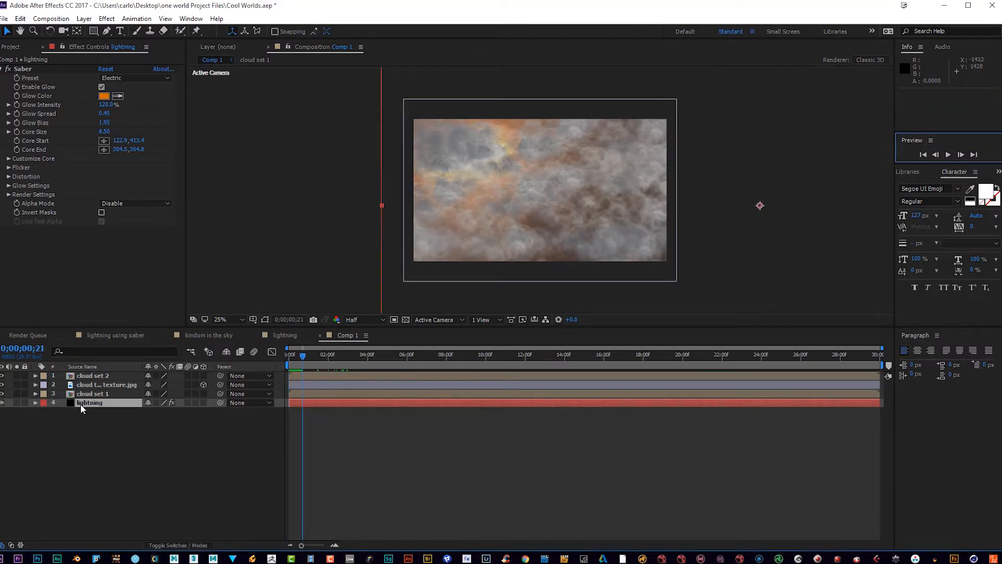
# - Solo the lightning layer and return the playhead to the start of the composition
pyautogui.click(17, 403)
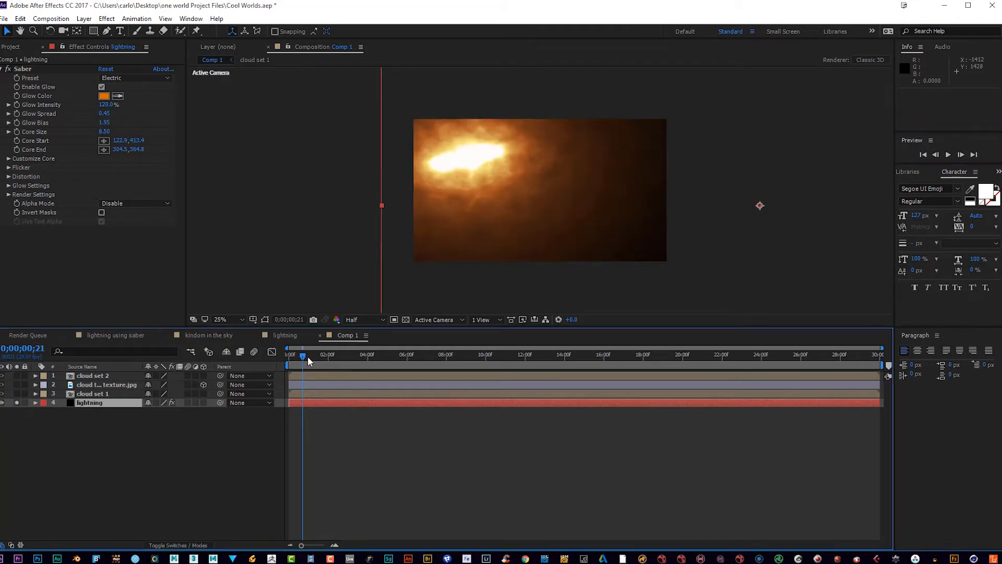
pyautogui.moveTo(304, 355); pyautogui.dragTo(280, 352)
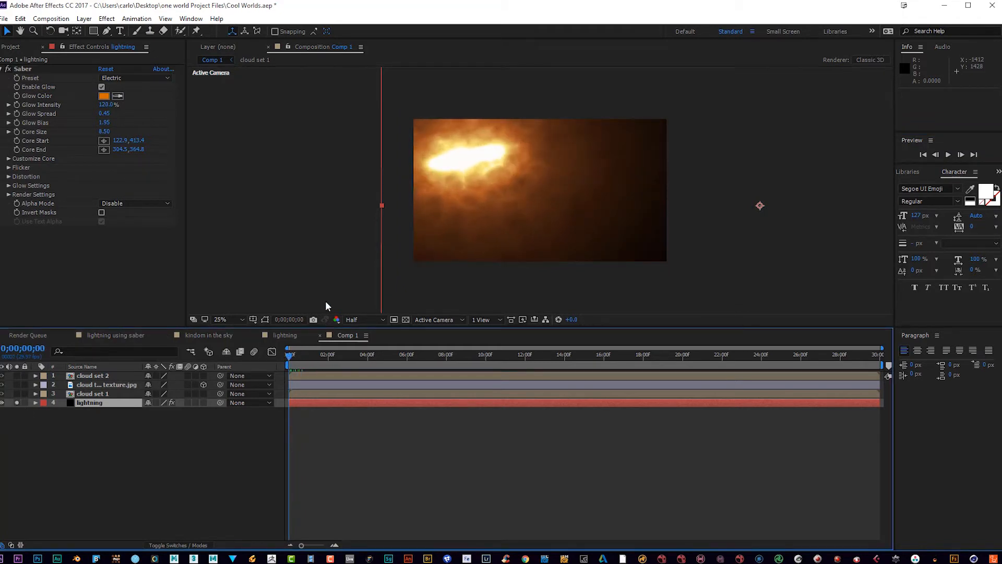
pyautogui.click(143, 202)
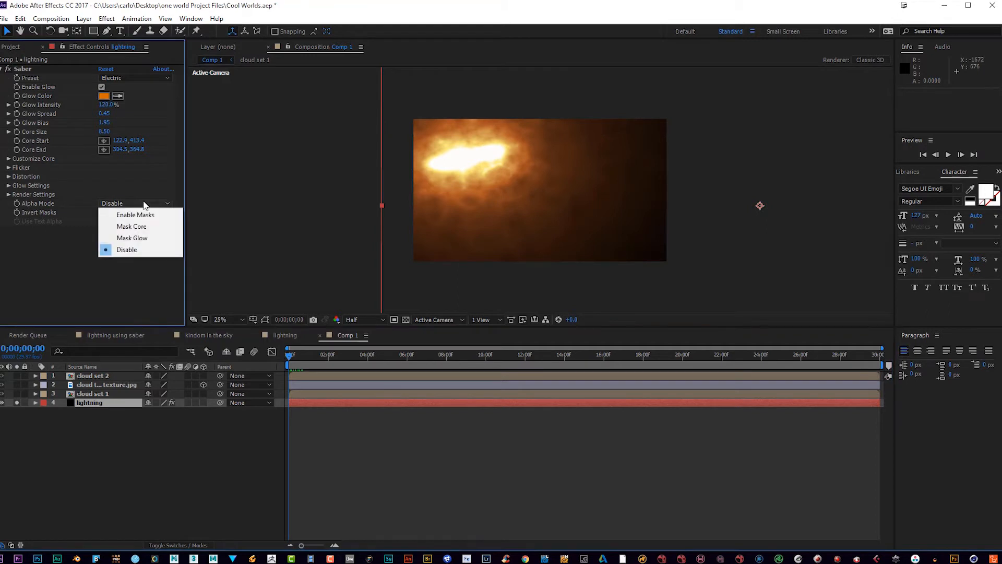
pyautogui.click(53, 257)
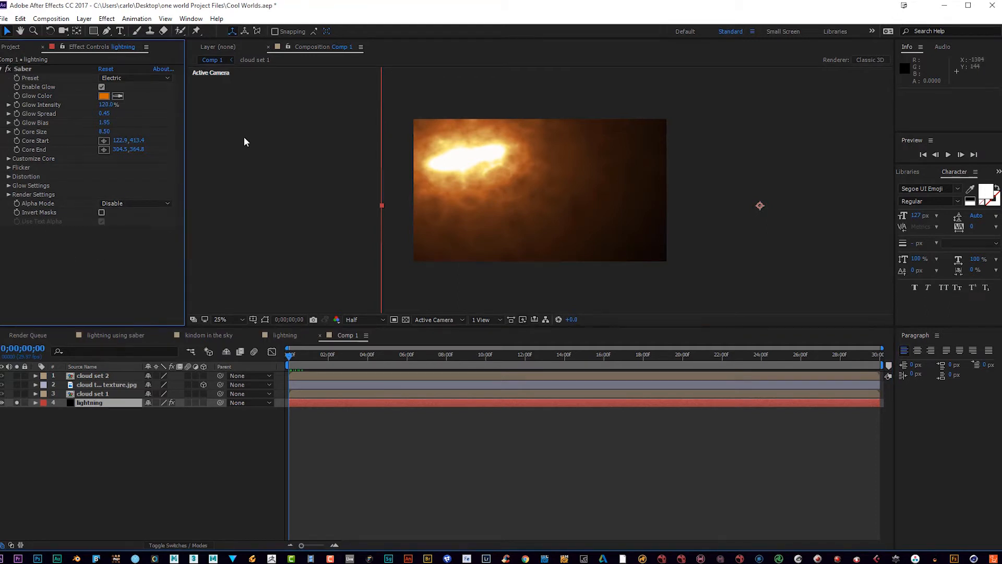
# - Set the Saber glow distortion type to Energy and its composite to Multiply, and scrub the opening seconds to check the beam
pyautogui.click(9, 177)
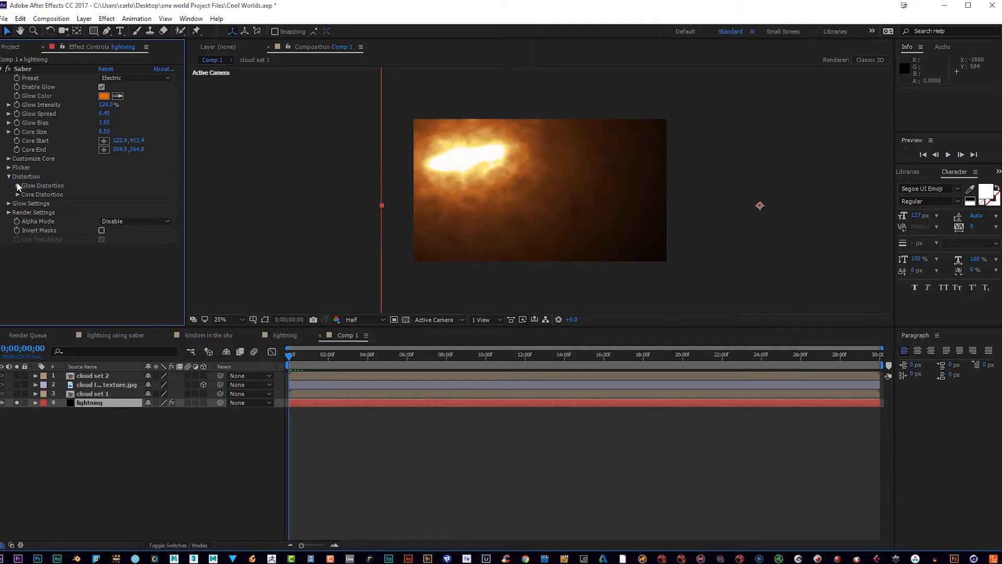
pyautogui.click(17, 185)
pyautogui.click(105, 204)
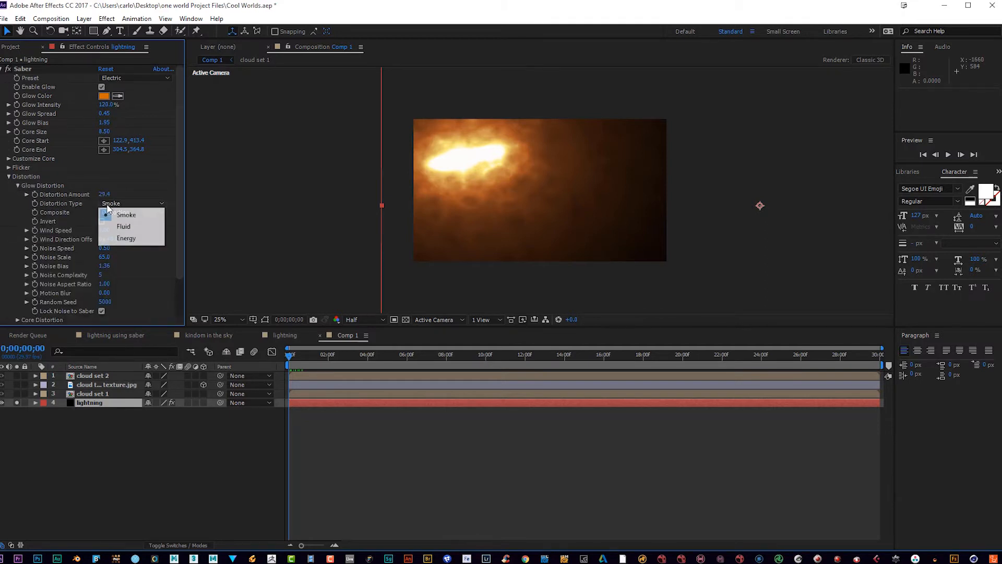
pyautogui.click(112, 238)
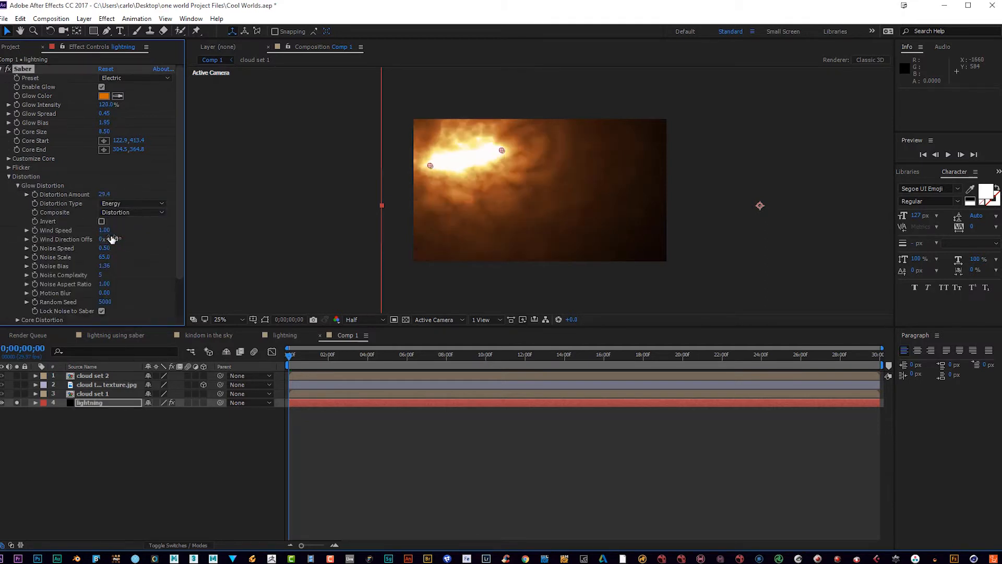
pyautogui.click(120, 212)
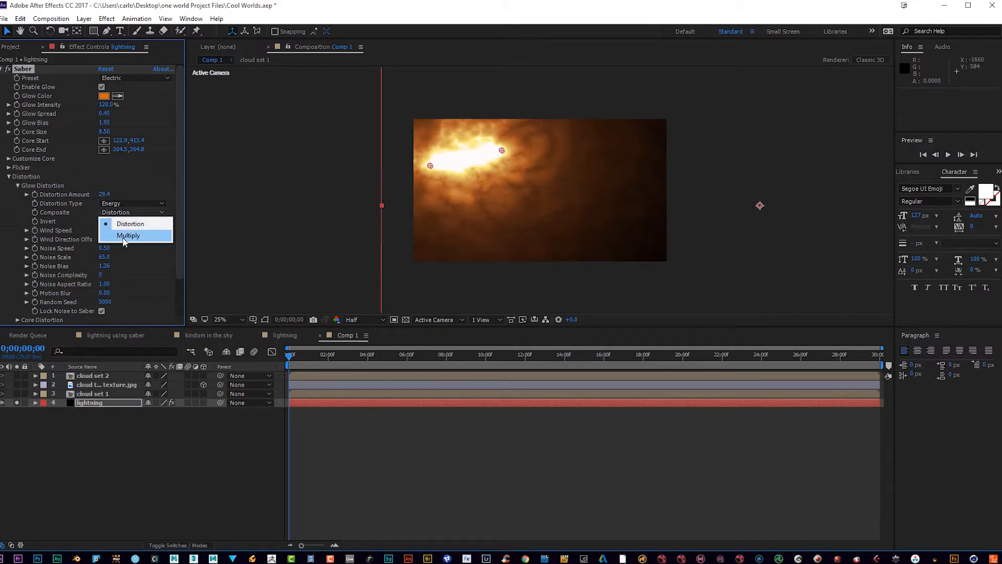
pyautogui.click(122, 236)
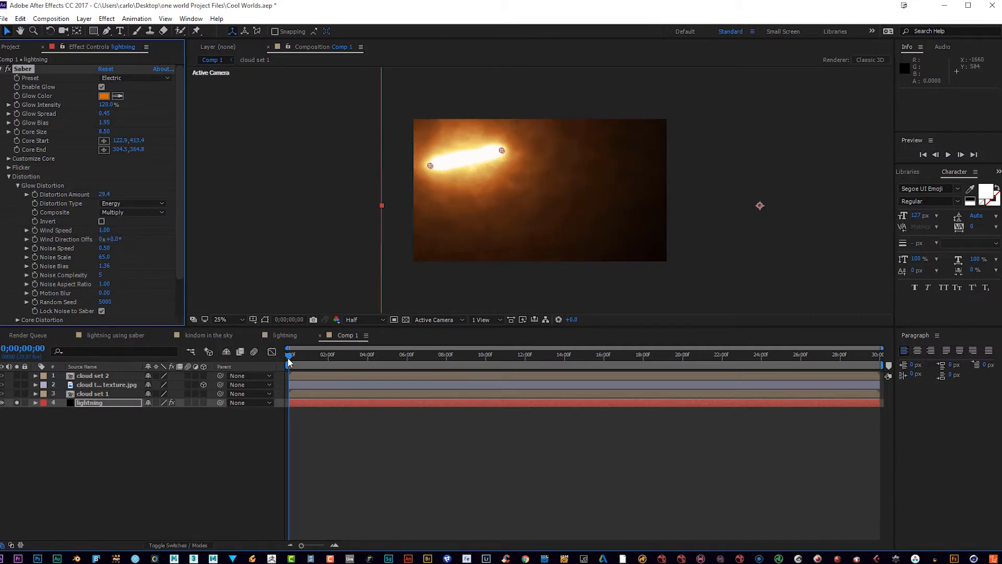
pyautogui.moveTo(289, 360); pyautogui.dragTo(340, 361)
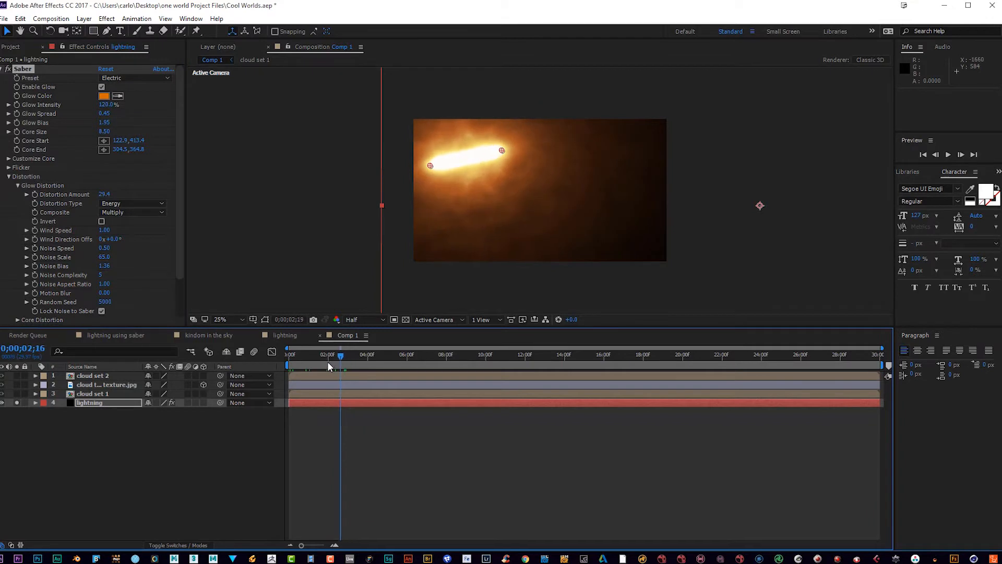
pyautogui.click(328, 361)
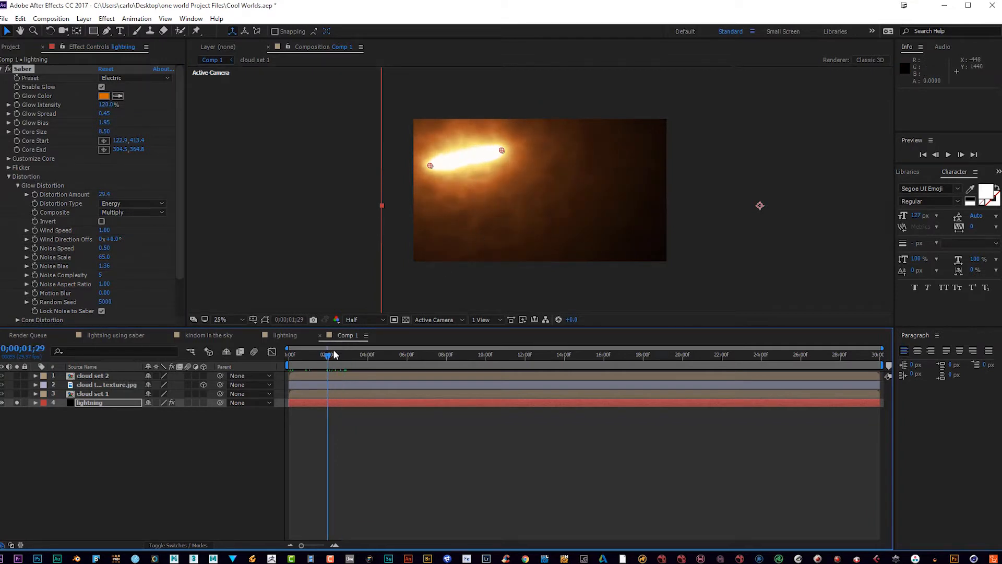
pyautogui.moveTo(329, 359); pyautogui.dragTo(282, 369)
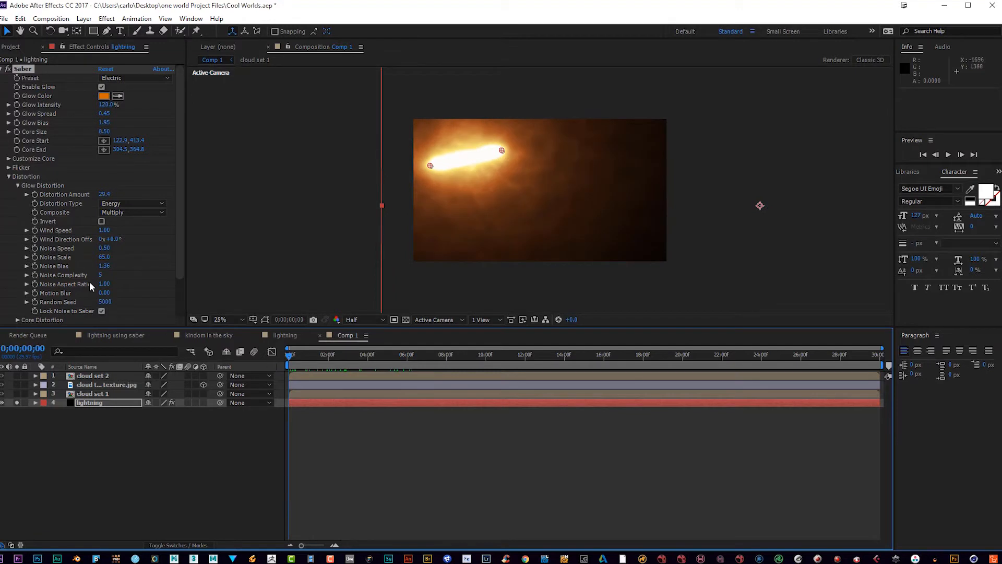
# - Raise the lightning layer's Saber glow distortion Noise Bias to about 1.88 and set its Flicker Intensity to 477%
pyautogui.moveTo(104, 266); pyautogui.dragTo(113, 265)
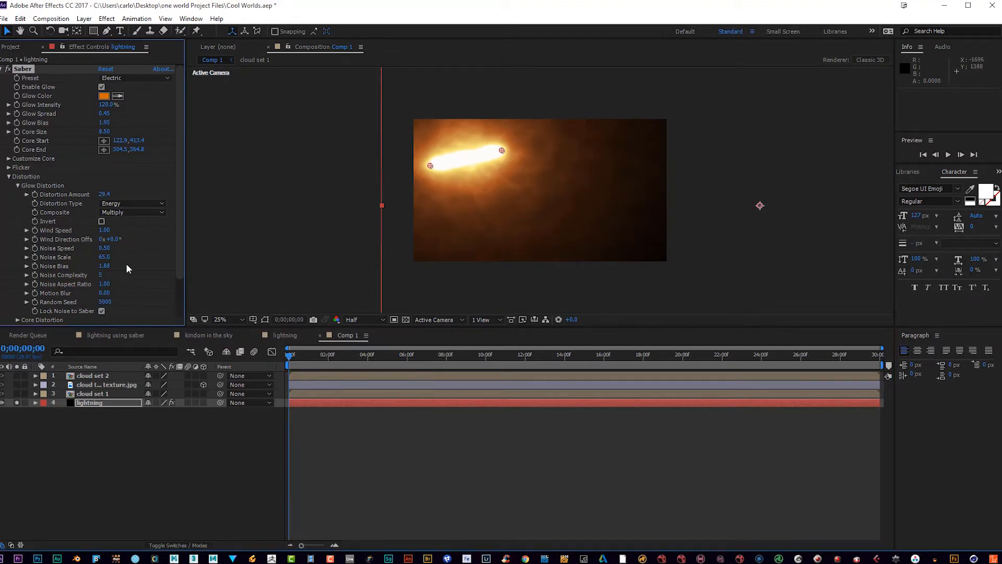
pyautogui.click(9, 177)
pyautogui.click(8, 168)
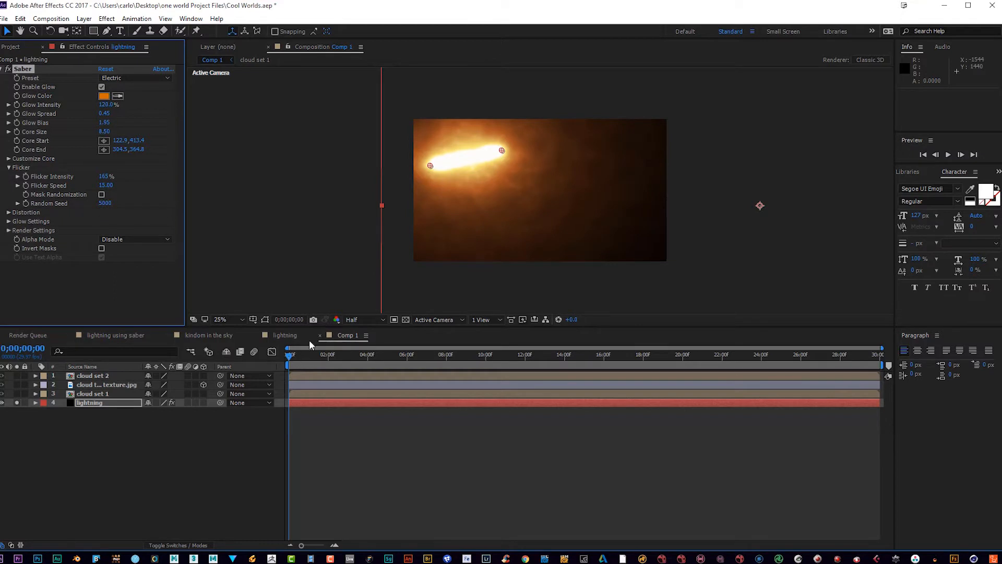
pyautogui.click(310, 355)
pyautogui.moveTo(310, 358); pyautogui.dragTo(342, 365)
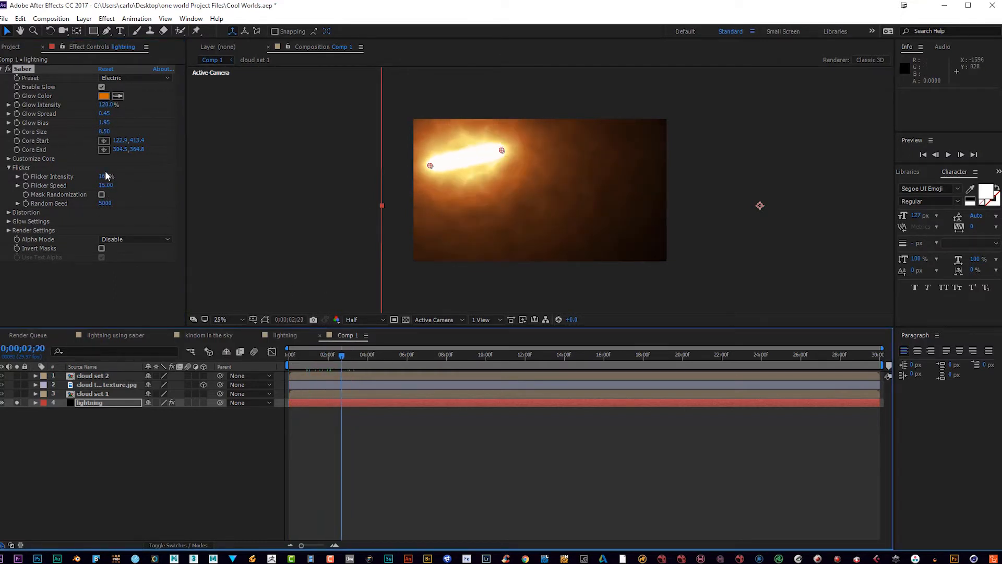
pyautogui.moveTo(105, 177); pyautogui.dragTo(275, 181)
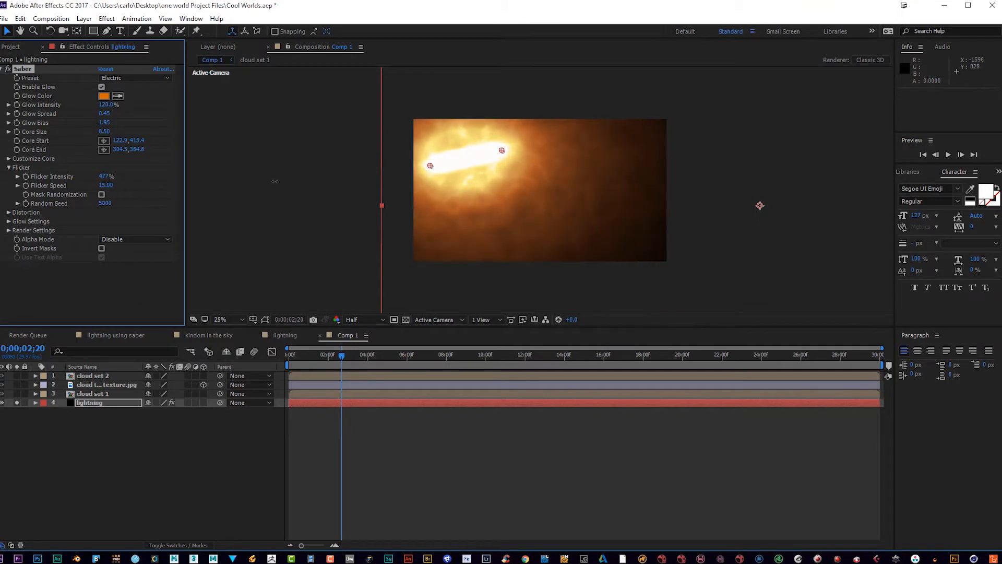
# - Preview the lightning flicker, unsolo the lightning layer, and preview it together with the cloud layers
pyautogui.click(950, 156)
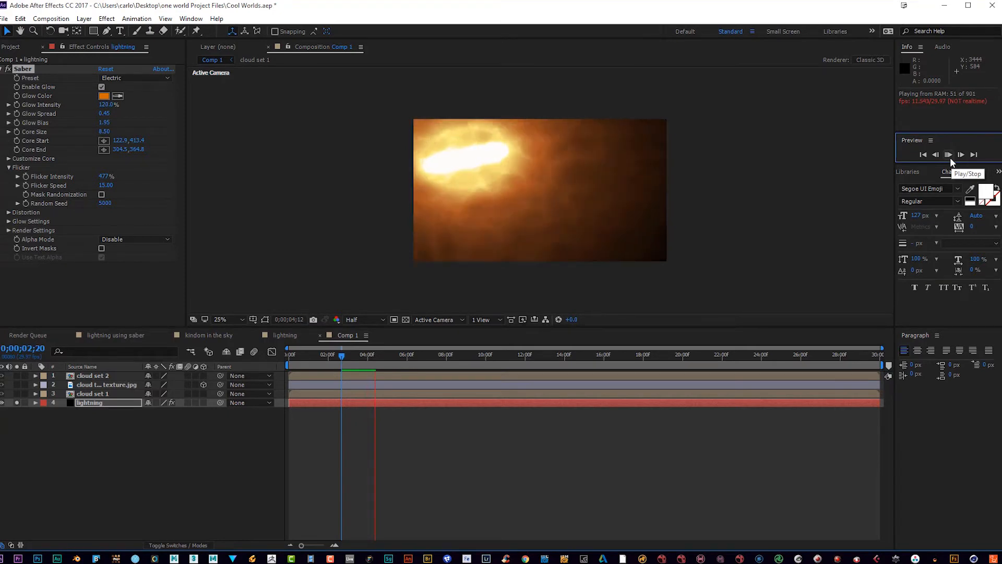
pyautogui.click(950, 156)
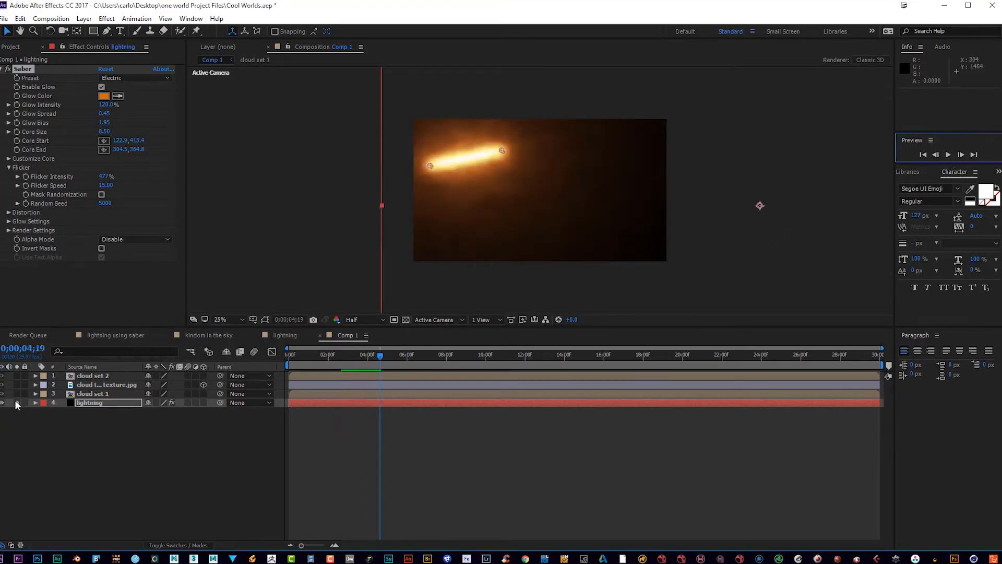
pyautogui.click(16, 403)
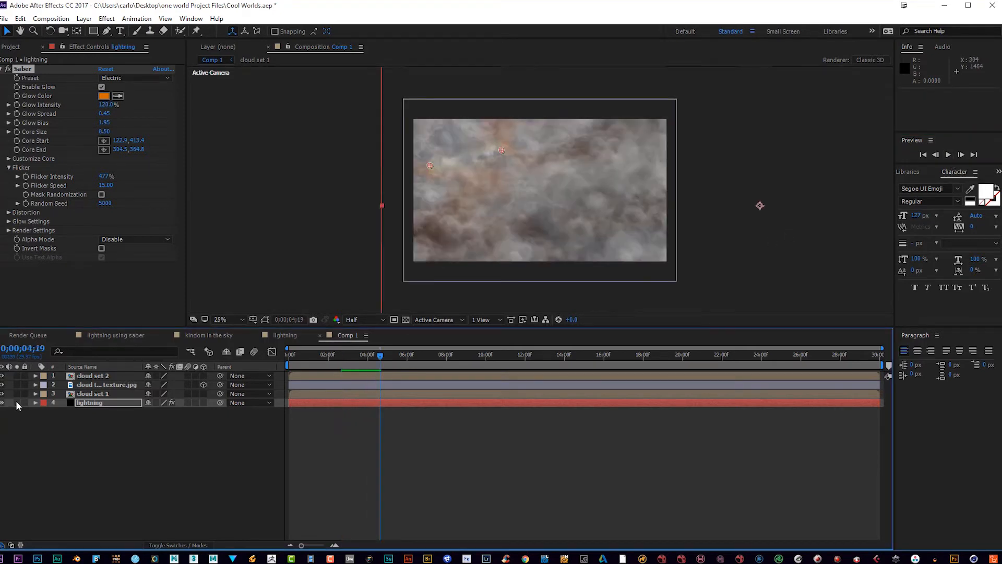
pyautogui.click(945, 156)
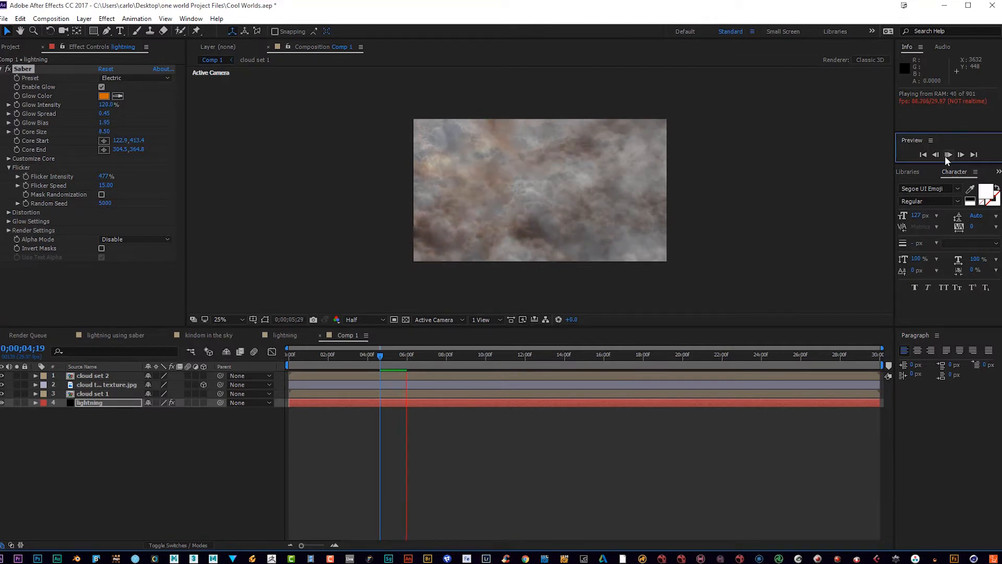
pyautogui.click(947, 154)
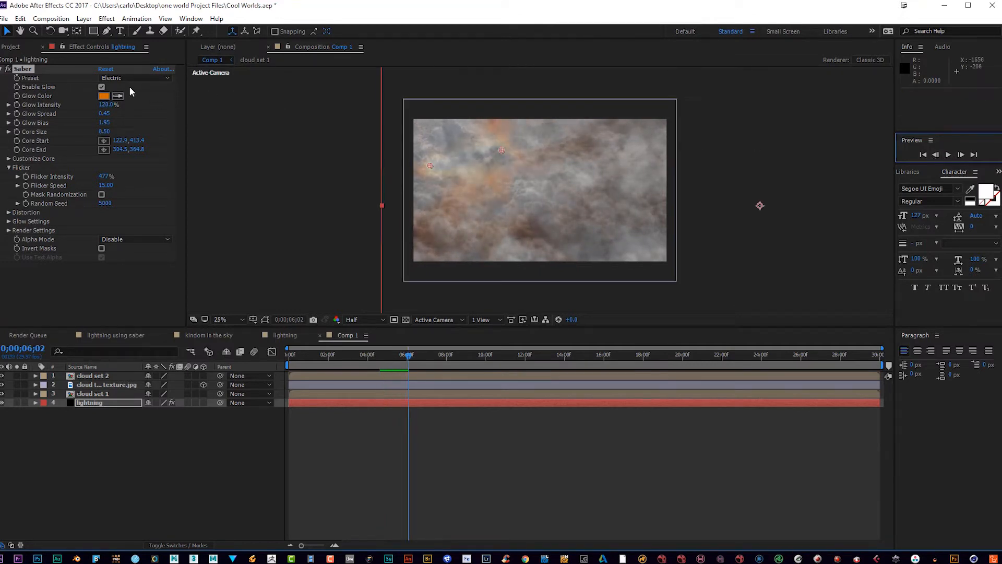
# - Change the lightning's glow color to dark blue 061F89 and preview the composition from the first frame
pyautogui.click(104, 96)
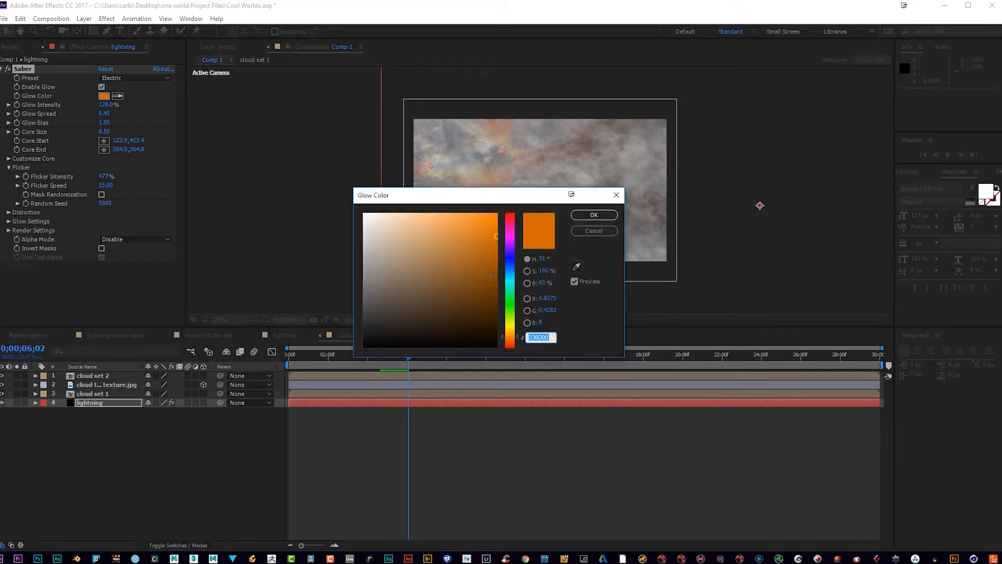
pyautogui.click(512, 265)
pyautogui.moveTo(494, 248)
pyautogui.mouseDown()
pyautogui.moveTo(495, 220)
pyautogui.moveTo(491, 274)
pyautogui.moveTo(507, 262)
pyautogui.mouseUp()
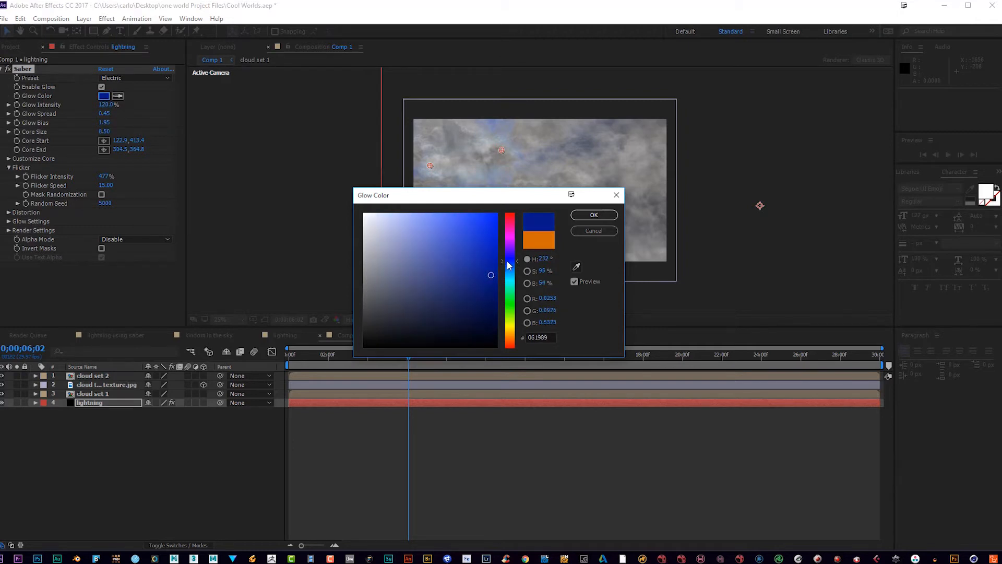
pyautogui.click(594, 216)
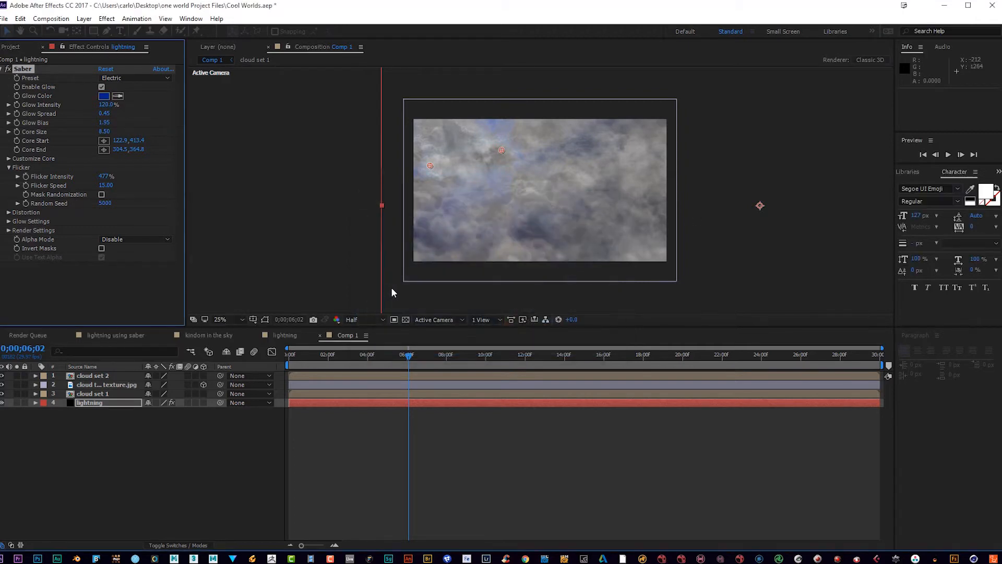
pyautogui.moveTo(409, 358); pyautogui.dragTo(290, 350)
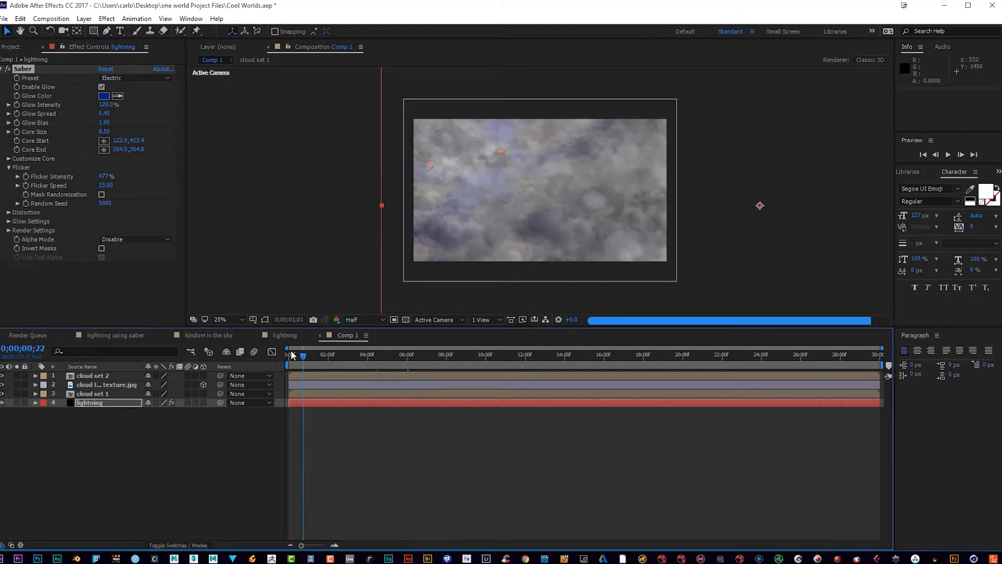
pyautogui.click(948, 155)
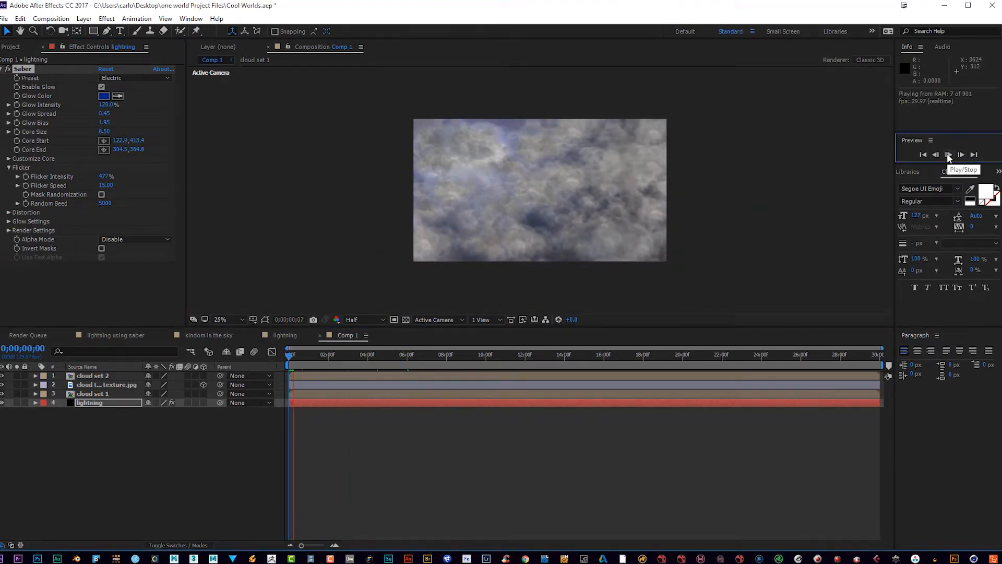
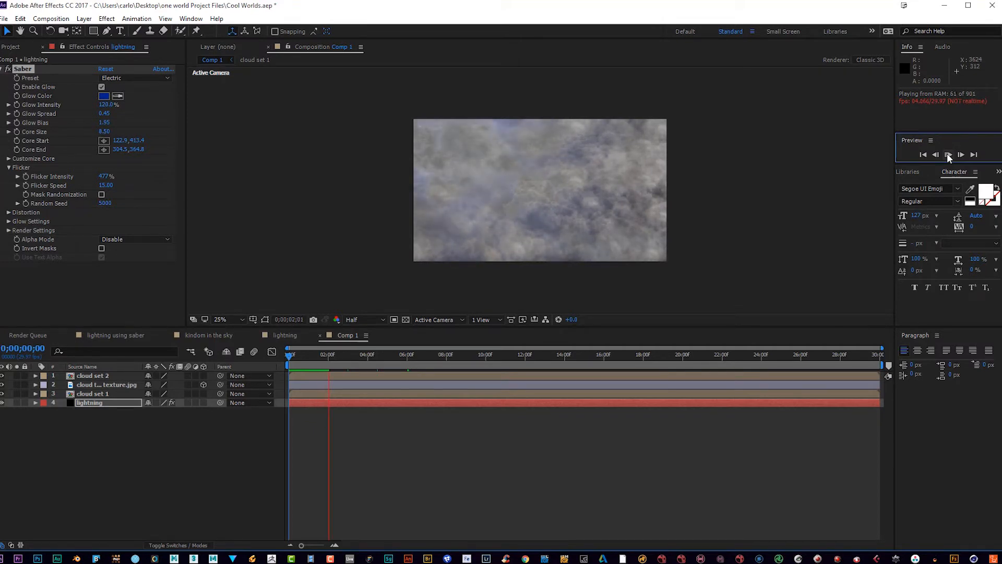
pyautogui.click(948, 155)
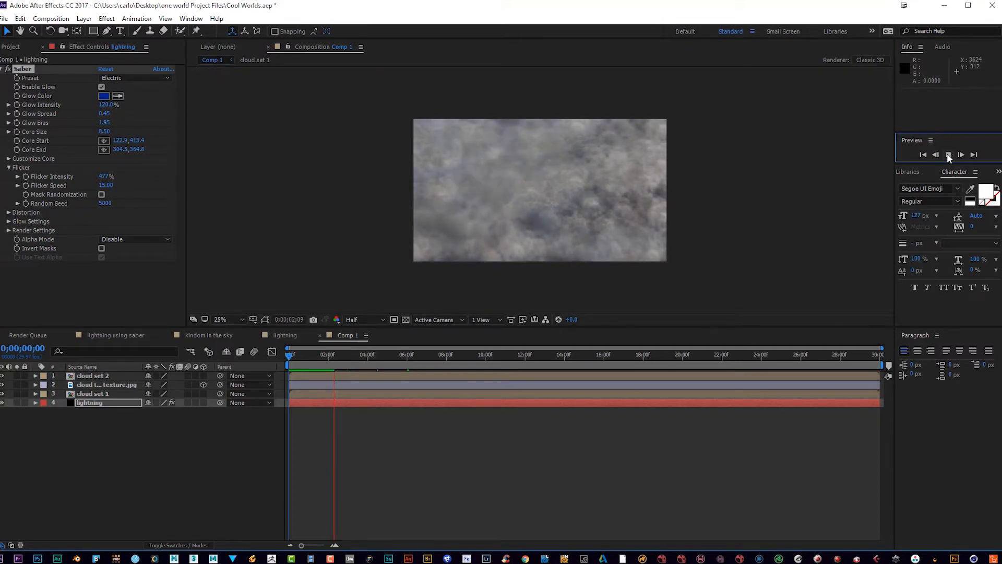
# - Duplicate the lightning layer twice and preview the combined flashes from the first frame
pyautogui.click(87, 402)
pyautogui.hotkey('ctrl', 'd')
pyautogui.hotkey('ctrl', 'd')
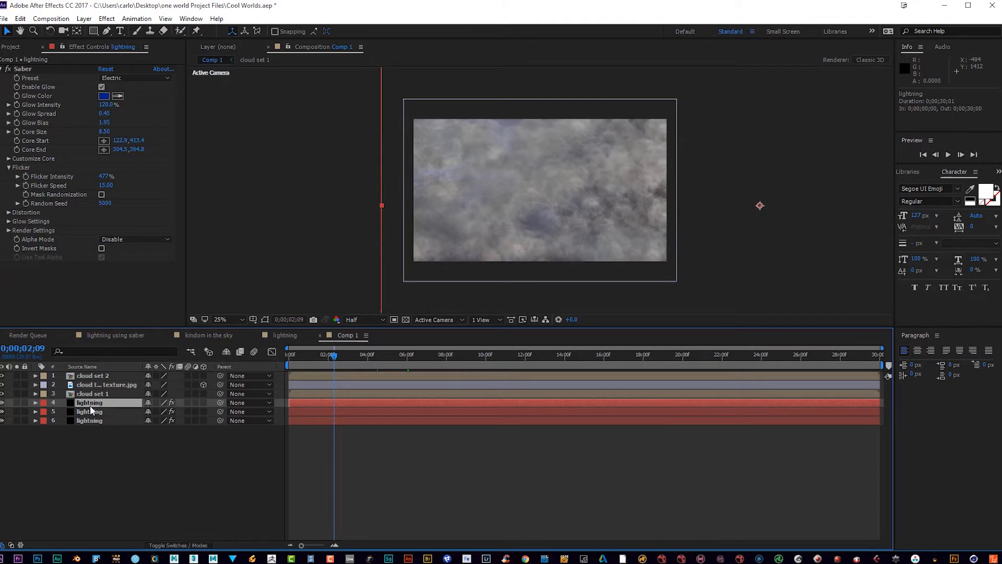
pyautogui.moveTo(334, 355); pyautogui.dragTo(284, 354)
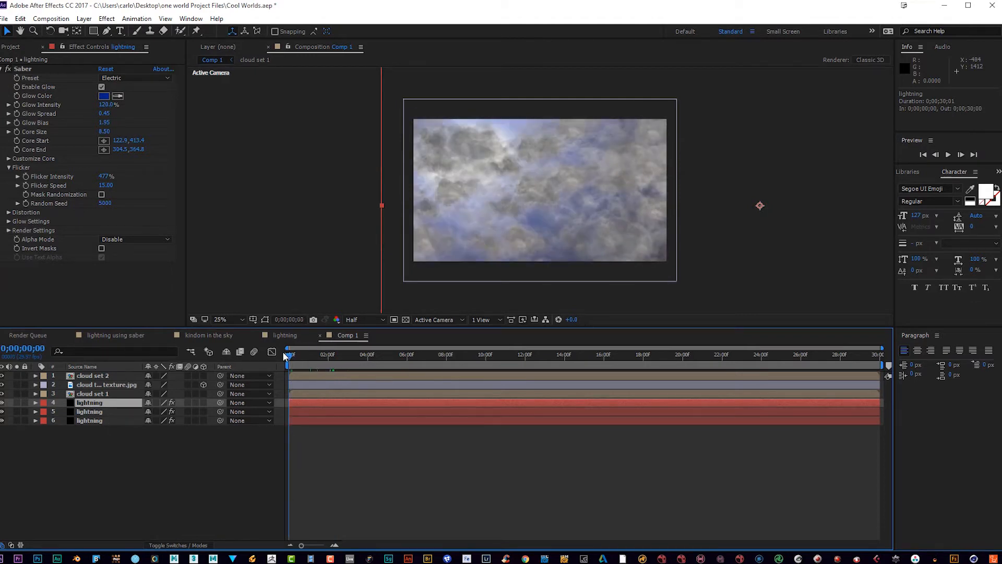
pyautogui.click(948, 155)
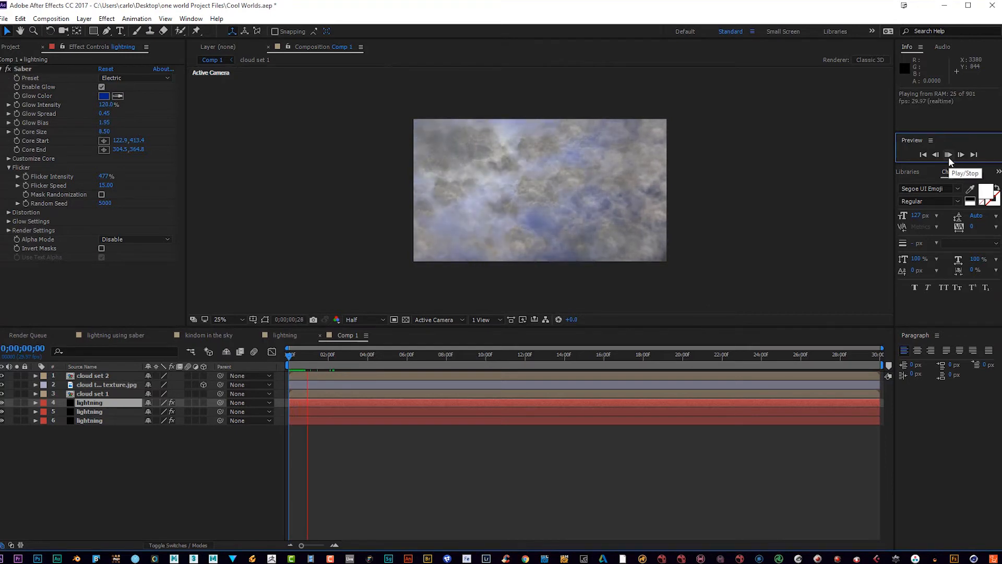
pyautogui.click(948, 155)
# - Move the layer 5 lightning to the upper right of the clouds and the layer 6 lightning to the lower middle
pyautogui.click(100, 412)
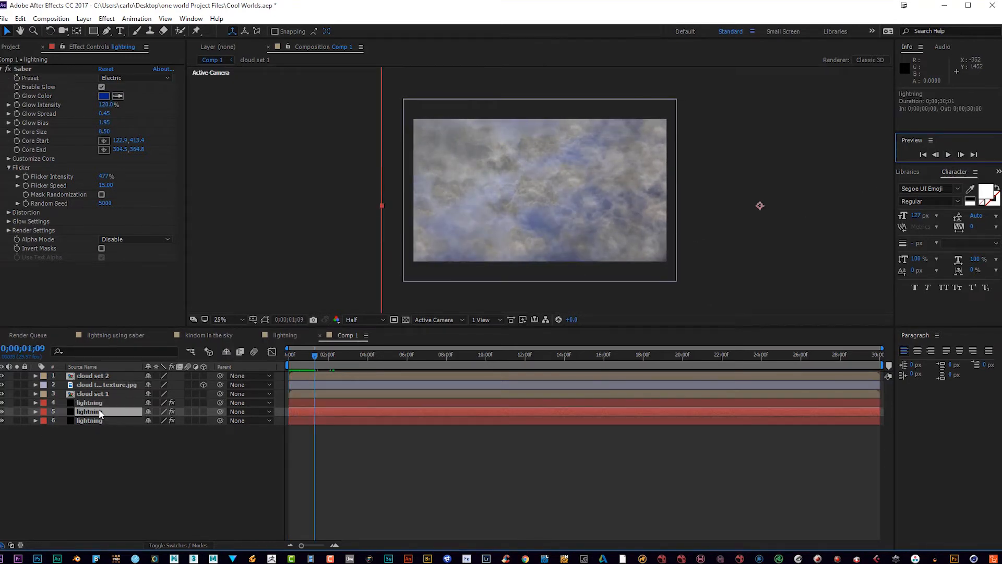
pyautogui.moveTo(455, 202); pyautogui.dragTo(613, 187)
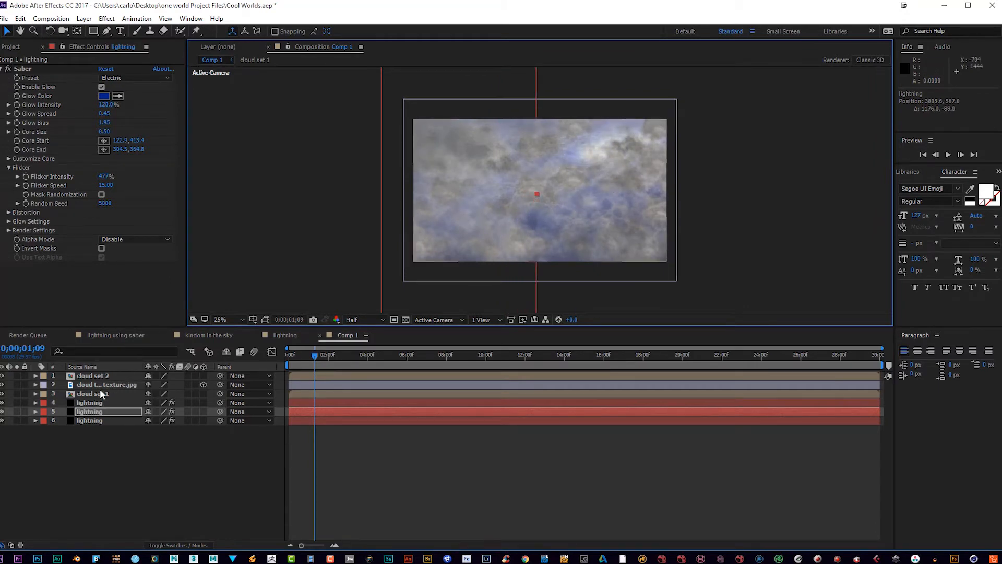
pyautogui.click(99, 421)
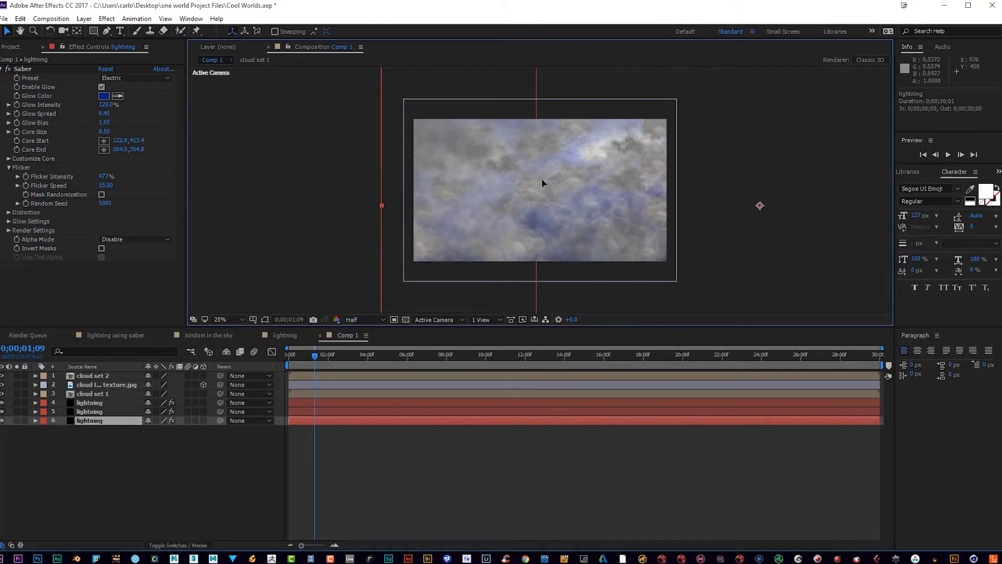
pyautogui.moveTo(543, 183); pyautogui.dragTo(594, 254)
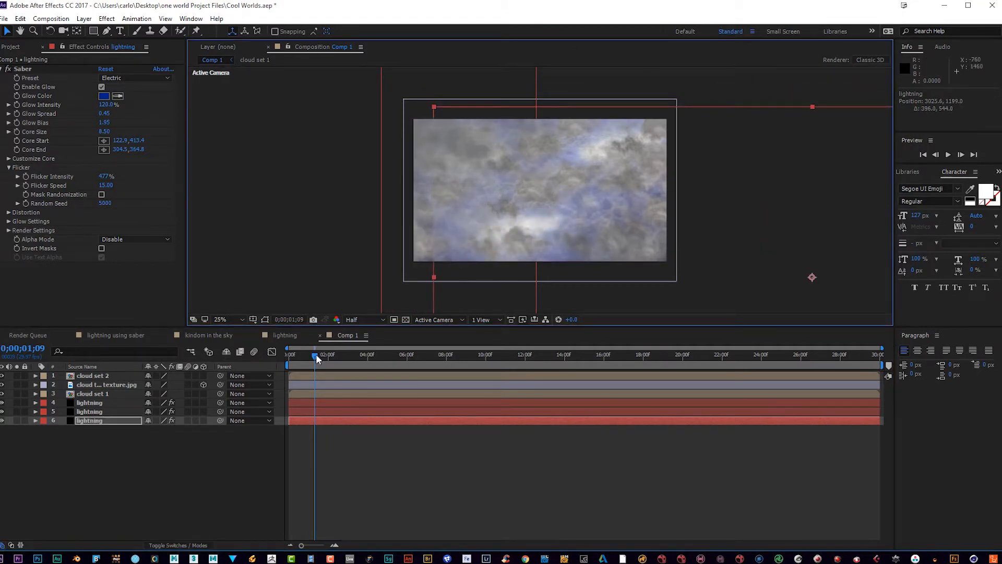
# - Preview the three separately placed lightning flashes from the first frame
pyautogui.moveTo(316, 354); pyautogui.dragTo(278, 354)
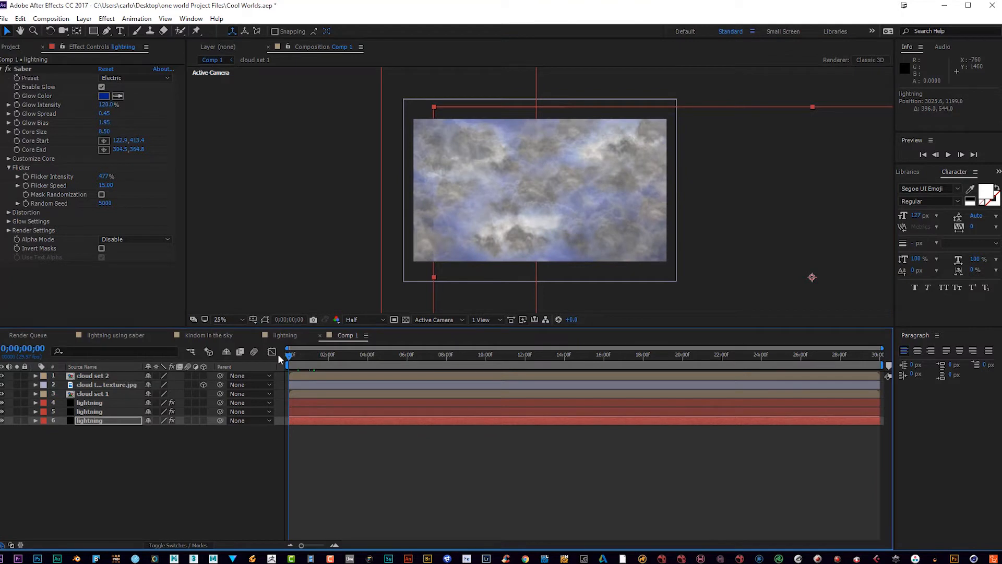
pyautogui.click(951, 154)
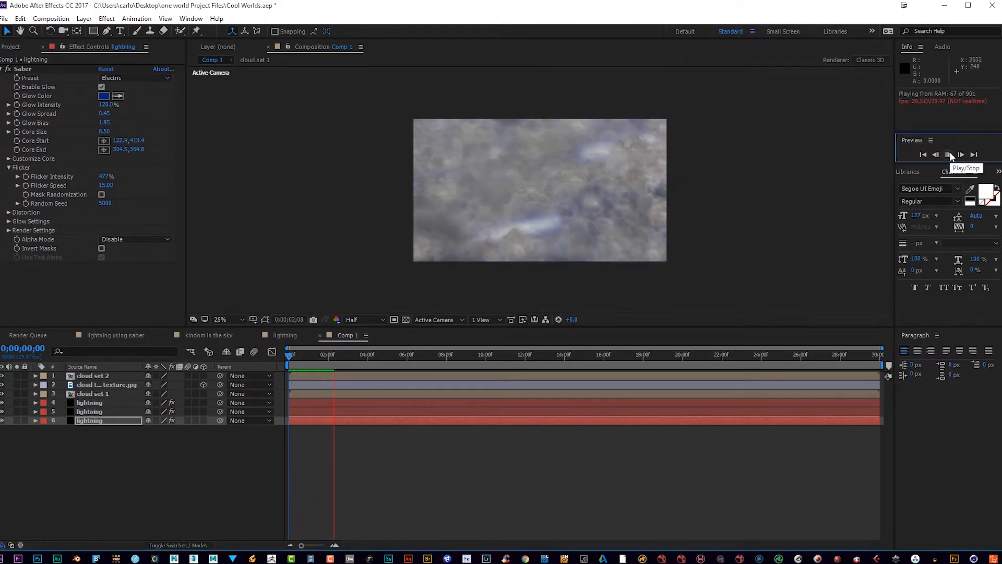
pyautogui.click(950, 154)
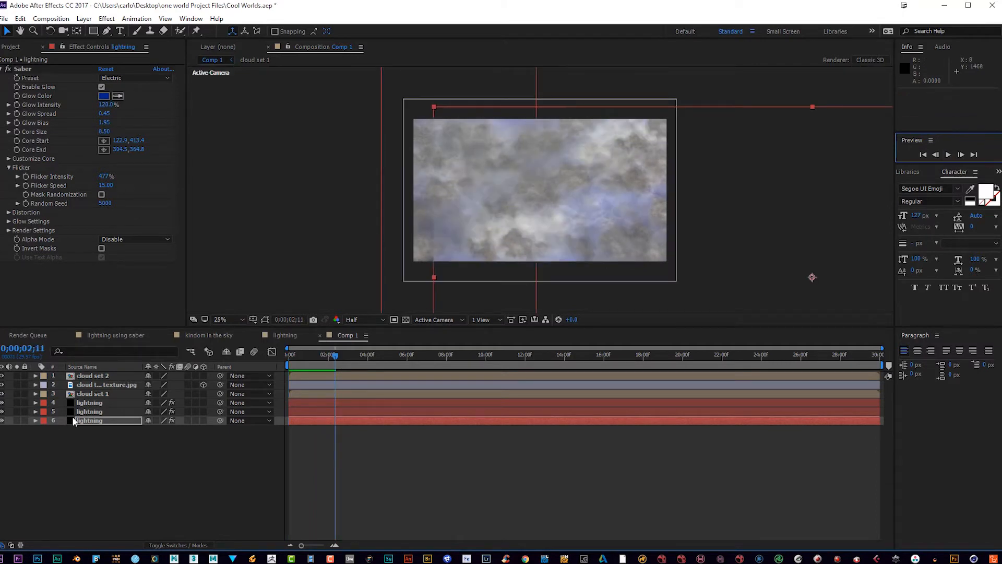
# - Change the layer 4 lightning's glow color to orange and widen that layer by about 5%
pyautogui.click(83, 400)
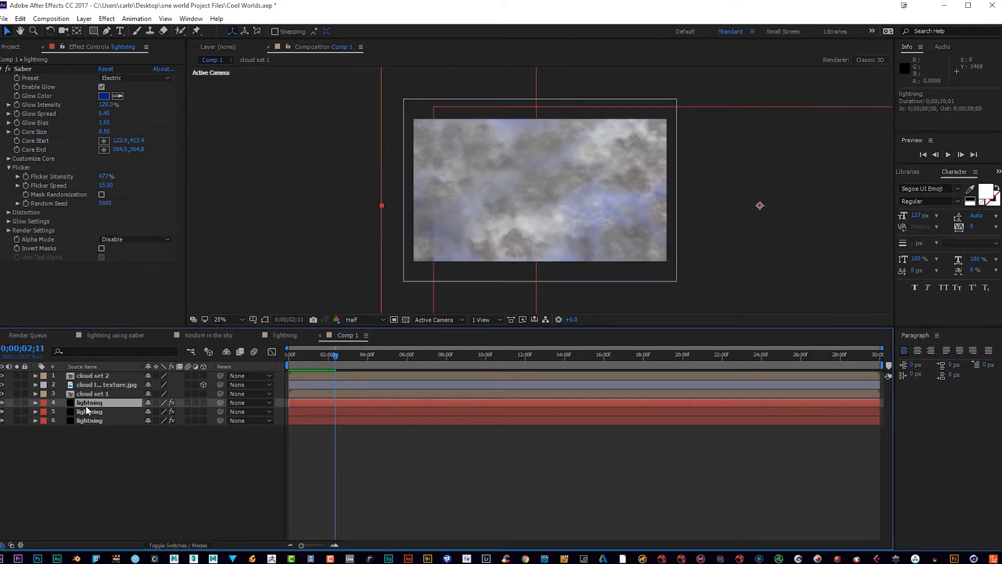
pyautogui.click(105, 96)
pyautogui.click(507, 338)
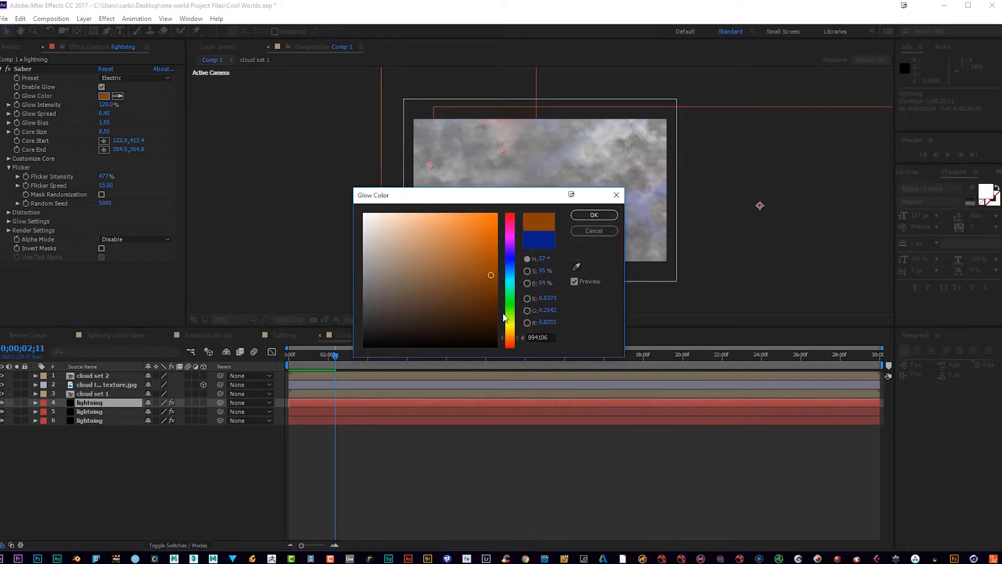
pyautogui.moveTo(494, 301); pyautogui.dragTo(493, 245)
pyautogui.click(594, 216)
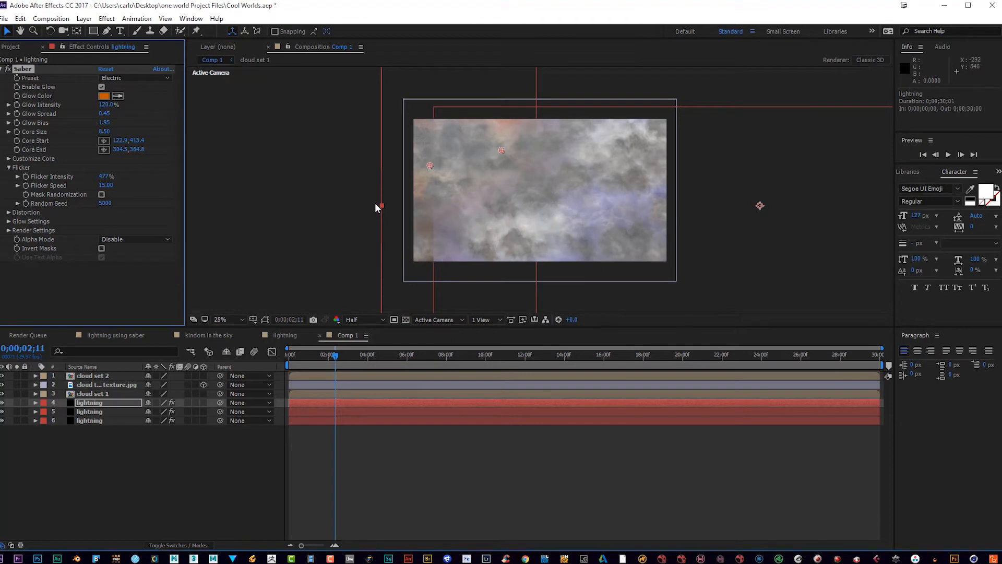
pyautogui.moveTo(385, 206); pyautogui.dragTo(375, 202)
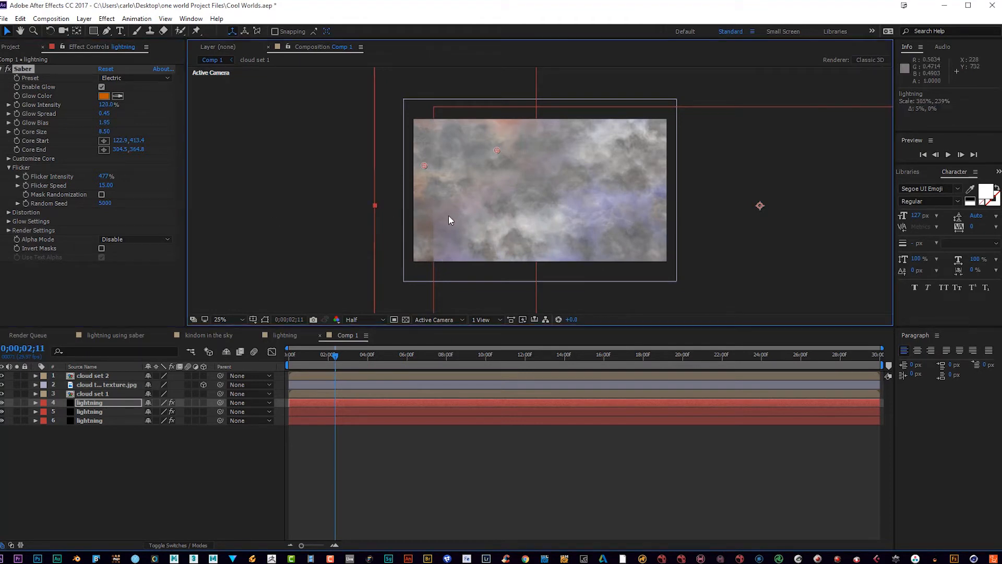
# - Change the layer 5 lightning's glow color to a strong red (B11003)
pyautogui.click(95, 408)
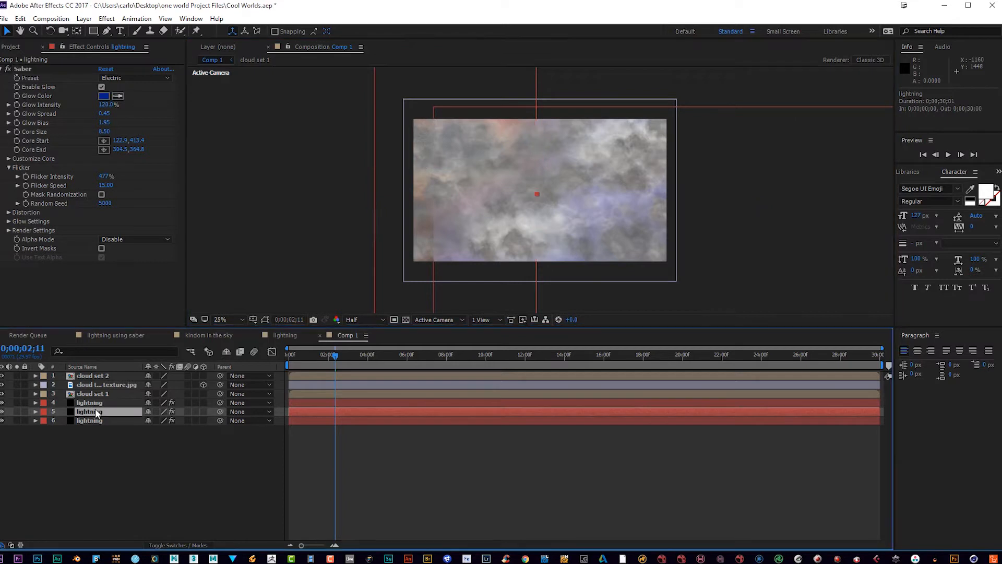
pyautogui.click(105, 95)
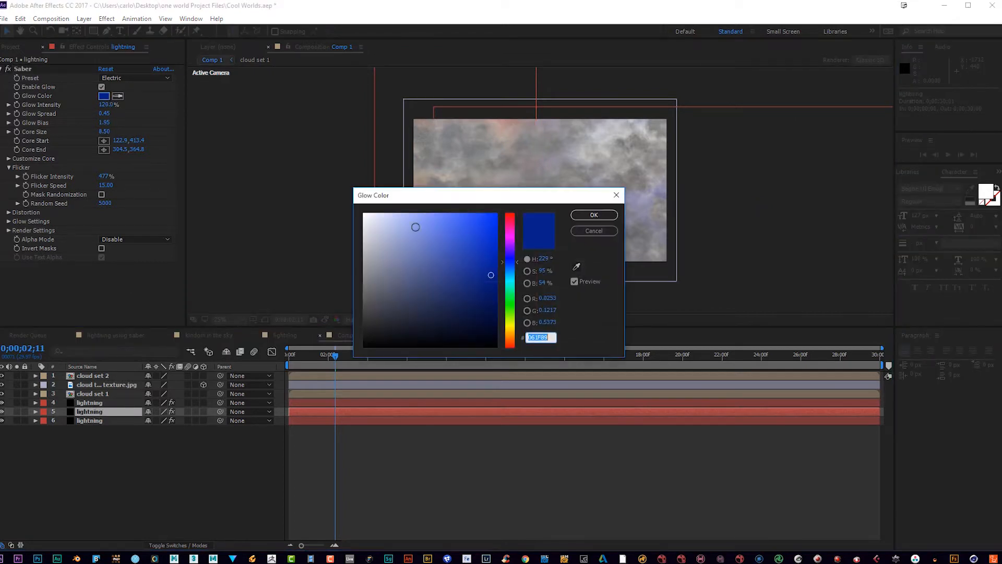
pyautogui.click(511, 217)
pyautogui.click(497, 239)
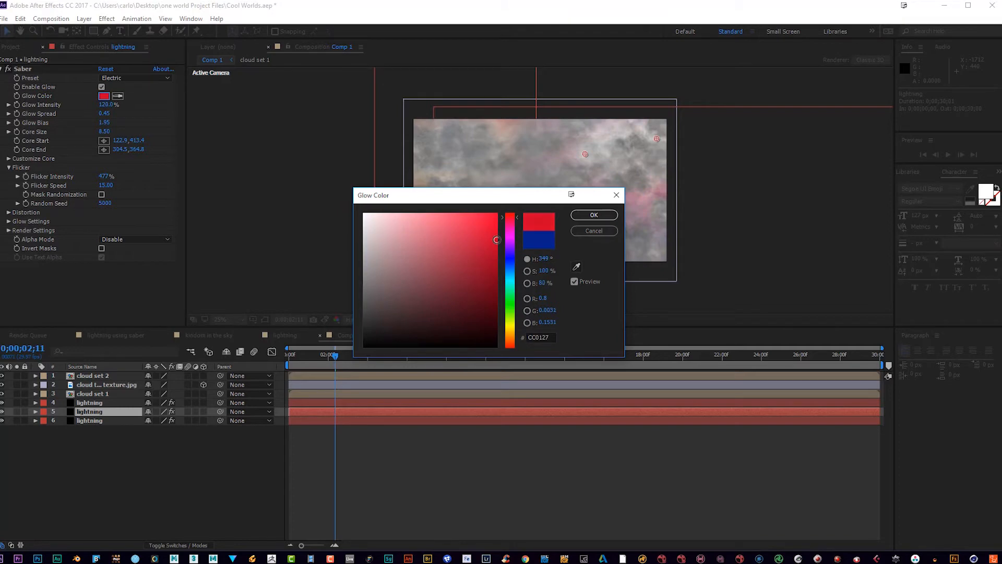
pyautogui.click(507, 224)
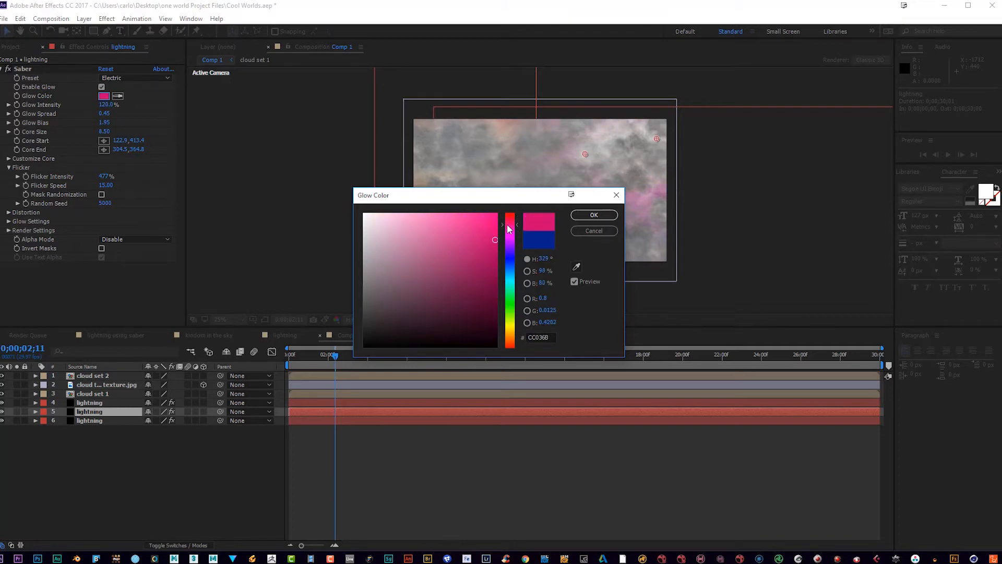
pyautogui.click(507, 345)
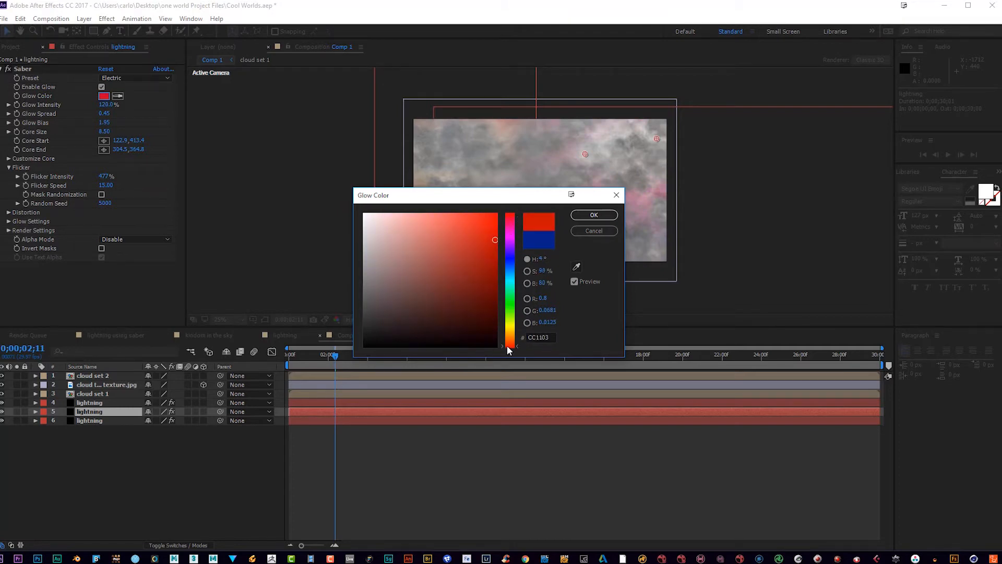
pyautogui.click(494, 254)
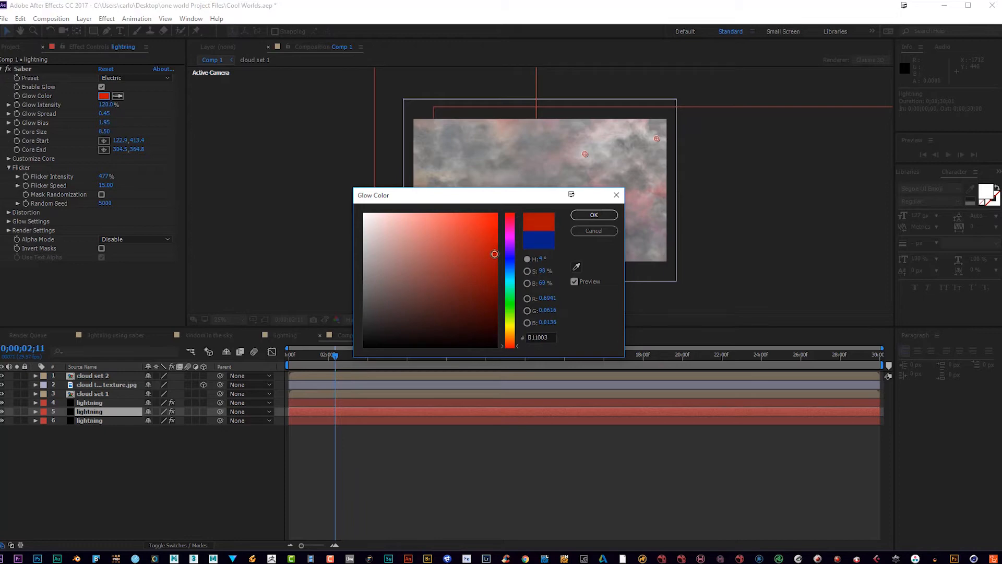
pyautogui.click(594, 215)
# - Change the layer 6 lightning's glow color to a medium-bright yellow
pyautogui.click(86, 422)
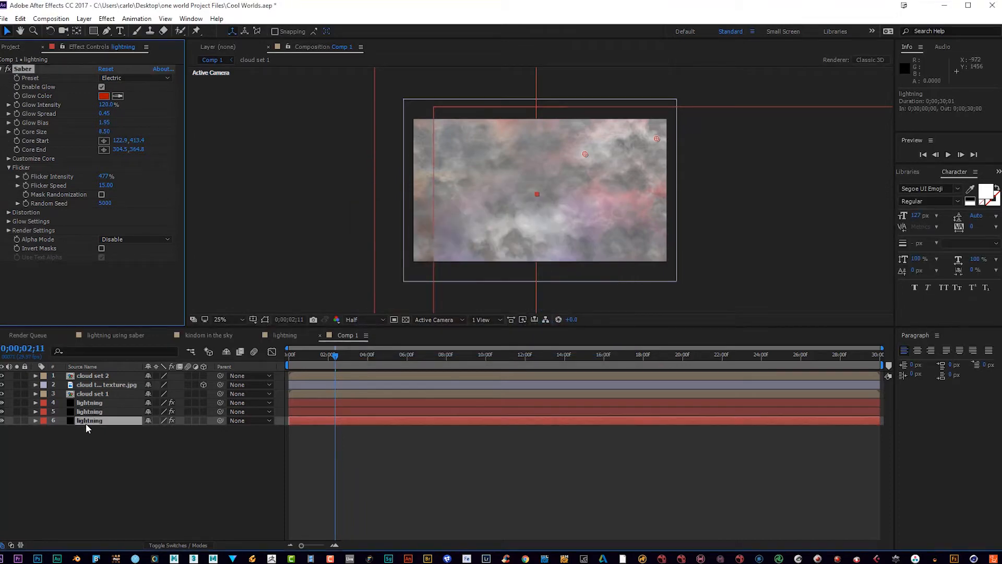
pyautogui.click(104, 97)
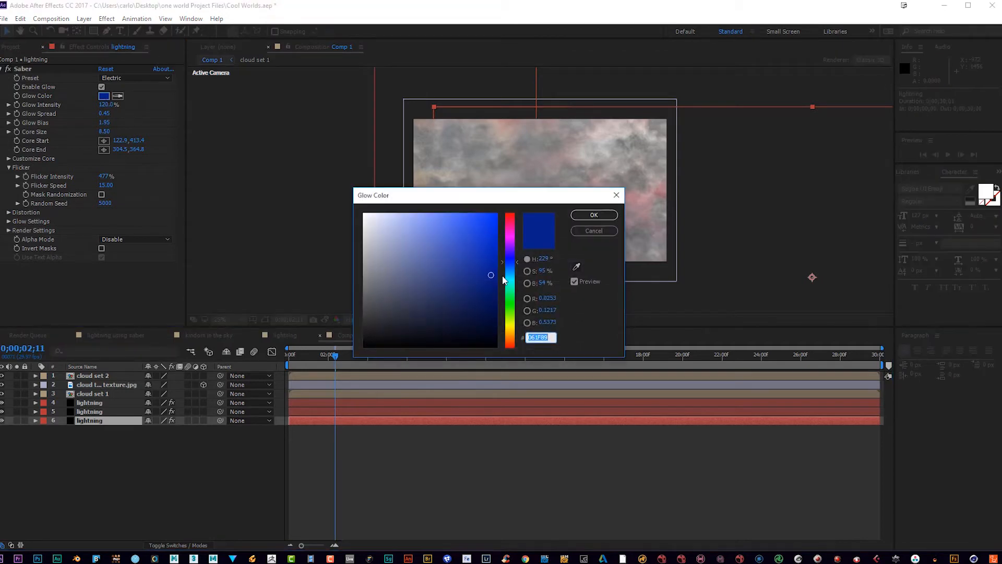
pyautogui.moveTo(509, 326); pyautogui.dragTo(504, 312)
pyautogui.click(508, 324)
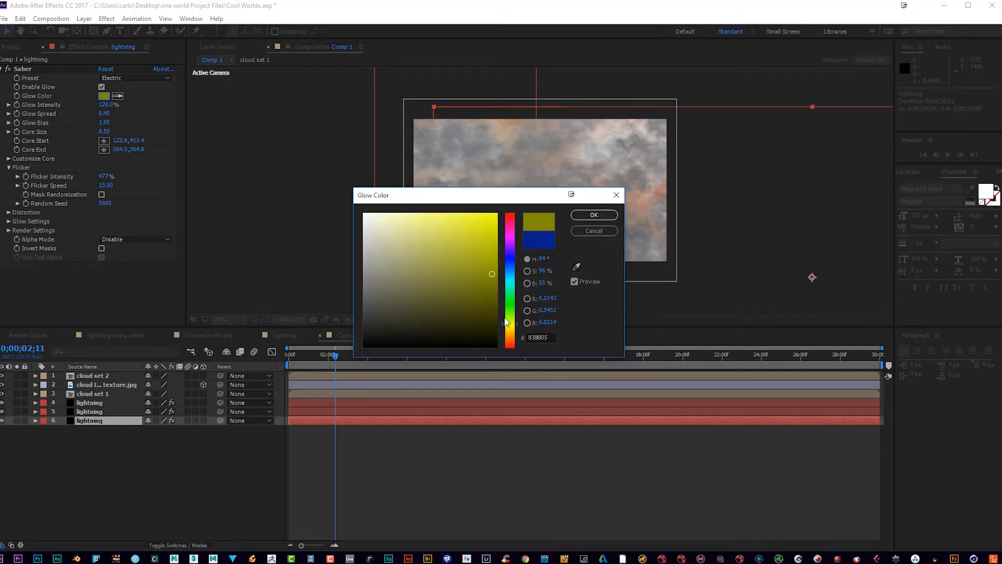
pyautogui.moveTo(497, 278); pyautogui.dragTo(495, 248)
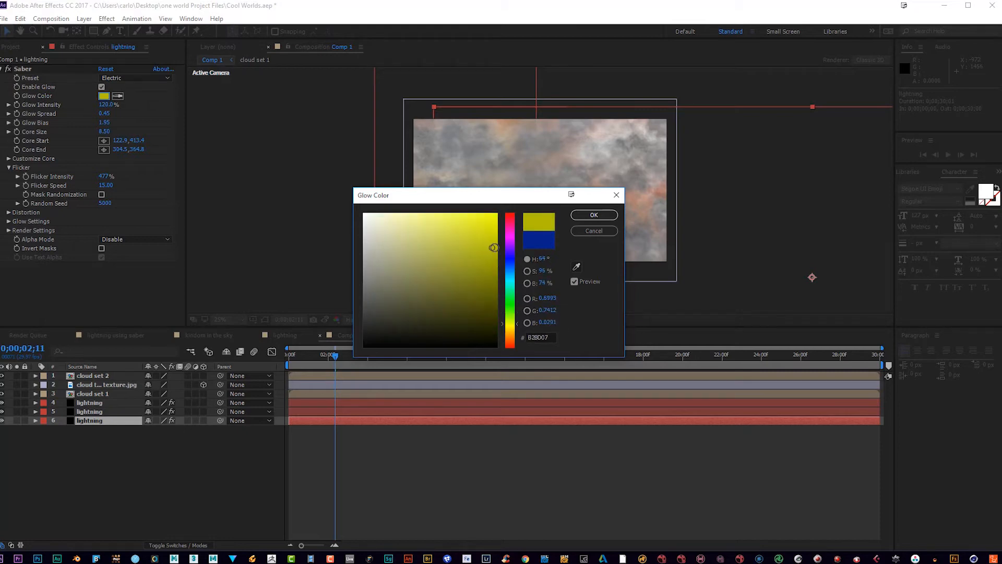
pyautogui.click(595, 215)
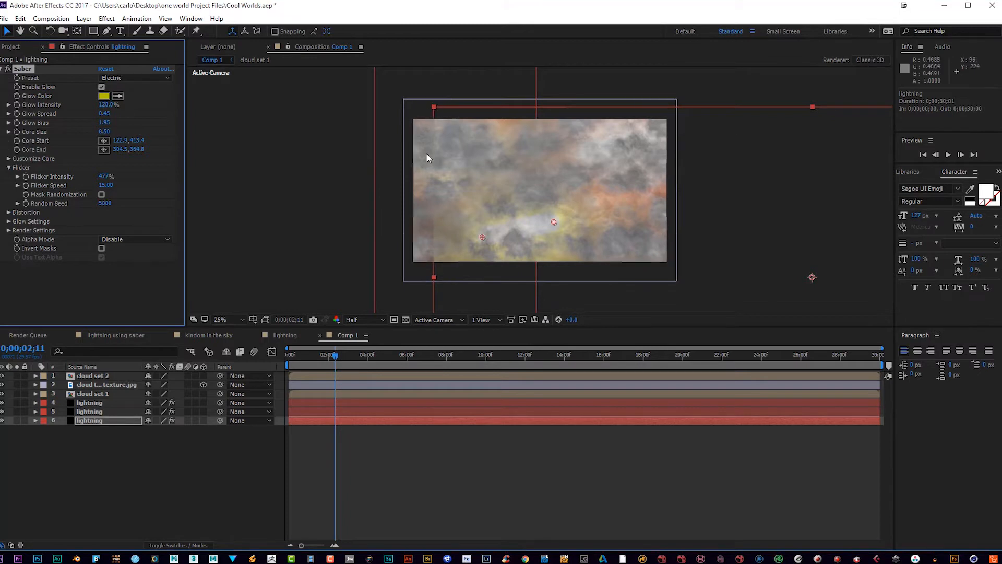
# - Enlarge the layer 6 lightning and move it toward the upper left of the clouds, to position about 3109.6, 847
pyautogui.moveTo(431, 105); pyautogui.dragTo(381, 64)
pyautogui.moveTo(459, 156); pyautogui.dragTo(461, 131)
pyautogui.moveTo(477, 202); pyautogui.dragTo(487, 180)
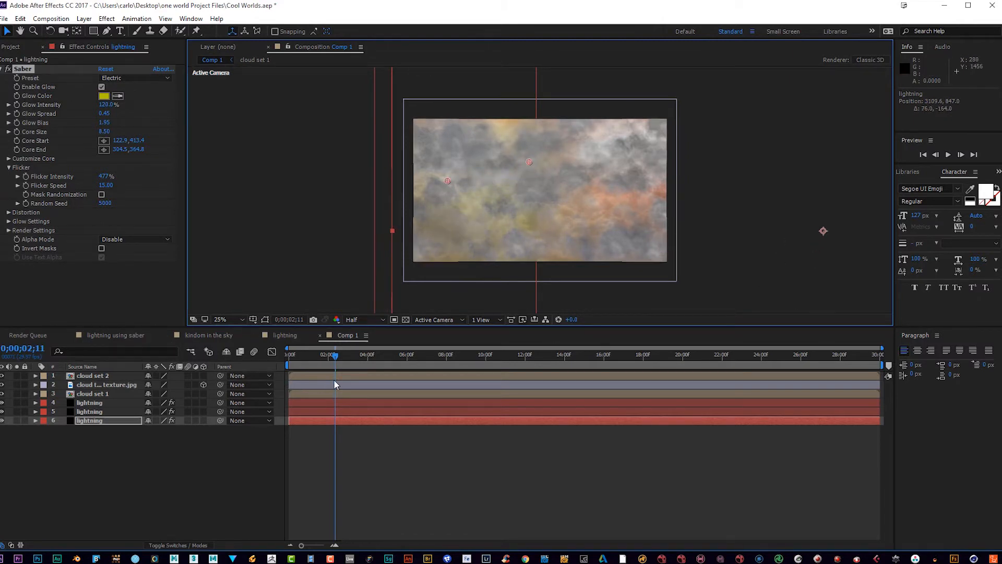
# - Preview the recolored lightning flashes from the first frame
pyautogui.moveTo(337, 360); pyautogui.dragTo(281, 348)
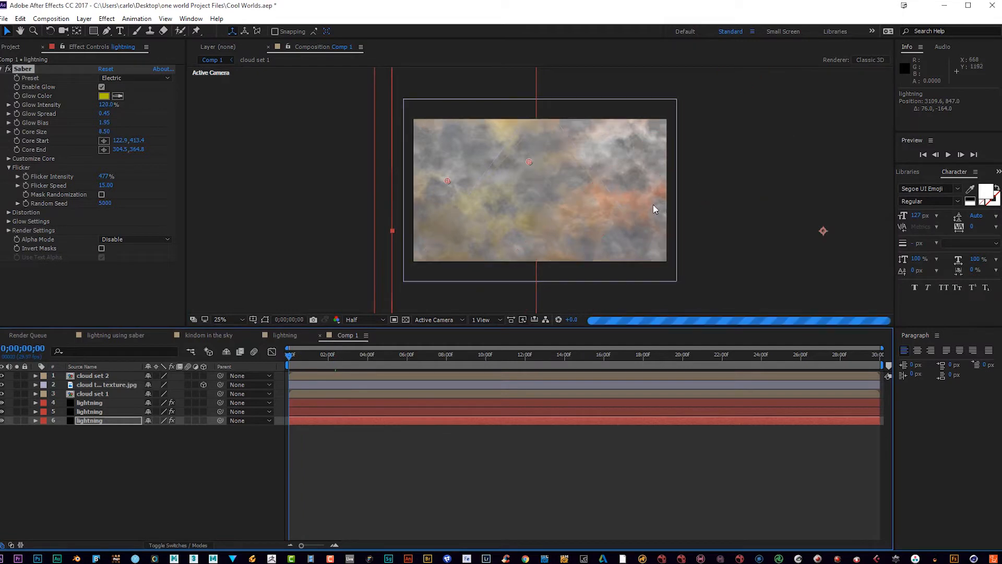
pyautogui.click(947, 153)
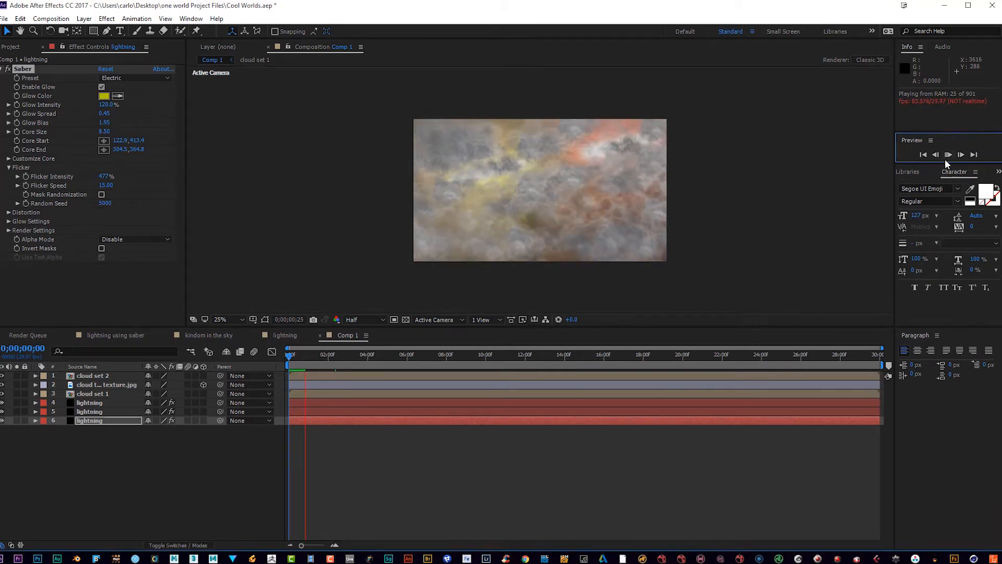
pyautogui.click(951, 153)
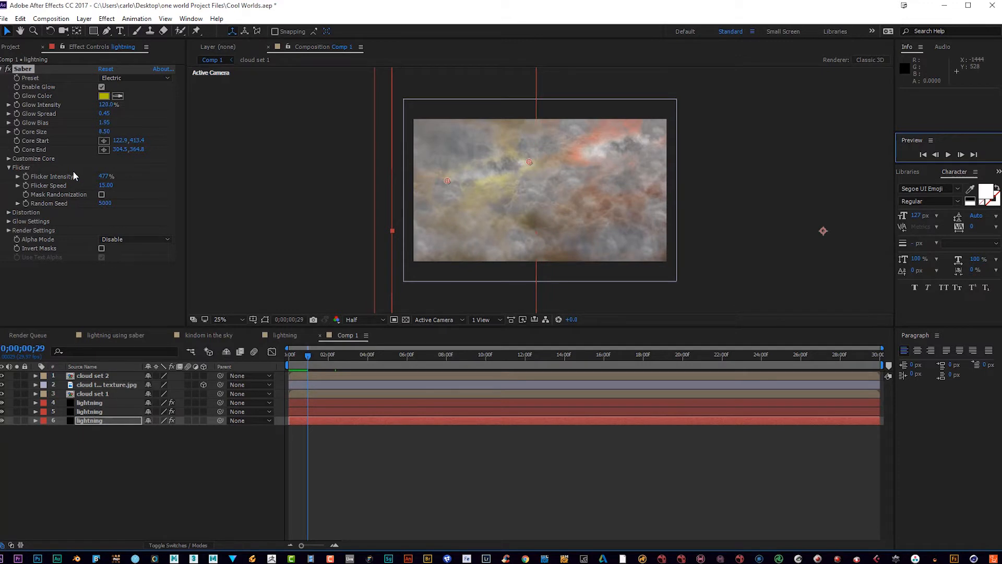
# - Lower the layer 4 lightning's flicker intensity to 287%
pyautogui.click(86, 411)
pyautogui.click(88, 406)
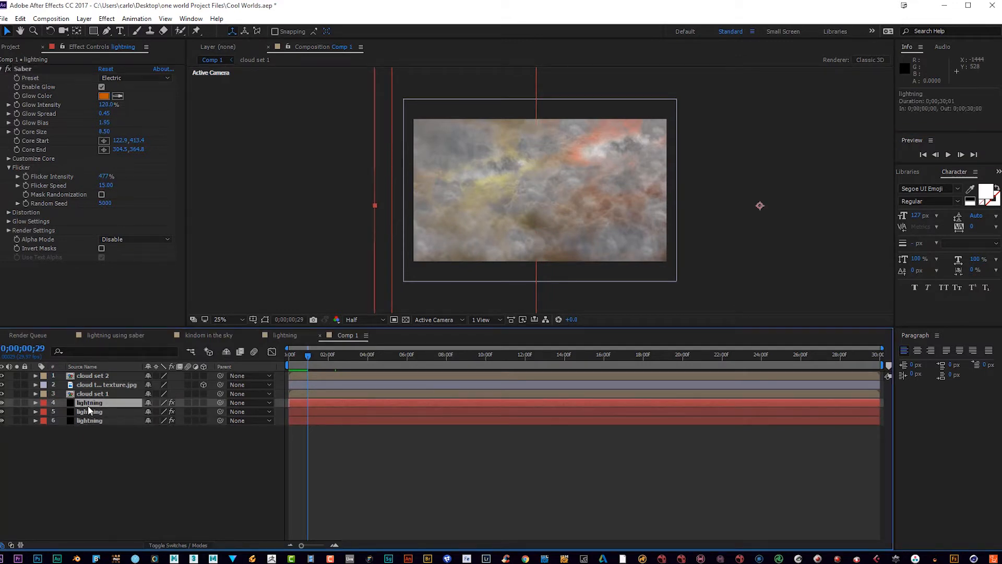
pyautogui.click(89, 409)
pyautogui.click(85, 403)
pyautogui.moveTo(103, 182); pyautogui.dragTo(31, 172)
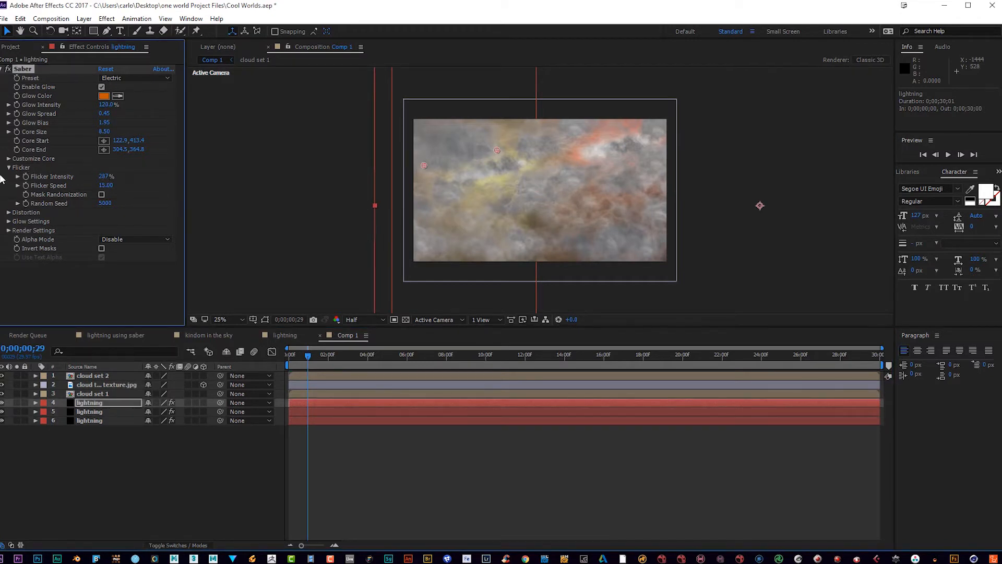
# - Set the layer 5 lightning's flicker intensity to 150%
pyautogui.click(79, 412)
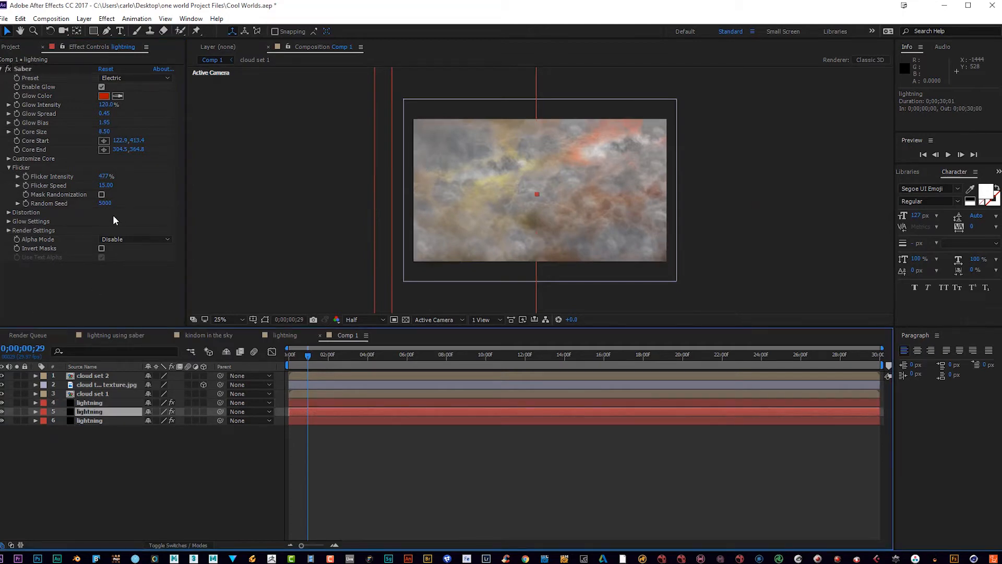
pyautogui.click(104, 178)
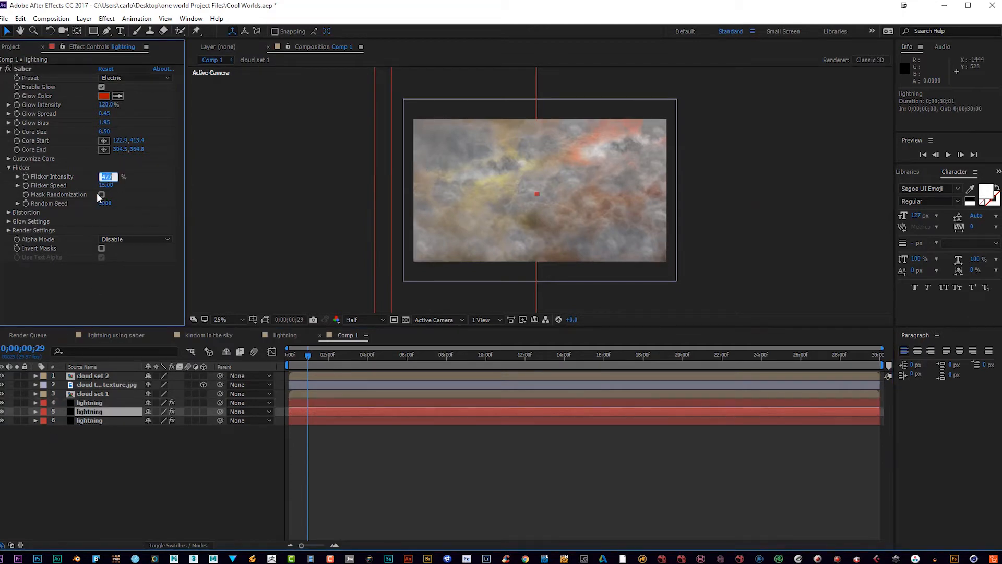
pyautogui.write('150')
pyautogui.press('Return')
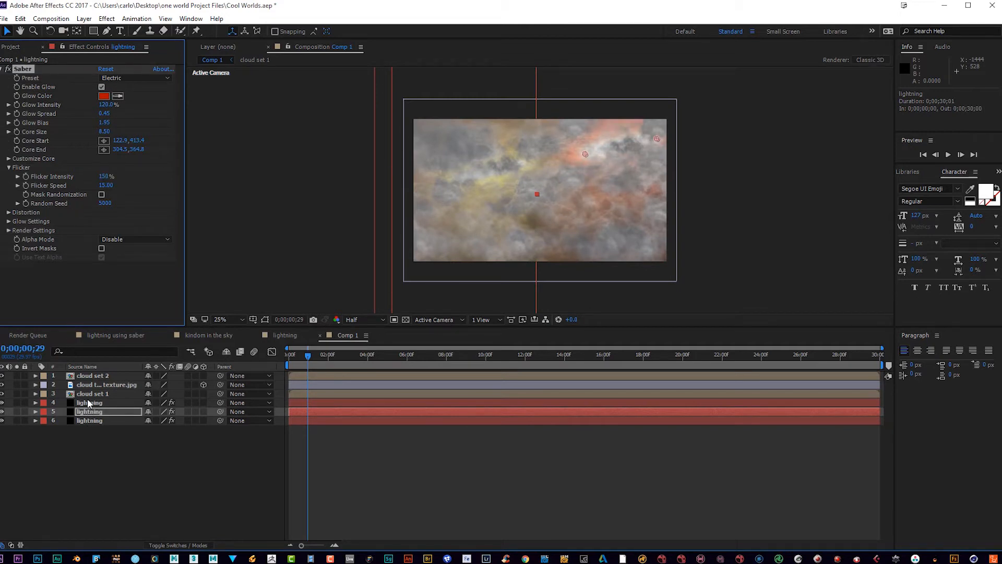
# - Raise the layer 6 lightning's flicker intensity to 500%
pyautogui.click(88, 420)
pyautogui.click(106, 176)
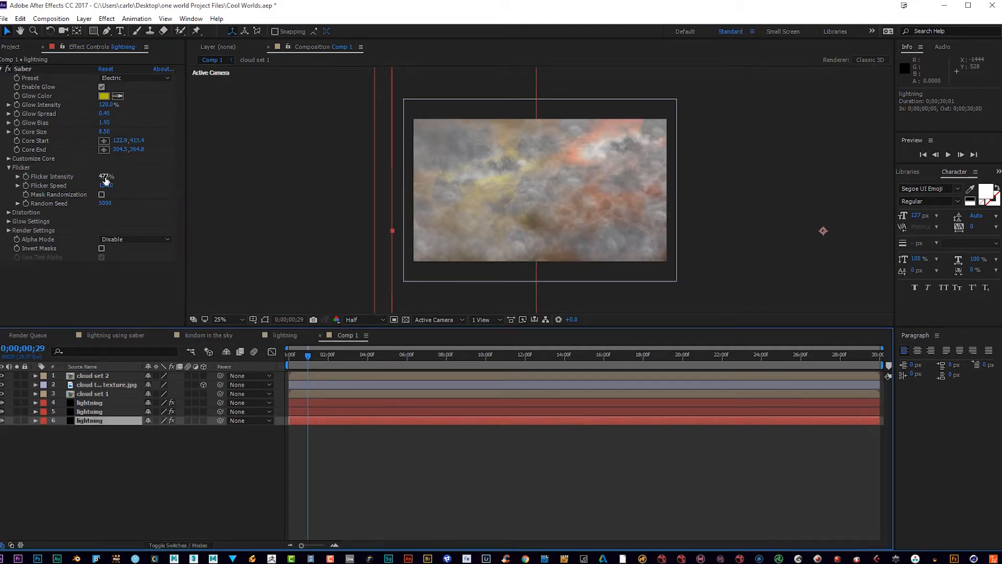
pyautogui.press('Return')
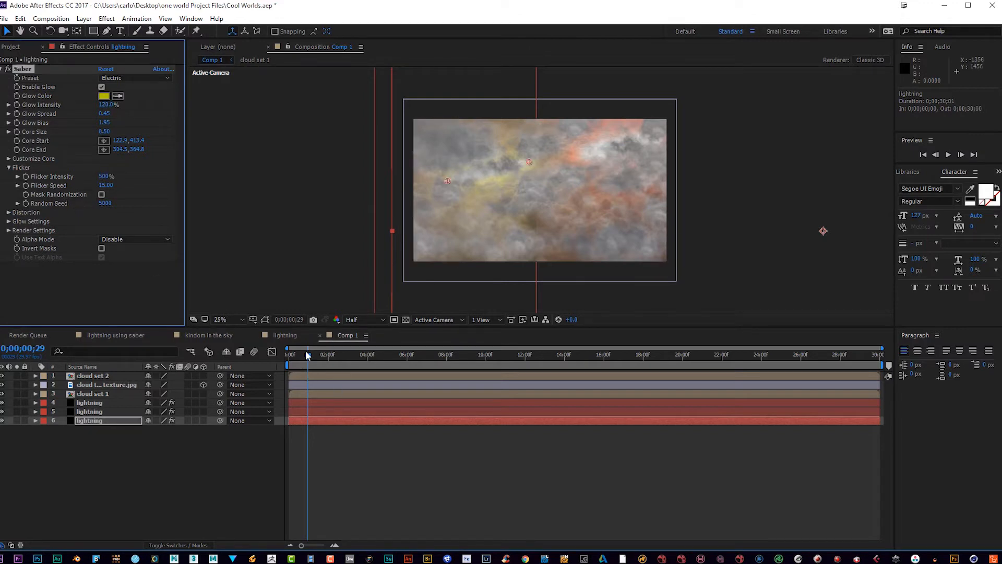
# - Preview the three lightning layers with their different flicker intensities from the first frame
pyautogui.moveTo(307, 353); pyautogui.dragTo(277, 353)
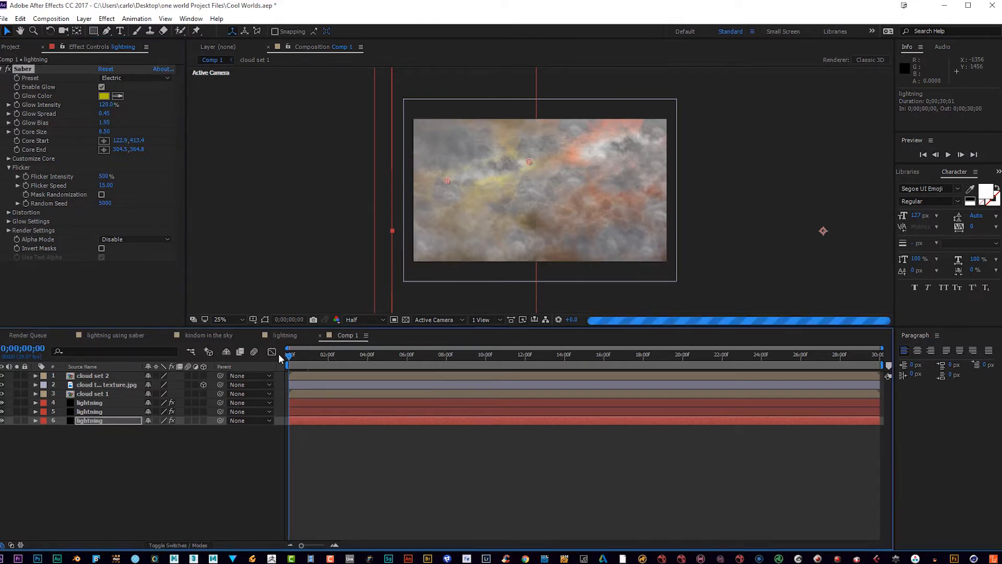
pyautogui.click(948, 154)
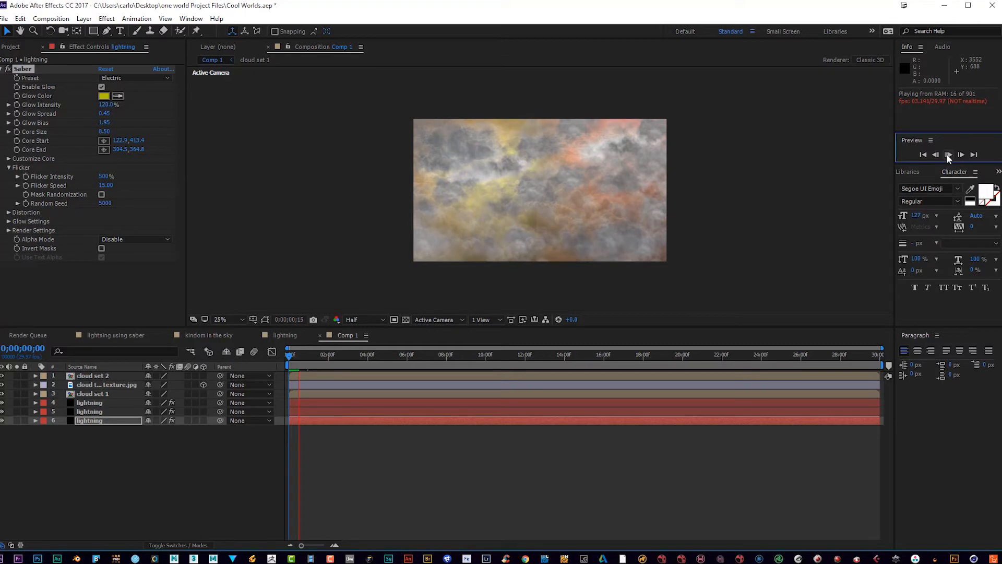
pyautogui.click(947, 153)
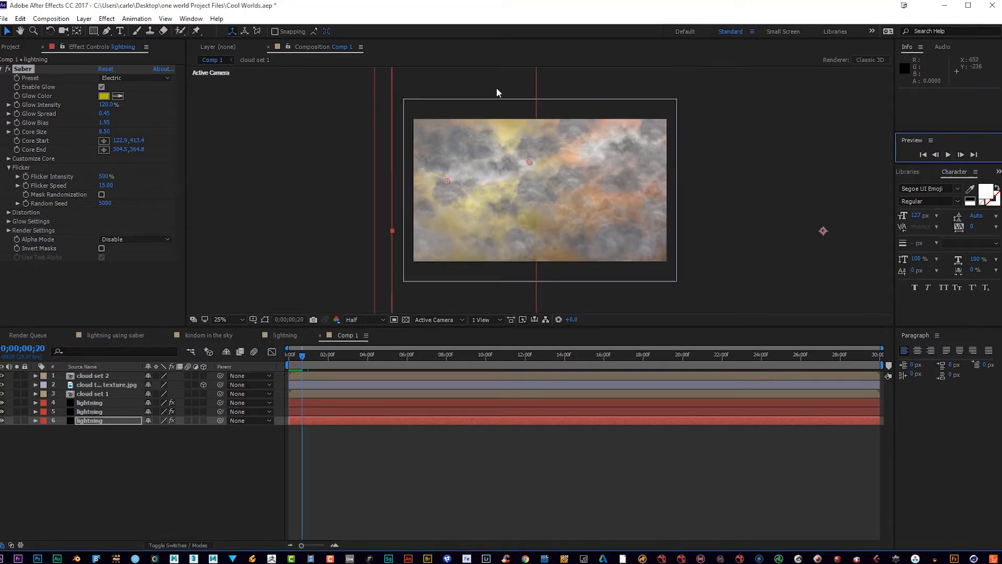
# - Change the layer 6 lightning's glow color to a slightly darkened orange
pyautogui.click(104, 96)
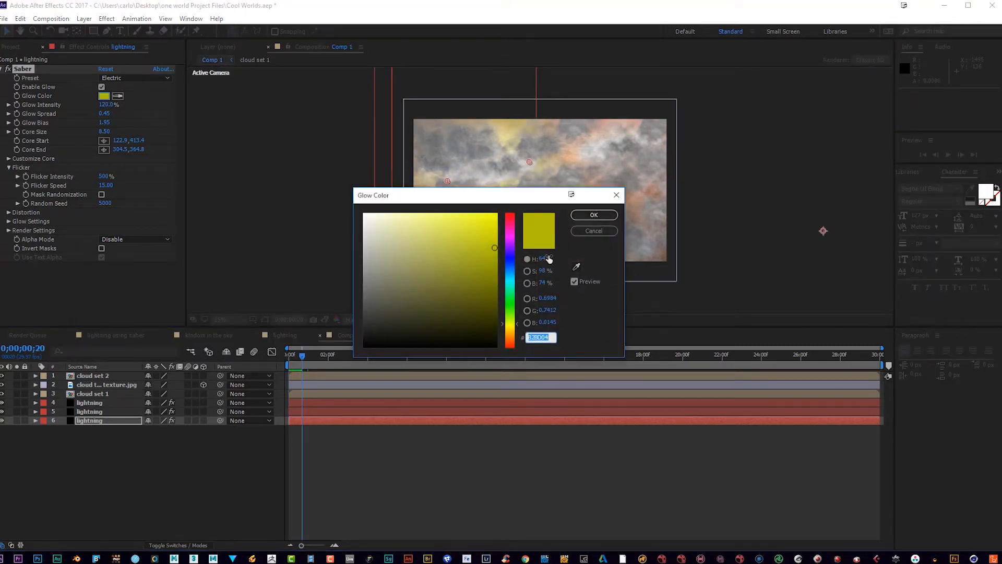
pyautogui.click(510, 337)
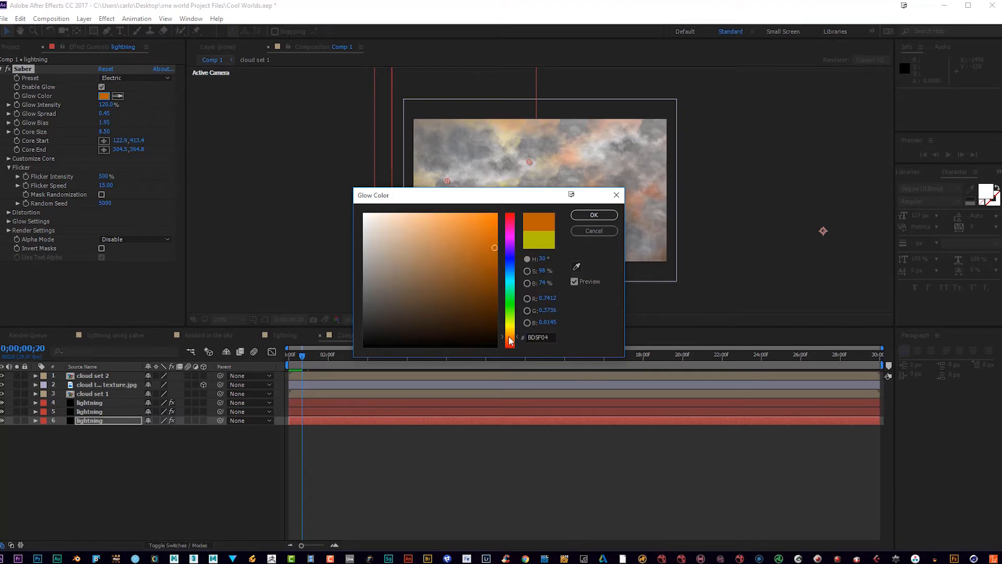
pyautogui.moveTo(496, 252); pyautogui.dragTo(496, 259)
pyautogui.click(589, 214)
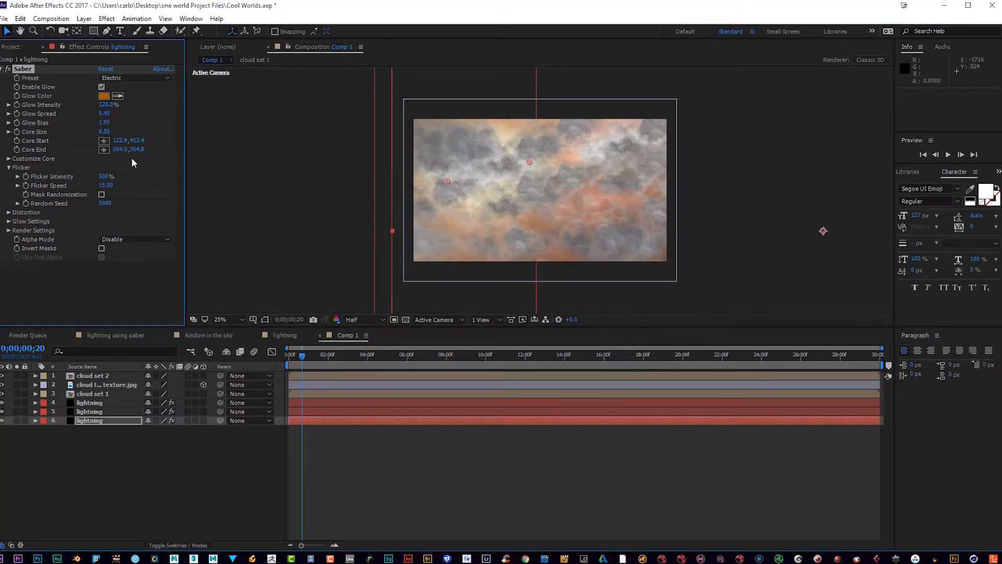
# - Change the layer 5 lightning's glow color to a very dark orange-brown
pyautogui.click(86, 413)
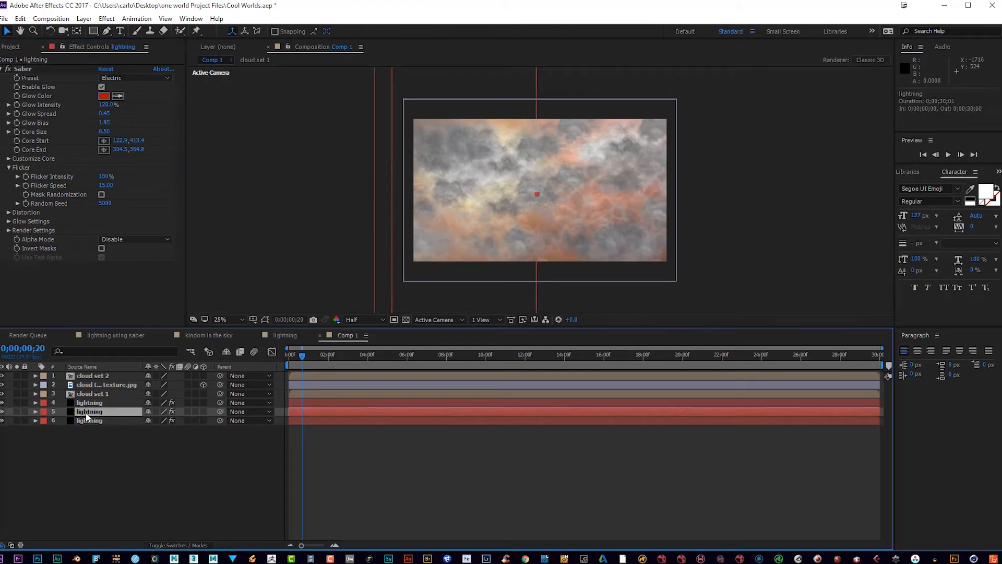
pyautogui.click(104, 95)
pyautogui.click(510, 338)
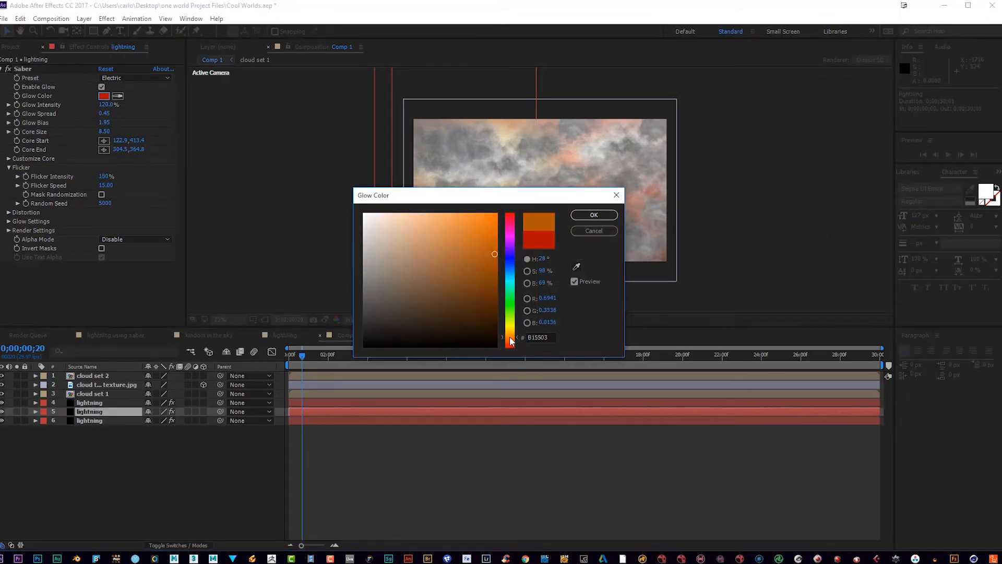
pyautogui.click(495, 316)
pyautogui.click(598, 214)
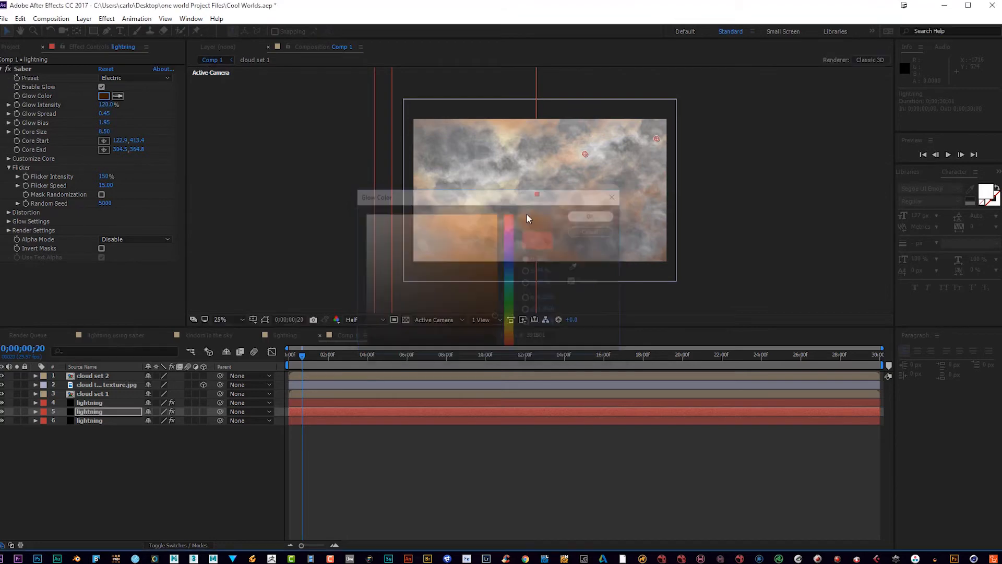
# - Change the layer 4 lightning's glow color to blue (0721C2) and return the playhead to the first frame
pyautogui.click(105, 400)
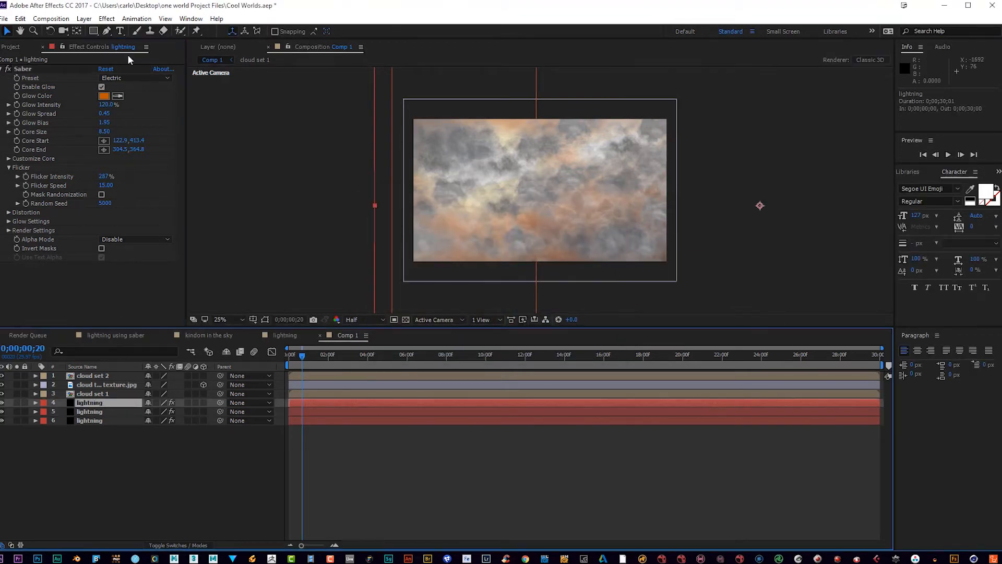
pyautogui.click(104, 96)
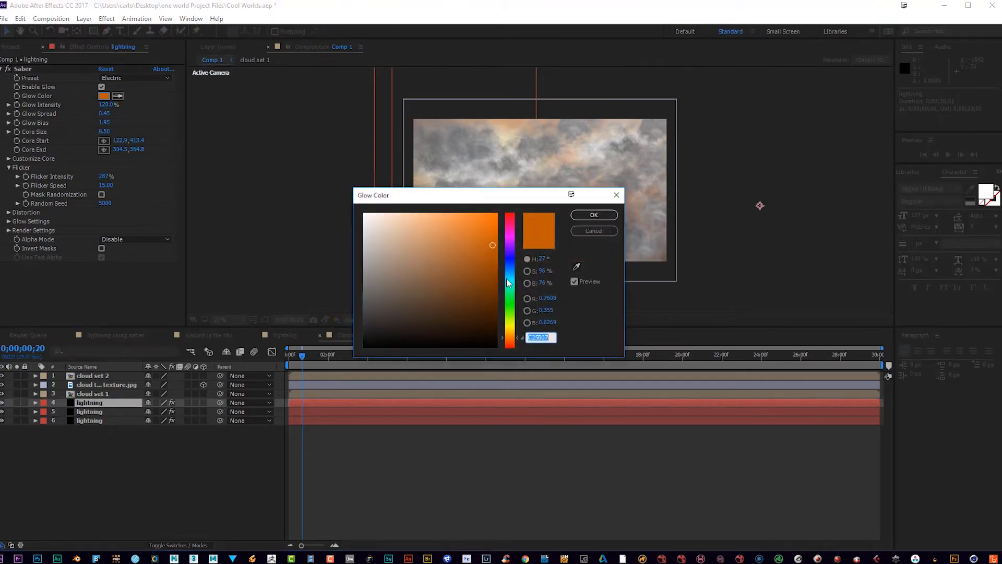
pyautogui.moveTo(507, 277); pyautogui.dragTo(509, 261)
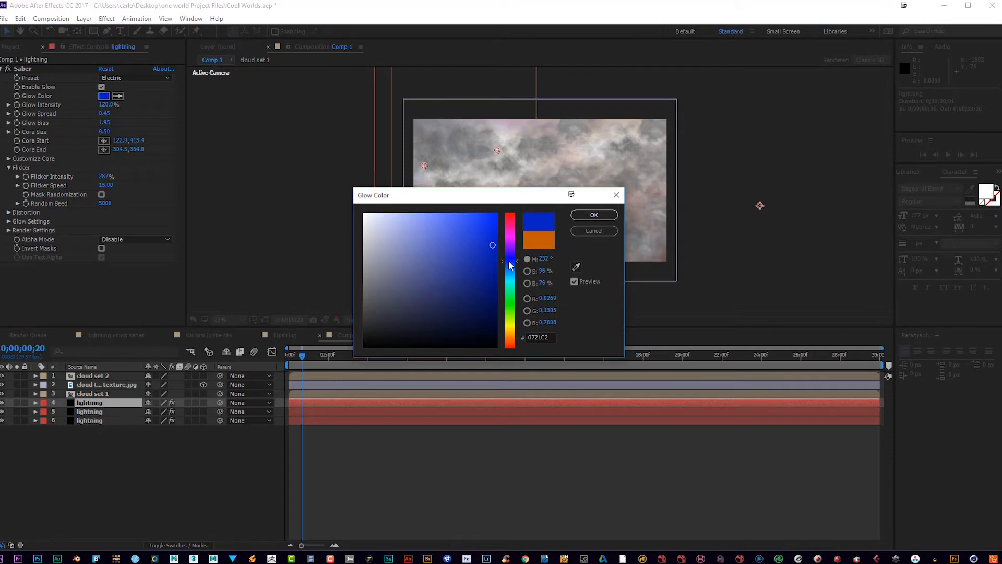
pyautogui.click(594, 215)
pyautogui.moveTo(303, 359); pyautogui.dragTo(289, 359)
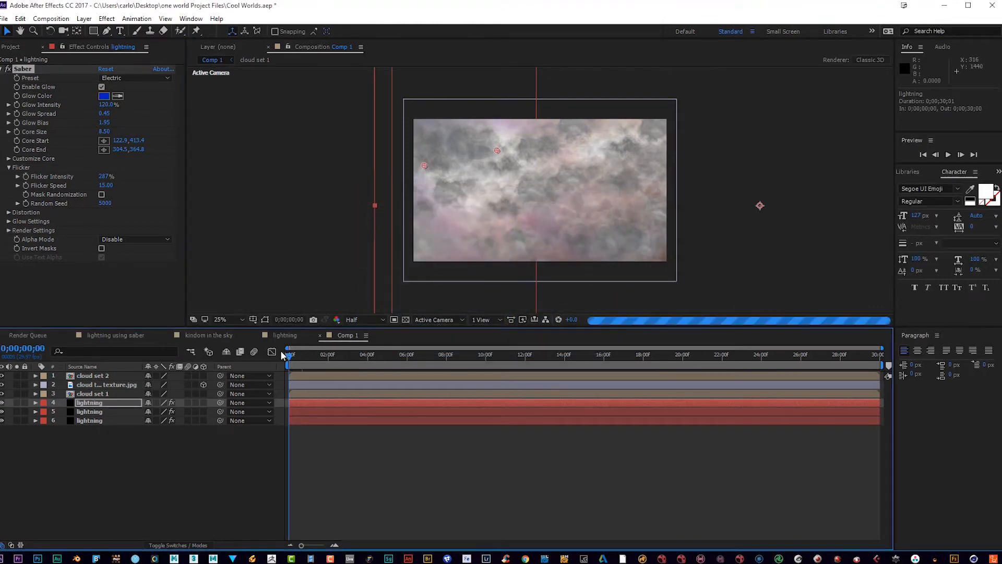
# - Preview the recolored lightning from the first frame and change the layer 5 lightning's glow color to dark blue (030C64)
pyautogui.click(949, 155)
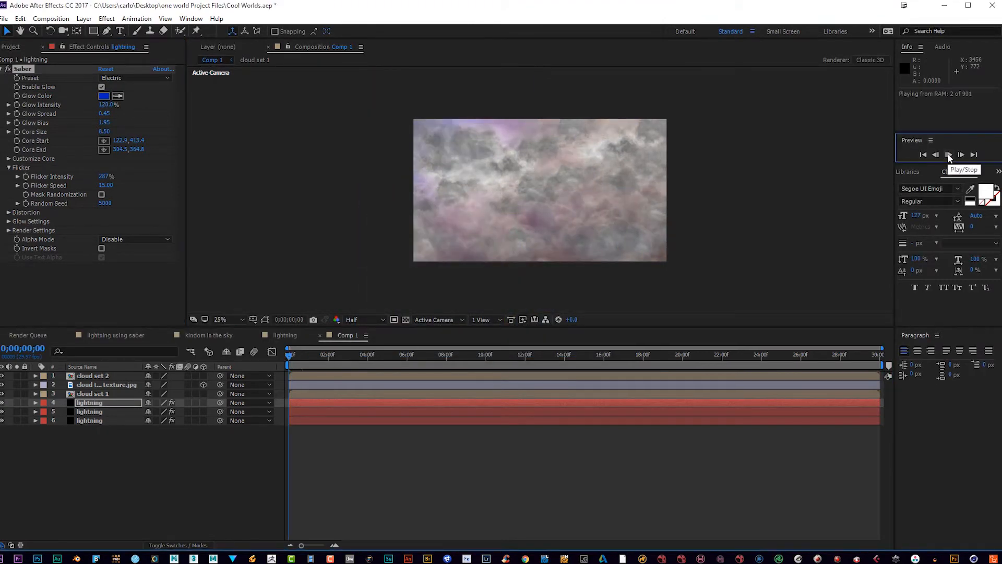
pyautogui.press('space')
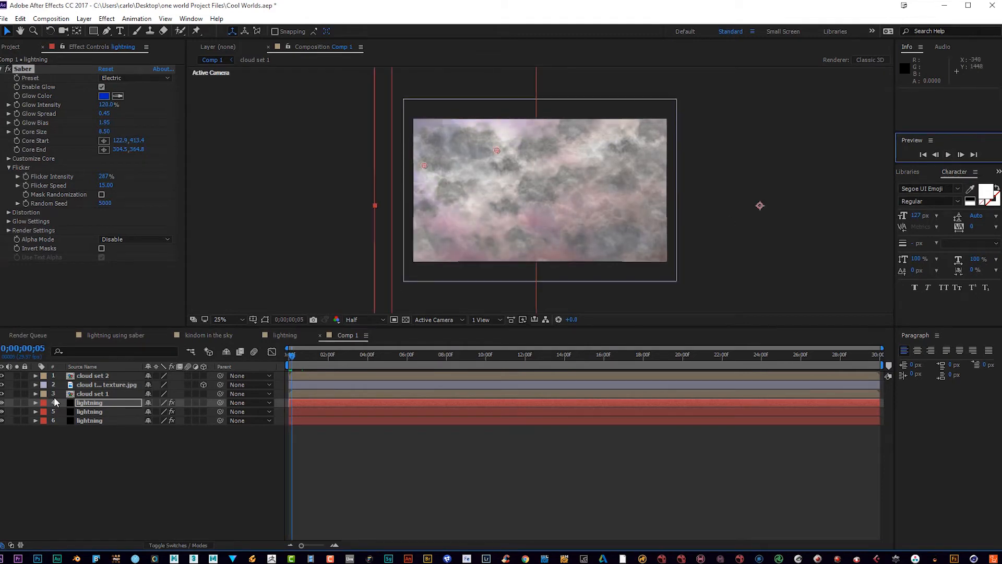
pyautogui.click(83, 410)
pyautogui.click(104, 96)
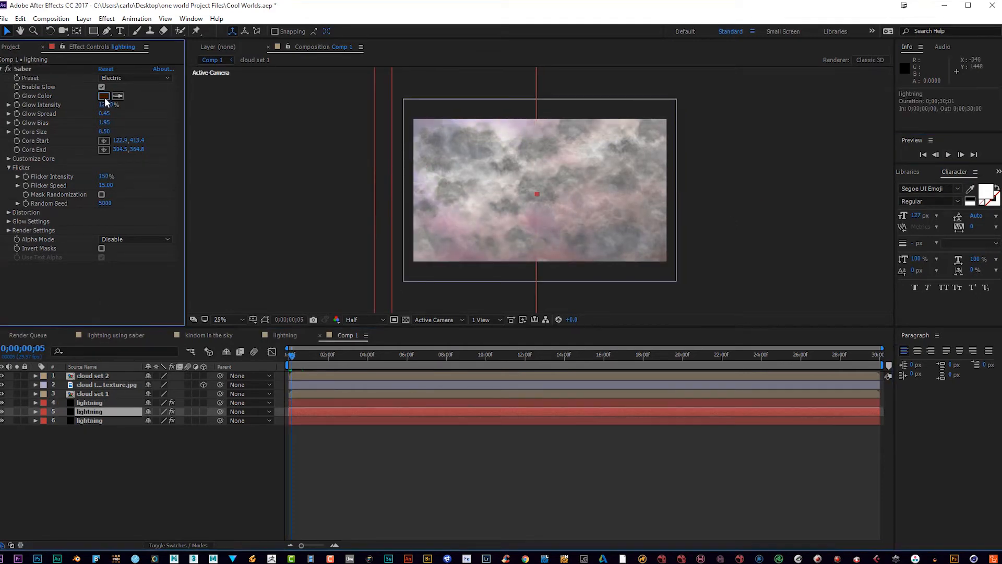
pyautogui.moveTo(512, 266); pyautogui.dragTo(510, 260)
pyautogui.moveTo(496, 317); pyautogui.dragTo(493, 295)
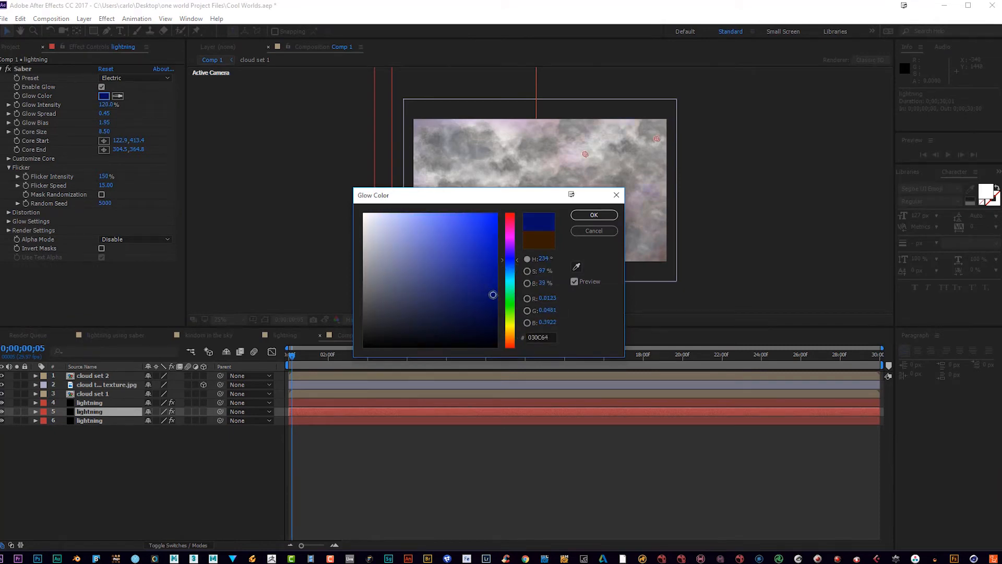
pyautogui.click(574, 218)
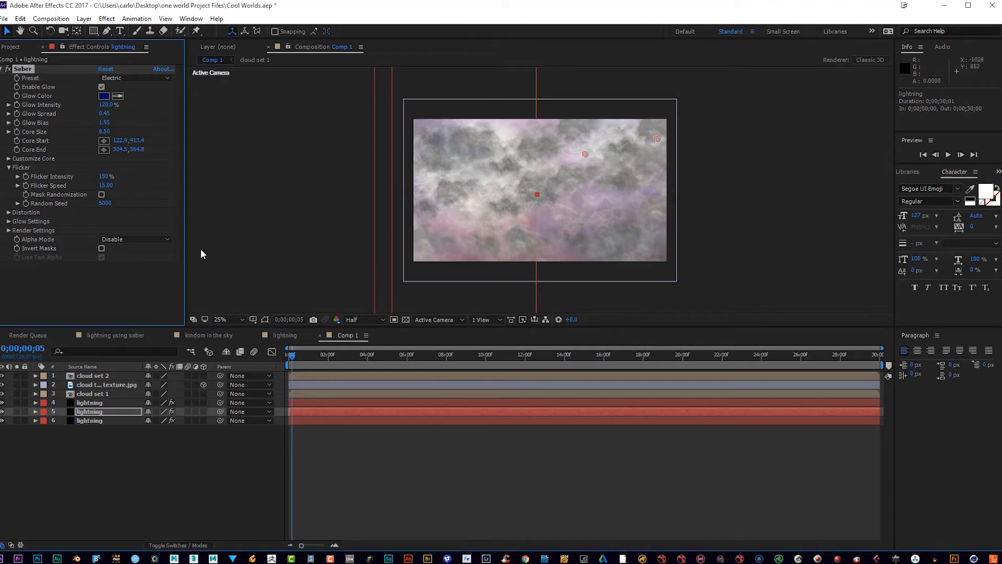
# - Change the layer 5 lightning's glow color to near-black (070707)
pyautogui.click(104, 96)
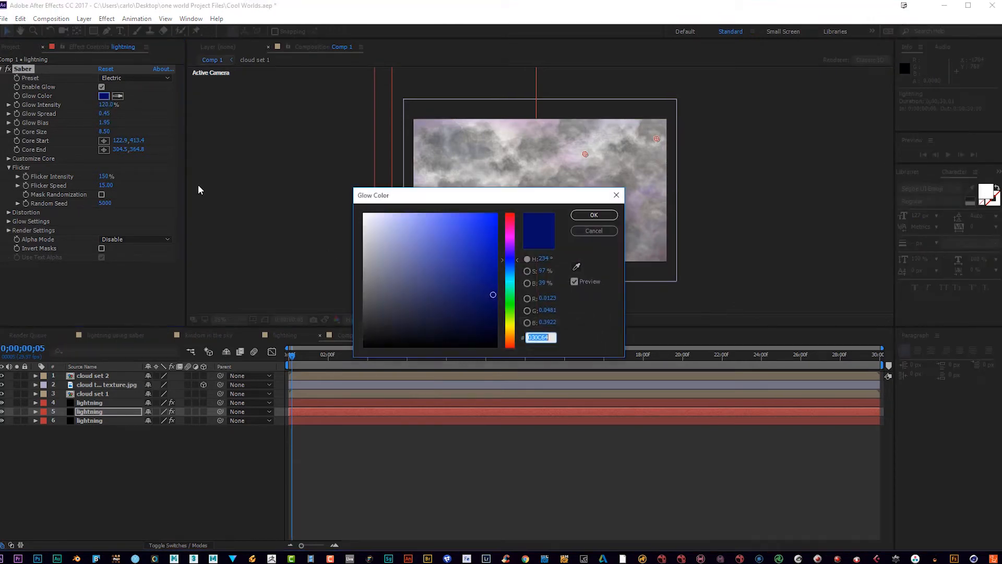
pyautogui.click(364, 343)
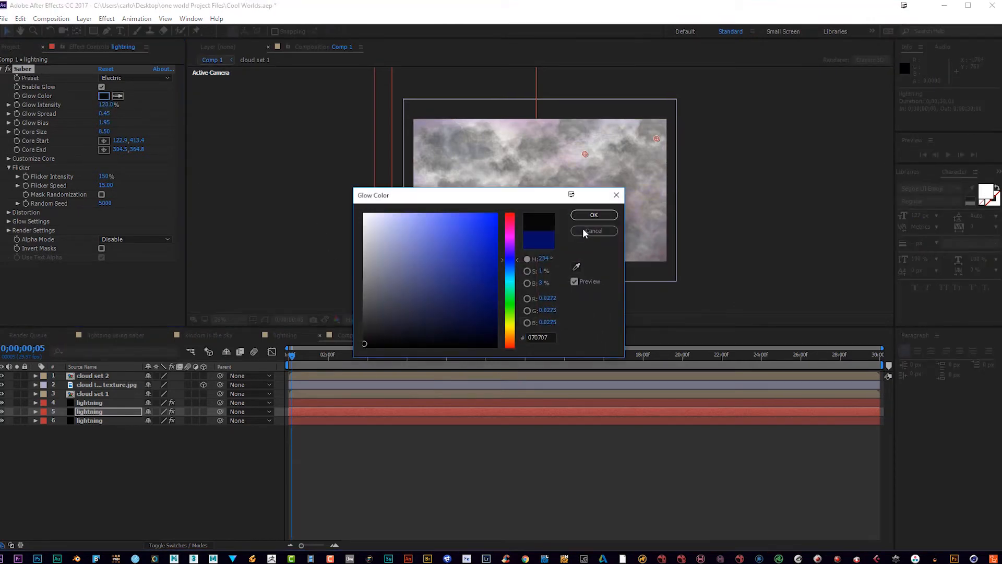
pyautogui.click(581, 215)
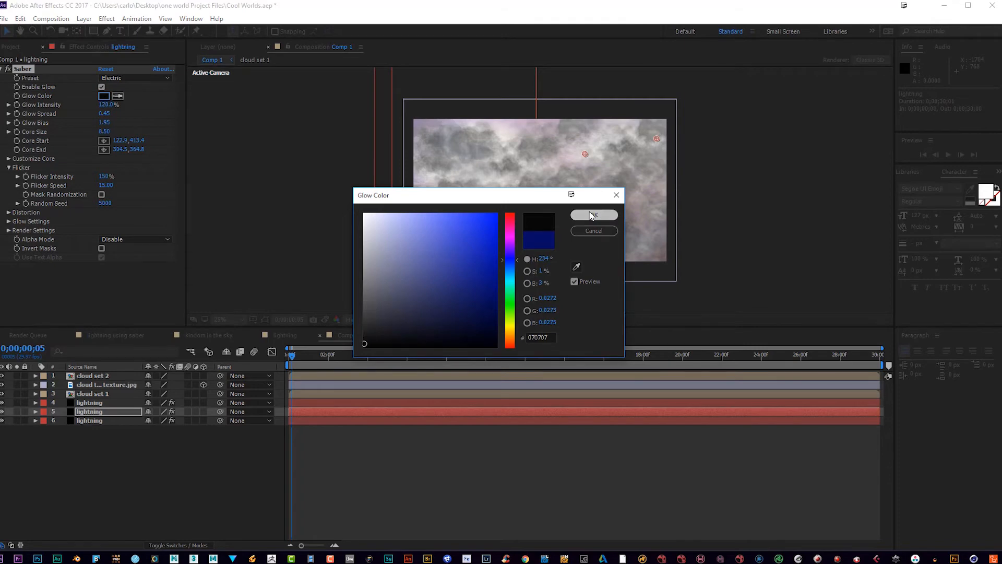
# - Change the layer 4 lightning's glow color to black
pyautogui.click(97, 402)
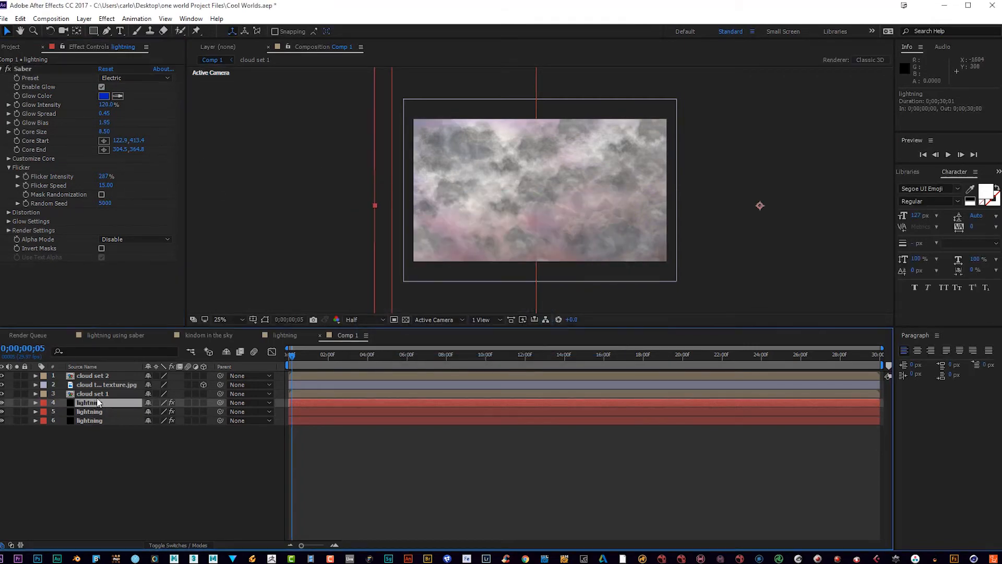
pyautogui.click(104, 96)
pyautogui.moveTo(474, 343)
pyautogui.mouseDown()
pyautogui.moveTo(398, 331)
pyautogui.moveTo(367, 347)
pyautogui.mouseUp()
pyautogui.click(594, 215)
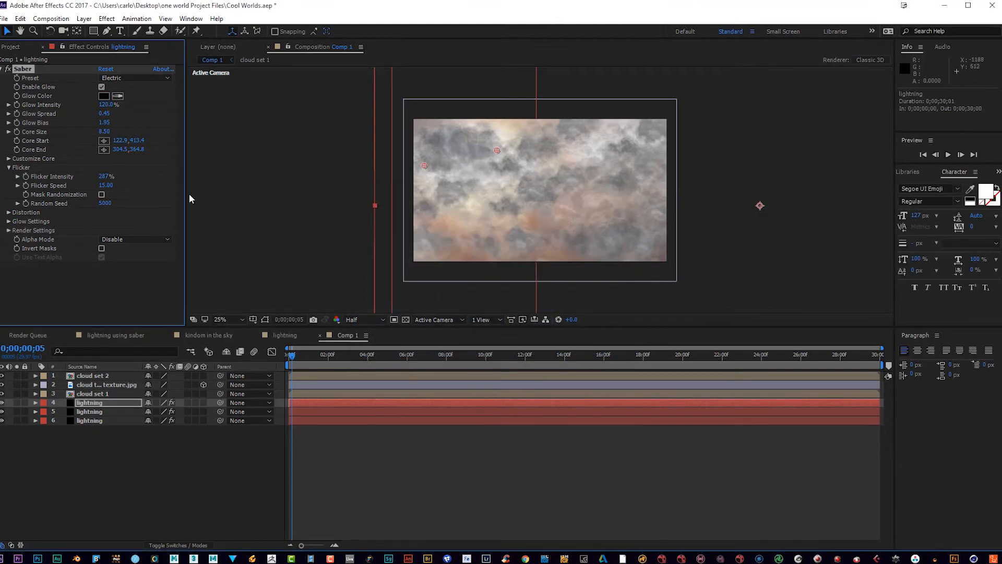
# - Change the layer 6 lightning's glow color to near-black (020202)
pyautogui.click(87, 421)
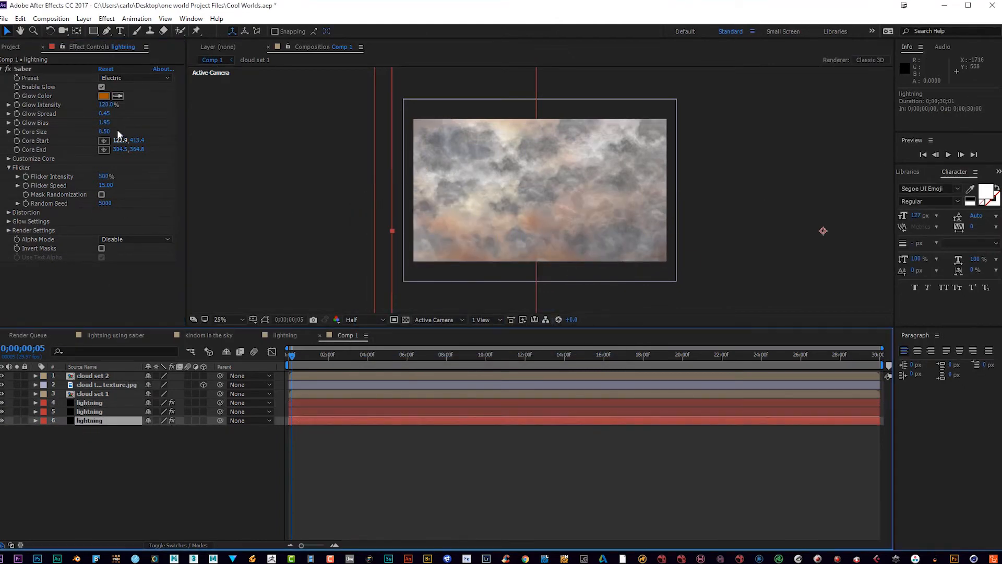
pyautogui.click(106, 96)
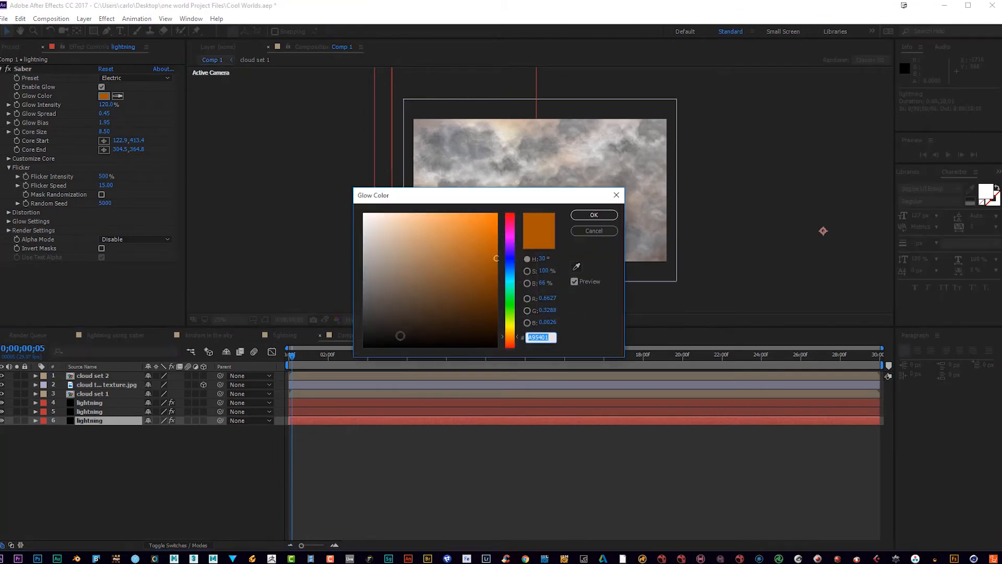
pyautogui.click(360, 335)
pyautogui.moveTo(360, 335); pyautogui.dragTo(369, 346)
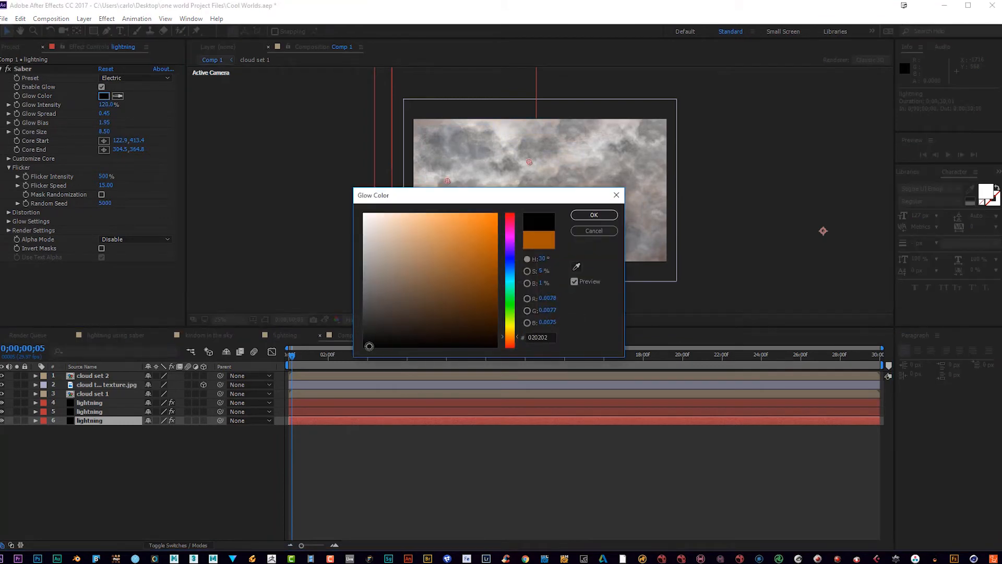
pyautogui.click(603, 215)
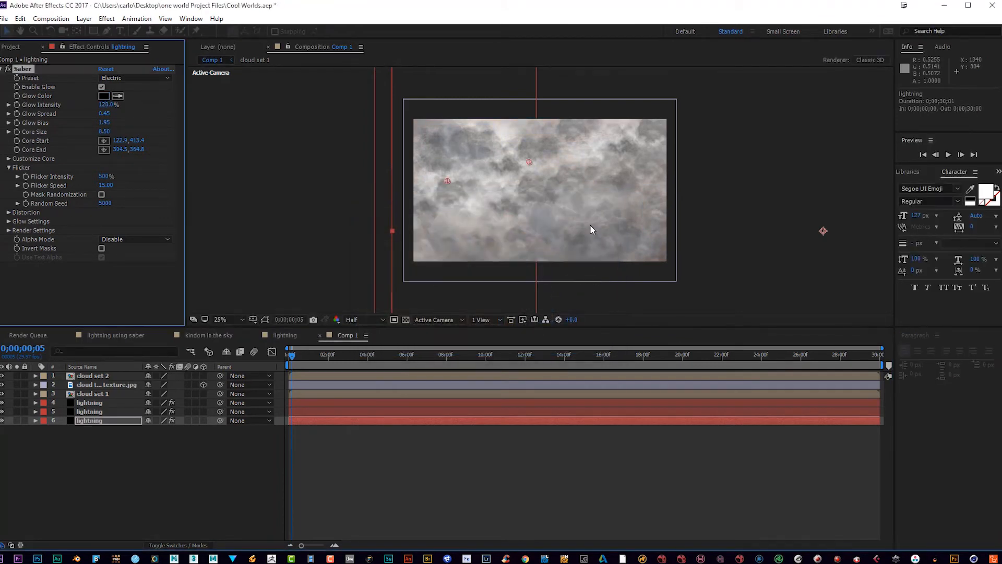
# - Preview the lightning with the darkened glow colors, then return the playhead to the first frame
pyautogui.click(947, 154)
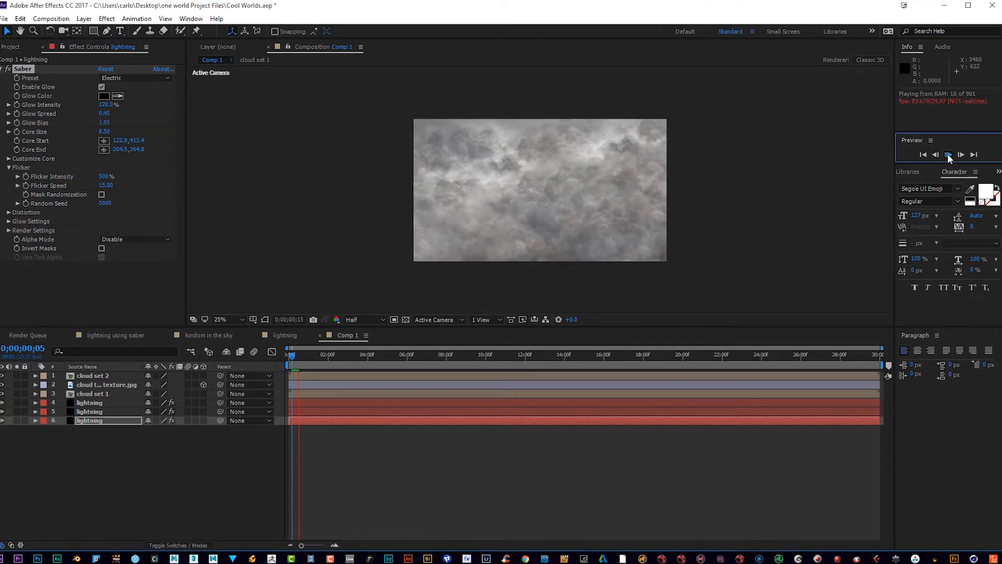
pyautogui.click(947, 154)
pyautogui.click(290, 357)
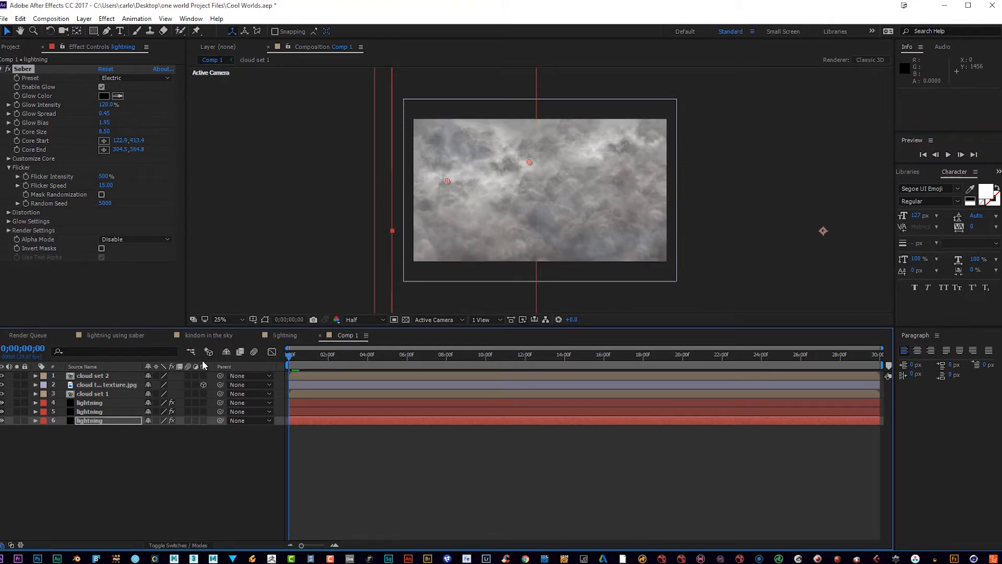
# - Raise the layer 4 lightning's glow intensity to 208%
pyautogui.click(77, 402)
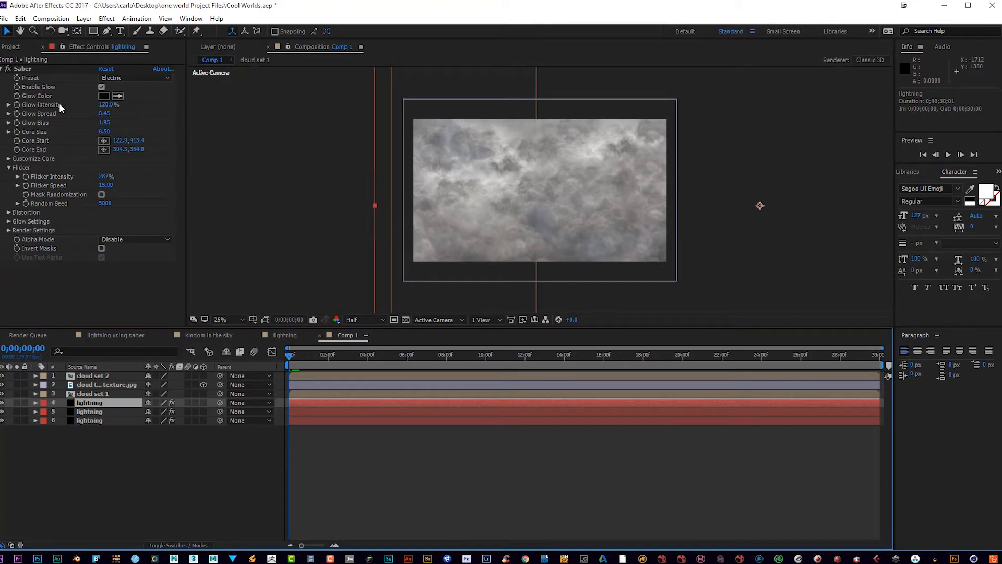
pyautogui.moveTo(105, 106); pyautogui.dragTo(127, 102)
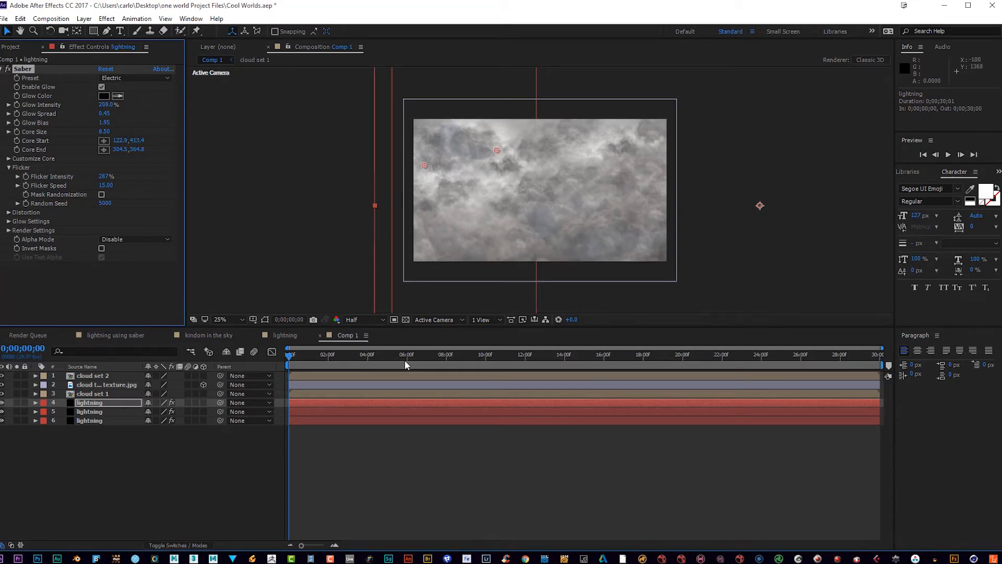
# - Preview the stronger lightning flashes from about one second in, then return the playhead to the first frame
pyautogui.moveTo(293, 357); pyautogui.dragTo(311, 355)
pyautogui.click(948, 154)
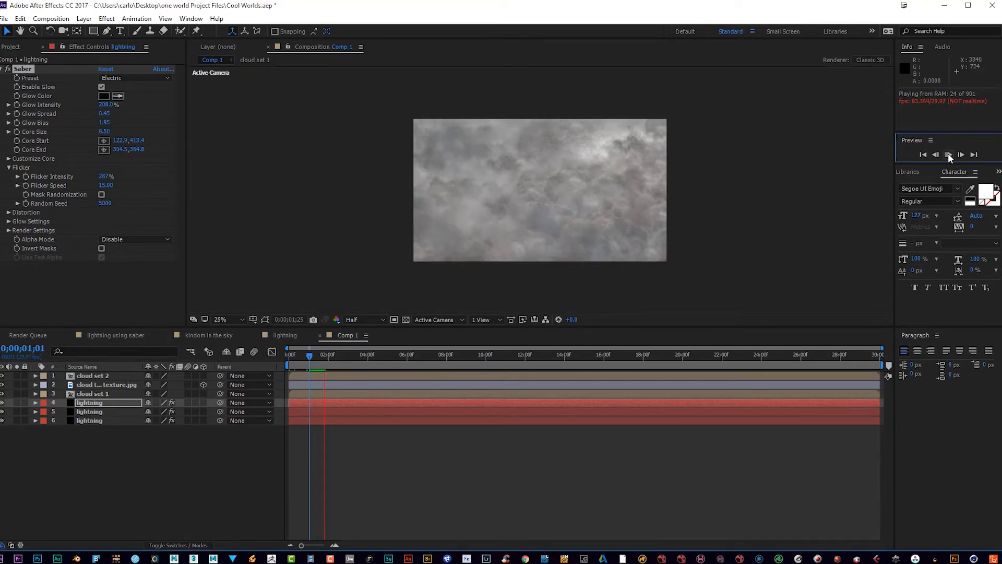
pyautogui.click(948, 153)
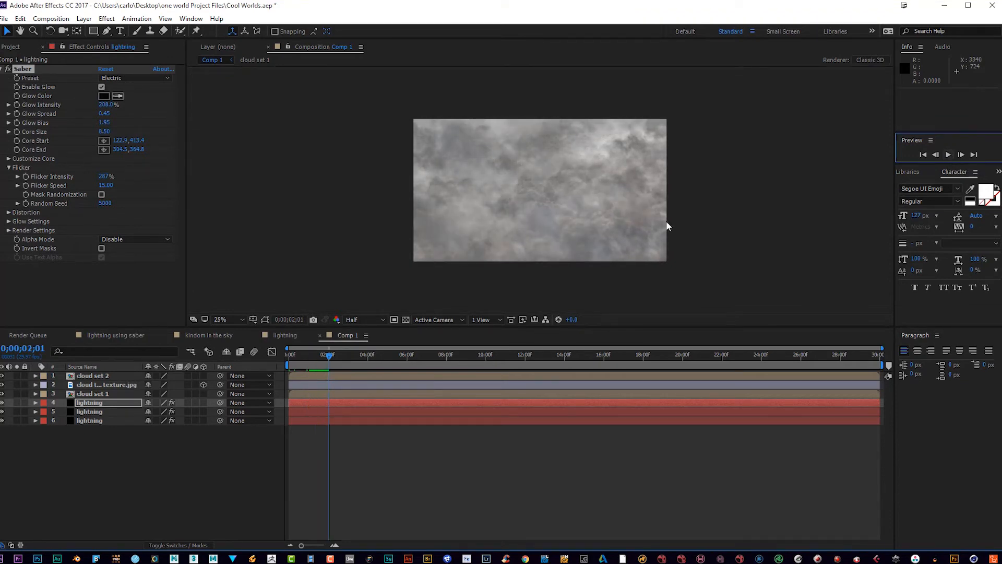
pyautogui.moveTo(329, 360); pyautogui.dragTo(288, 350)
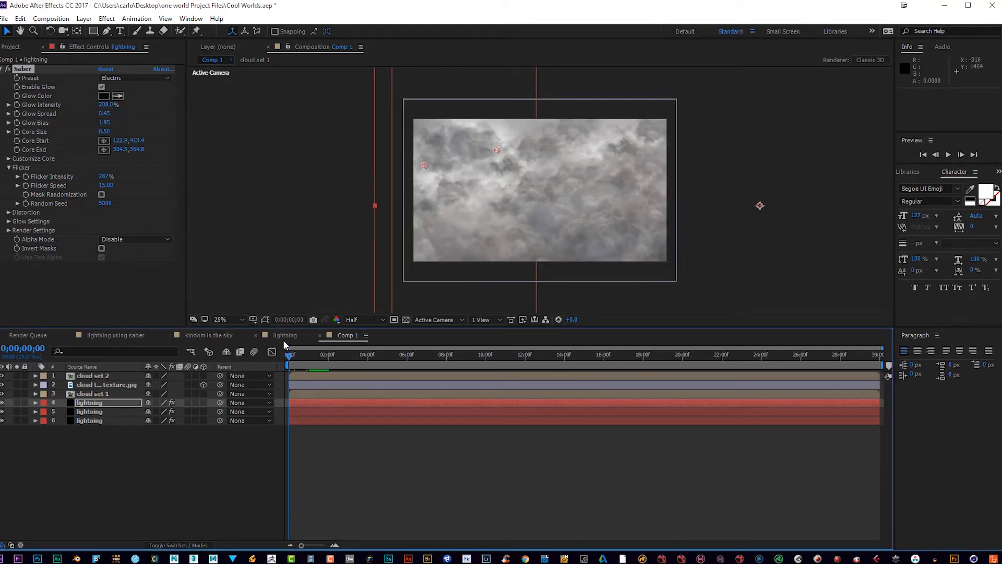
# - Add the green-screen flying birds silhouettes clip to the composition as the topmost layer
pyautogui.click(21, 49)
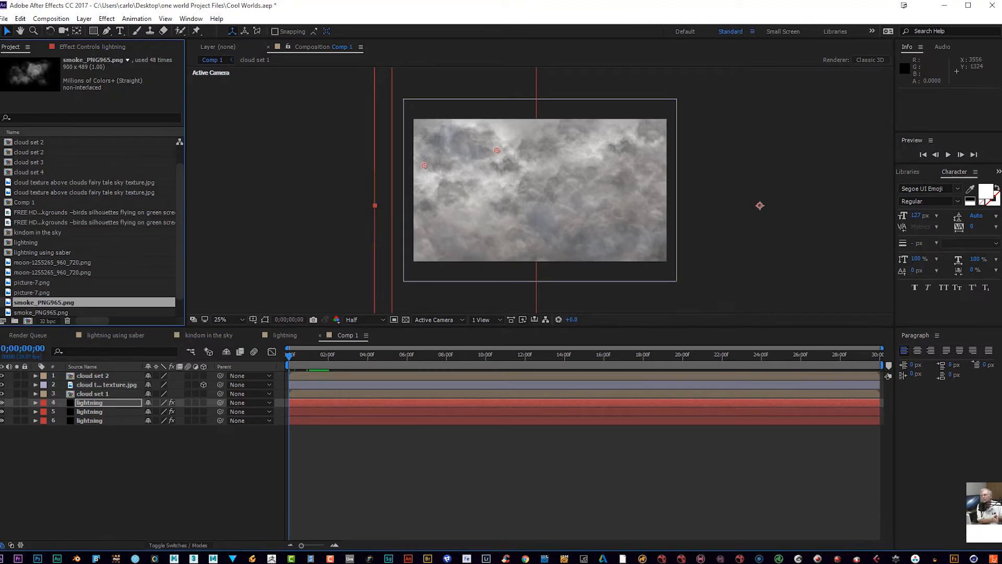
pyautogui.click(47, 211)
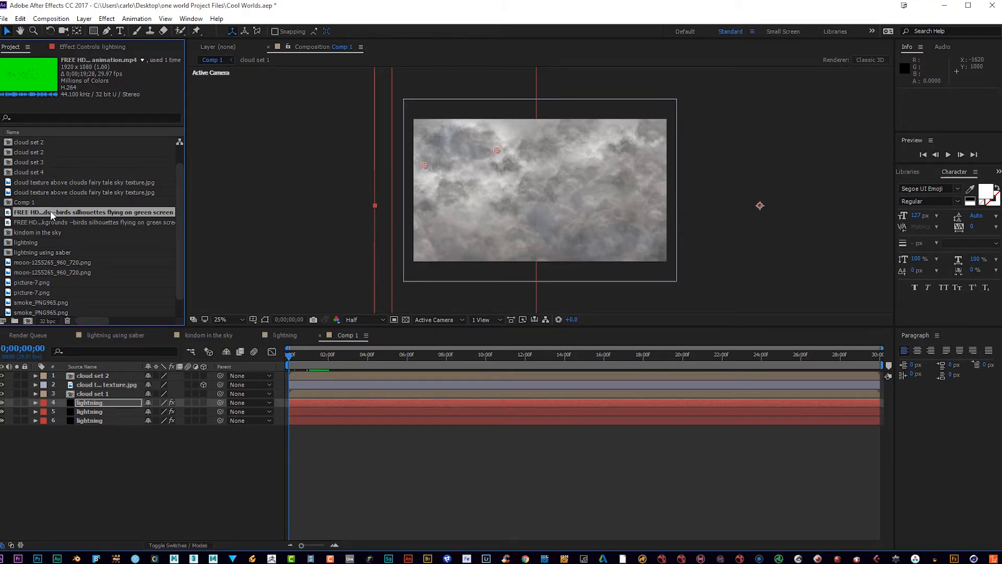
pyautogui.moveTo(50, 211); pyautogui.dragTo(533, 204)
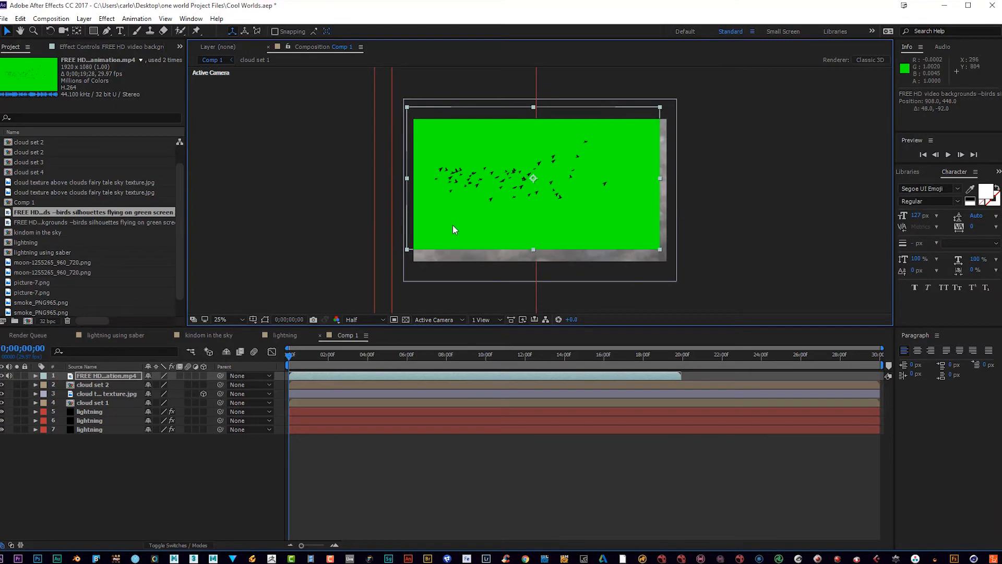
# - Apply Keylight (1.2) to the birds clip, sample its green background as the screen colour, and move the clip to about 820, 316
pyautogui.rightClick(96, 379)
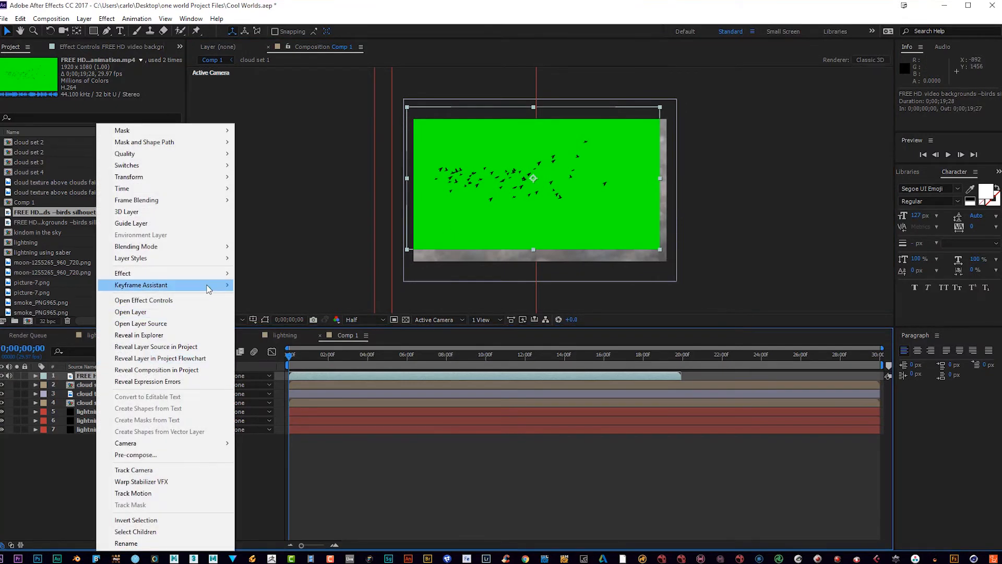
pyautogui.moveTo(208, 283)
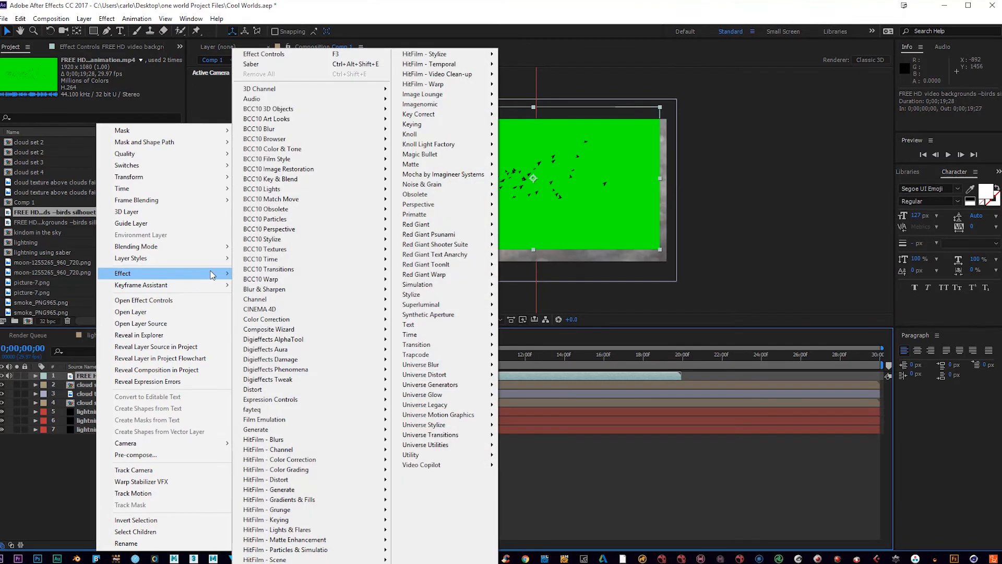
pyautogui.moveTo(478, 127)
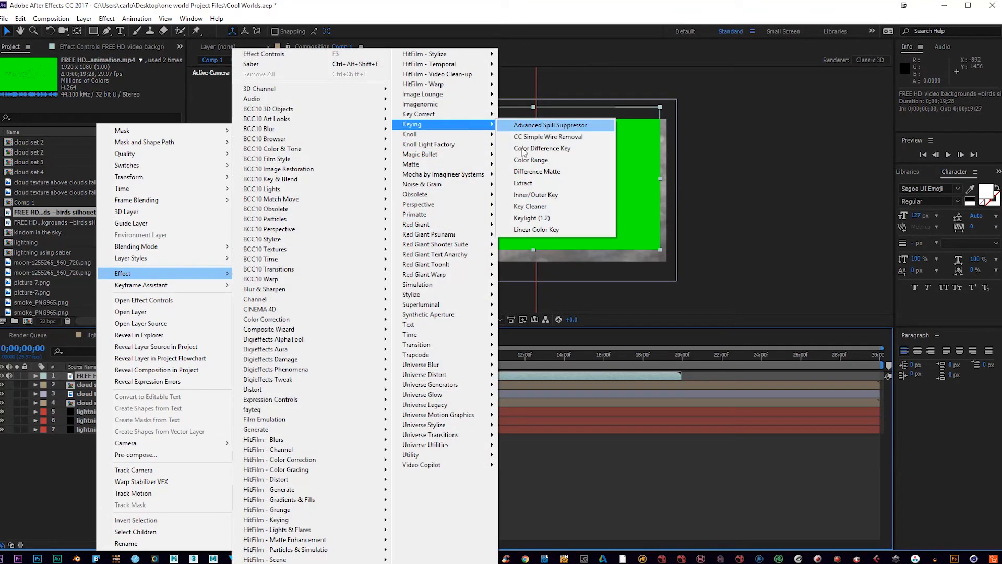
pyautogui.click(531, 218)
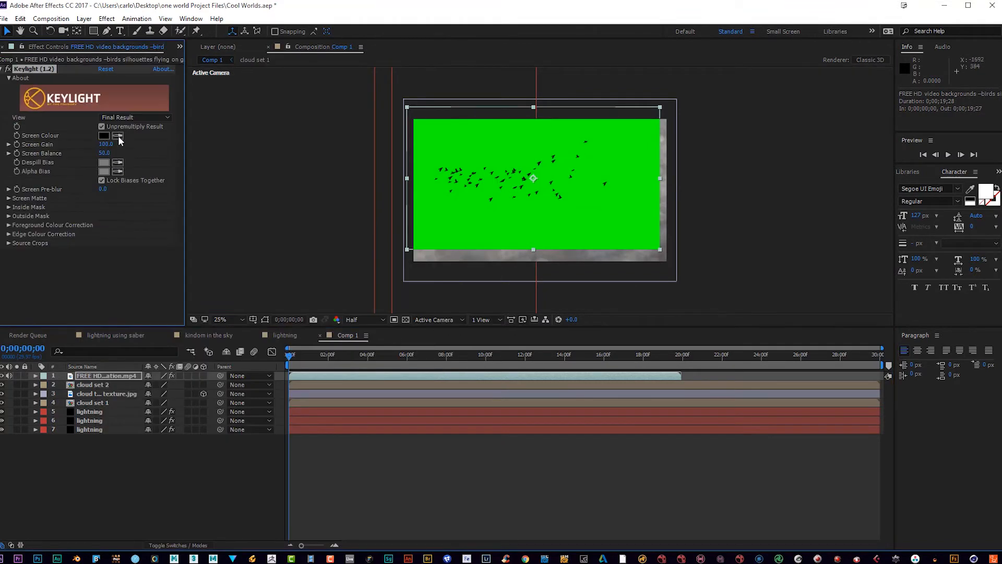
pyautogui.click(118, 135)
pyautogui.click(438, 144)
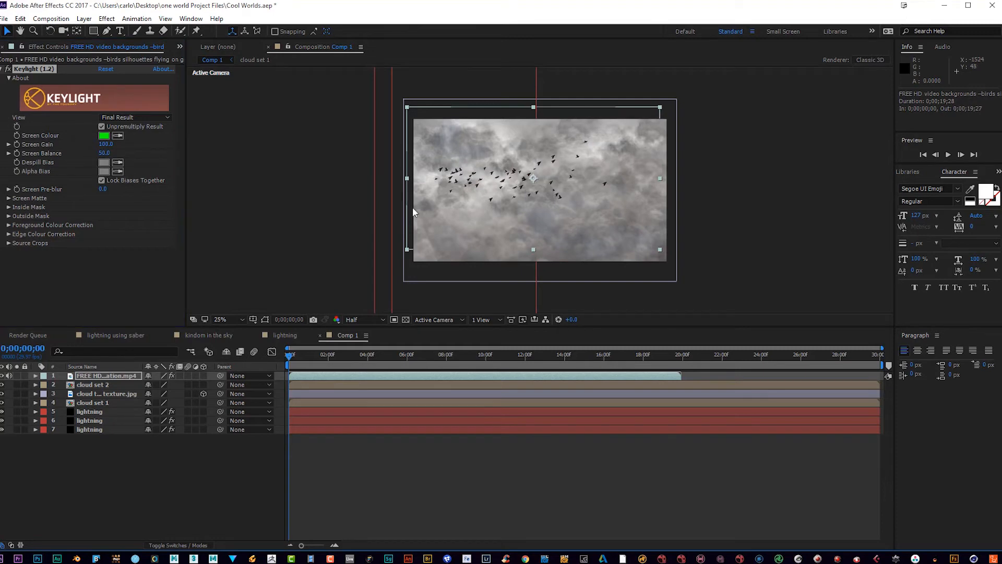
pyautogui.moveTo(538, 200); pyautogui.dragTo(526, 183)
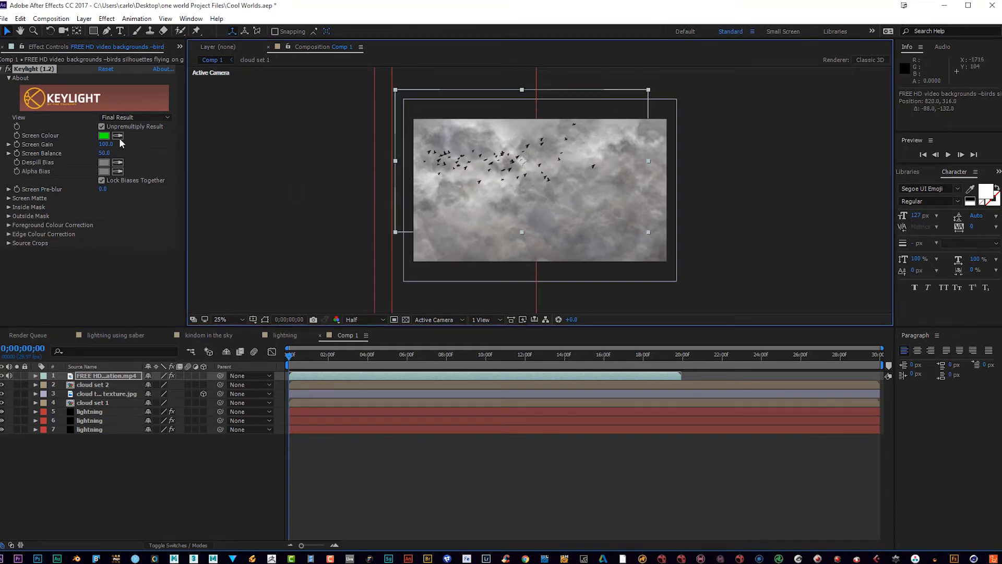
# - Inspect the birds clip's key in the Screen Matte view, then restore the Final Result view
pyautogui.click(155, 118)
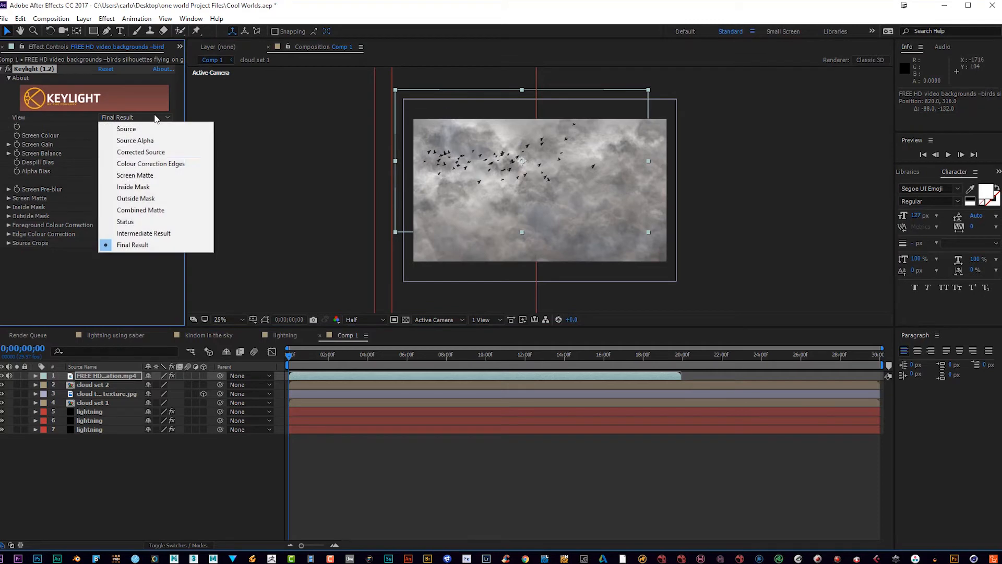
pyautogui.click(146, 176)
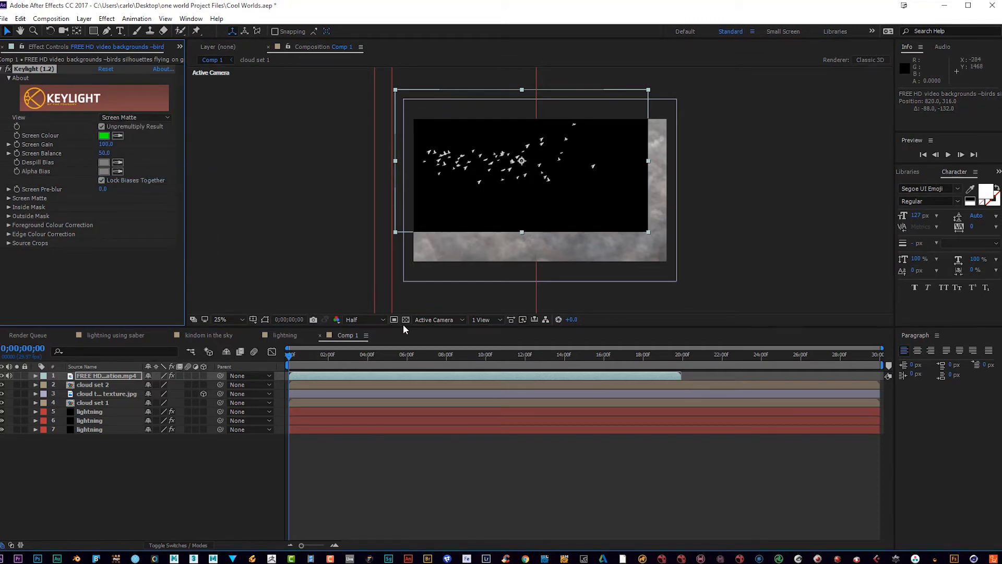
pyautogui.click(132, 117)
pyautogui.click(145, 246)
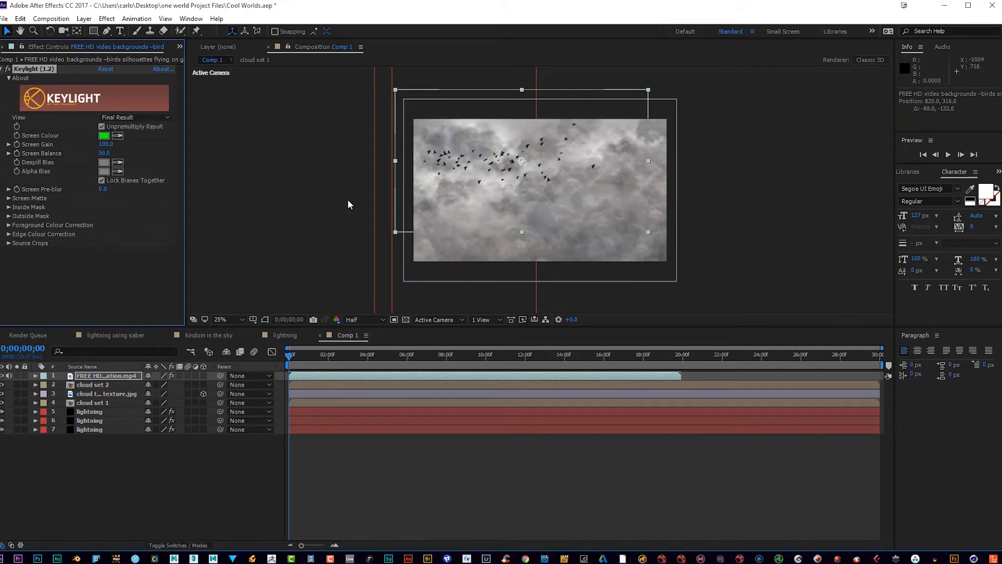
# - Move the birds clip to about 788, 312 and apply a Curves effect with the RGB curve's midtones raised
pyautogui.moveTo(541, 180); pyautogui.dragTo(537, 170)
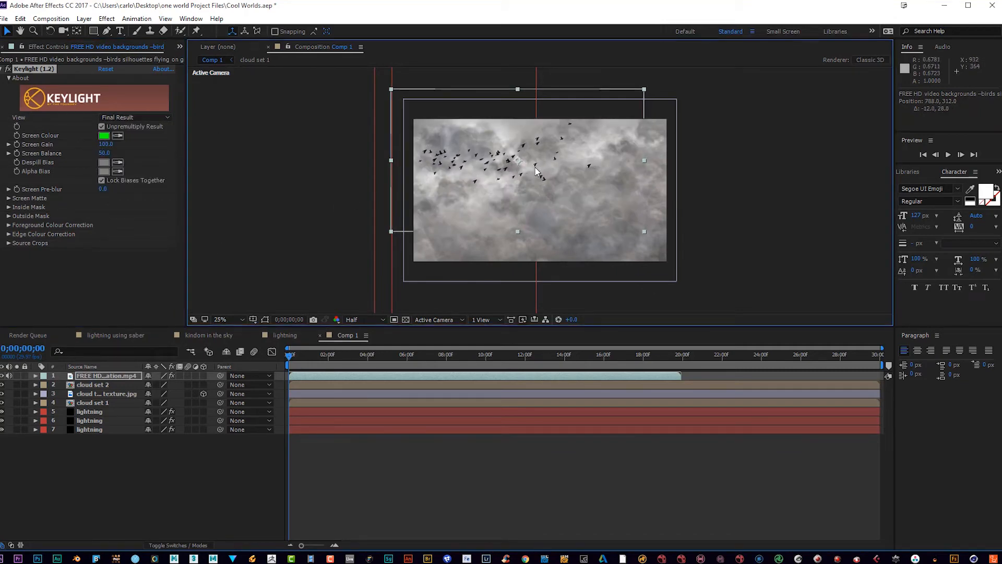
pyautogui.rightClick(101, 375)
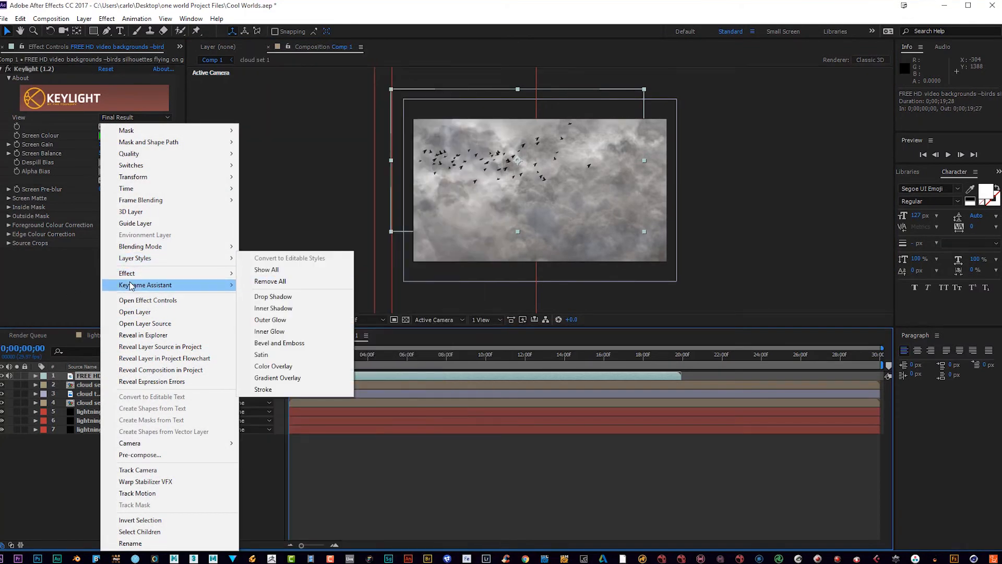
pyautogui.moveTo(156, 274)
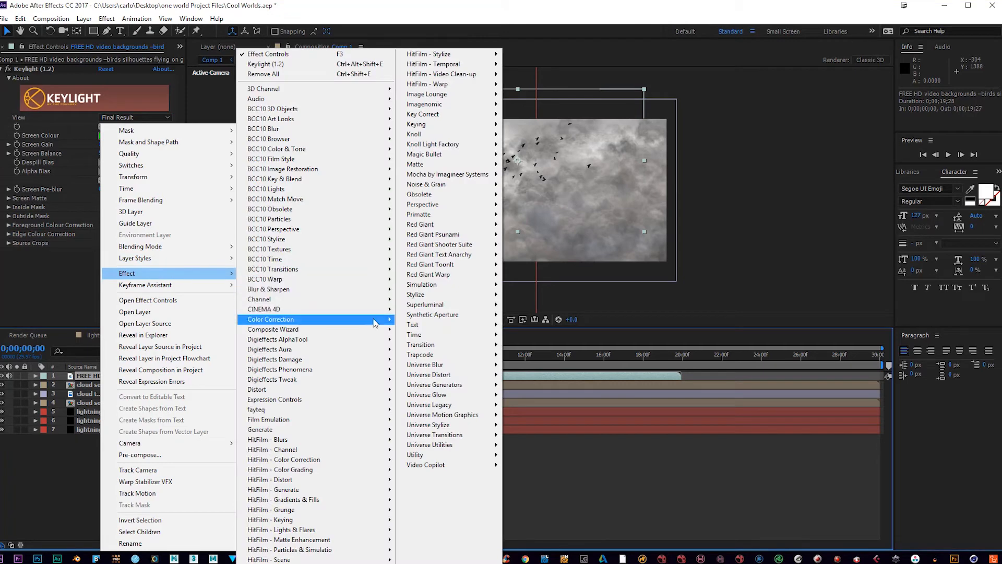
pyautogui.moveTo(373, 322)
pyautogui.click(440, 384)
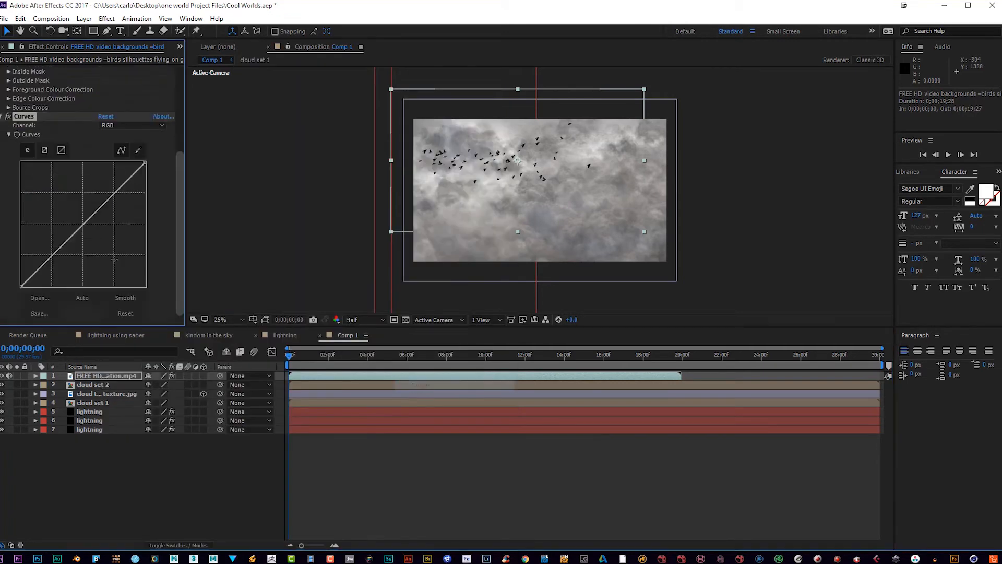
pyautogui.moveTo(82, 225)
pyautogui.mouseDown()
pyautogui.moveTo(61, 206)
pyautogui.moveTo(70, 215)
pyautogui.mouseUp()
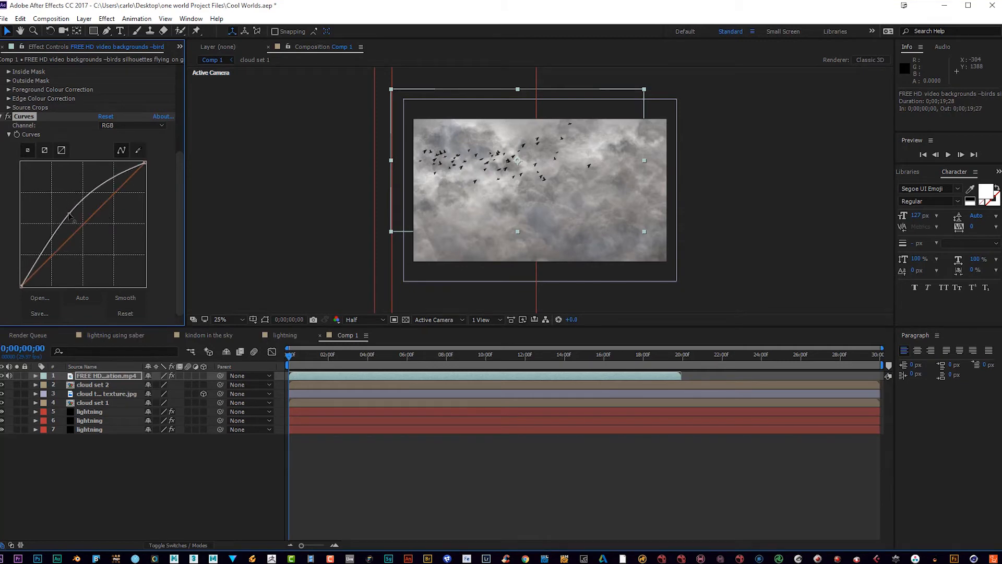
# - Lower the birds clip's opacity to 27% and preview the flock from the first frame
pyautogui.click(93, 375)
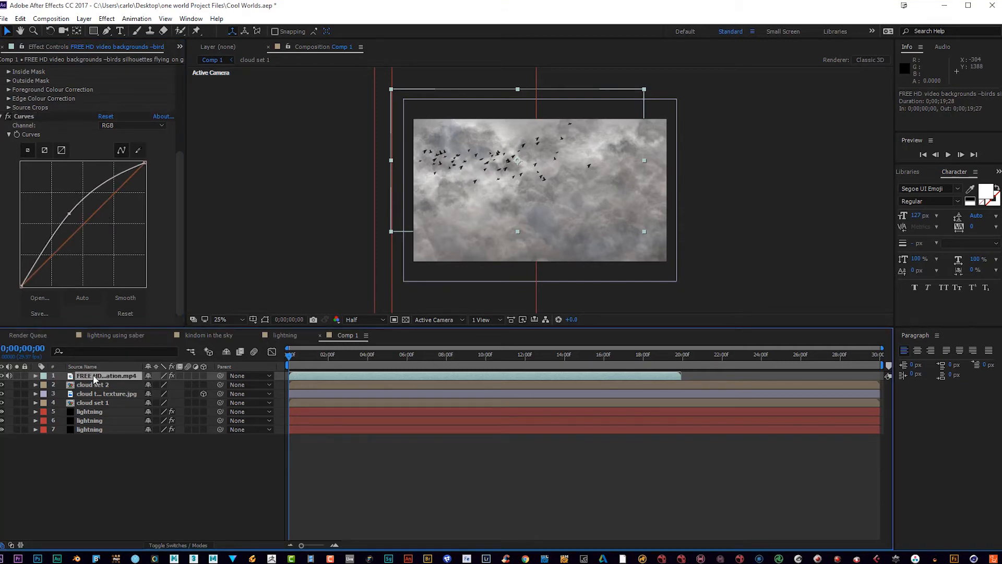
pyautogui.click(35, 375)
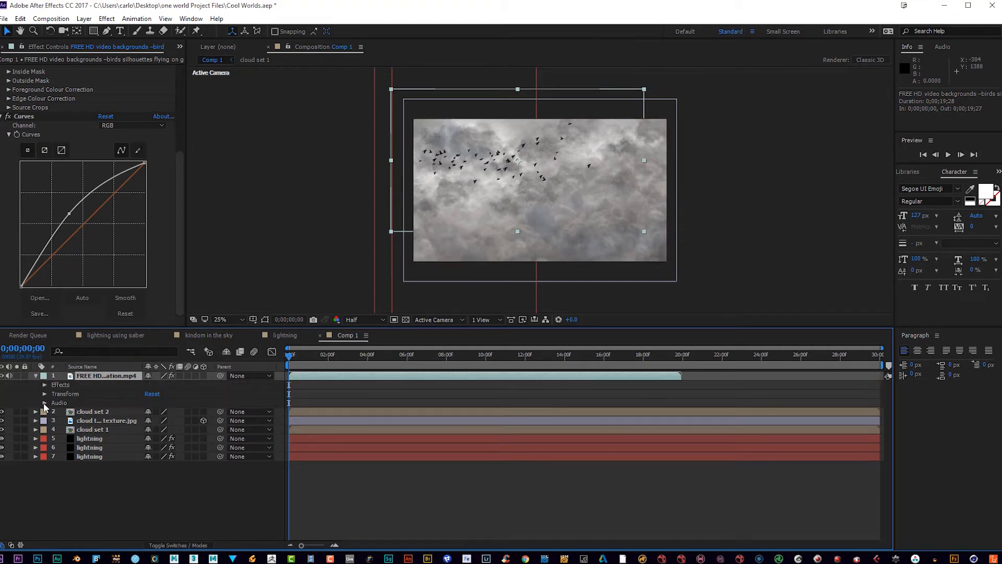
pyautogui.click(44, 394)
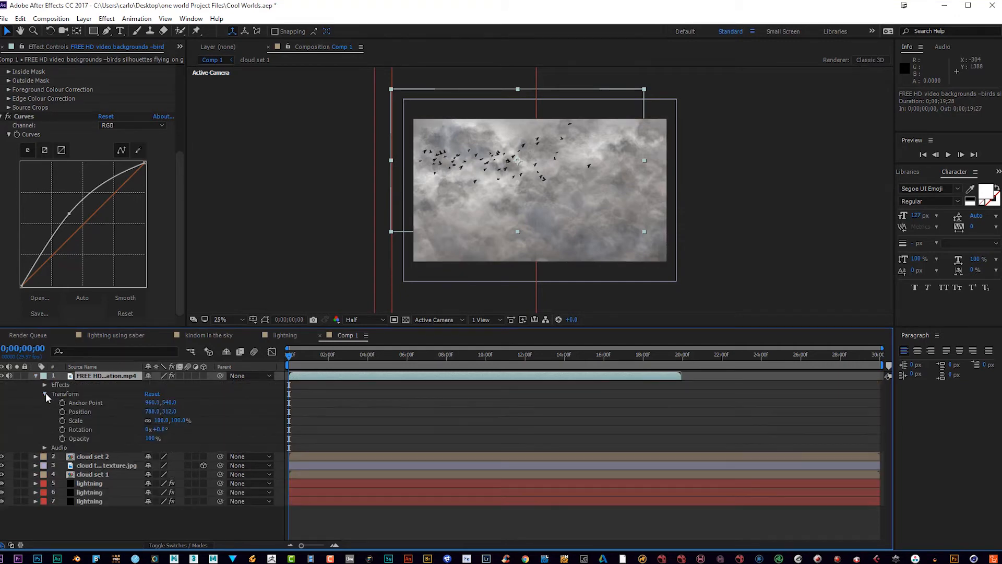
pyautogui.moveTo(155, 438); pyautogui.dragTo(152, 438)
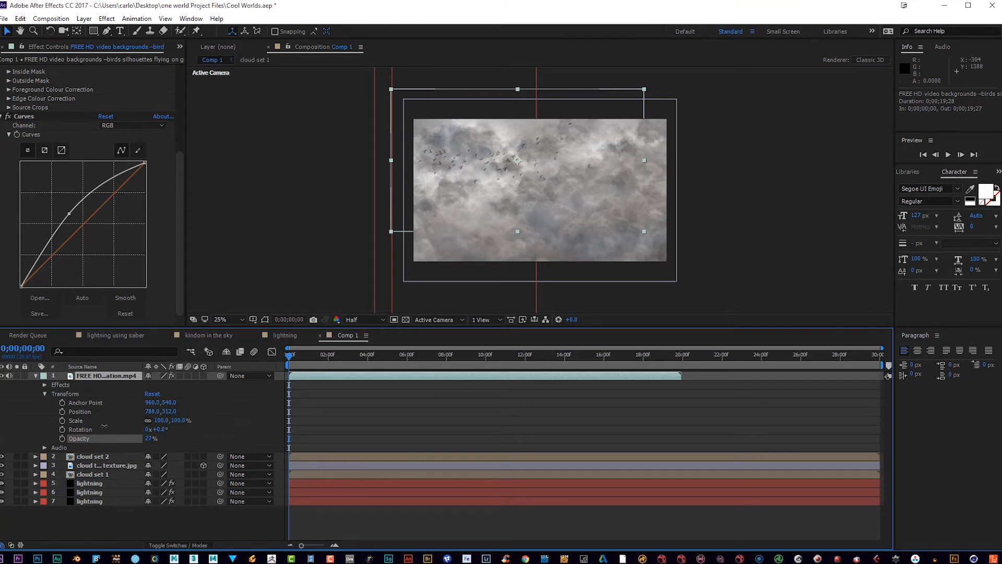
pyautogui.moveTo(104, 426); pyautogui.dragTo(105, 426)
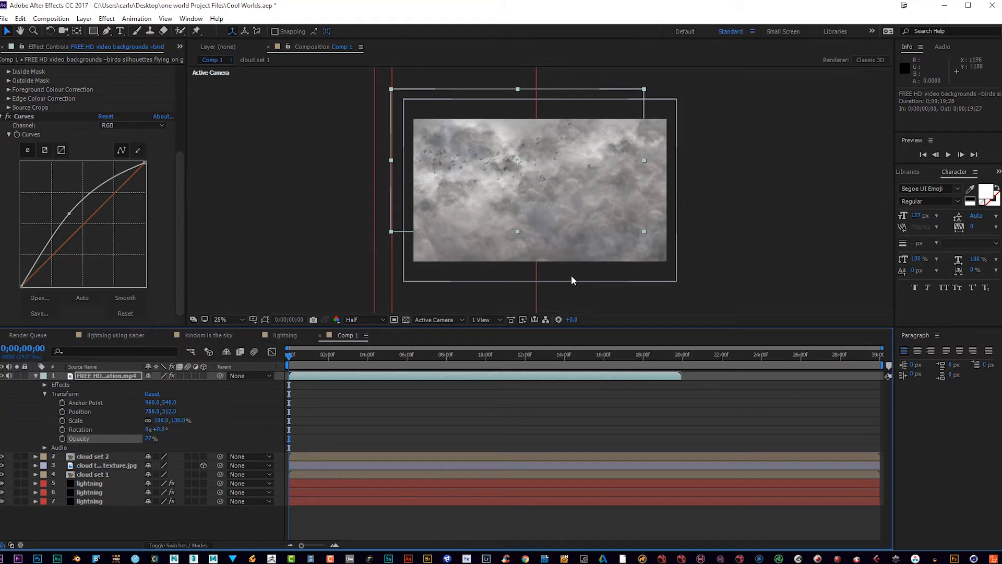
pyautogui.click(947, 155)
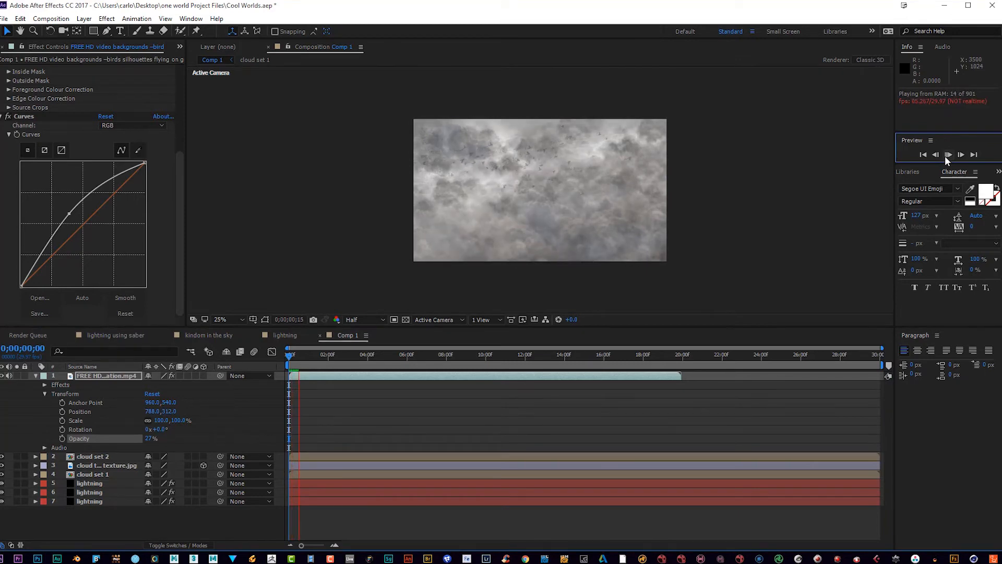
pyautogui.click(945, 156)
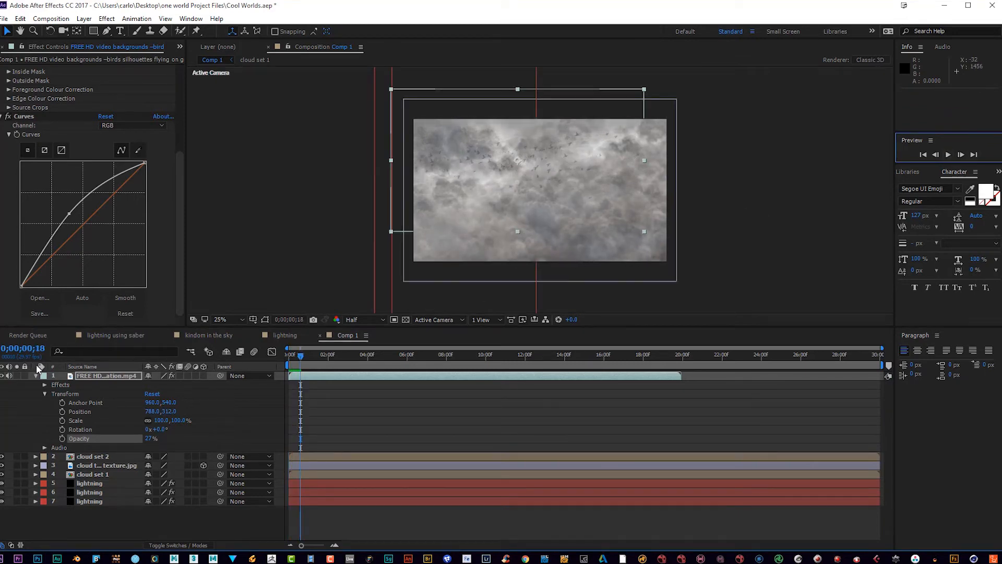
# - Place the birds layer directly beneath cloud set 2 and return the playhead to the first frame
pyautogui.click(40, 373)
pyautogui.click(35, 376)
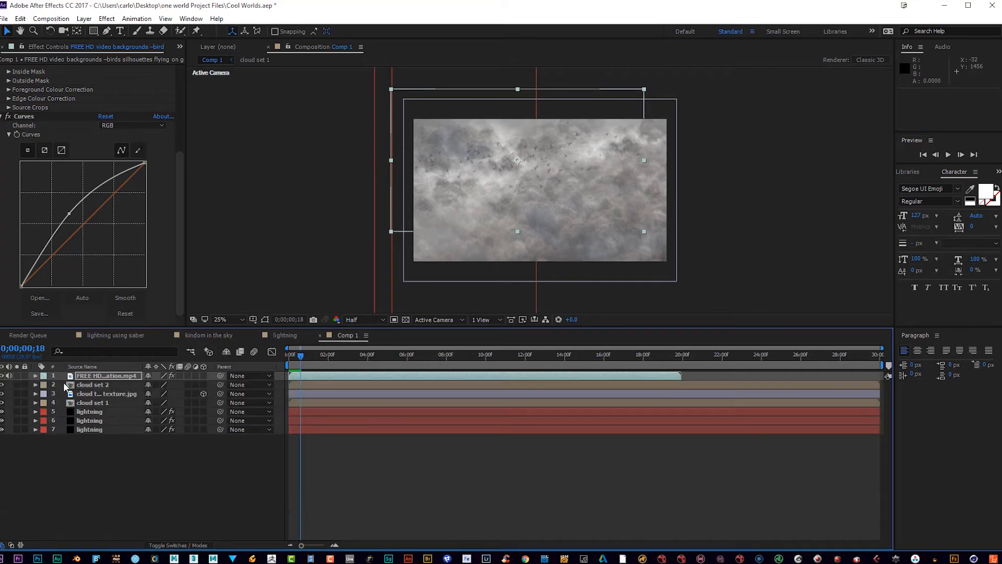
pyautogui.moveTo(87, 374); pyautogui.dragTo(91, 392)
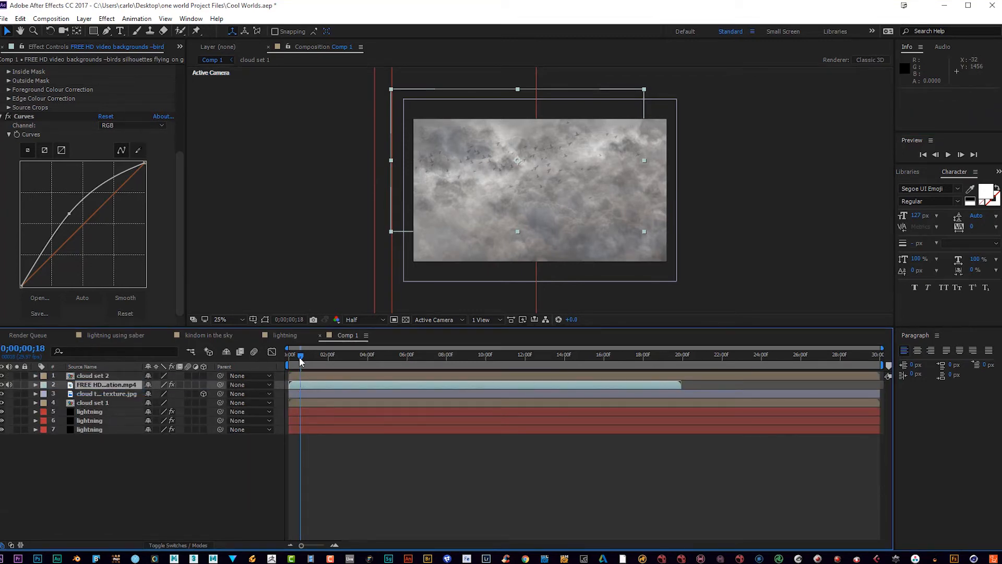
pyautogui.moveTo(301, 359); pyautogui.dragTo(288, 358)
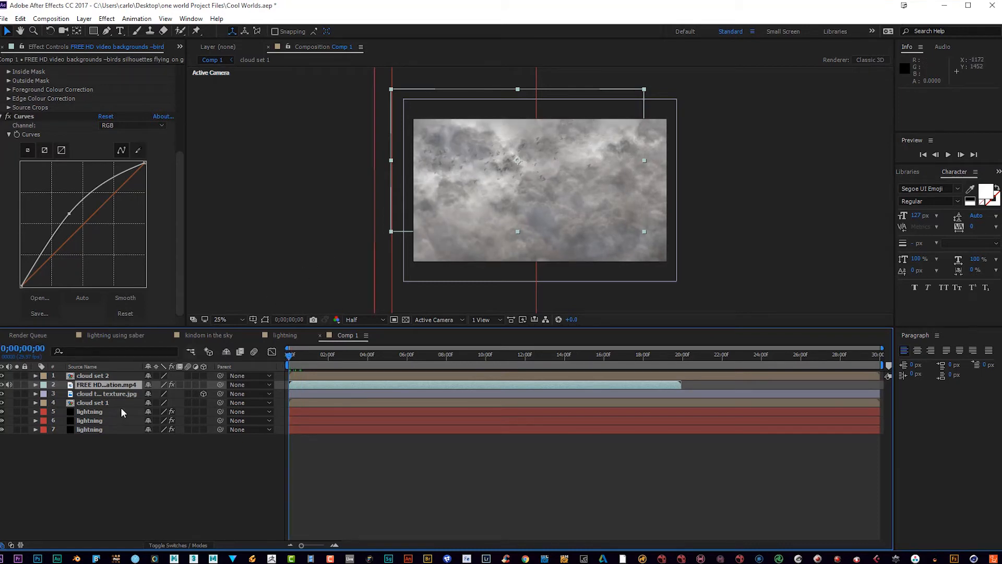
# - Scale the birds clip to 46% and move it to about 424, 460
pyautogui.press('s')
pyautogui.moveTo(179, 395); pyautogui.dragTo(151, 395)
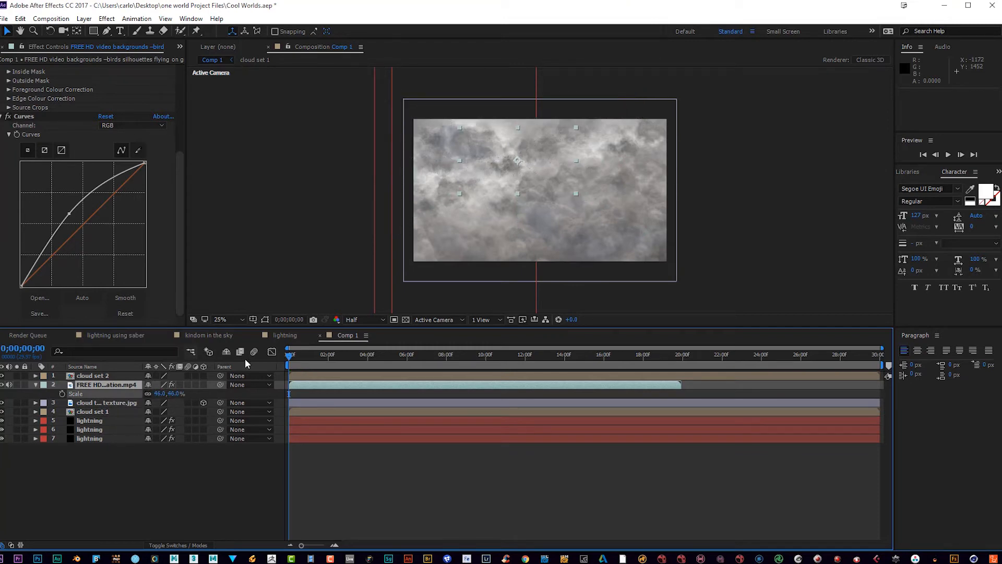
pyautogui.moveTo(551, 168); pyautogui.dragTo(508, 188)
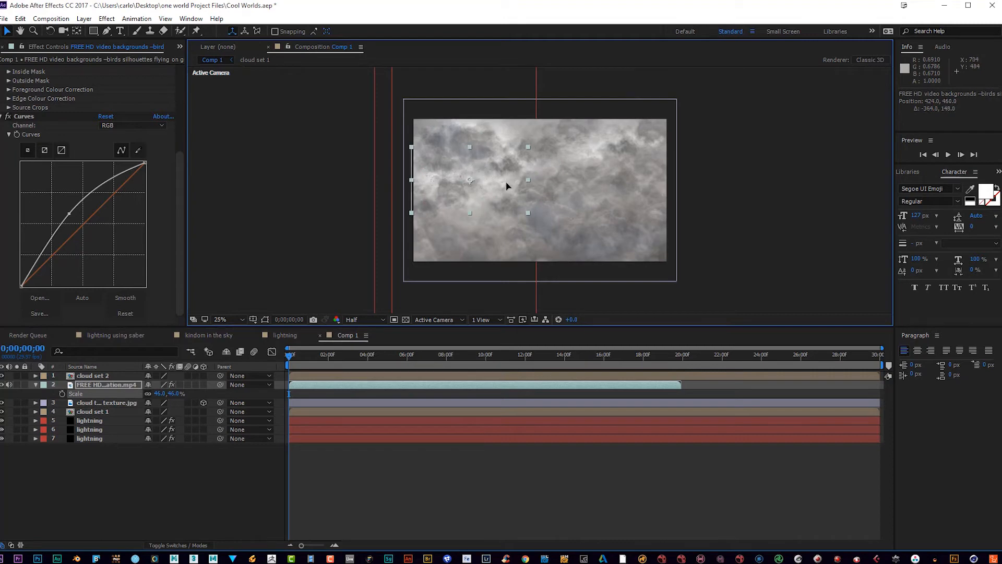
# - Preview the smaller flock among the clouds with the composition fitted to the viewer, then return to the first frame
pyautogui.click(948, 157)
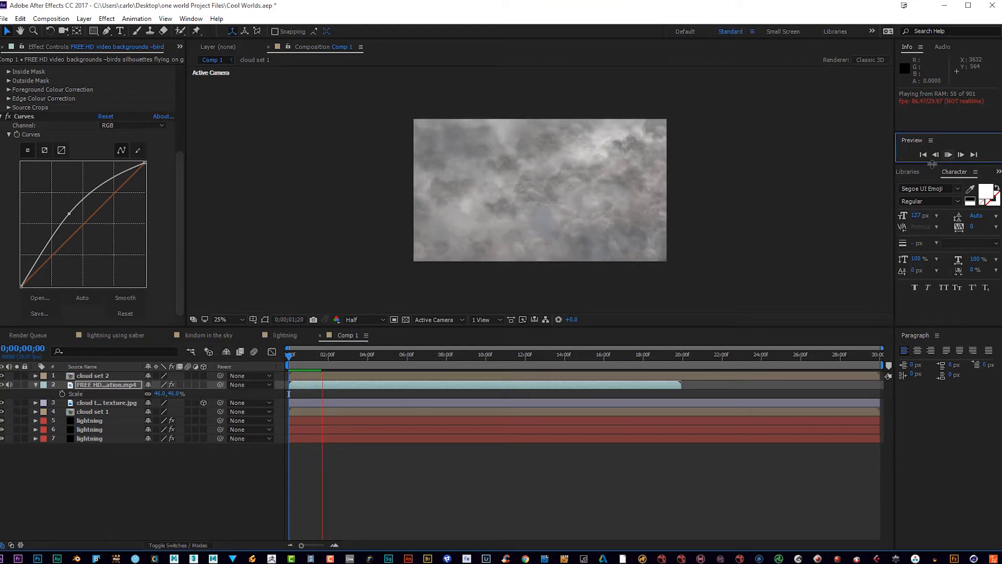
pyautogui.click(219, 319)
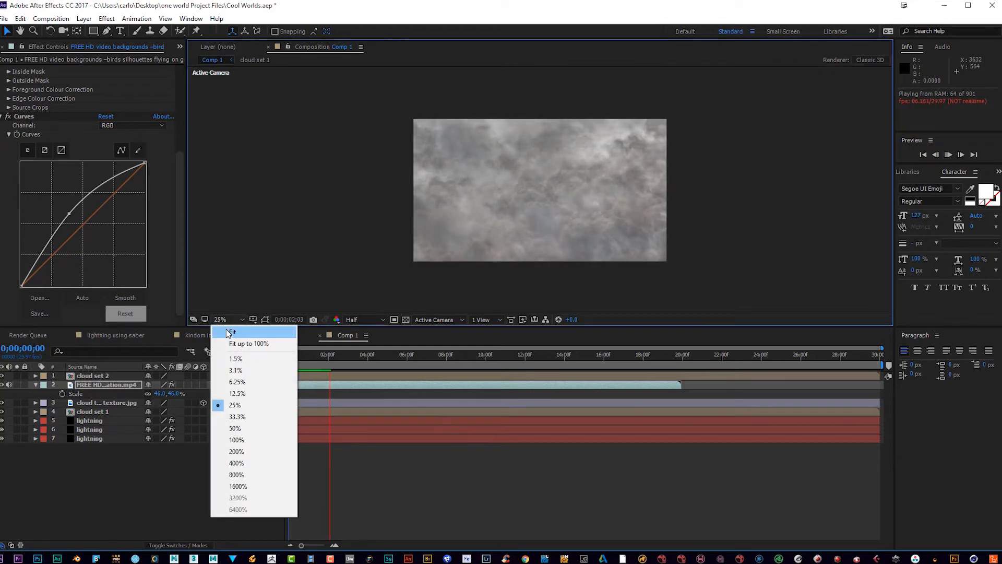
pyautogui.click(227, 329)
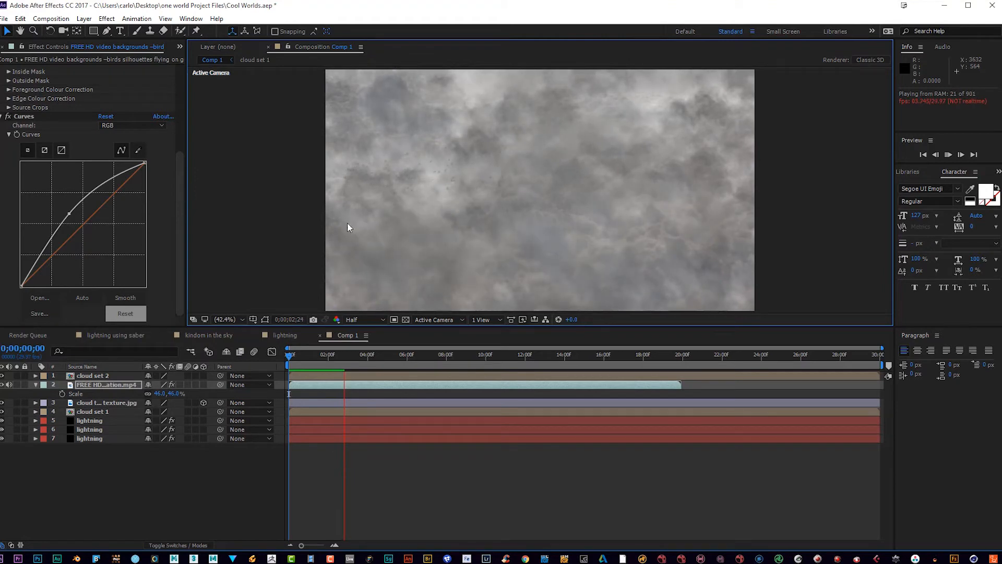
pyautogui.click(36, 384)
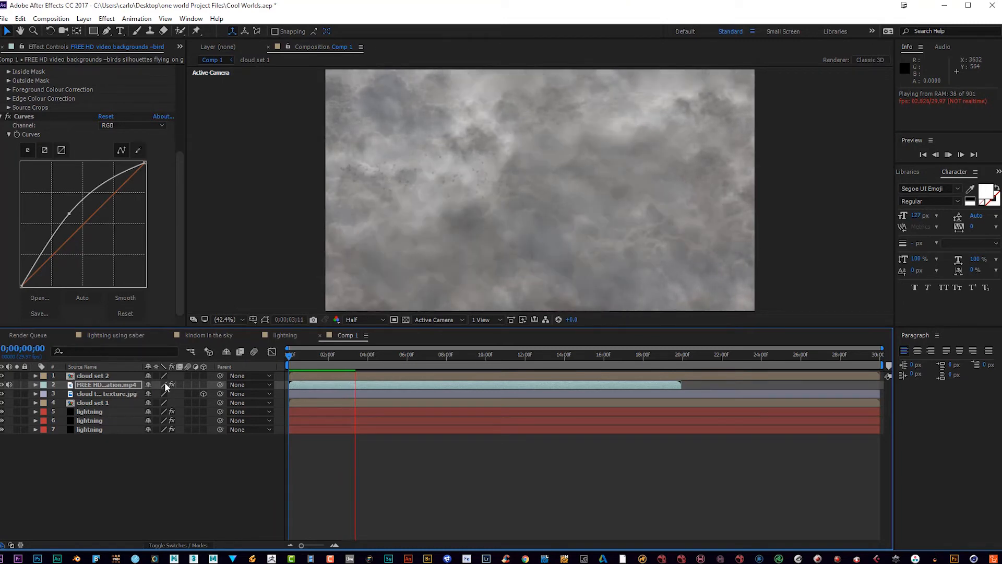
pyautogui.click(946, 155)
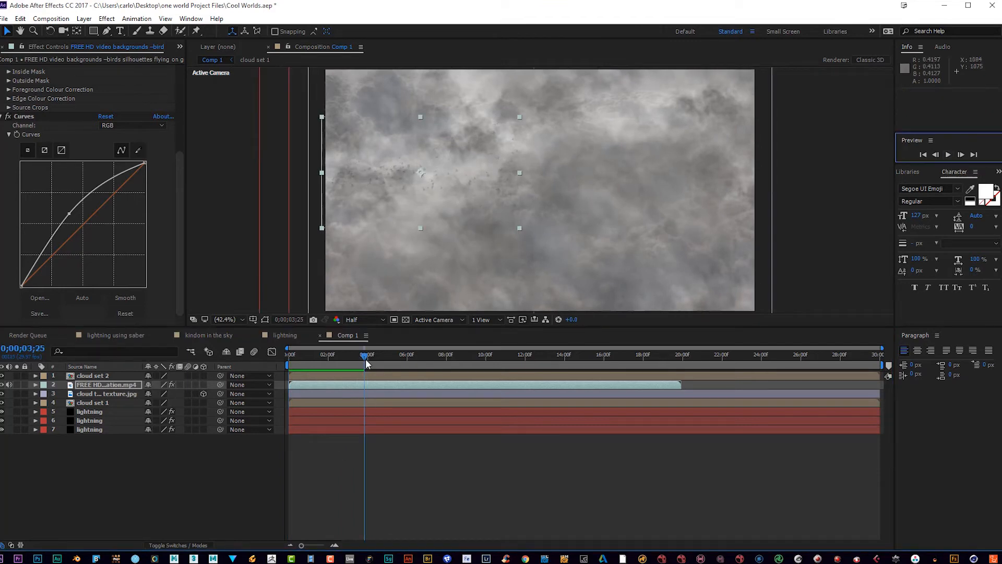
pyautogui.moveTo(367, 358); pyautogui.dragTo(276, 349)
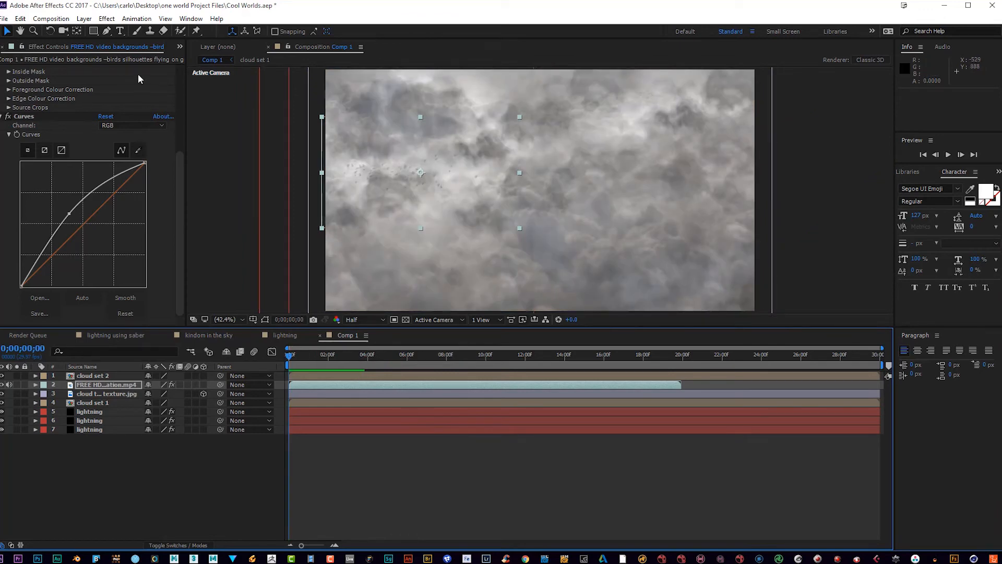
# - Add picture-7.png to the composition as the topmost layer and move it to about 971.8, 578.8
pyautogui.click(180, 46)
pyautogui.click(186, 55)
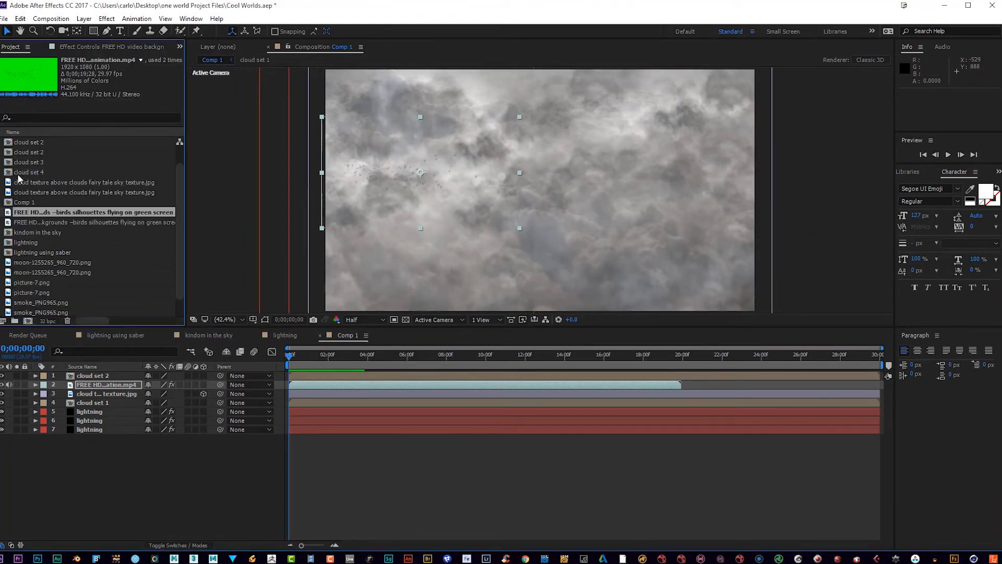
pyautogui.click(31, 183)
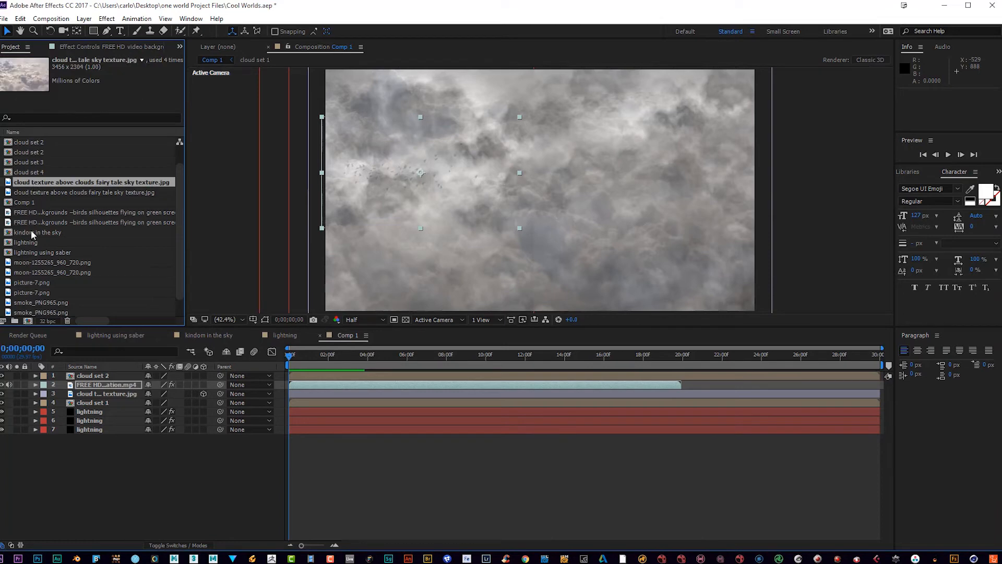
pyautogui.click(35, 283)
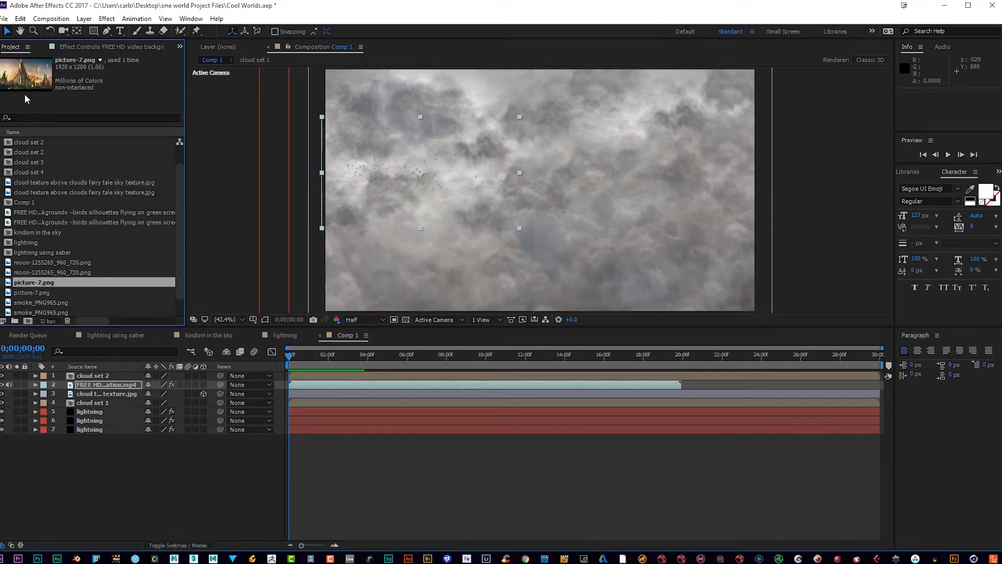
pyautogui.moveTo(45, 283); pyautogui.dragTo(538, 201)
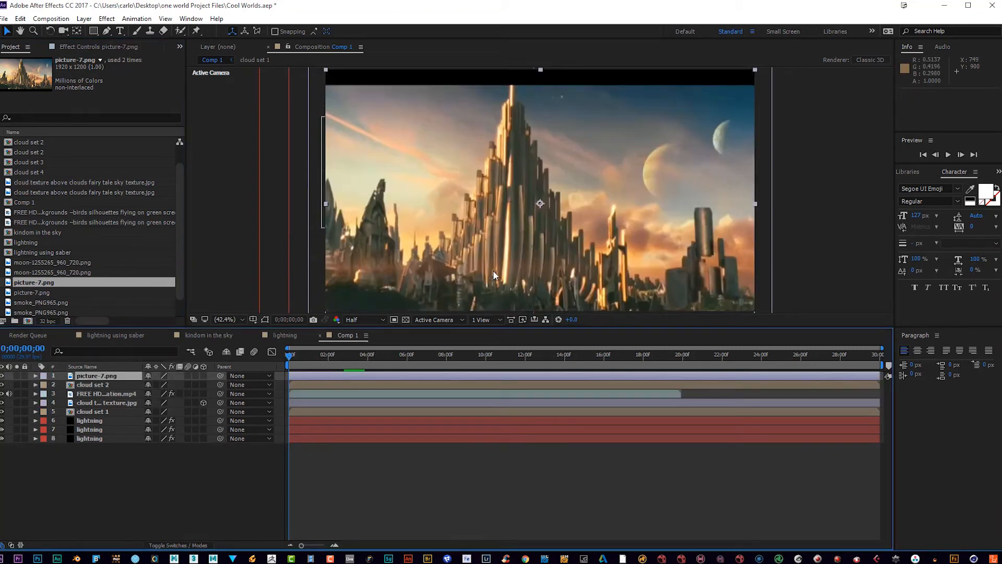
pyautogui.moveTo(482, 280); pyautogui.dragTo(496, 269)
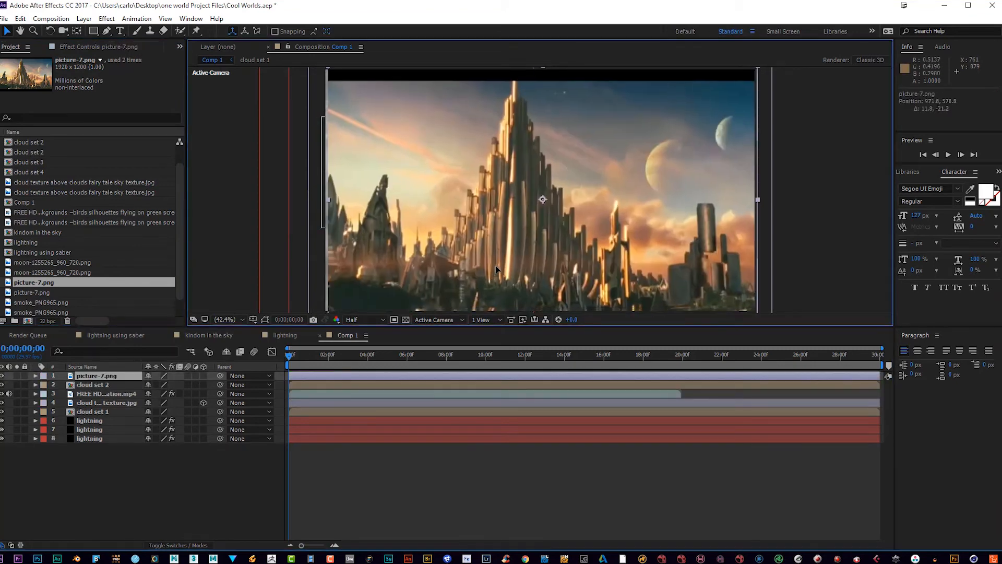
# - Draw a closed Pen mask on picture-7.png around the central golden tower and the small spire beside it, cutting away the sky
pyautogui.click(107, 31)
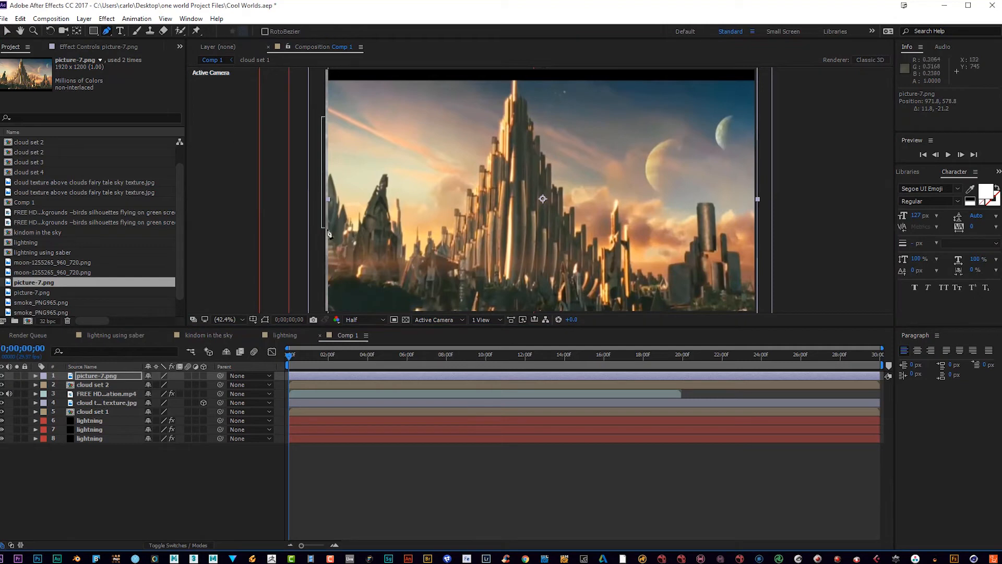
pyautogui.click(393, 290)
pyautogui.click(403, 272)
pyautogui.click(419, 249)
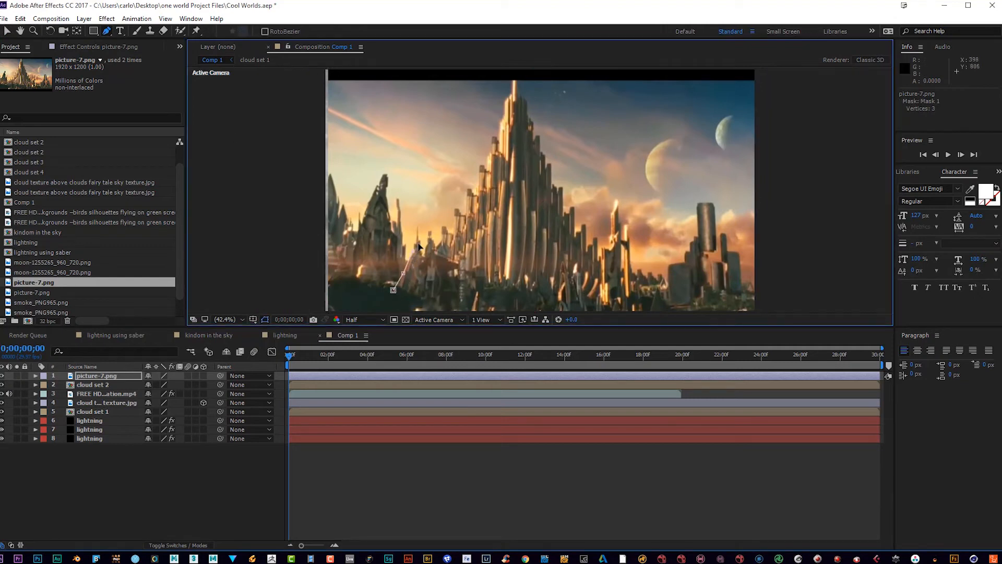
pyautogui.click(457, 201)
pyautogui.click(467, 185)
pyautogui.click(474, 165)
pyautogui.click(481, 151)
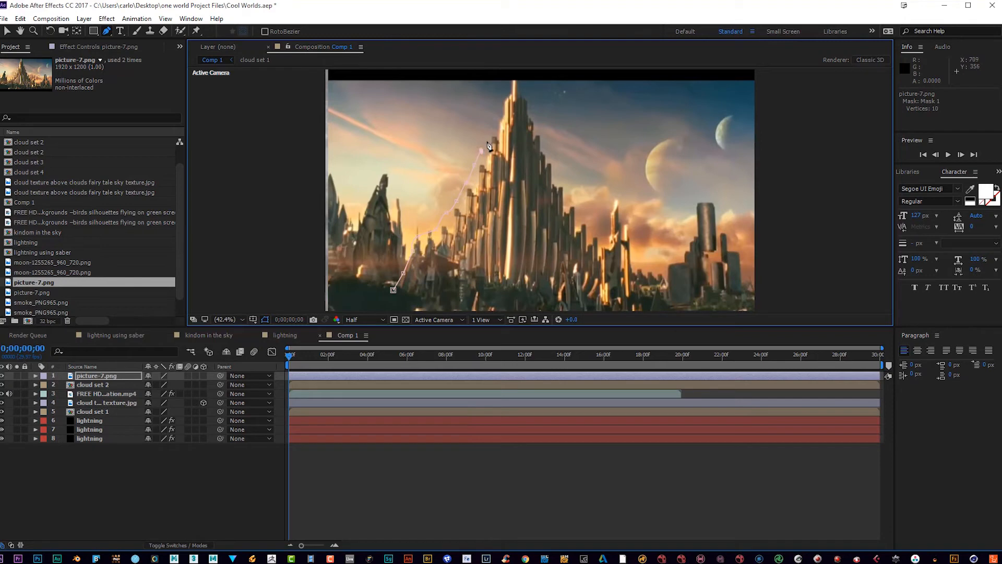
pyautogui.click(499, 111)
pyautogui.click(506, 88)
pyautogui.click(522, 77)
pyautogui.click(526, 96)
pyautogui.click(529, 97)
pyautogui.click(552, 158)
pyautogui.click(574, 187)
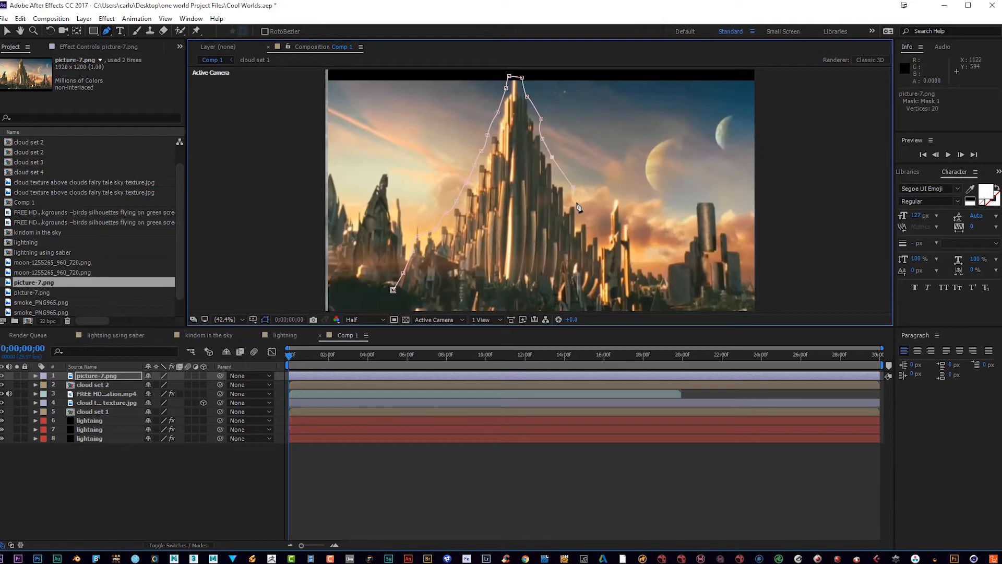
pyautogui.click(605, 223)
pyautogui.click(614, 194)
pyautogui.click(628, 221)
pyautogui.moveTo(675, 273); pyautogui.dragTo(679, 230)
pyautogui.click(641, 276)
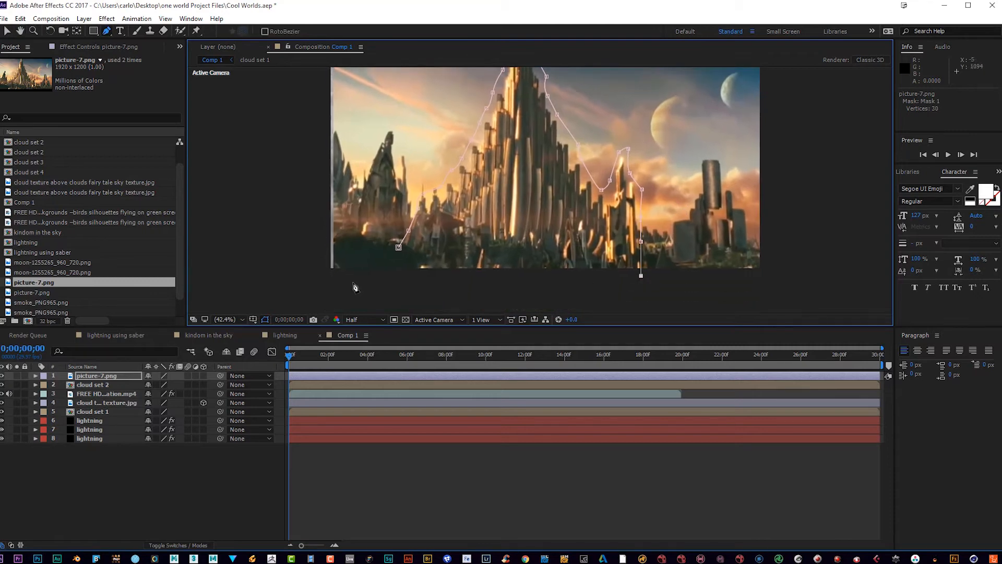
pyautogui.click(392, 276)
pyautogui.click(393, 259)
pyautogui.click(398, 247)
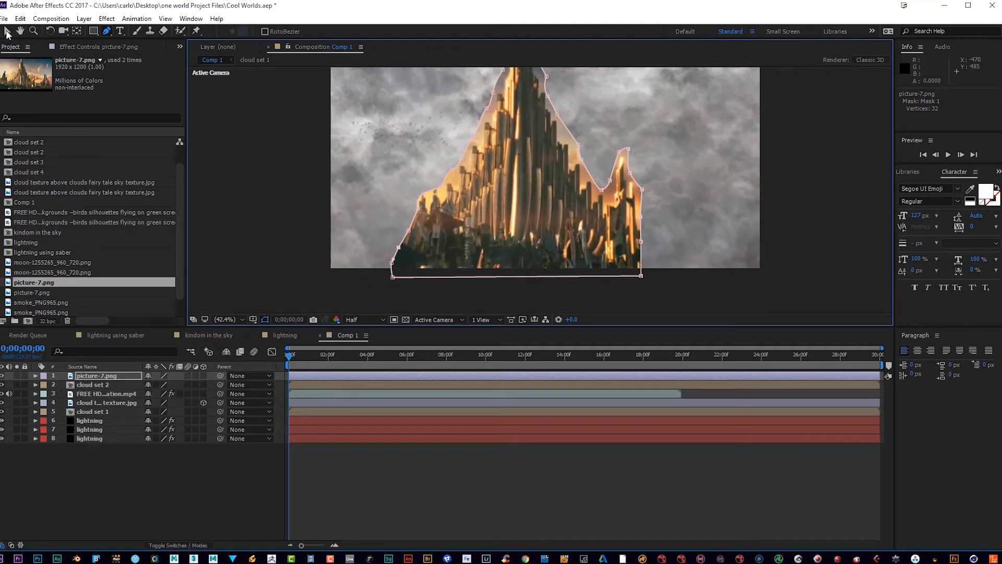
pyautogui.click(7, 32)
pyautogui.click(533, 223)
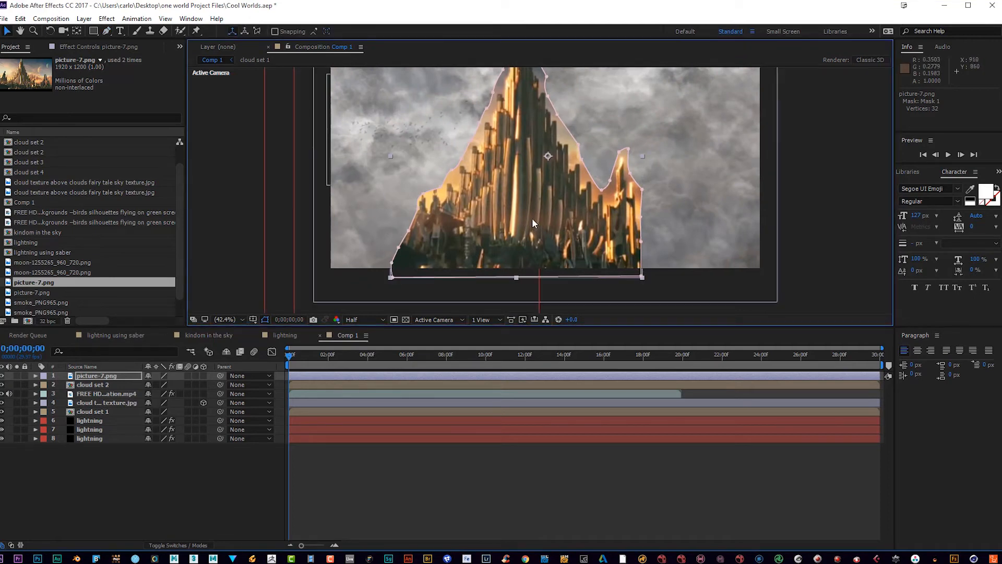
# - Feather the mask on picture-7.png by 273 pixels, hide the mask outline, and shift the tower slightly to the right
pyautogui.moveTo(511, 213); pyautogui.dragTo(528, 215)
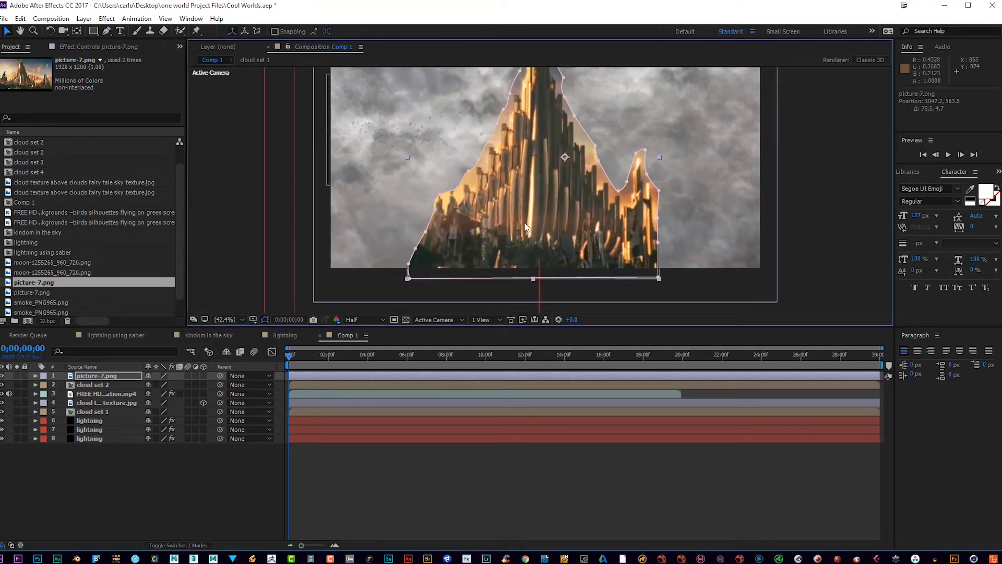
pyautogui.press('f')
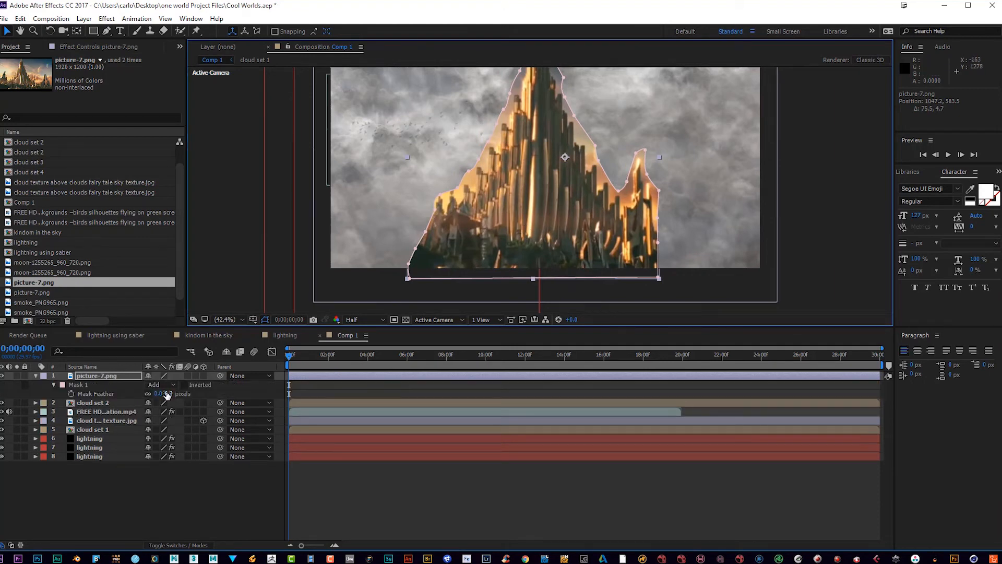
pyautogui.moveTo(167, 394); pyautogui.dragTo(255, 380)
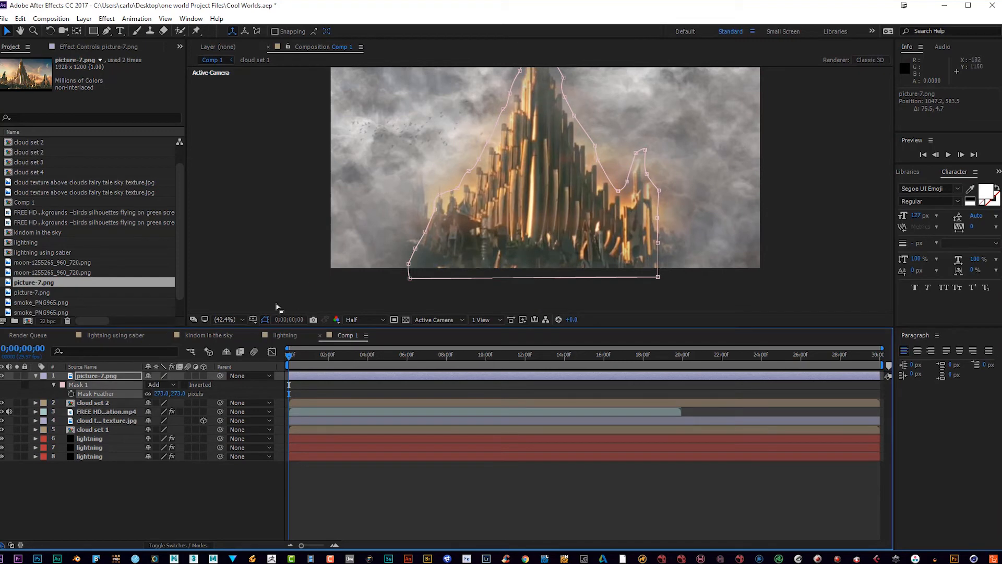
pyautogui.click(265, 318)
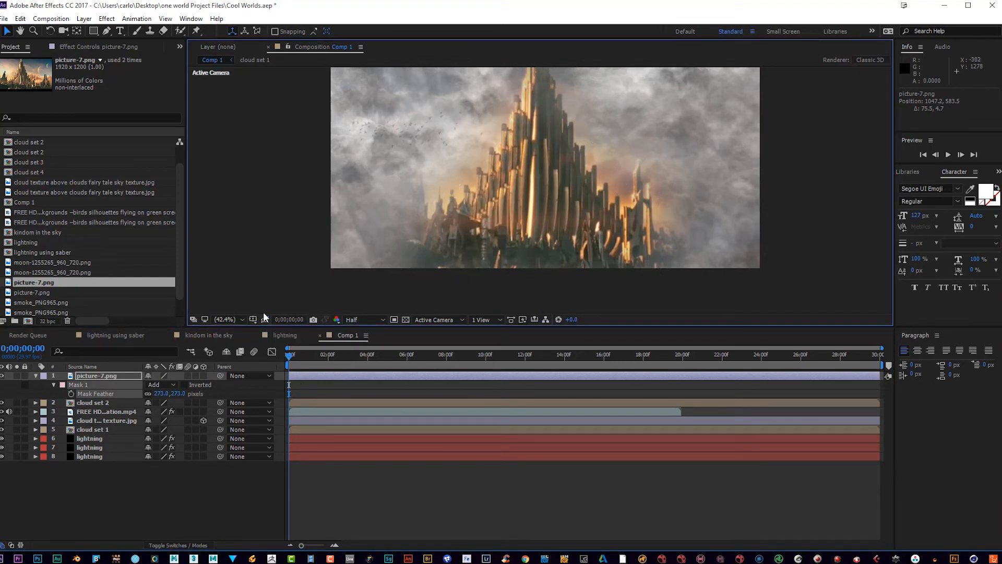
pyautogui.click(538, 223)
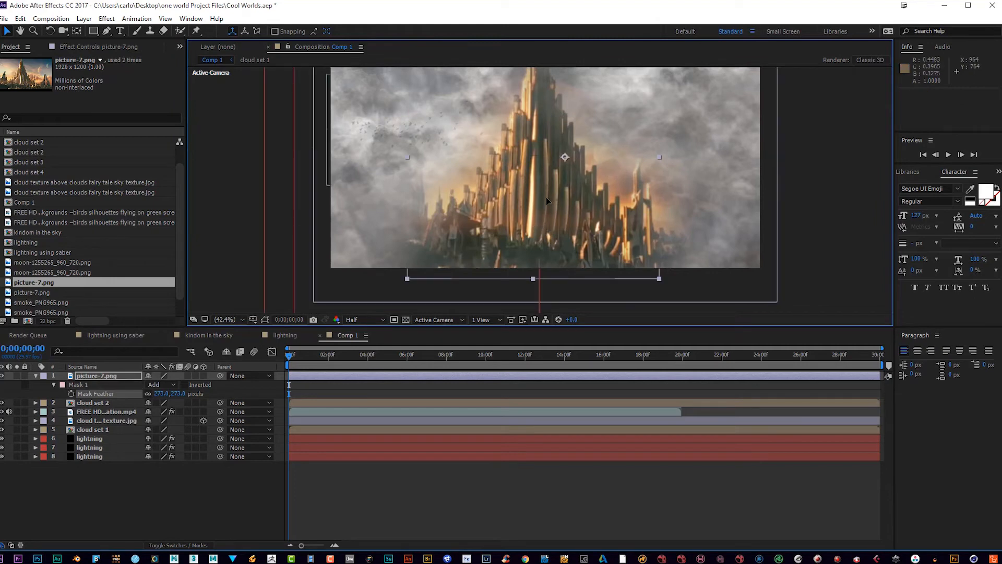
pyautogui.moveTo(546, 196); pyautogui.dragTo(554, 197)
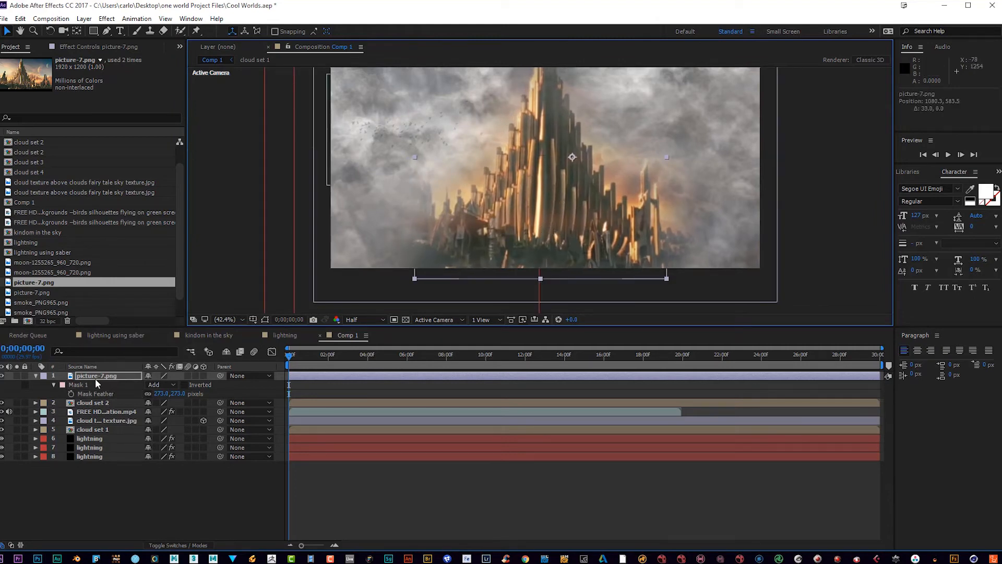
# - Reorder picture-7.png so it sits beneath the cloud texture layer and directly above cloud set 1
pyautogui.moveTo(96, 374); pyautogui.dragTo(95, 403)
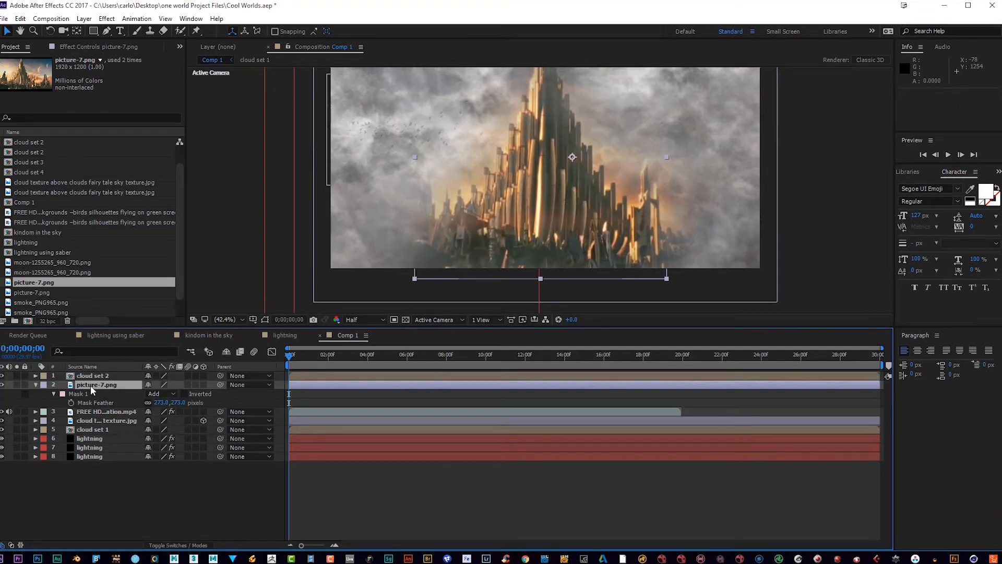
pyautogui.moveTo(90, 385); pyautogui.dragTo(92, 425)
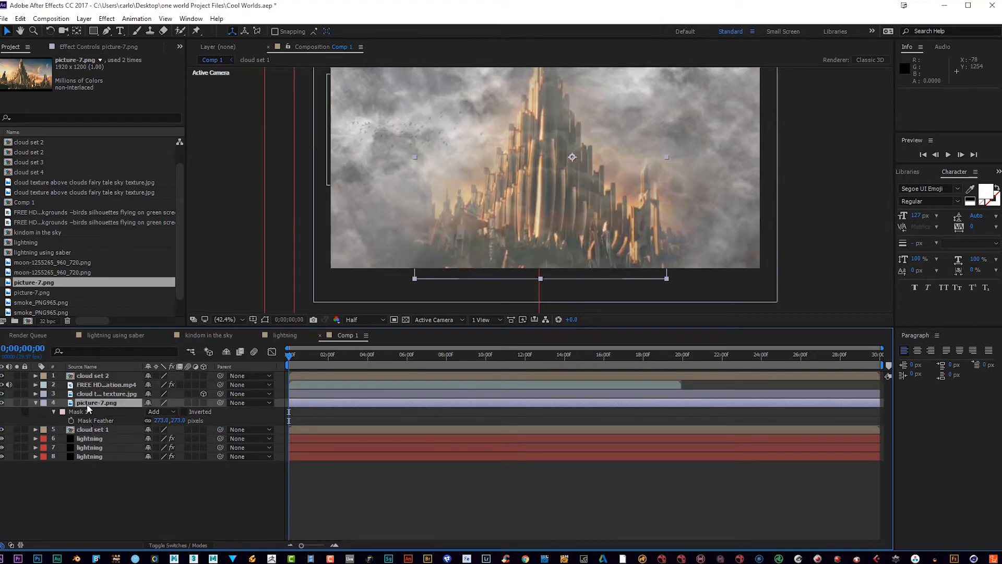
pyautogui.click(102, 394)
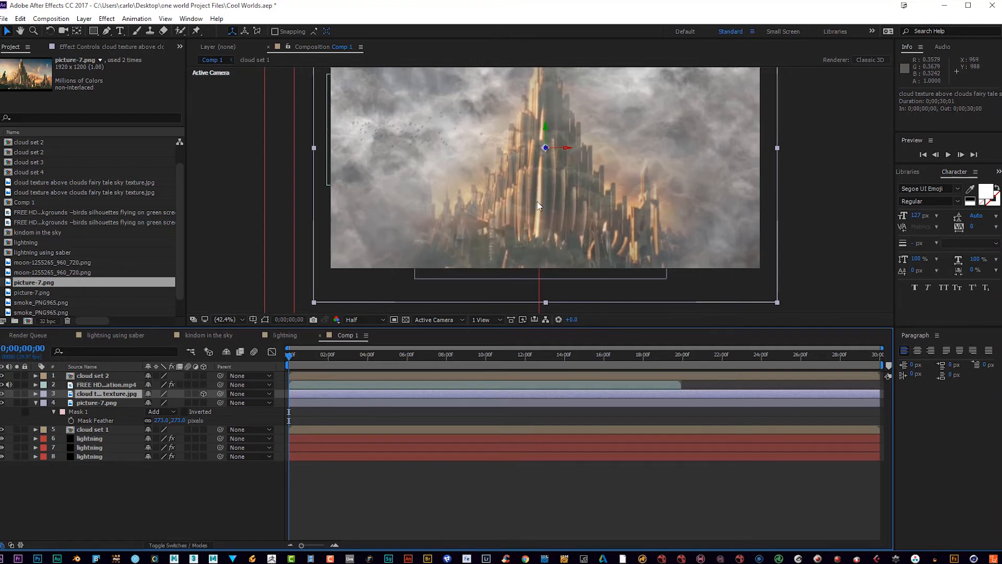
# - Turn picture-7.png into a 3D layer and bring the tower forward to position 1059.0, 628.3, -727.6
pyautogui.click(114, 403)
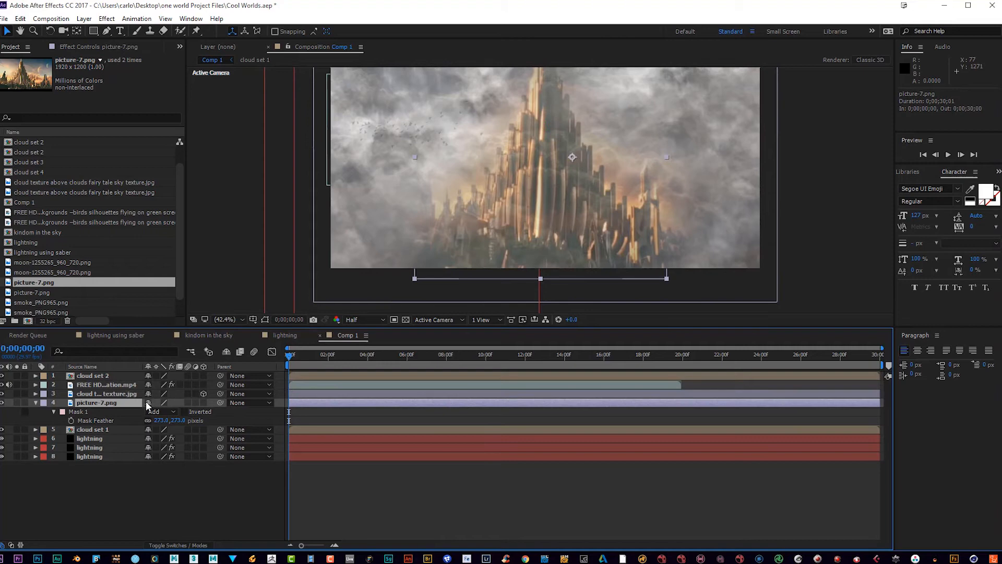
pyautogui.click(203, 403)
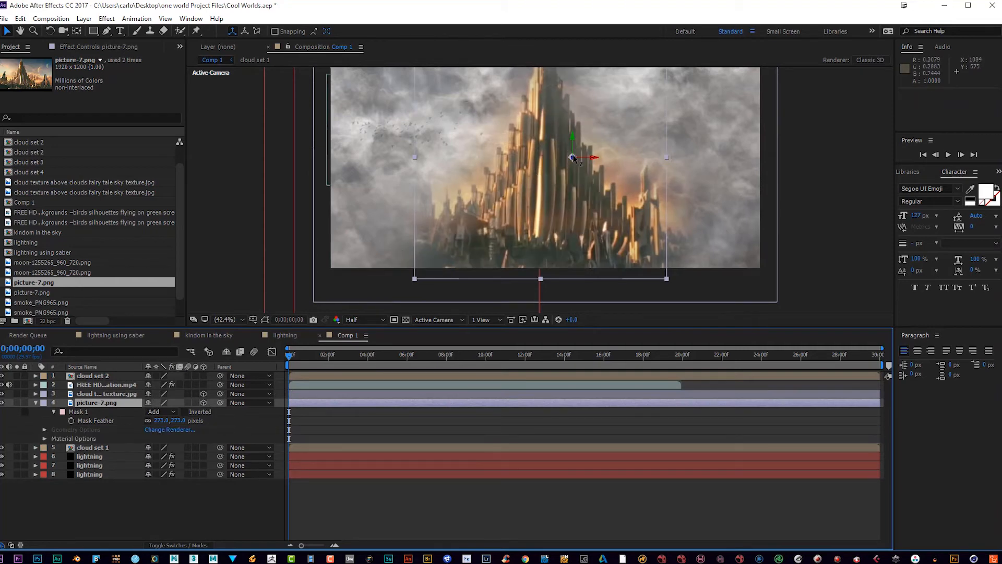
pyautogui.moveTo(573, 158); pyautogui.dragTo(562, 159)
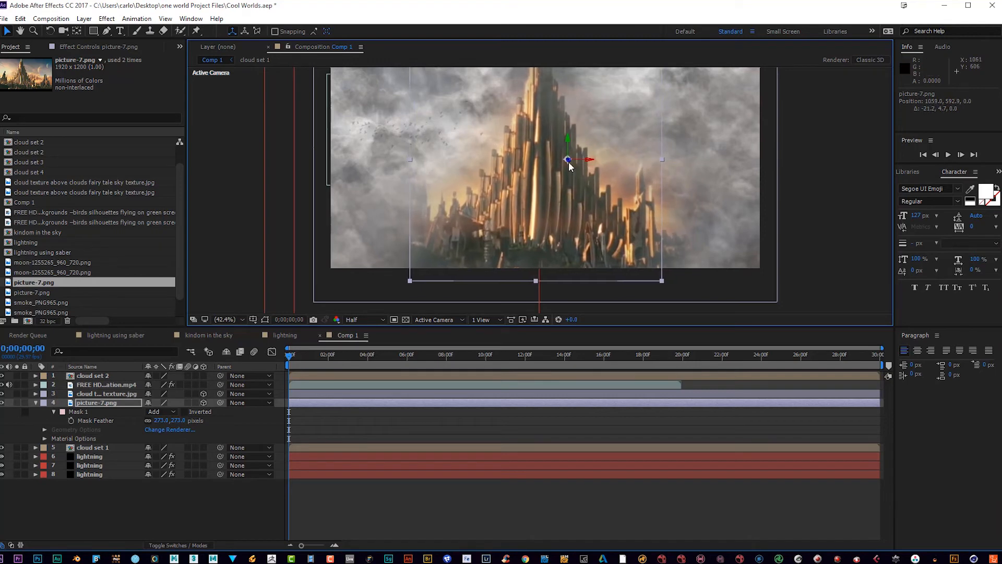
pyautogui.moveTo(550, 159); pyautogui.dragTo(734, 184)
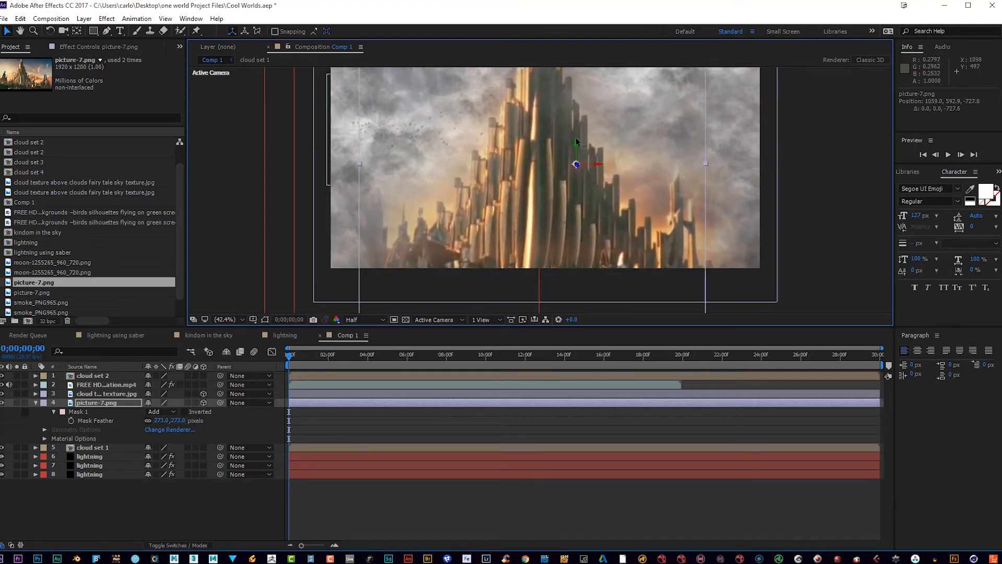
pyautogui.moveTo(578, 146); pyautogui.dragTo(578, 156)
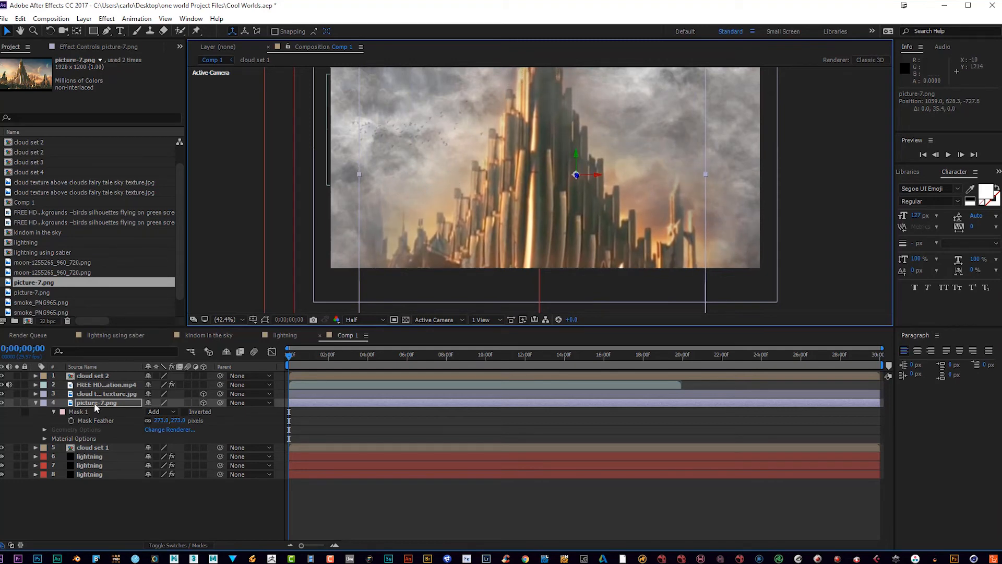
# - Keyframe the tower's Position at the first frame and at 0;00;08;20, moving it forward to 1062.5, 628.3, -1167.8 at the second keyframe
pyautogui.click(94, 403)
pyautogui.press('p')
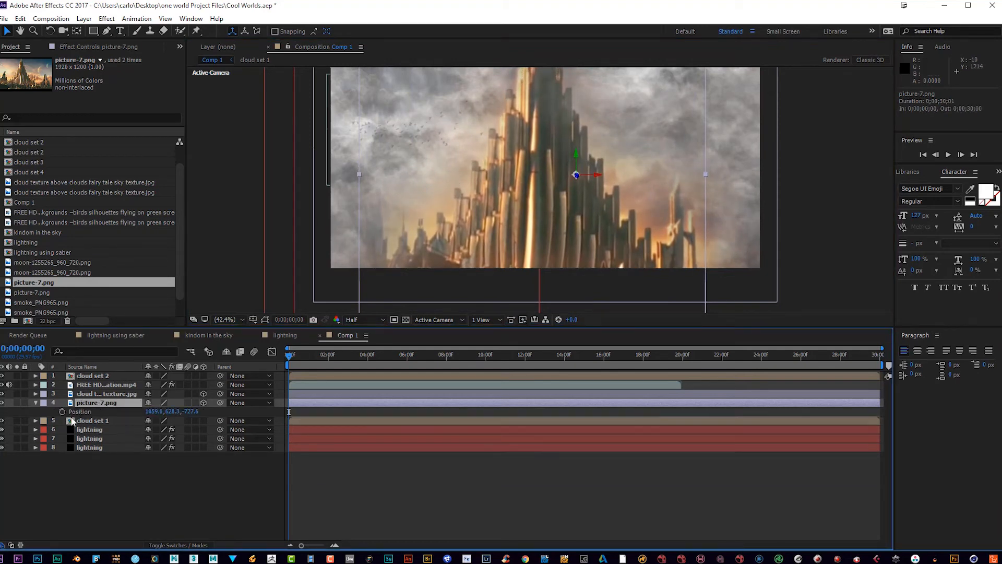
pyautogui.click(62, 411)
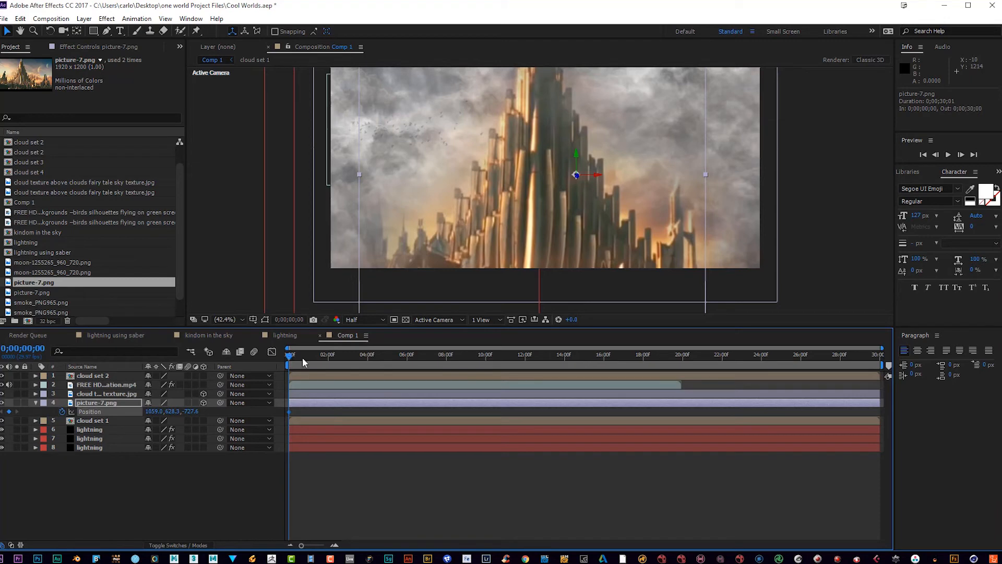
pyautogui.moveTo(302, 357); pyautogui.dragTo(460, 362)
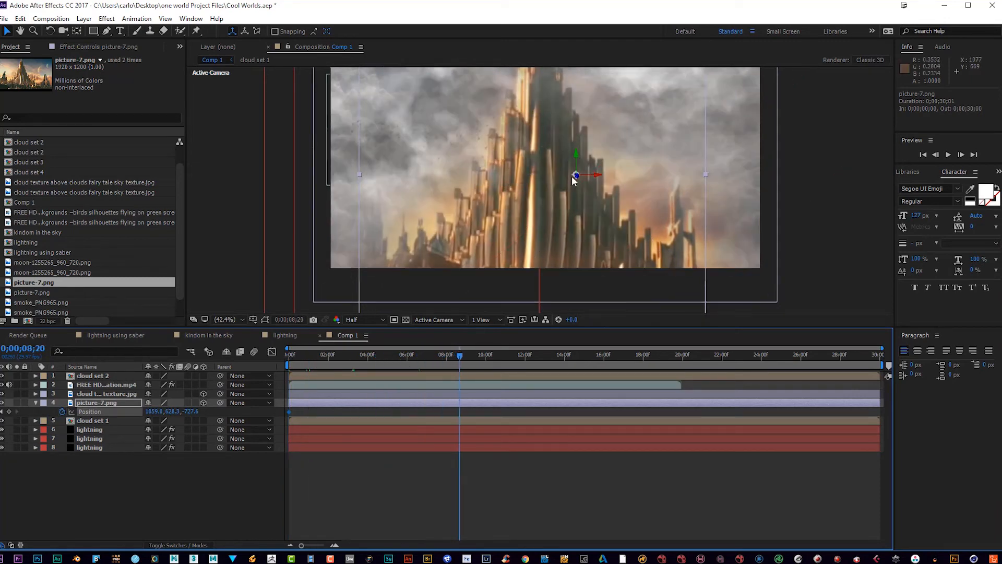
pyautogui.moveTo(576, 179); pyautogui.dragTo(703, 192)
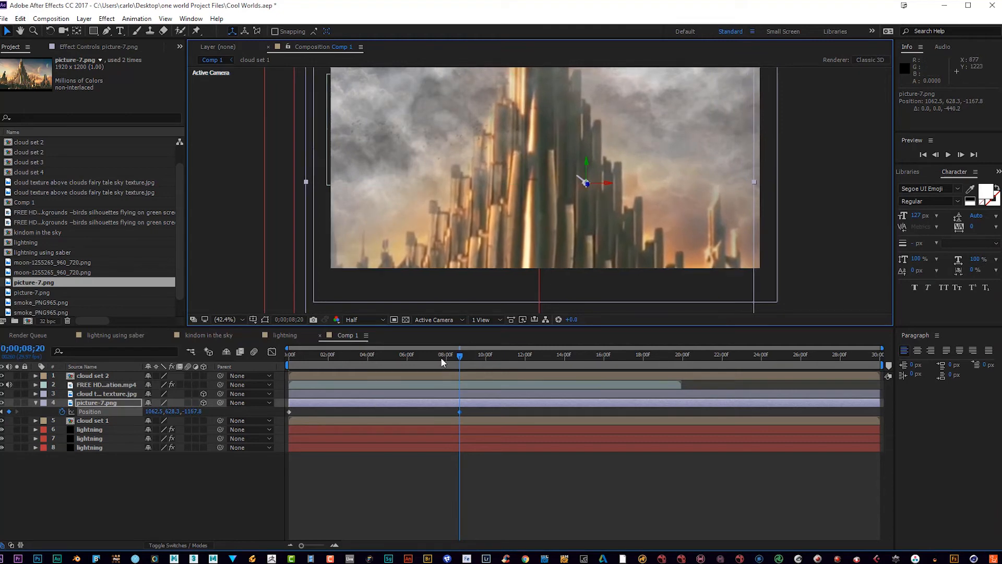
# - Preview the tower's forward movement from the first frame several times, checking it against the clouds and birds
pyautogui.moveTo(461, 357); pyautogui.dragTo(290, 359)
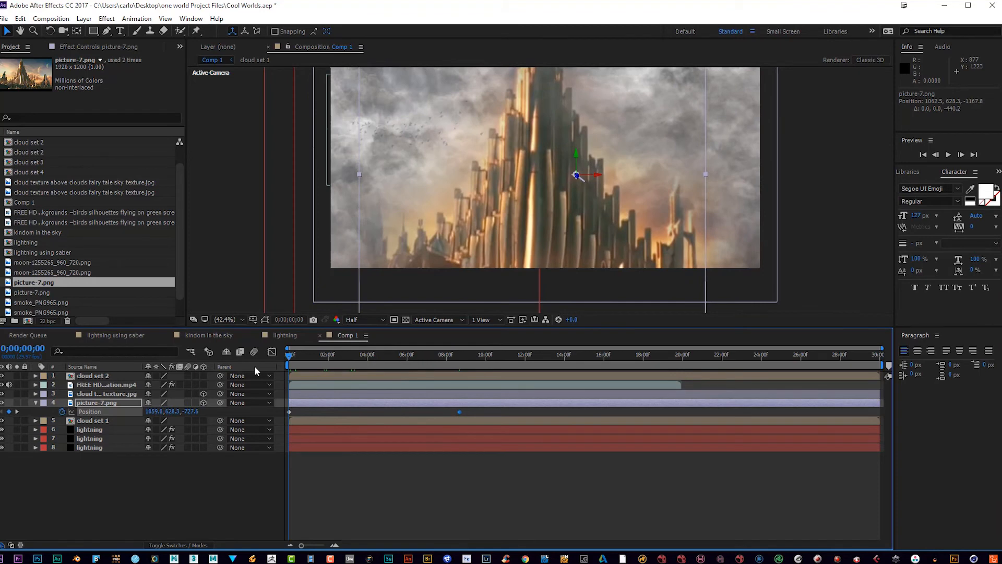
pyautogui.click(945, 156)
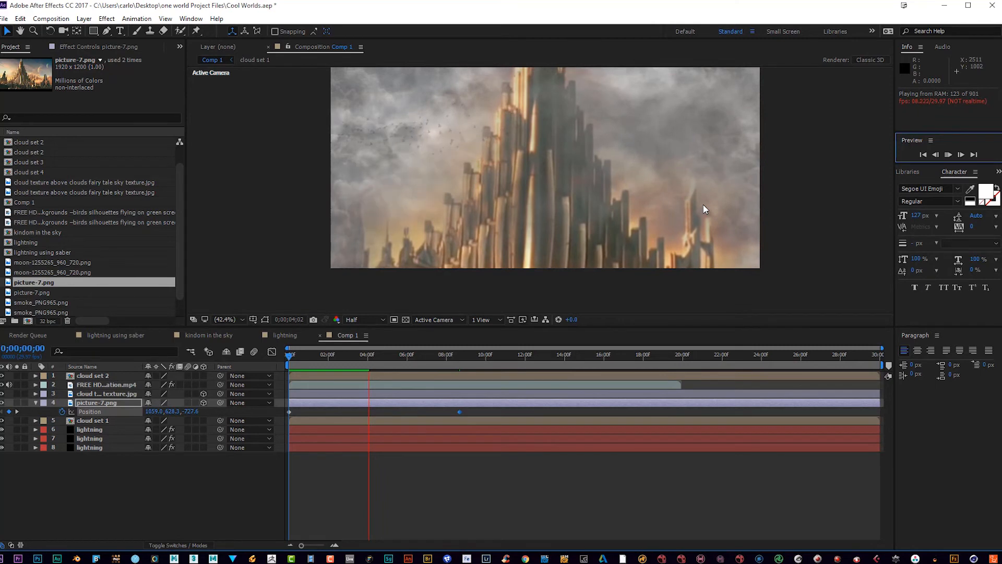
pyautogui.click(950, 154)
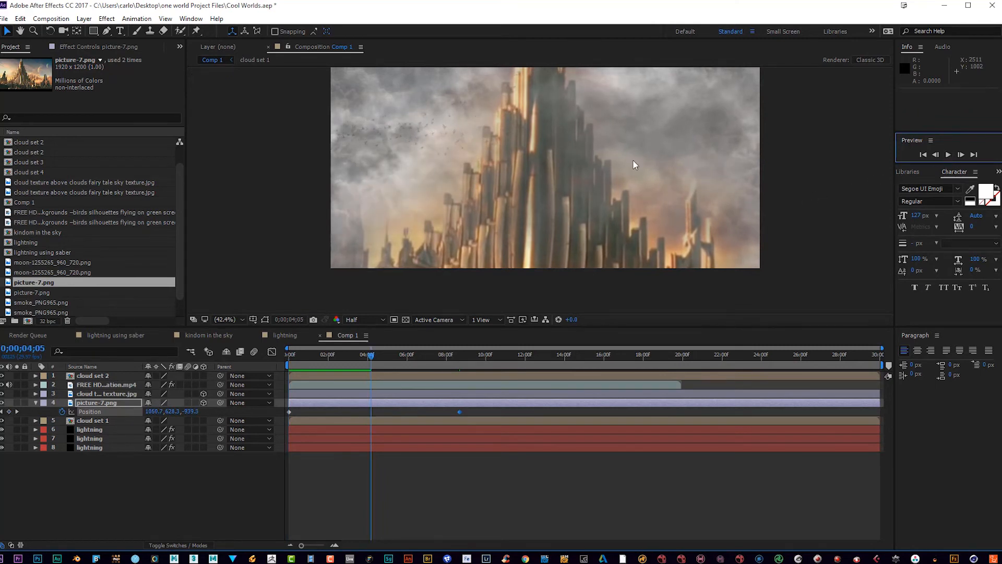
pyautogui.click(233, 315)
pyautogui.click(237, 333)
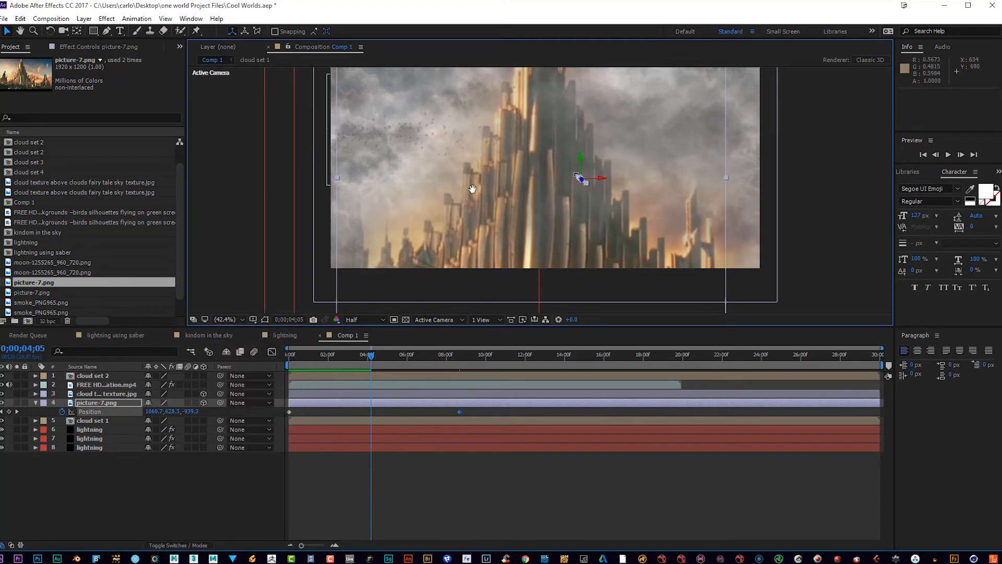
pyautogui.moveTo(473, 189); pyautogui.dragTo(468, 207)
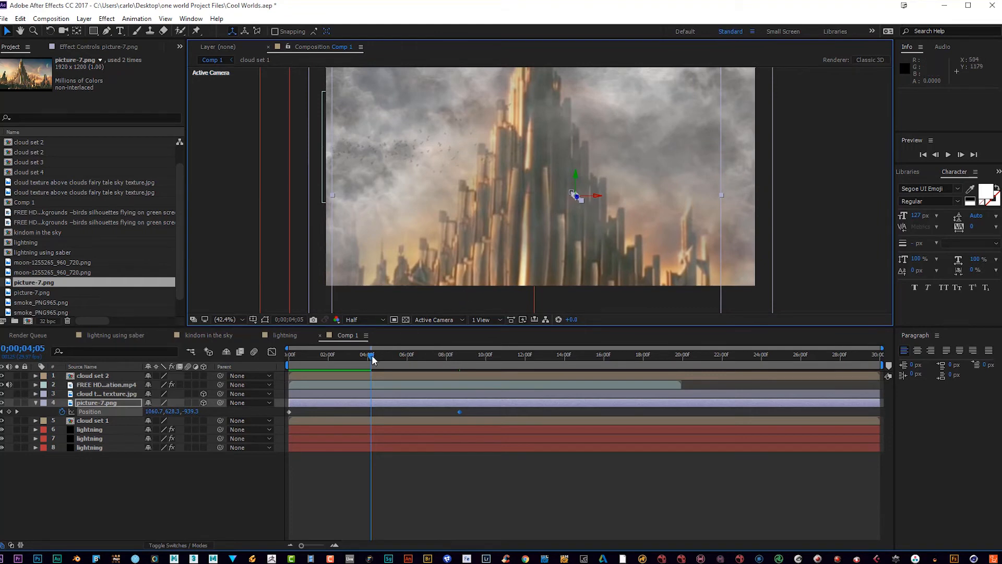
pyautogui.moveTo(372, 360); pyautogui.dragTo(282, 368)
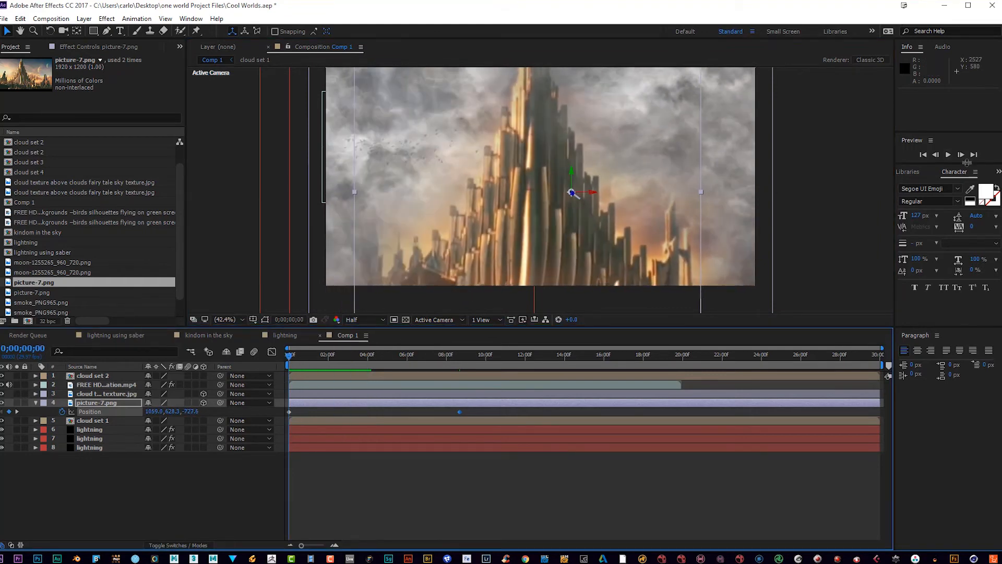
pyautogui.click(948, 154)
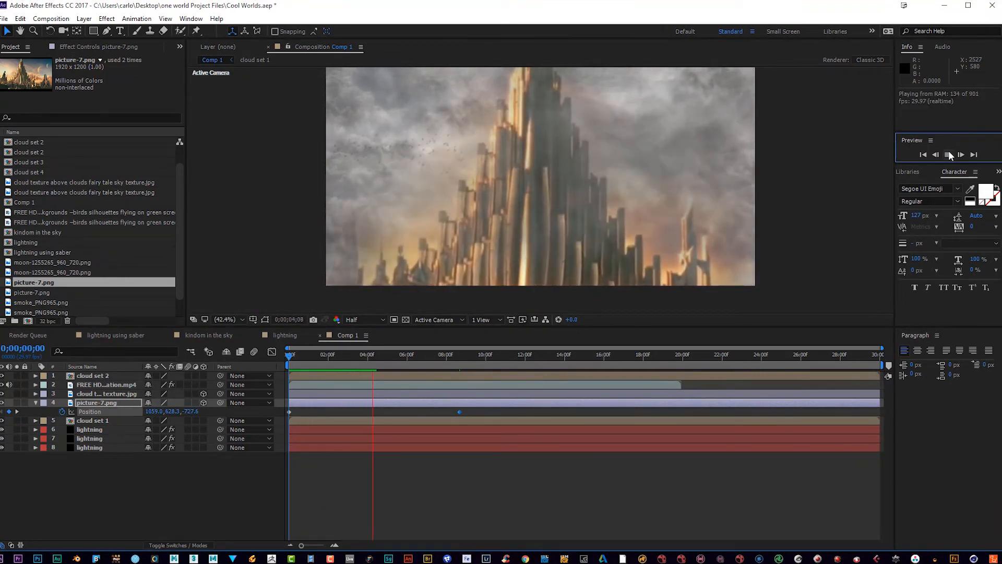
pyautogui.click(949, 153)
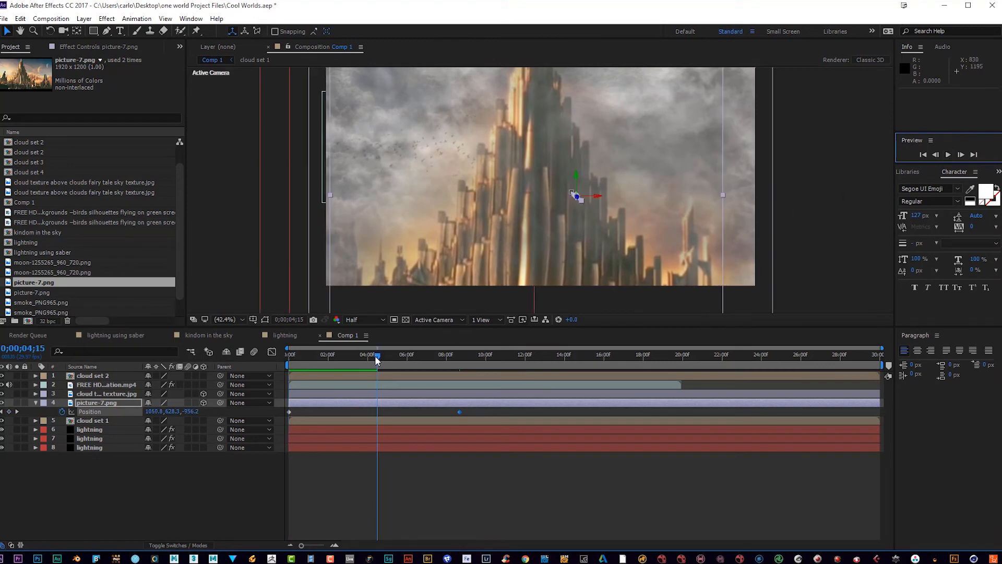
pyautogui.moveTo(376, 359); pyautogui.dragTo(289, 358)
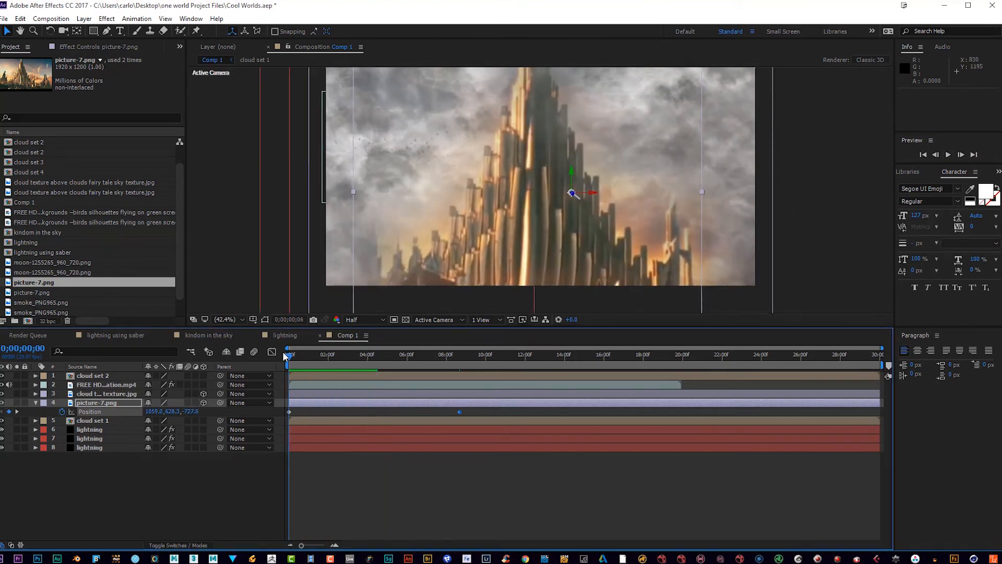
pyautogui.click(951, 153)
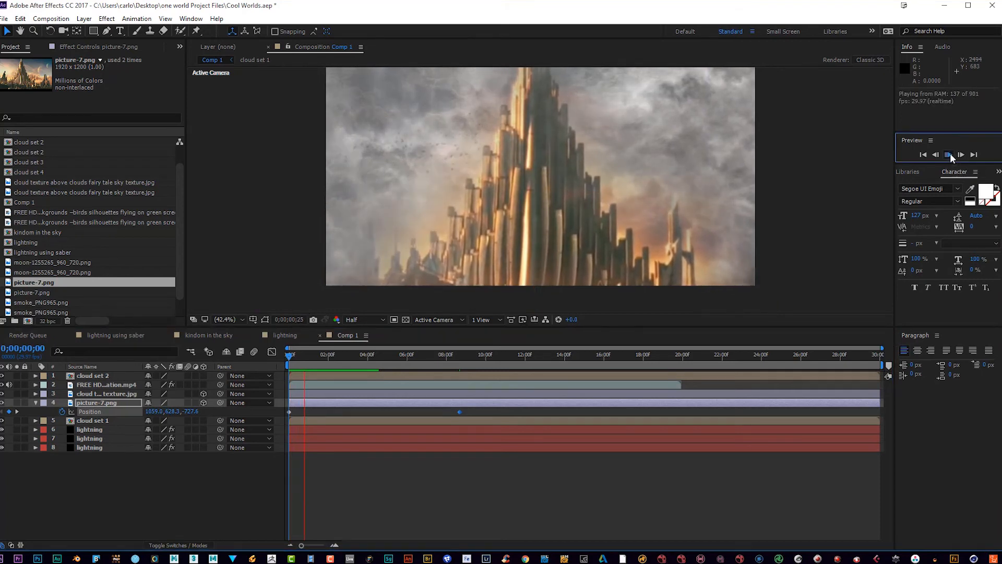
pyautogui.click(950, 153)
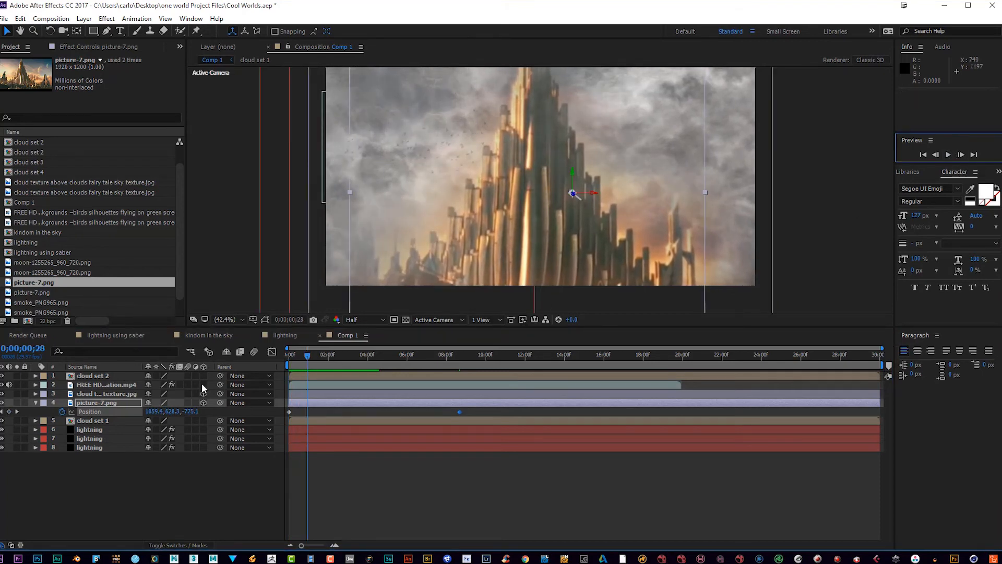
# - Slow down the birds clip by applying a Time Stretch with a stretch factor of 300%
pyautogui.click(104, 385)
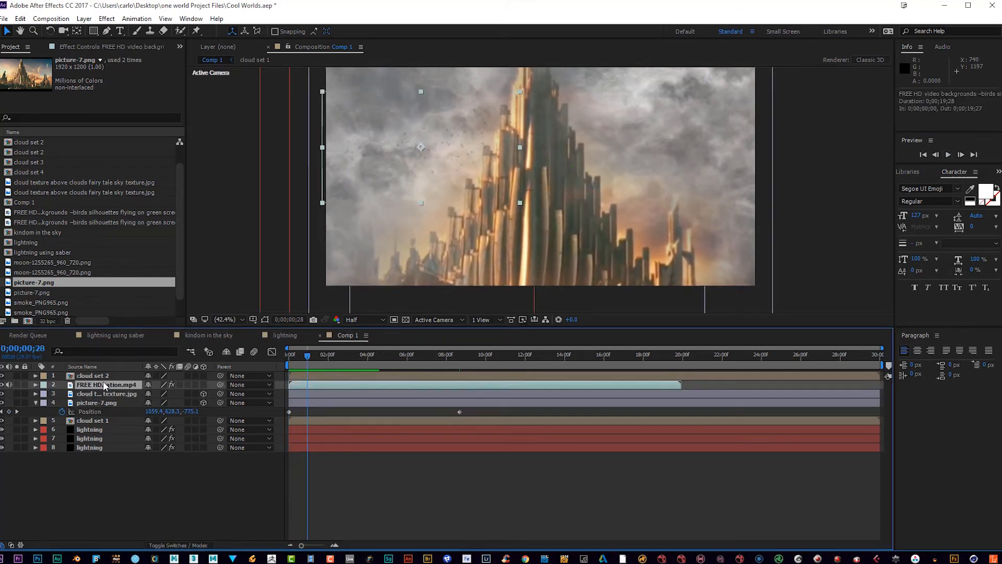
pyautogui.click(84, 18)
pyautogui.moveTo(224, 155)
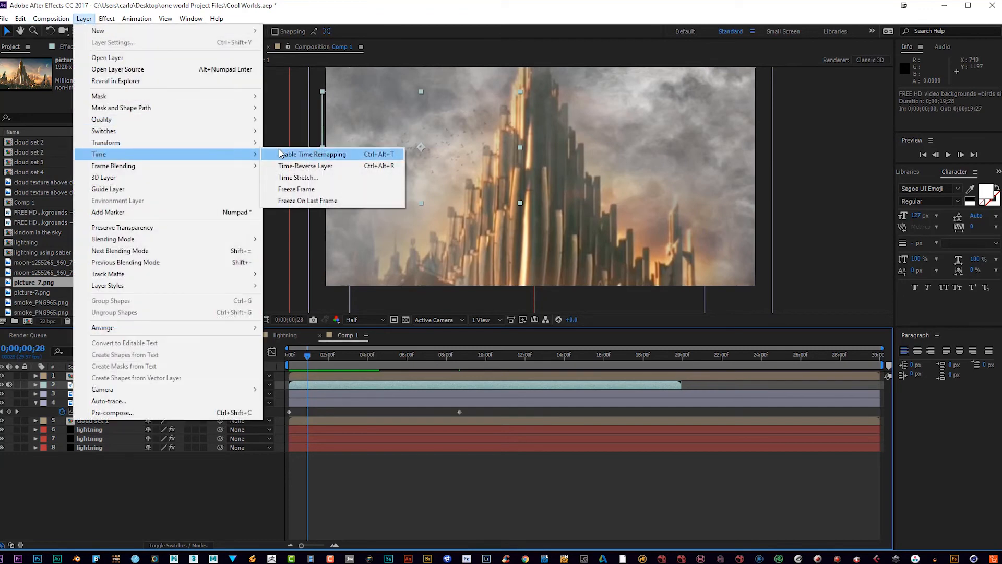
pyautogui.click(283, 178)
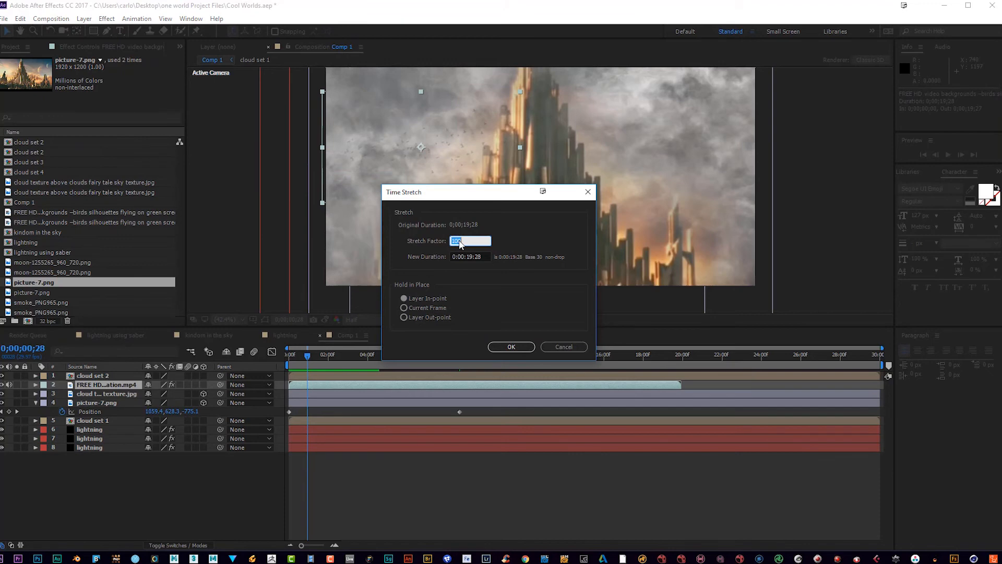
pyautogui.write('300')
pyautogui.press('Return')
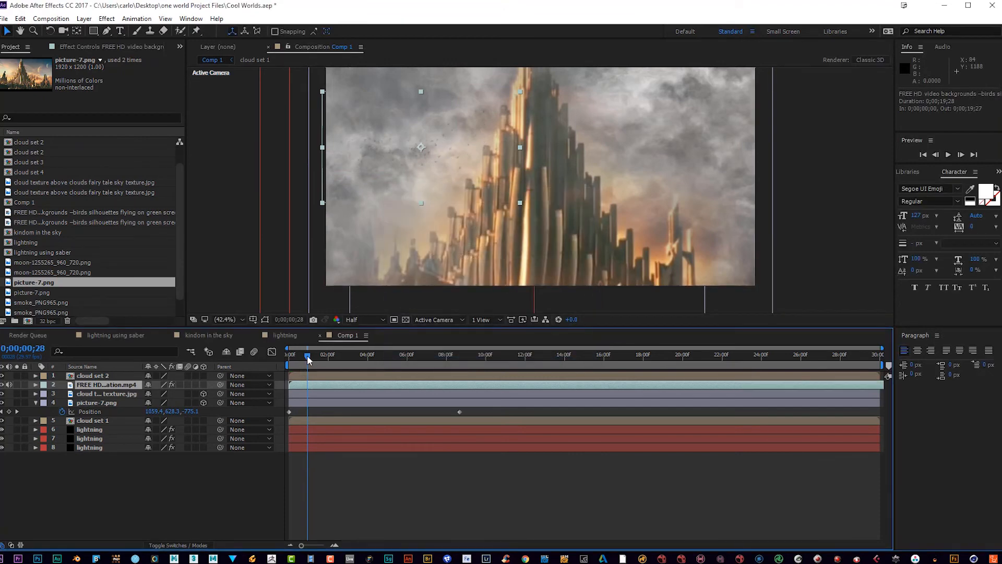
# - Preview the slowed birds with the moving tower from the first frame
pyautogui.moveTo(307, 355); pyautogui.dragTo(288, 355)
pyautogui.click(944, 158)
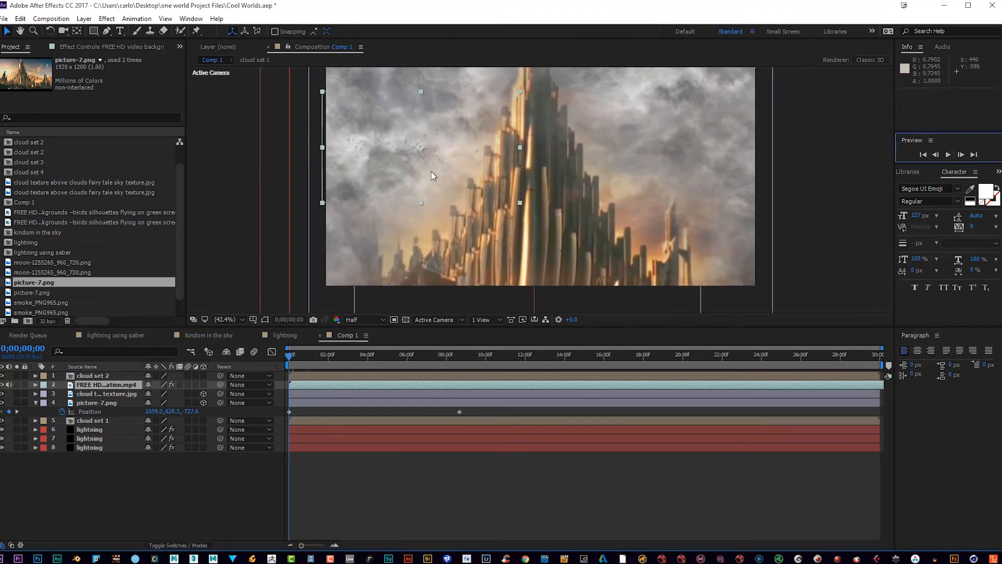
pyautogui.click(950, 156)
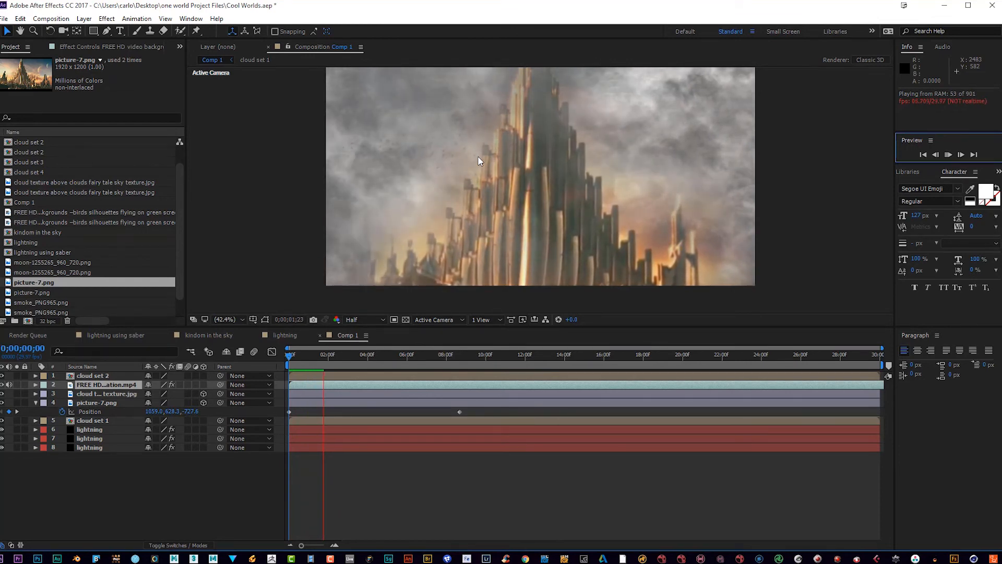
# - Place three smoke_PNG965.png images over the tower at about 737.7, 344.3; 1325.2, 646.1; and 617.8, 835.5
pyautogui.click(949, 153)
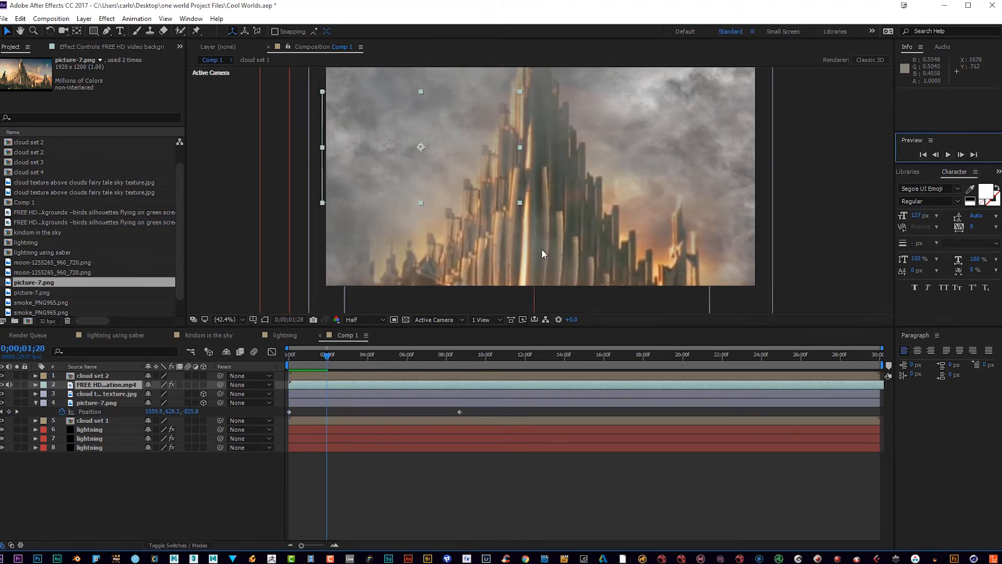
pyautogui.moveTo(326, 355); pyautogui.dragTo(293, 355)
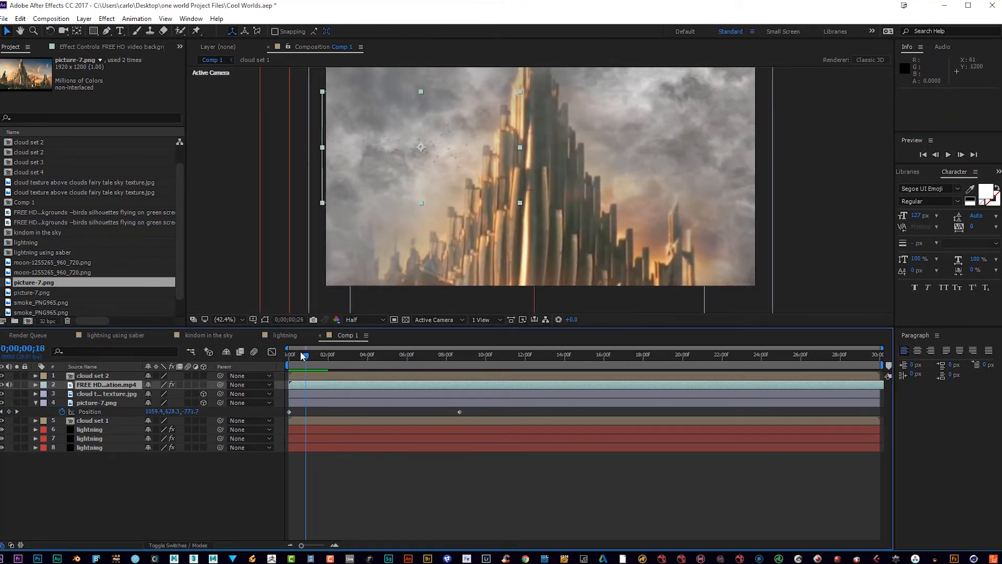
pyautogui.press('h')
pyautogui.moveTo(425, 214); pyautogui.dragTo(410, 237)
pyautogui.press('v')
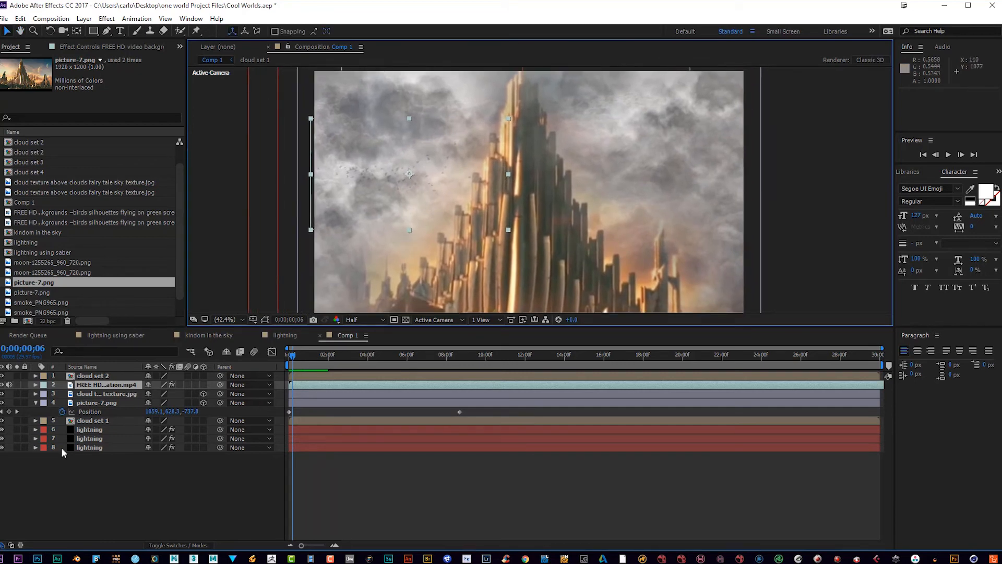
pyautogui.click(35, 403)
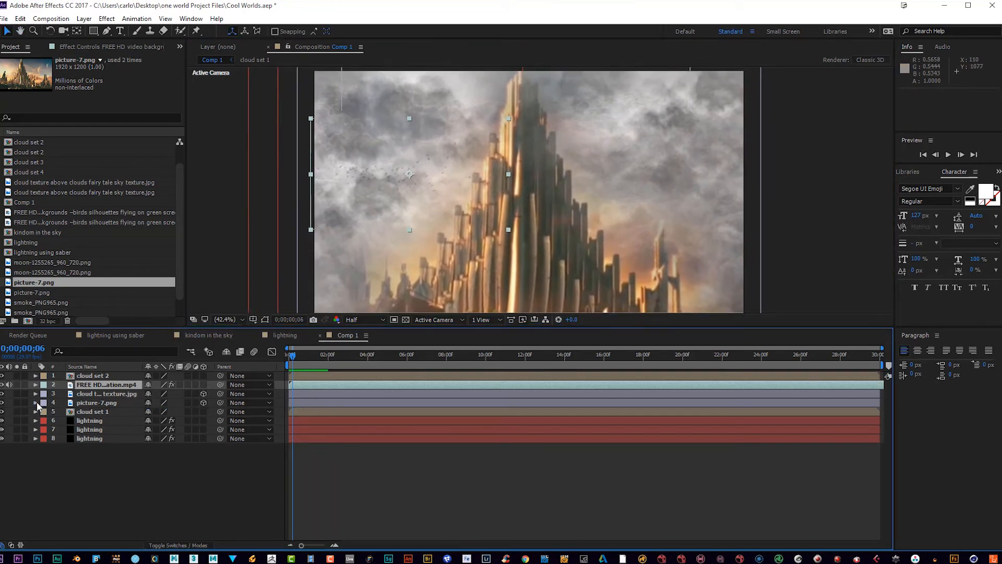
pyautogui.click(45, 303)
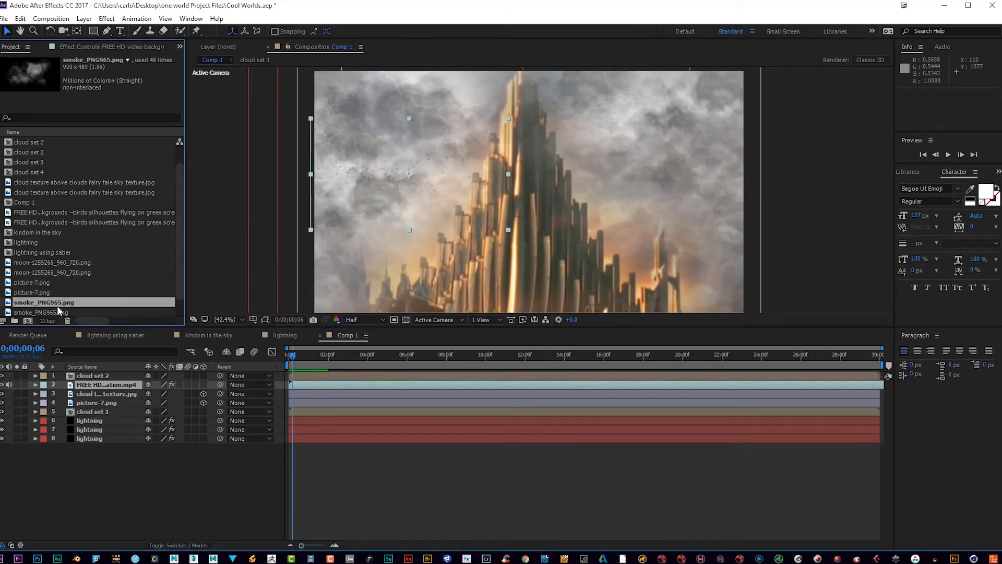
pyautogui.moveTo(48, 303); pyautogui.dragTo(492, 171)
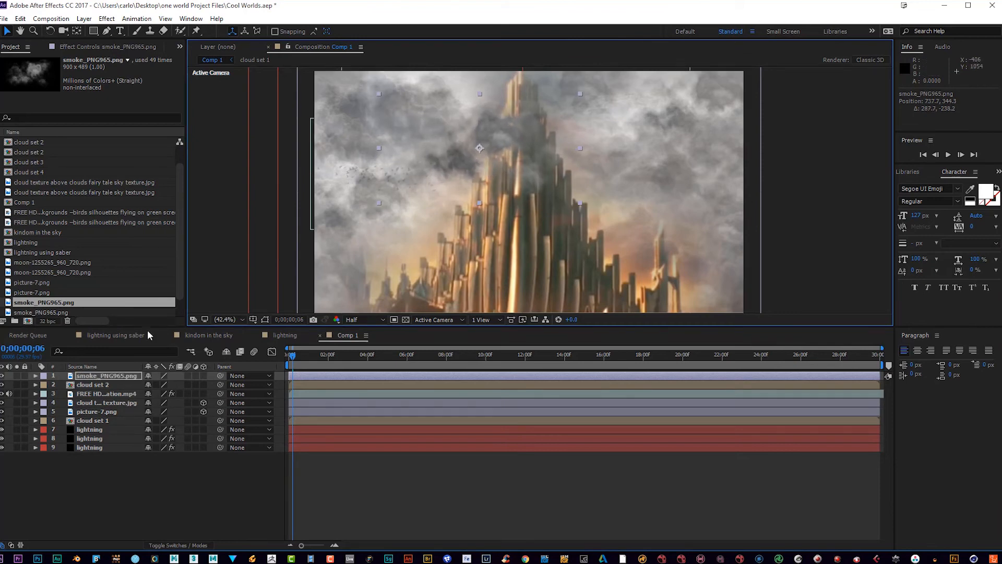
pyautogui.moveTo(51, 300); pyautogui.dragTo(623, 217)
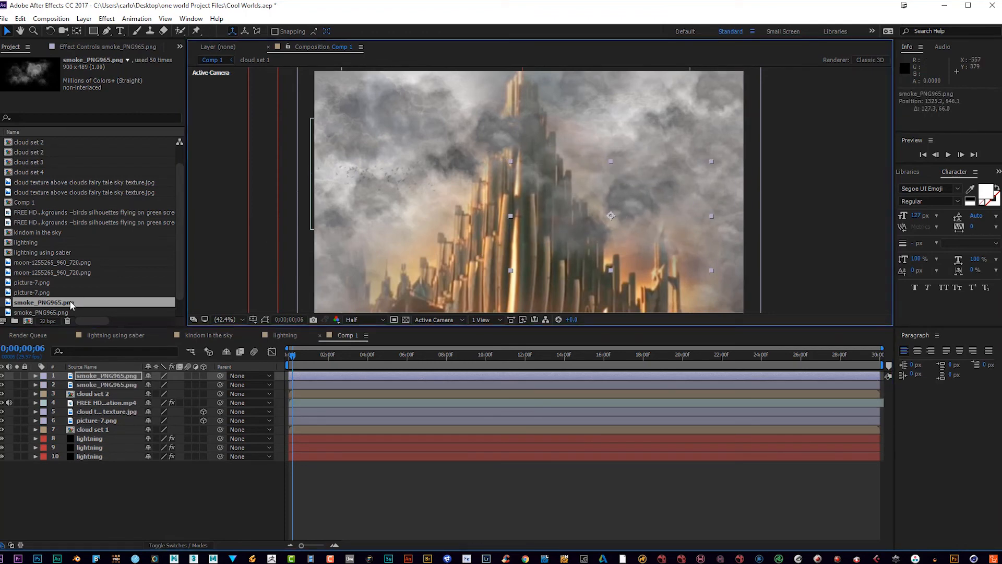
pyautogui.moveTo(70, 300); pyautogui.dragTo(452, 259)
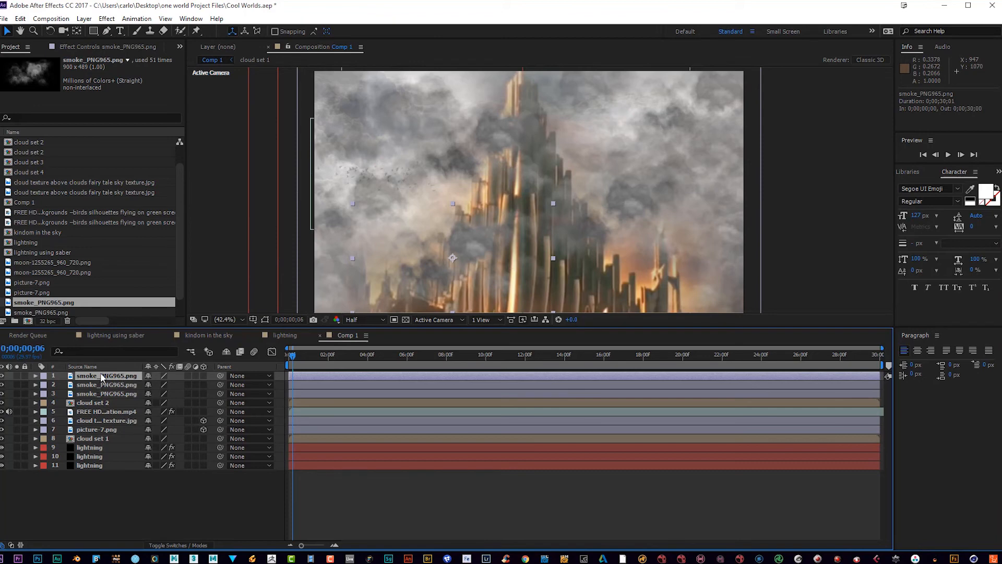
# - Make the three smoke layers 3D and move them together toward the viewer to a Z position of about -785.2
pyautogui.keyDown('shift'); pyautogui.click(103, 397); pyautogui.keyUp('shift')
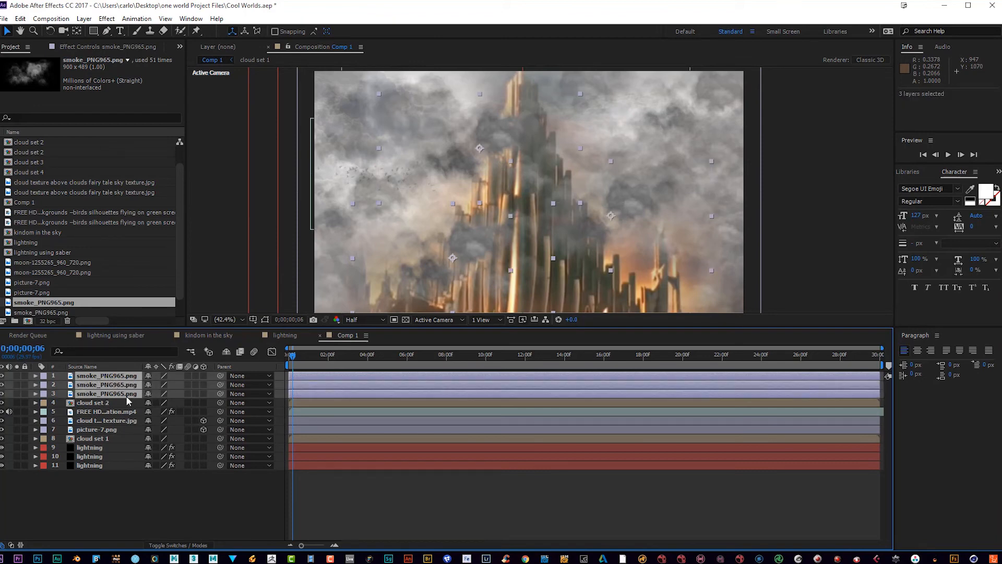
pyautogui.click(204, 376)
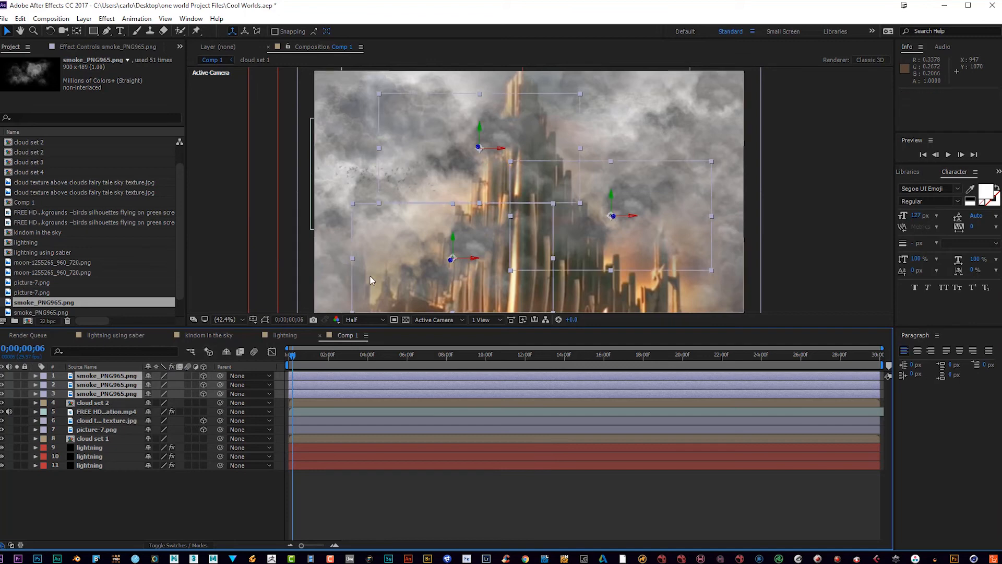
pyautogui.click(451, 262)
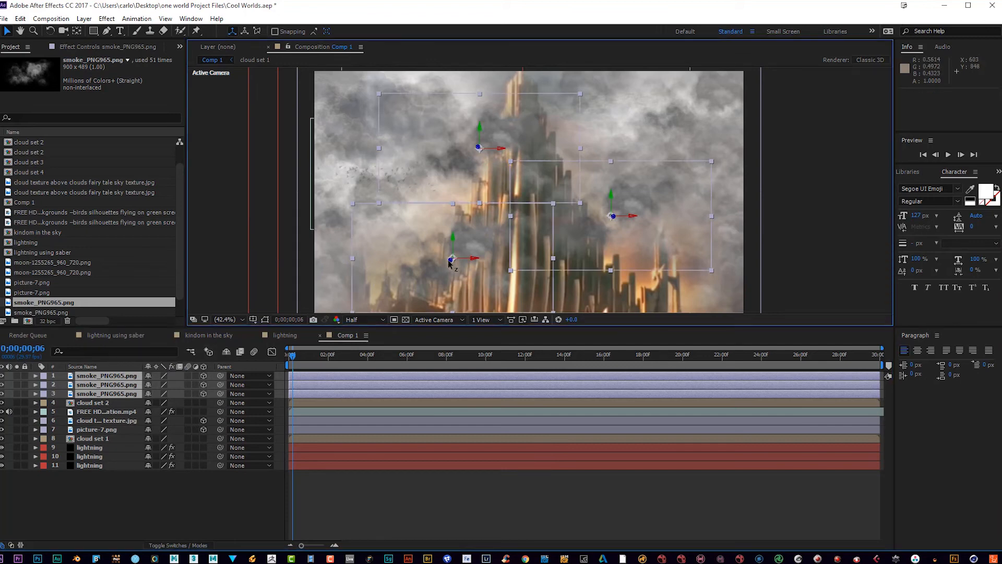
pyautogui.moveTo(449, 263); pyautogui.dragTo(274, 253)
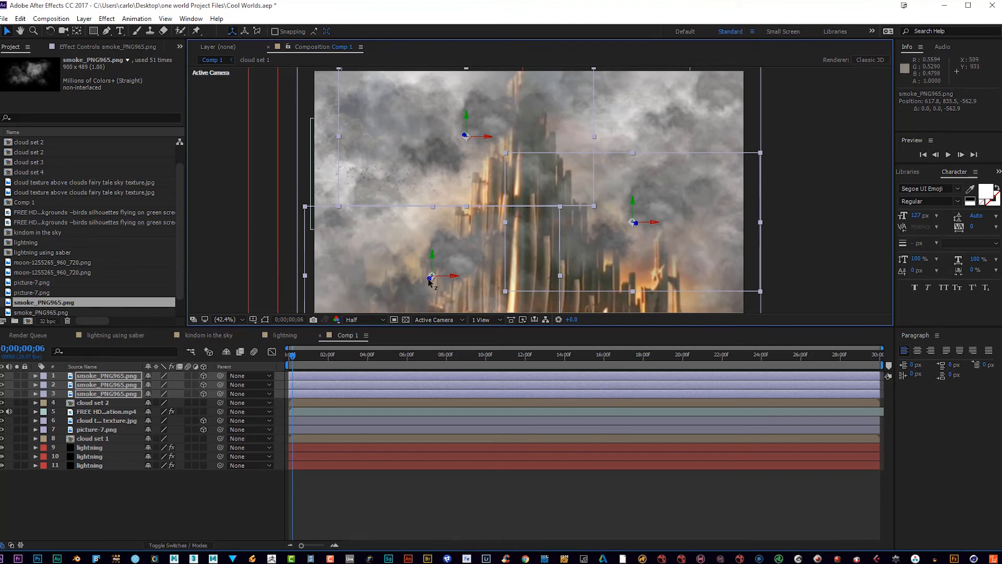
pyautogui.moveTo(430, 281); pyautogui.dragTo(348, 266)
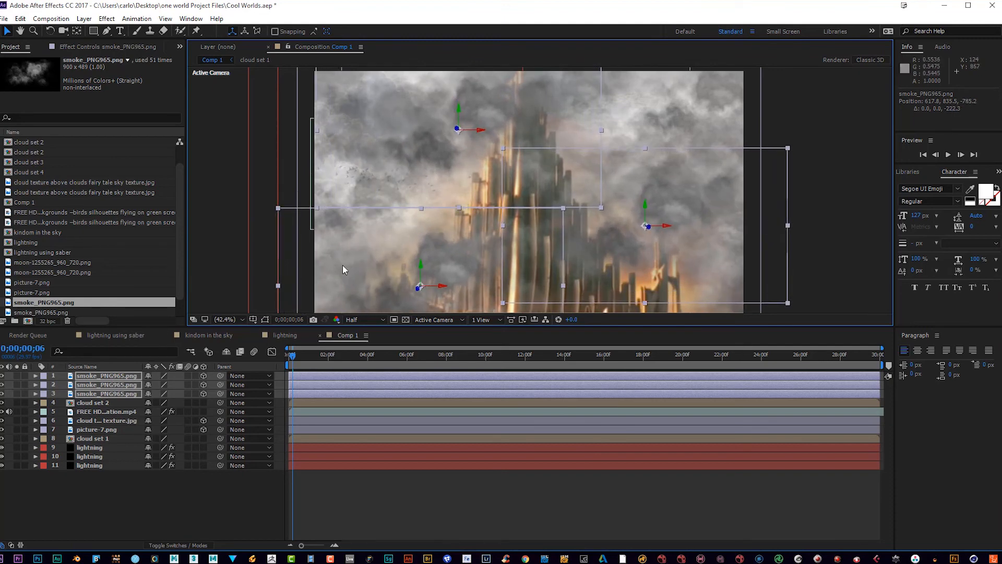
# - Keyframe the three smoke layers' Position at 0;00;00;06 and at 0;00;07;29, moving them back to Z -81.4 at the second keyframe
pyautogui.press('p')
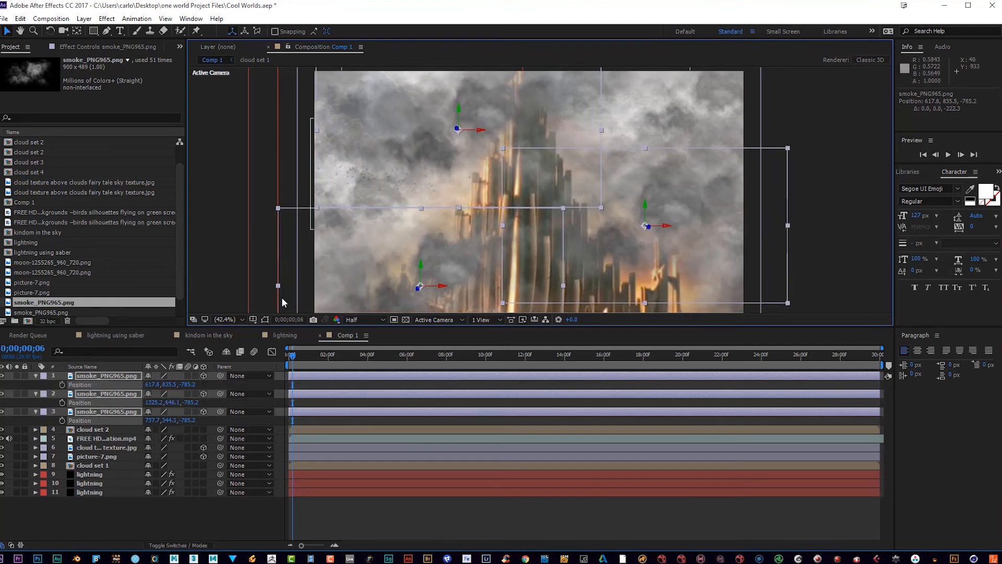
pyautogui.click(62, 384)
pyautogui.moveTo(294, 358); pyautogui.dragTo(446, 359)
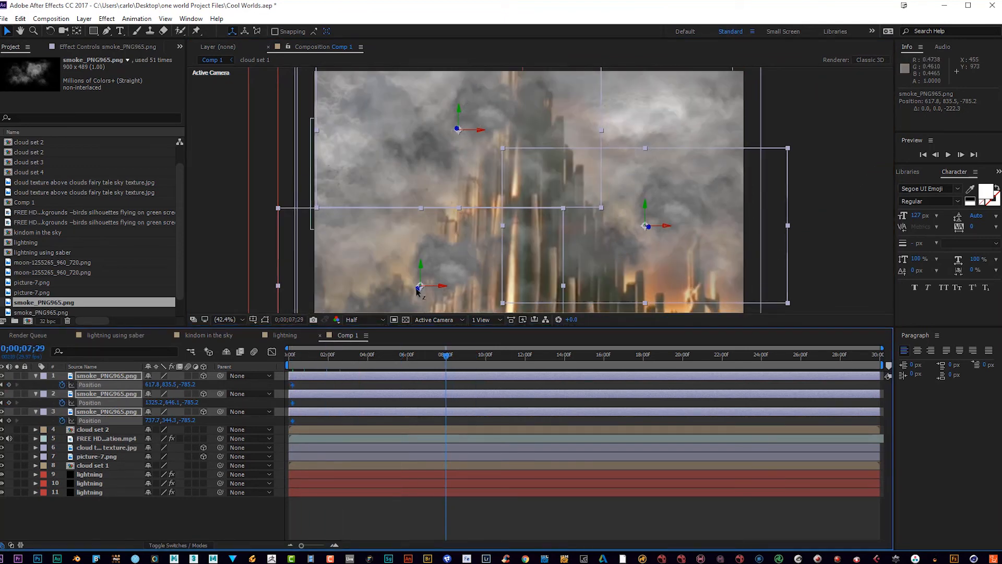
pyautogui.moveTo(418, 290); pyautogui.dragTo(608, 272)
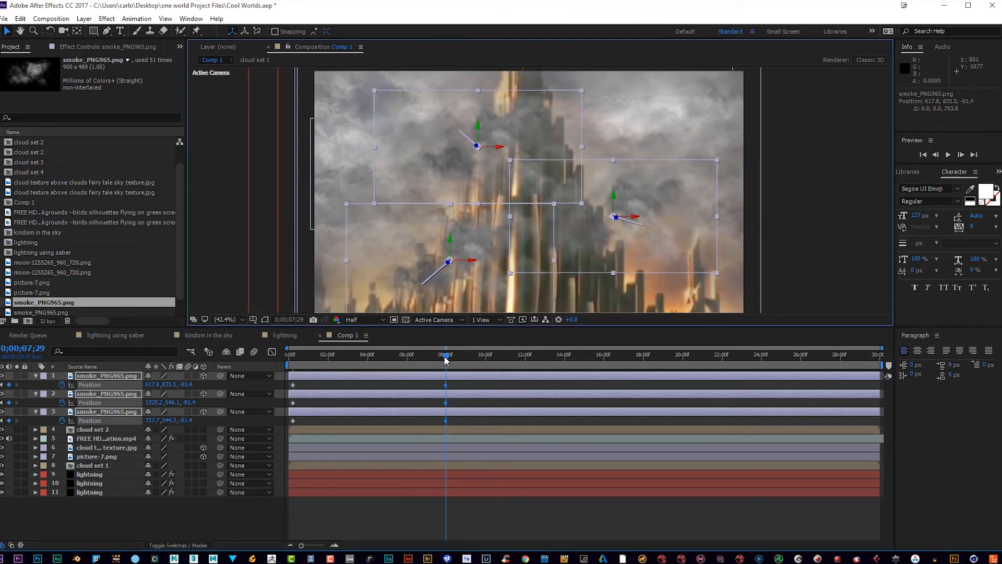
# - Preview the smoke layers' receding movement from the first frame
pyautogui.moveTo(447, 359); pyautogui.dragTo(275, 339)
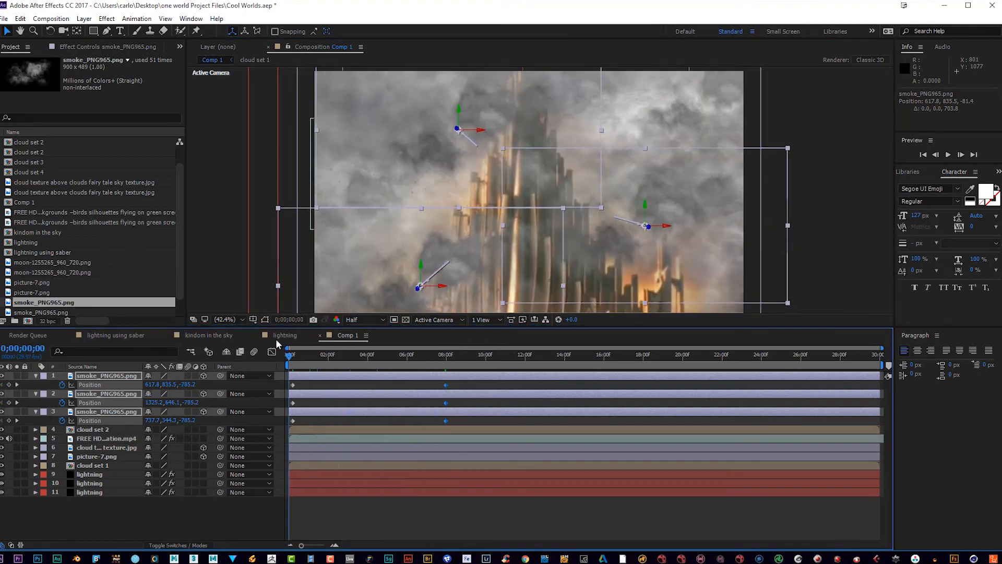
pyautogui.click(949, 154)
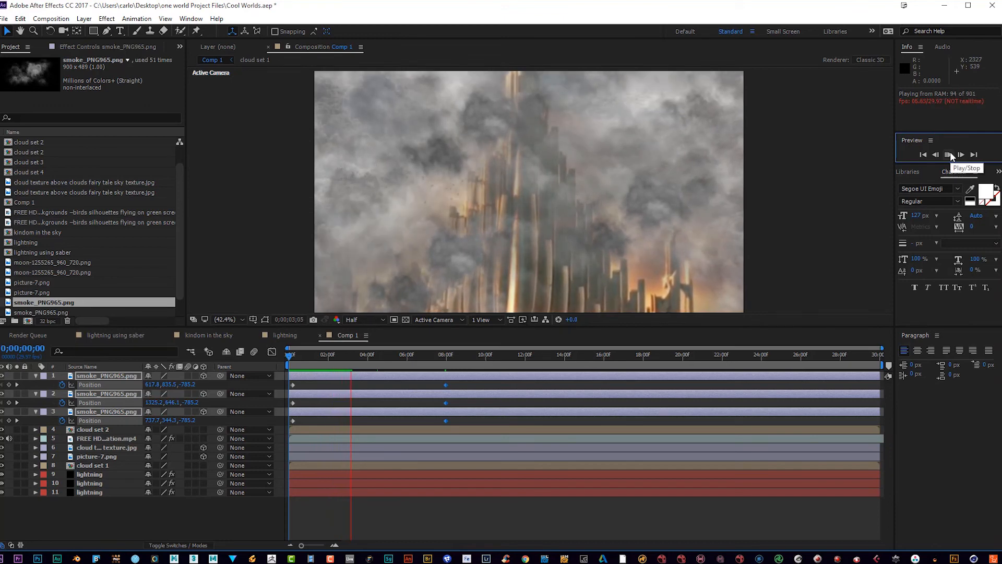
pyautogui.click(949, 154)
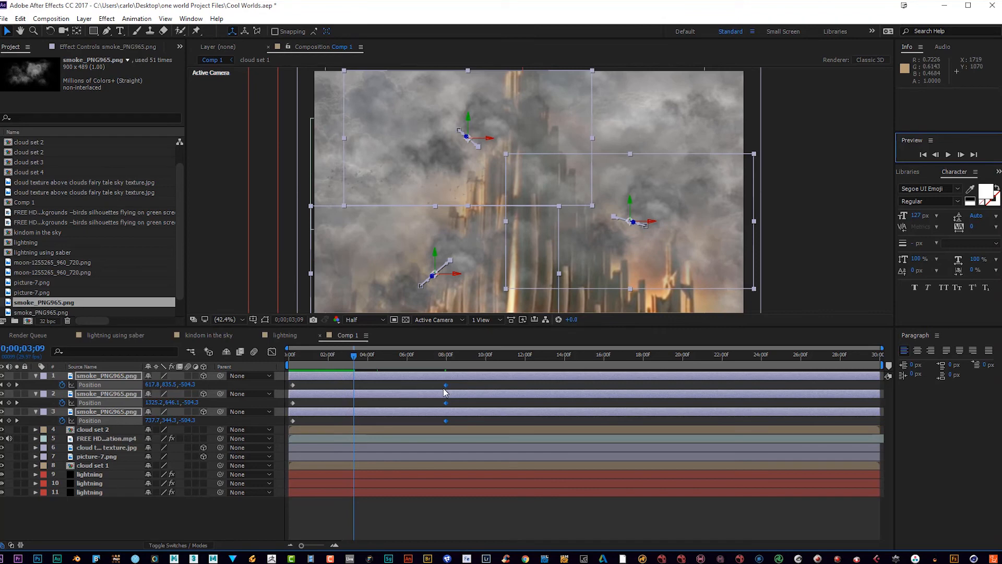
# - Move the smoke layers' second Position keyframes to 0;00;18;02 and preview the slower movement from the first frame
pyautogui.moveTo(445, 387); pyautogui.dragTo(643, 397)
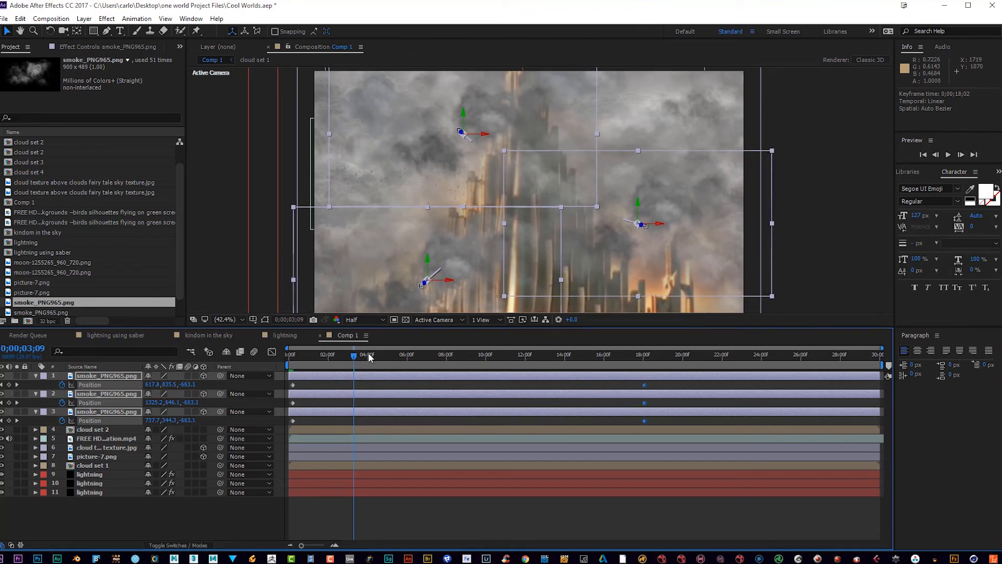
pyautogui.moveTo(354, 358); pyautogui.dragTo(289, 354)
pyautogui.click(950, 154)
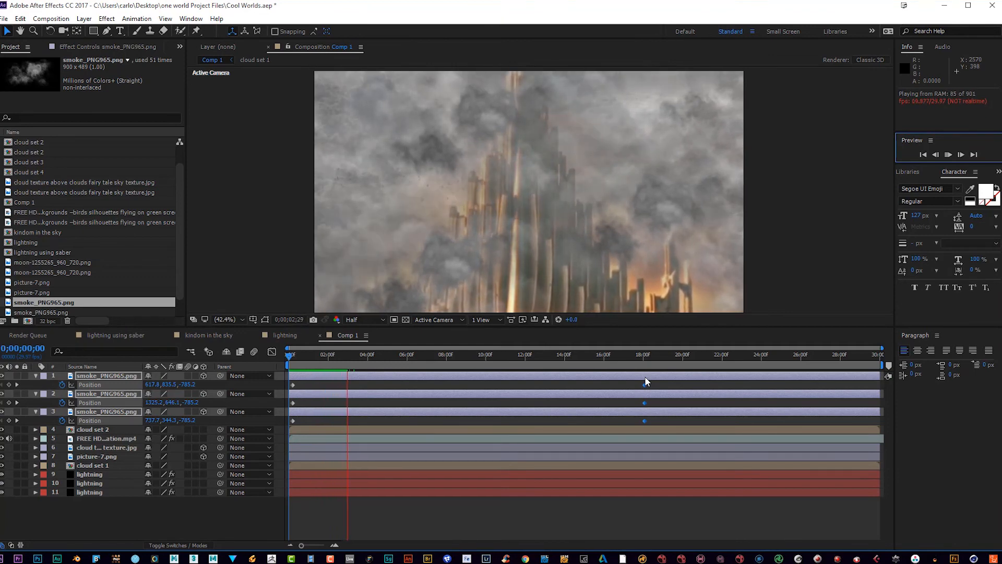
pyautogui.click(948, 155)
# - Pre-compose the three smoke layers into a new composition named cloud set 3
pyautogui.click(35, 376)
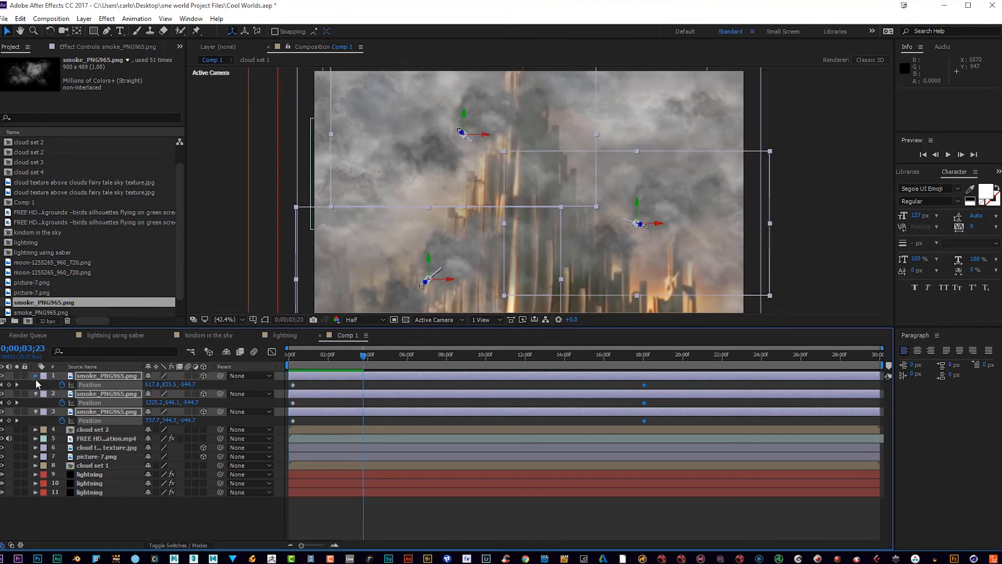
pyautogui.click(86, 378)
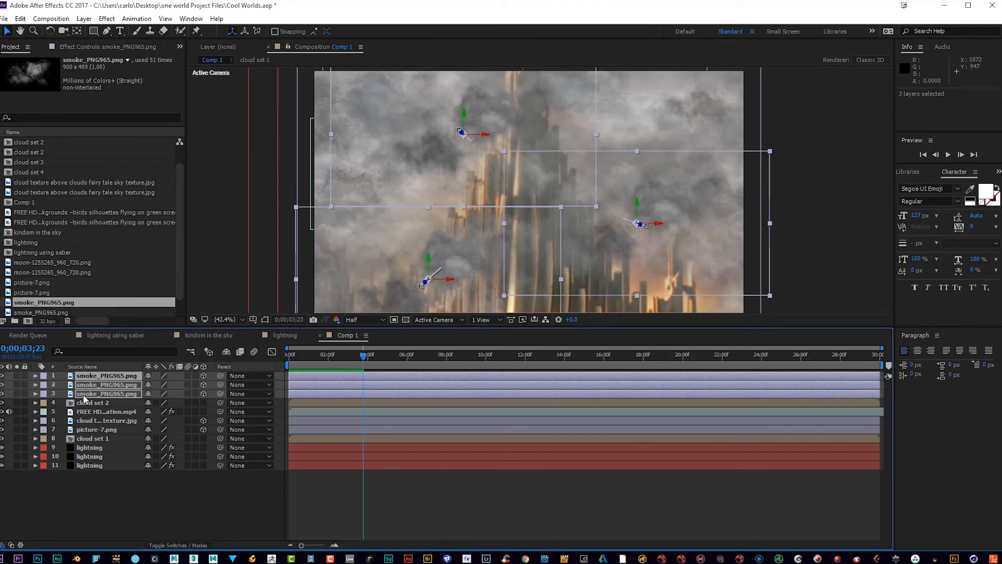
pyautogui.click(82, 487)
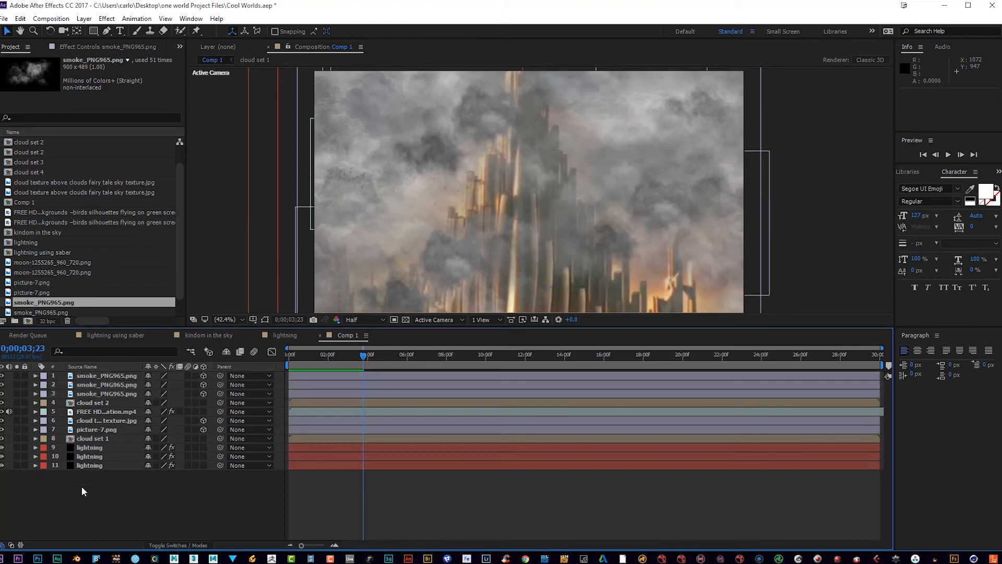
pyautogui.click(91, 376)
pyautogui.keyDown('shift'); pyautogui.click(88, 393); pyautogui.keyUp('shift')
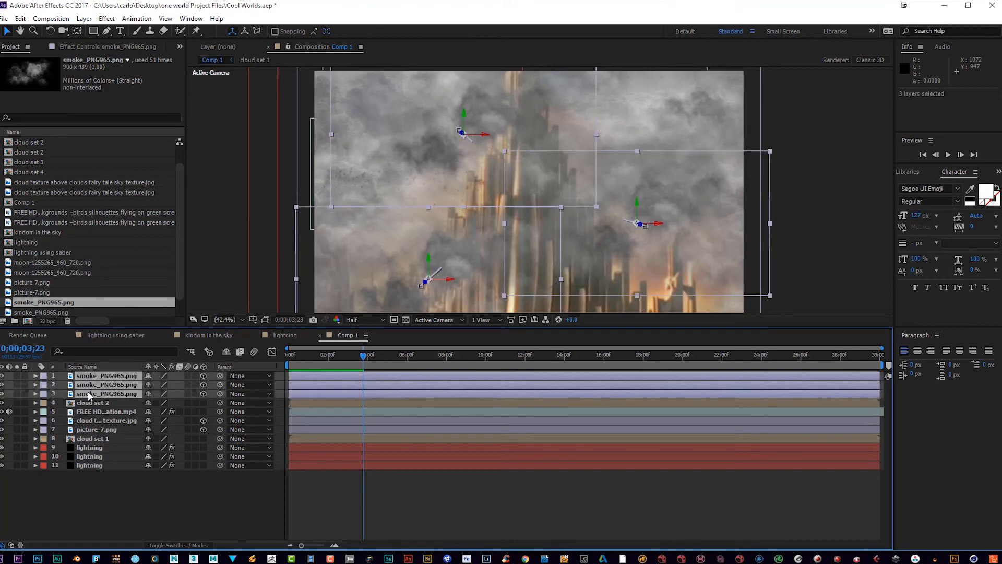
pyautogui.click(84, 18)
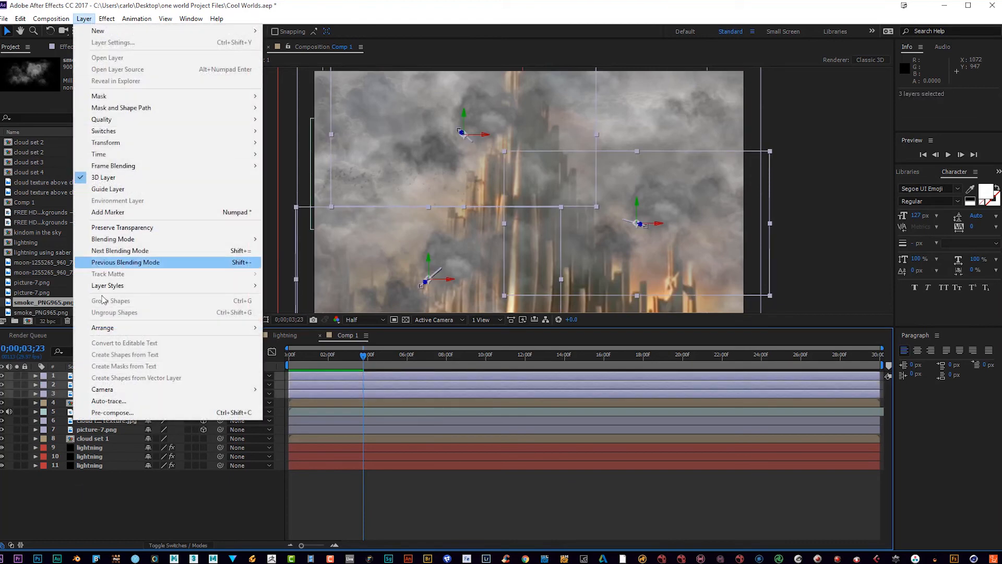
pyautogui.click(118, 413)
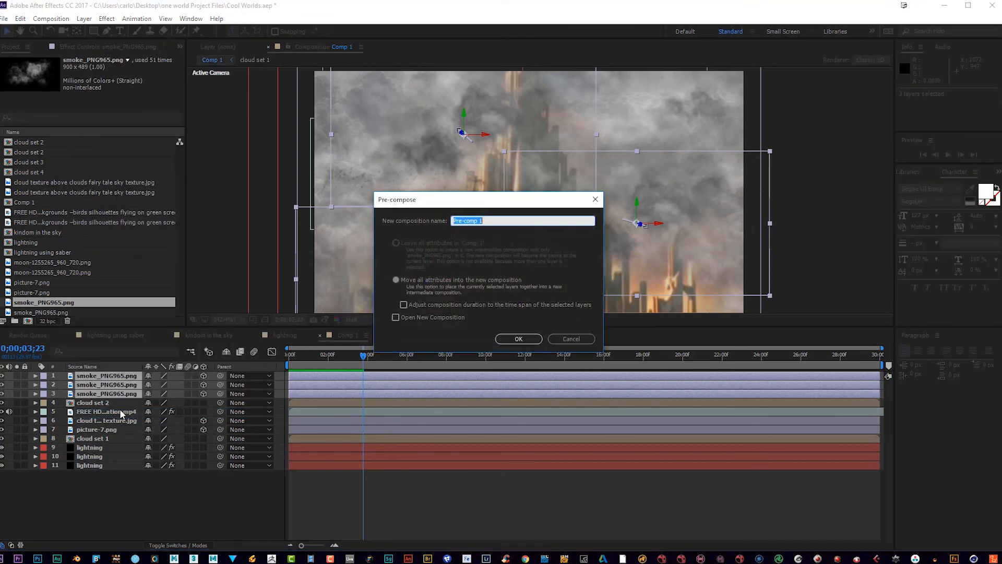
pyautogui.write('cloud set 3')
pyautogui.press('Return')
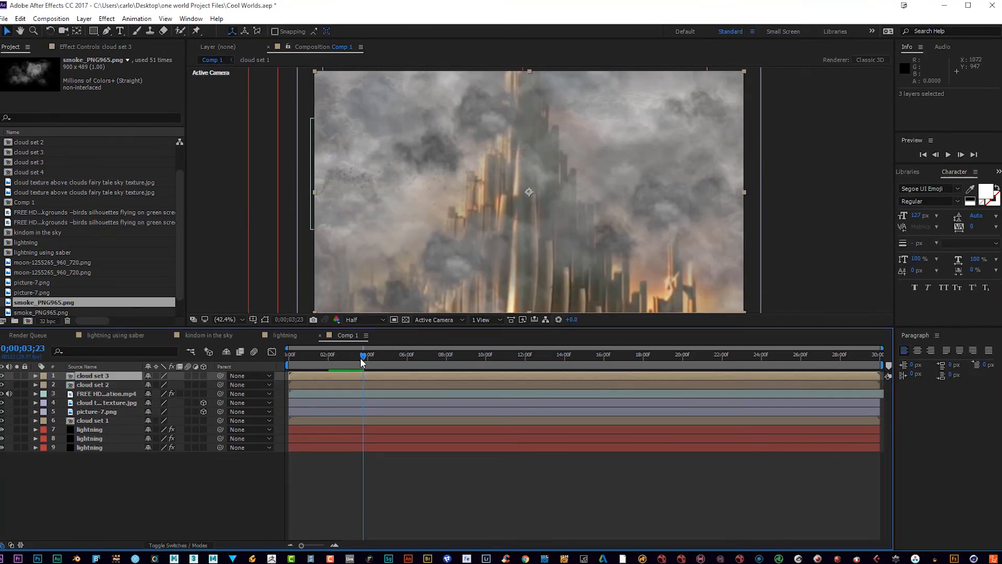
# - Preview Comp 1 from the first frame with the pre-composed cloud set 3 over the tower
pyautogui.moveTo(361, 358); pyautogui.dragTo(277, 366)
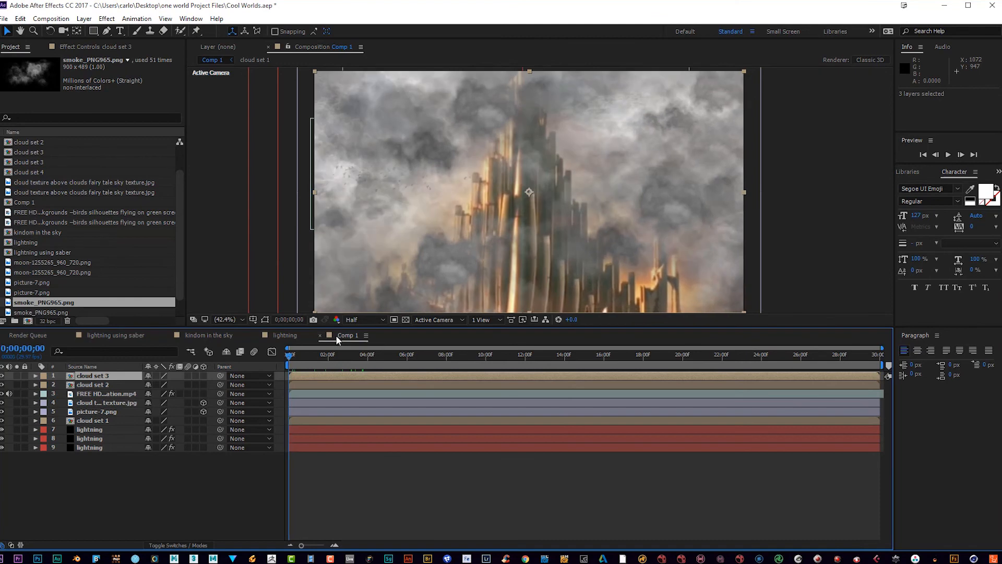
pyautogui.click(948, 156)
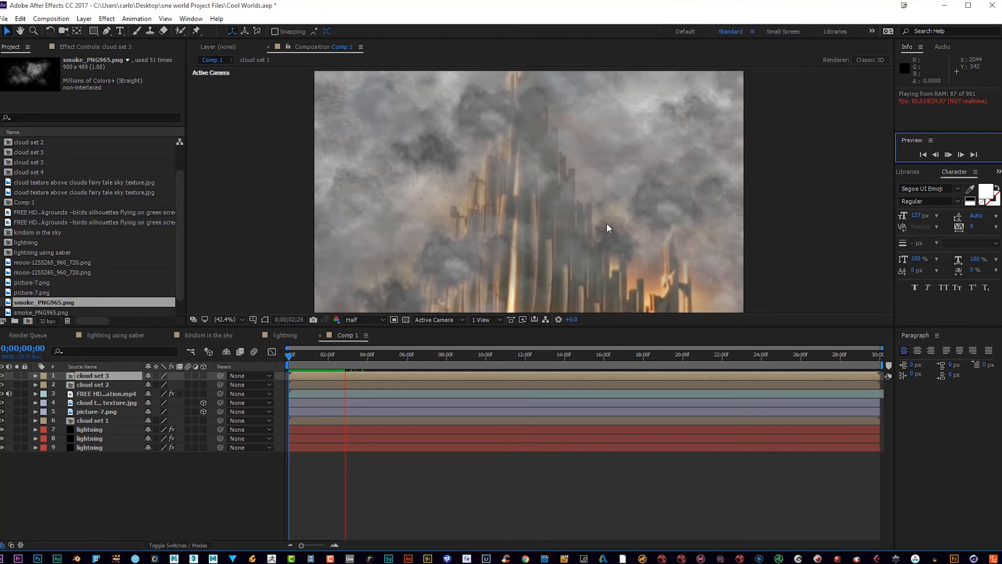
pyautogui.click(948, 155)
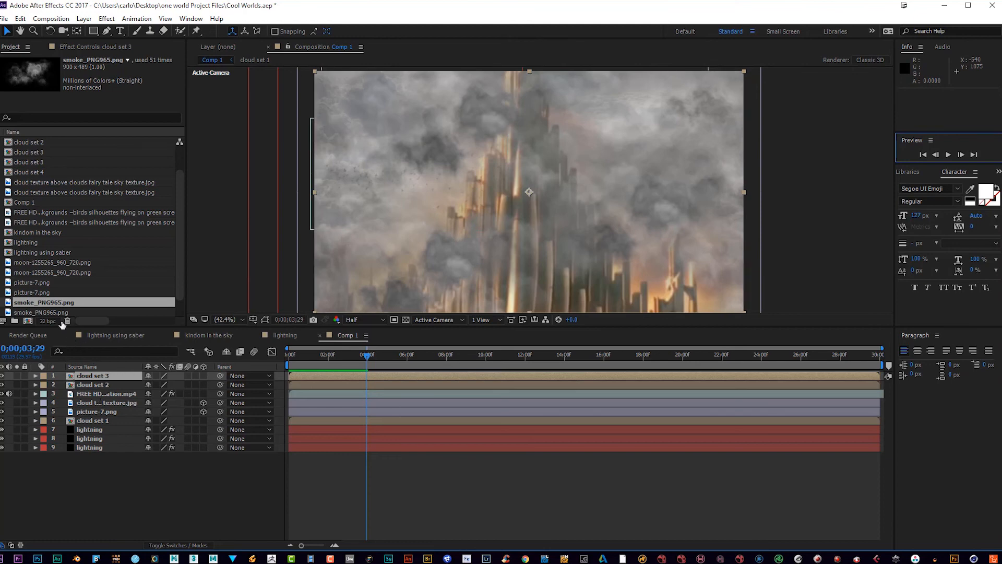
# - Add another green-screen birds clip on top of Comp 1 and key out its green background with Keylight (1.2)
pyautogui.click(43, 212)
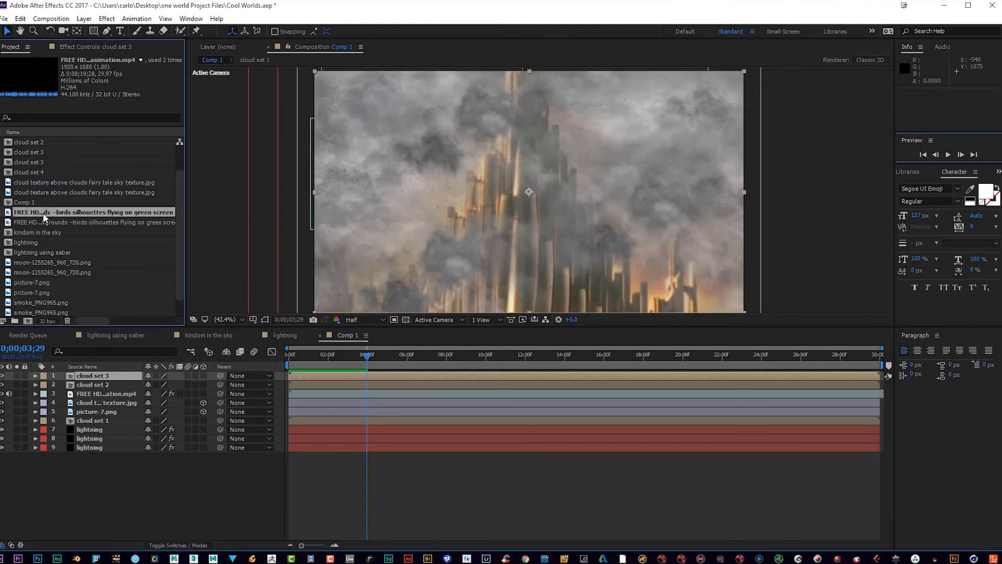
pyautogui.moveTo(42, 210); pyautogui.dragTo(468, 251)
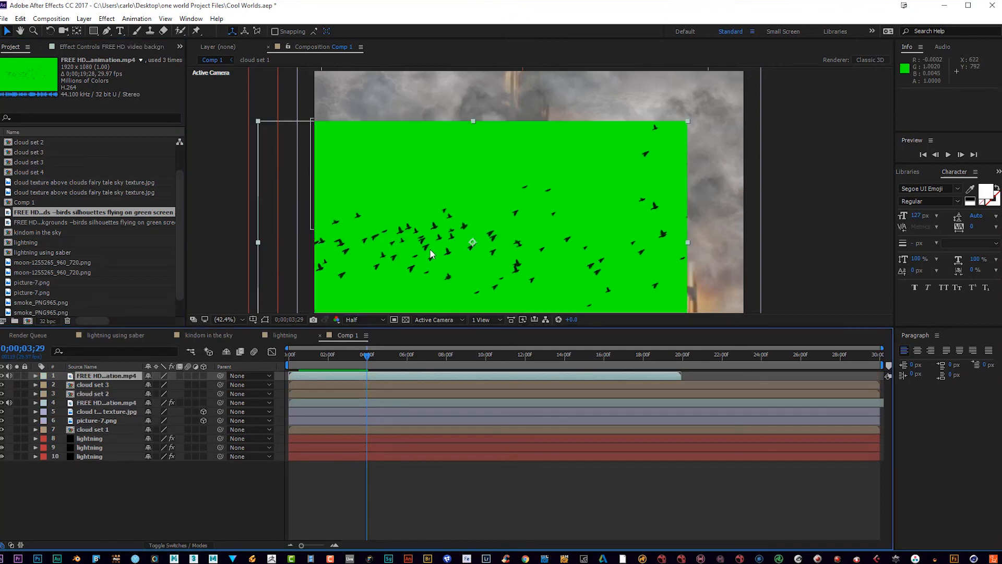
pyautogui.click(106, 19)
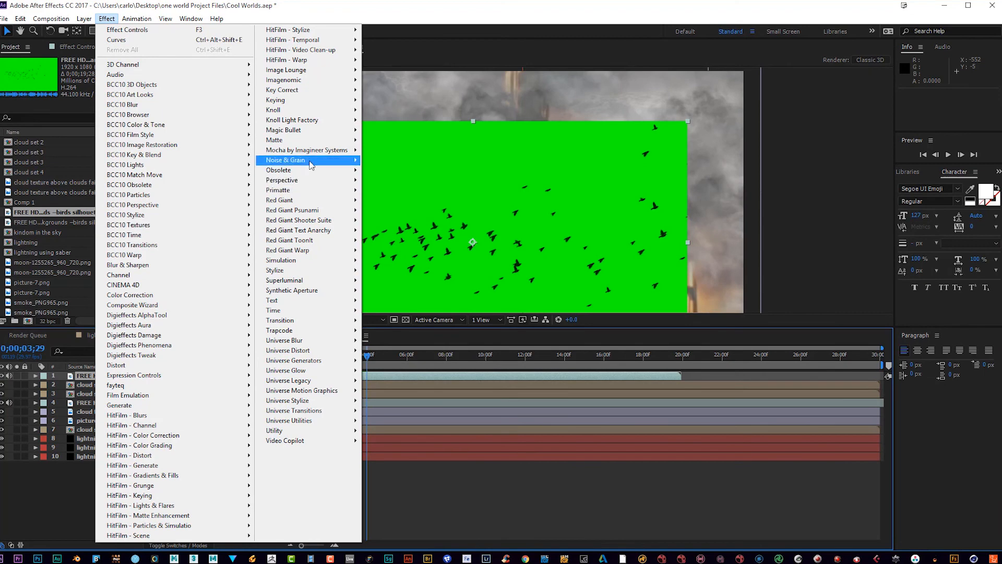
pyautogui.moveTo(331, 122)
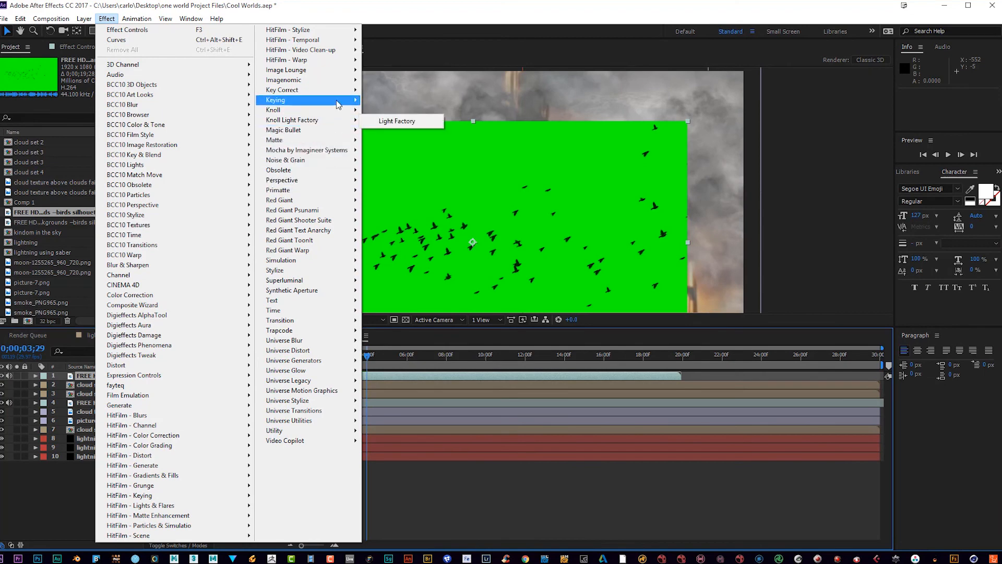
pyautogui.moveTo(337, 101)
pyautogui.click(374, 191)
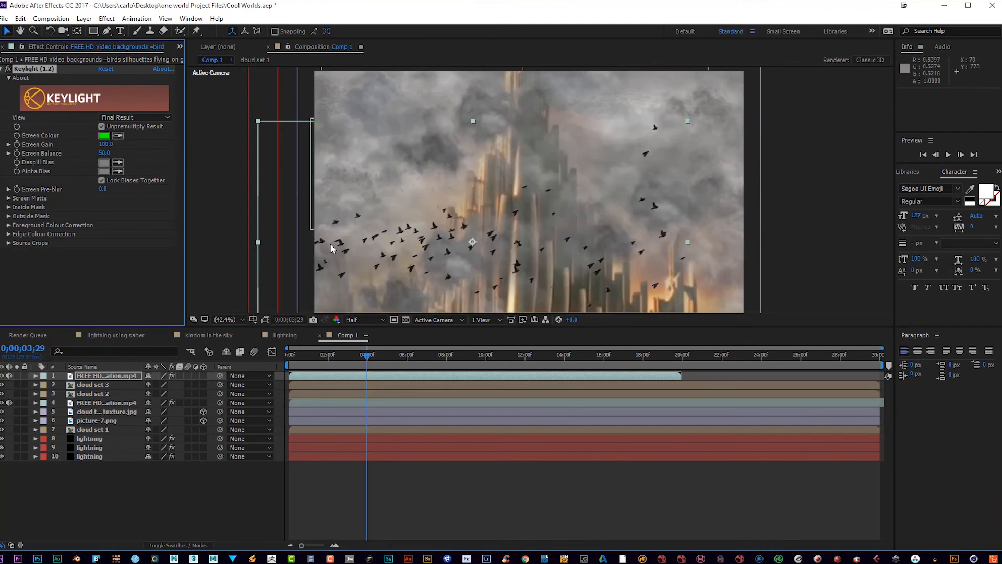
# - Scale the new birds layer to 30% and move it over the tower's lower part, at about 1104, 795
pyautogui.press('s')
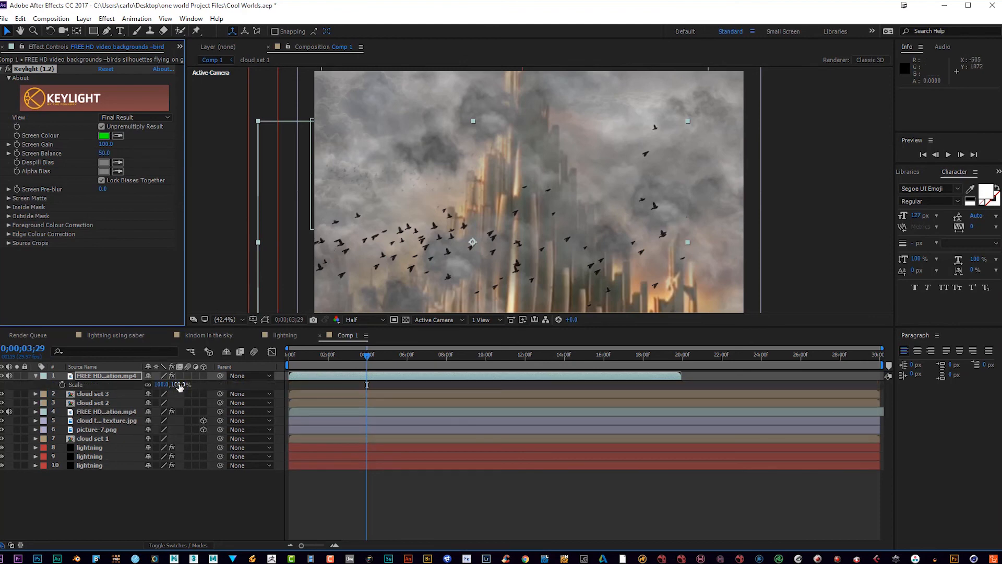
pyautogui.moveTo(168, 383); pyautogui.dragTo(137, 383)
pyautogui.moveTo(490, 244); pyautogui.dragTo(575, 252)
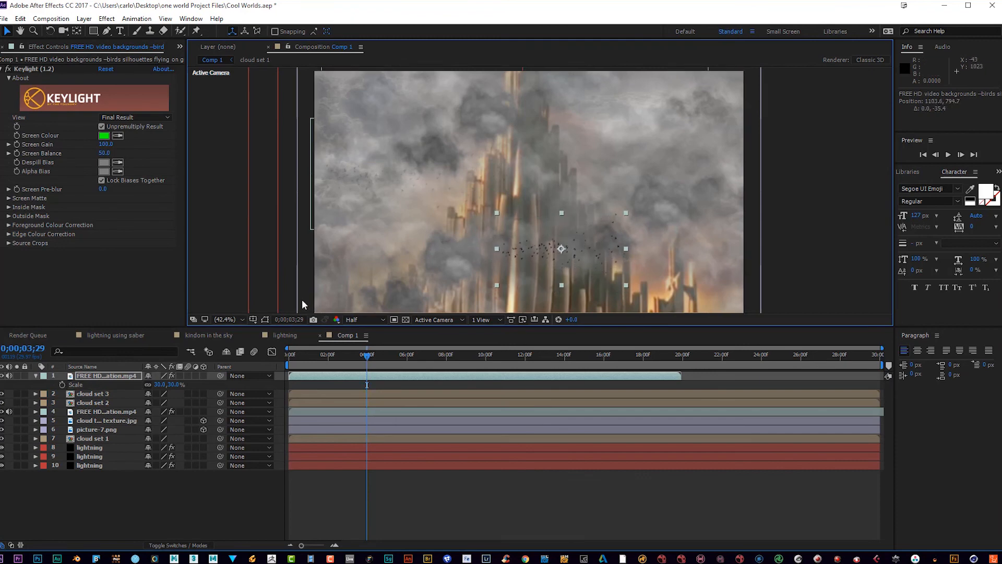
pyautogui.click(35, 377)
pyautogui.rightClick(84, 378)
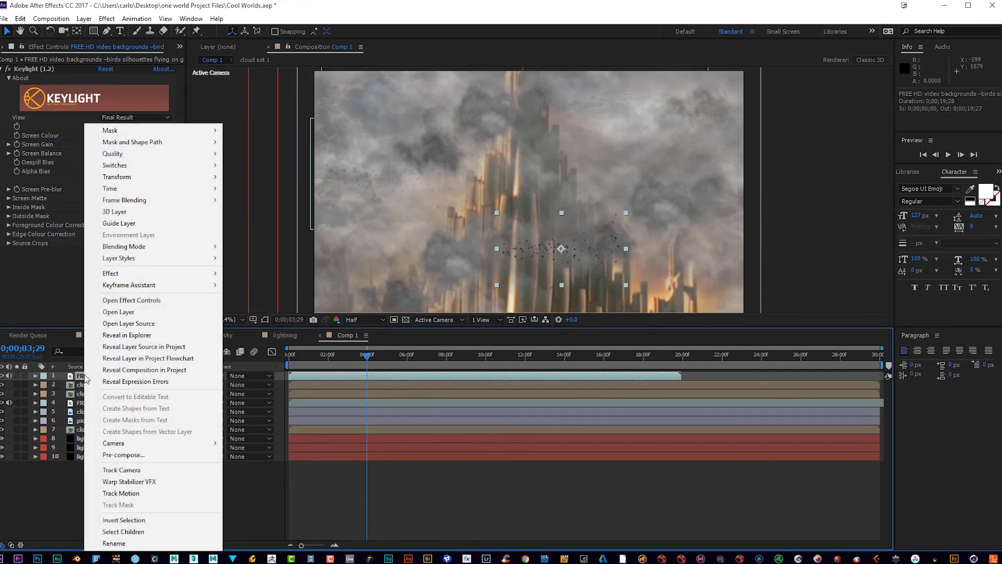
pyautogui.moveTo(125, 277)
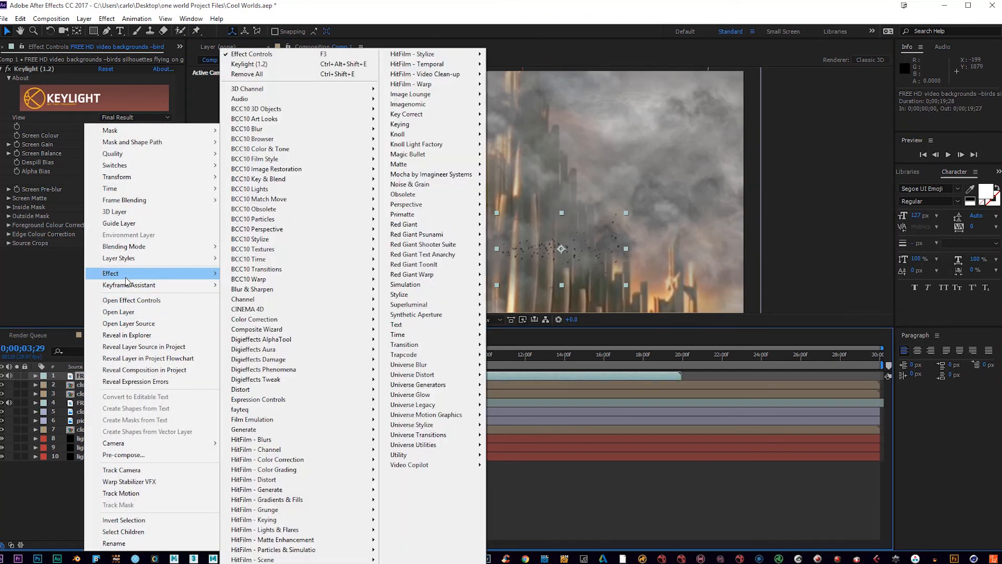
pyautogui.click(61, 482)
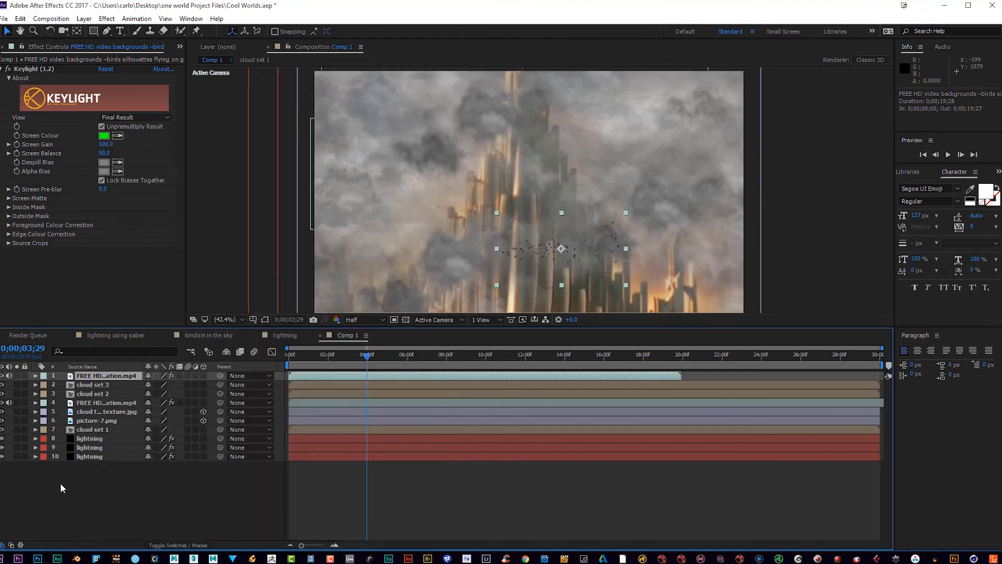
# - Set the top birds layer's Opacity to 38% and move the flock to about 1391, 785, over the tower's lower right
pyautogui.click(35, 376)
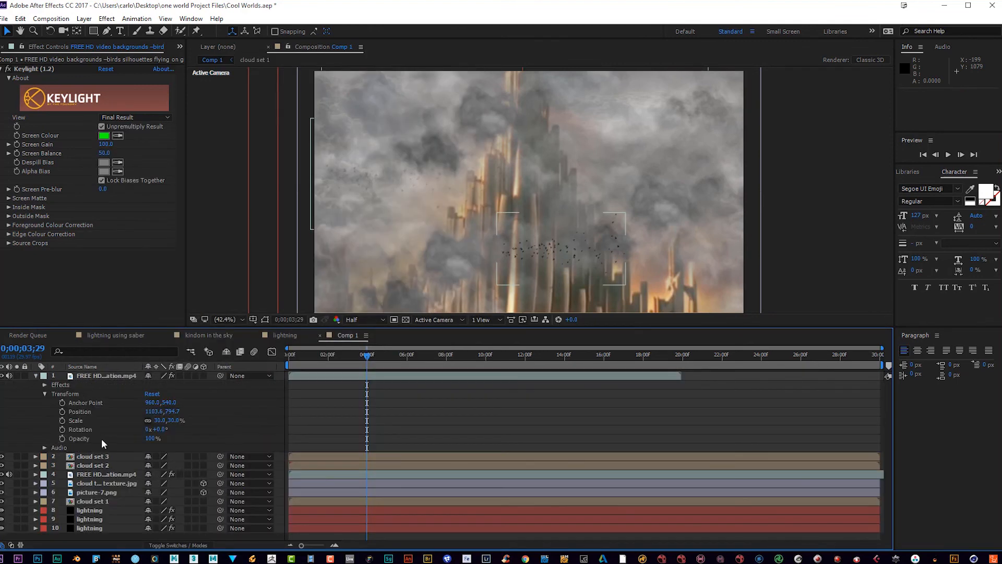
pyautogui.moveTo(151, 439); pyautogui.dragTo(144, 441)
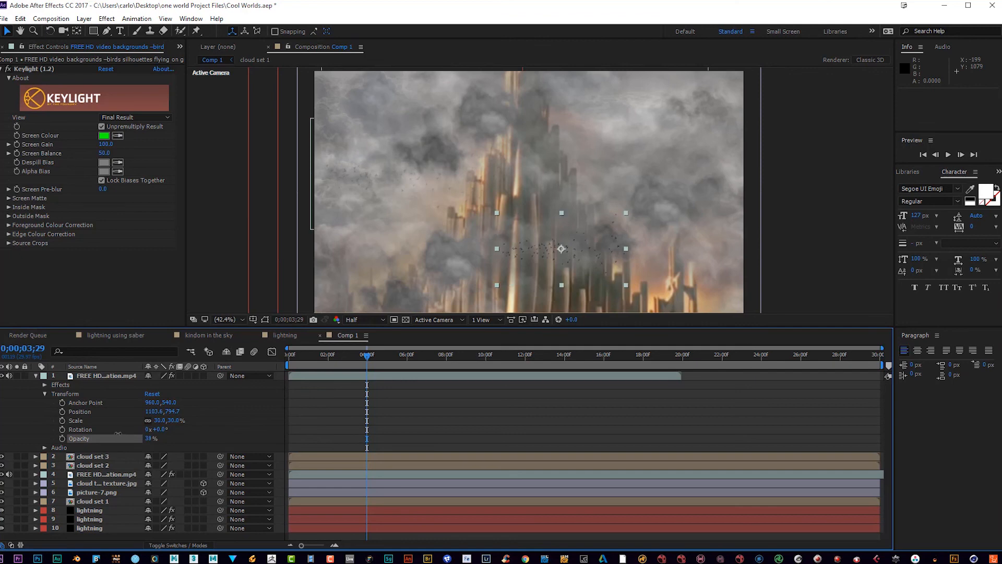
pyautogui.moveTo(588, 256); pyautogui.dragTo(654, 254)
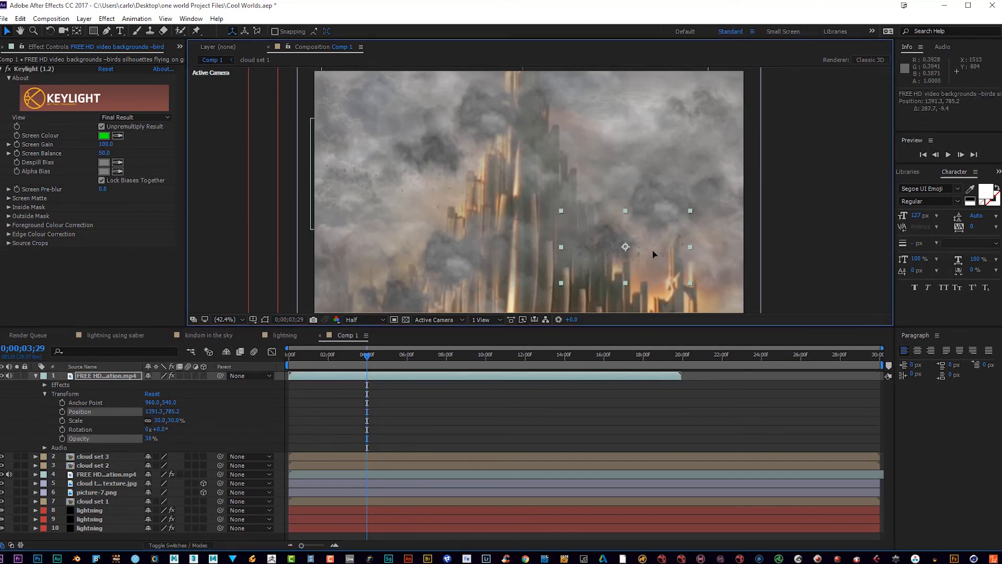
# - Speed up the top birds layer with a Time Stretch factor of 60
pyautogui.click(111, 373)
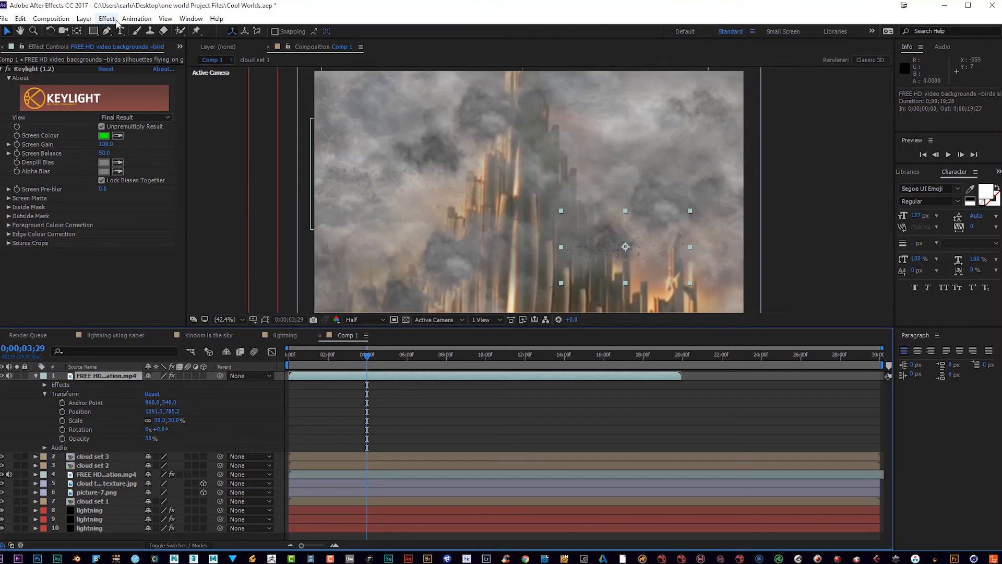
pyautogui.click(84, 18)
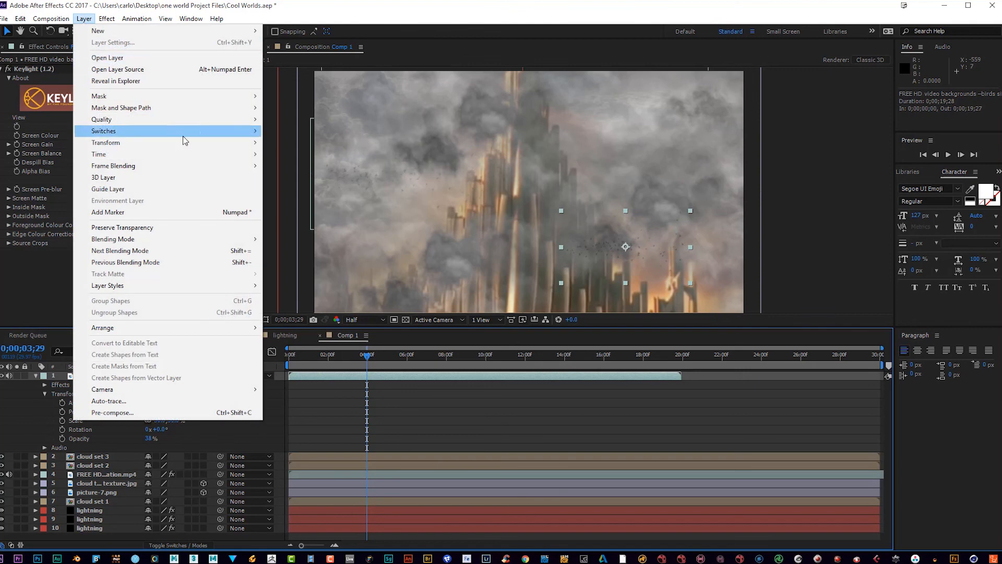
pyautogui.moveTo(209, 154)
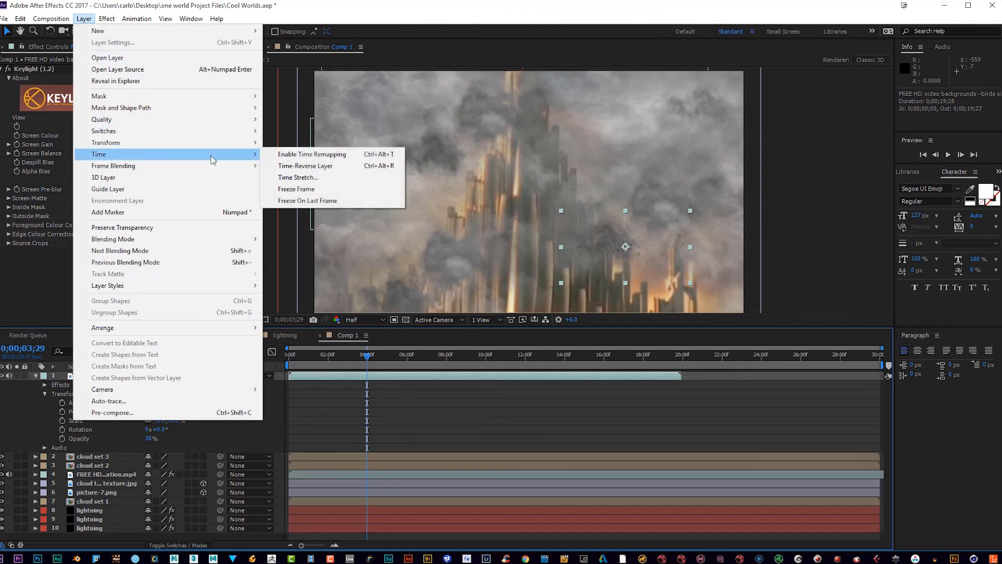
pyautogui.click(288, 178)
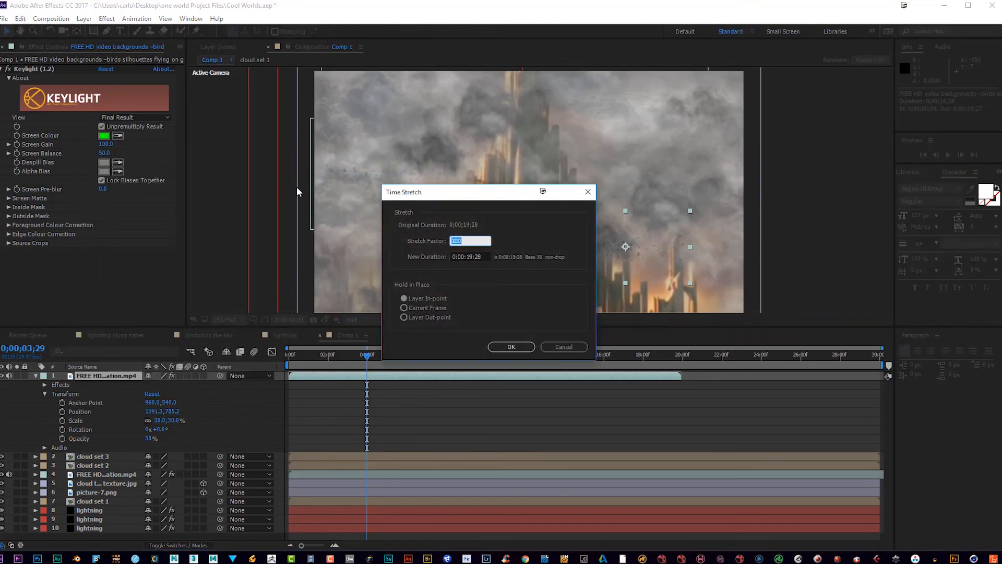
pyautogui.write('60')
pyautogui.click(510, 348)
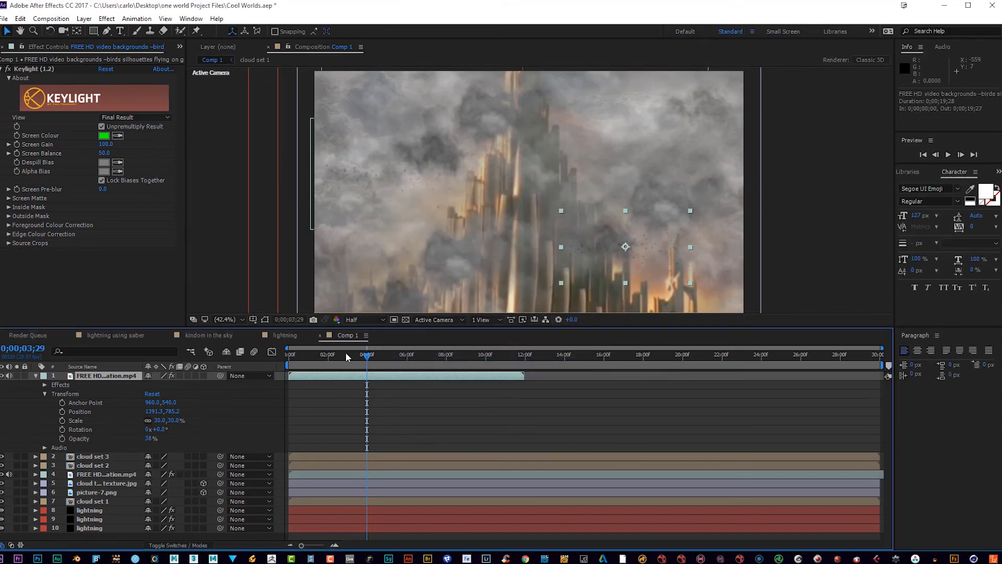
# - Preview the faster small flock from the first frame, and collapse the birds layer's properties
pyautogui.click(920, 155)
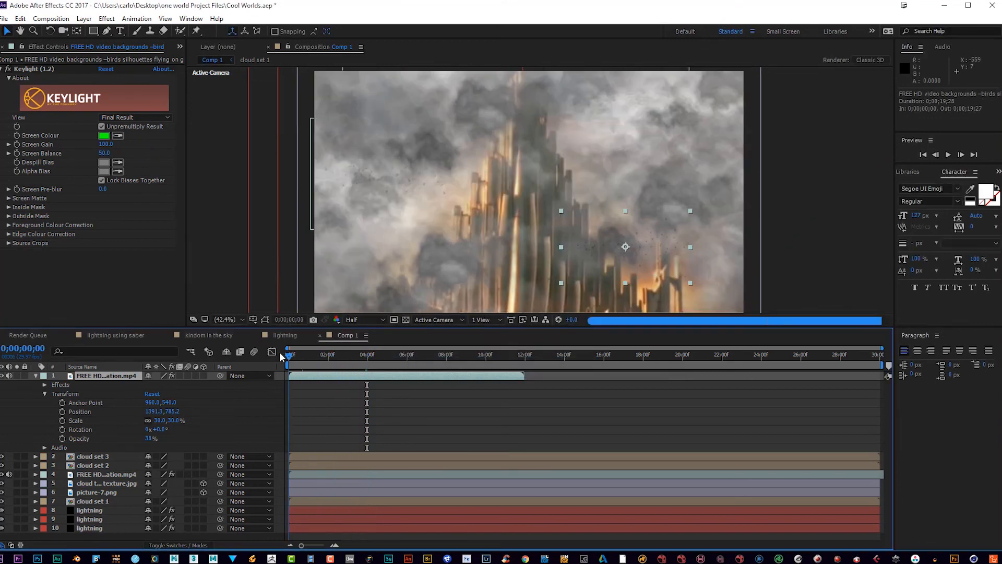
pyautogui.click(946, 155)
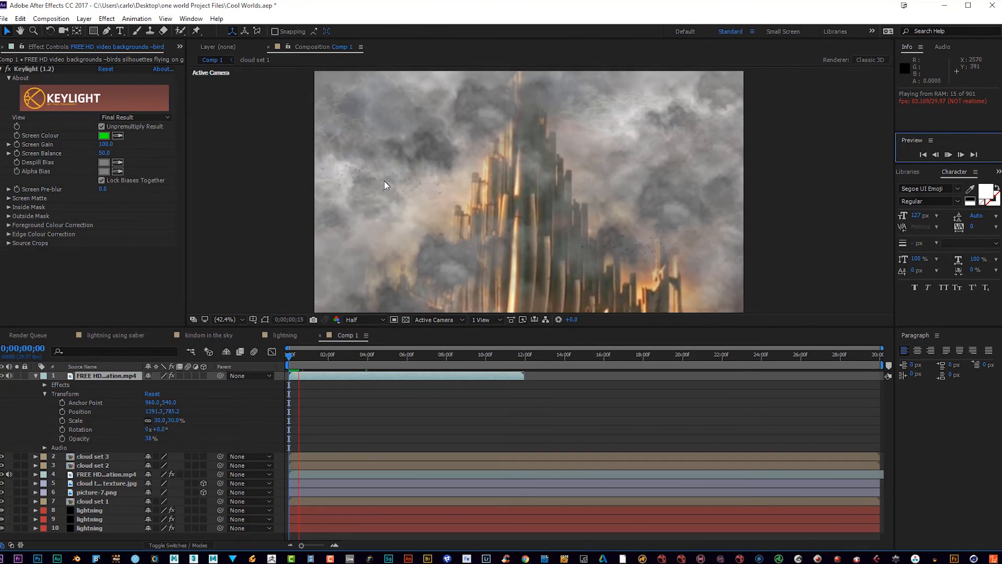
pyautogui.click(947, 157)
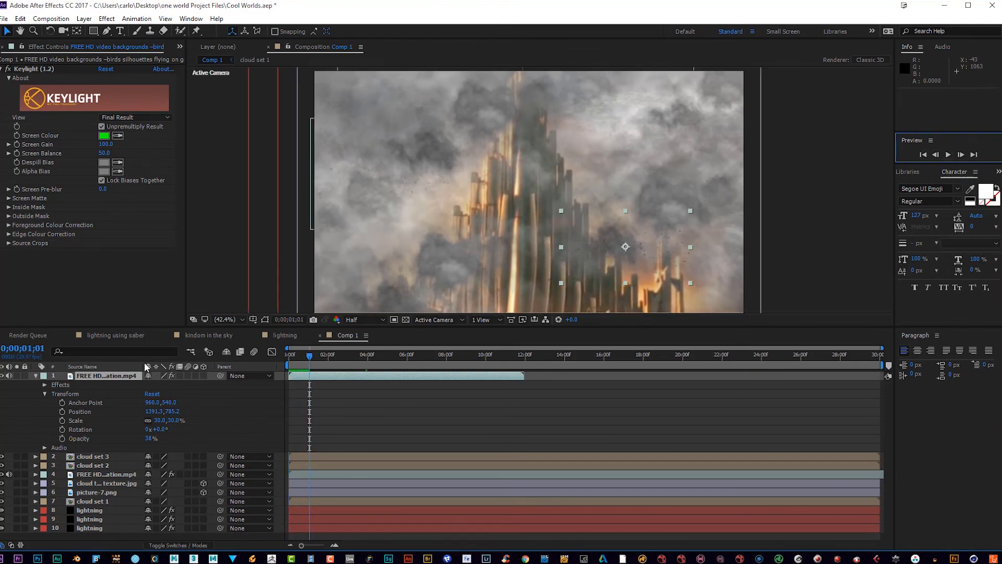
pyautogui.click(35, 376)
# - Add an adjustment layer on top of Comp 1 and apply the Curves effect to it
pyautogui.rightClick(63, 496)
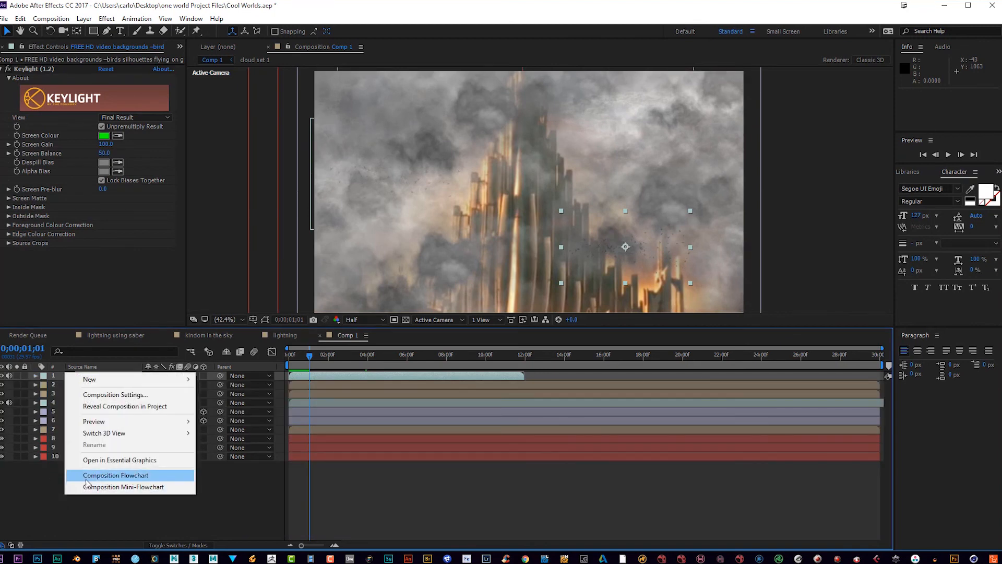
pyautogui.moveTo(157, 380)
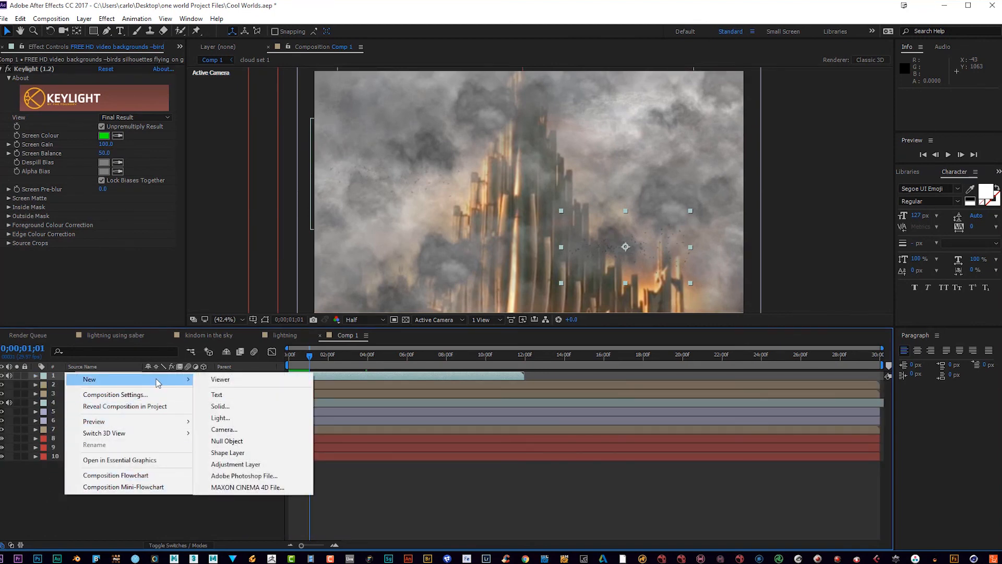
pyautogui.click(219, 466)
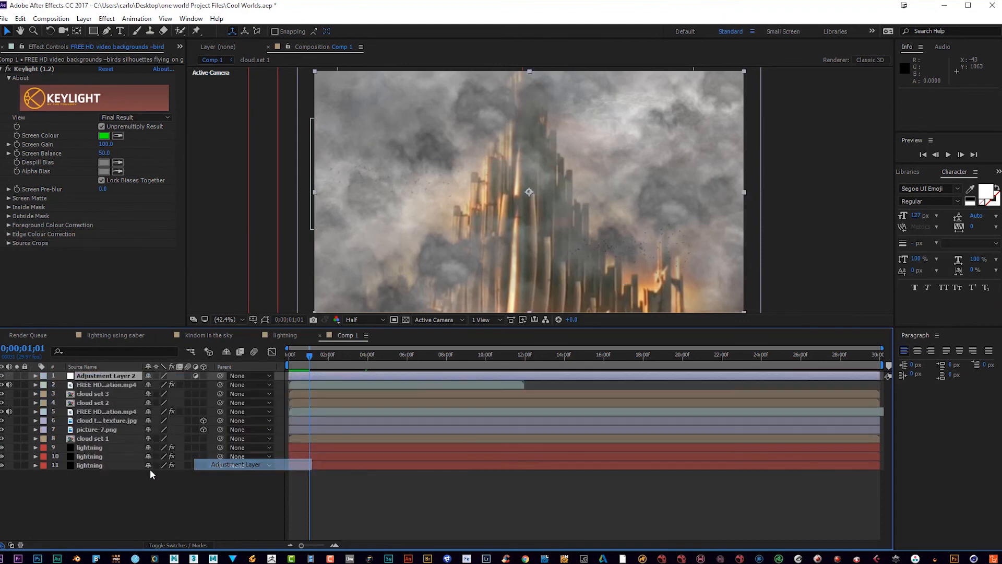
pyautogui.rightClick(107, 377)
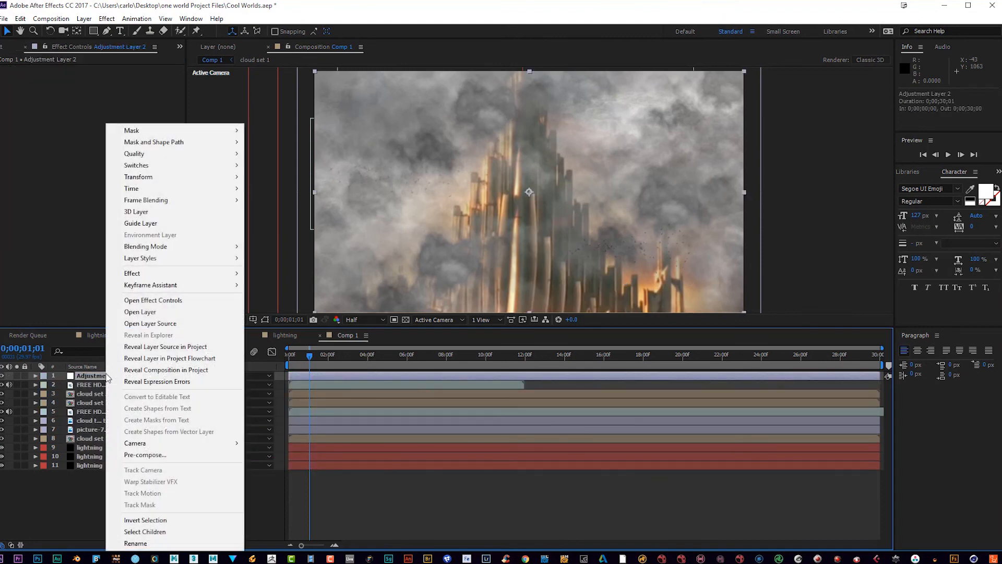
pyautogui.moveTo(162, 278)
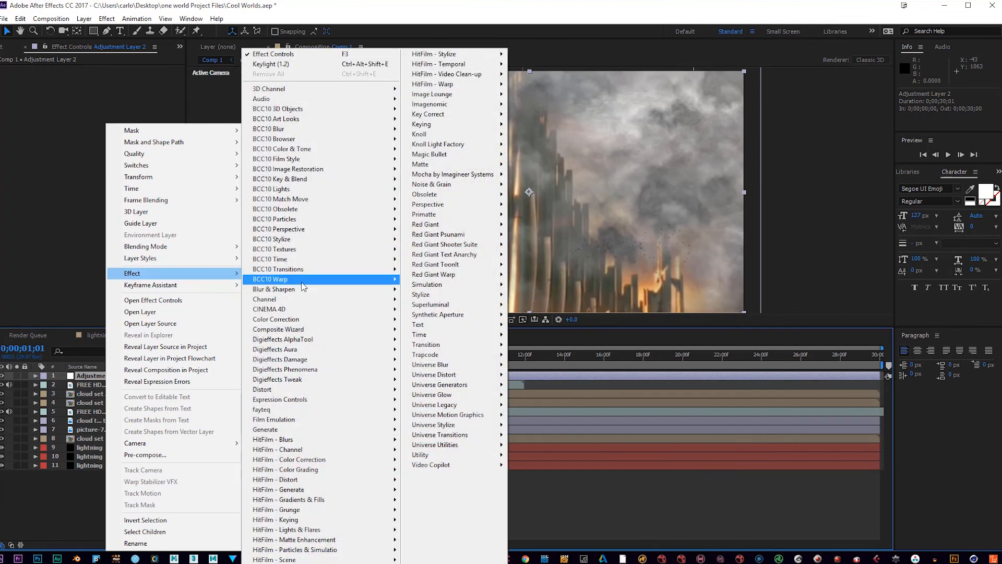
pyautogui.moveTo(356, 326)
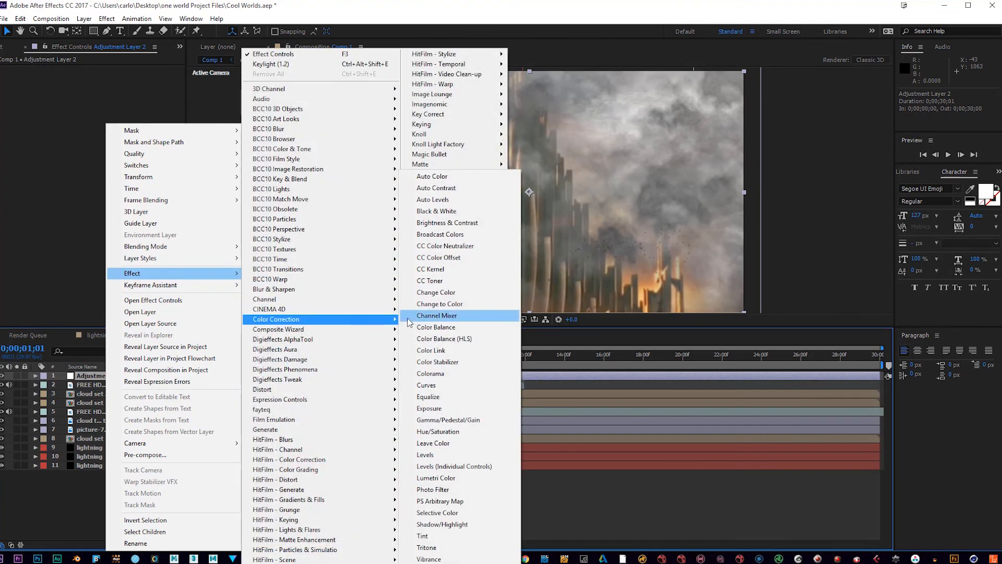
pyautogui.click(427, 385)
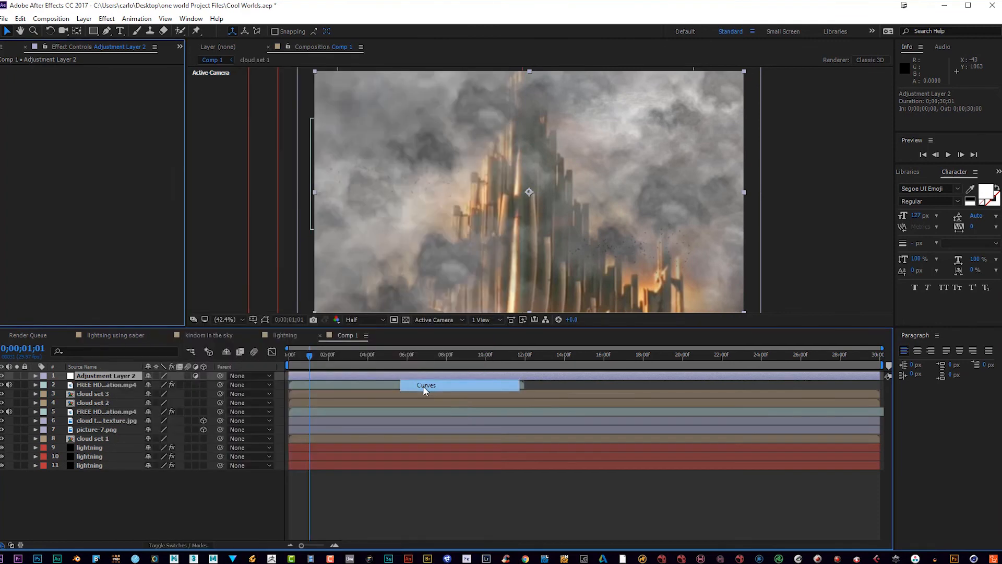
# - Warm the scene in Curves by raising the Red channel's midtones and slightly lowering the Blue channel's midtones
pyautogui.click(158, 78)
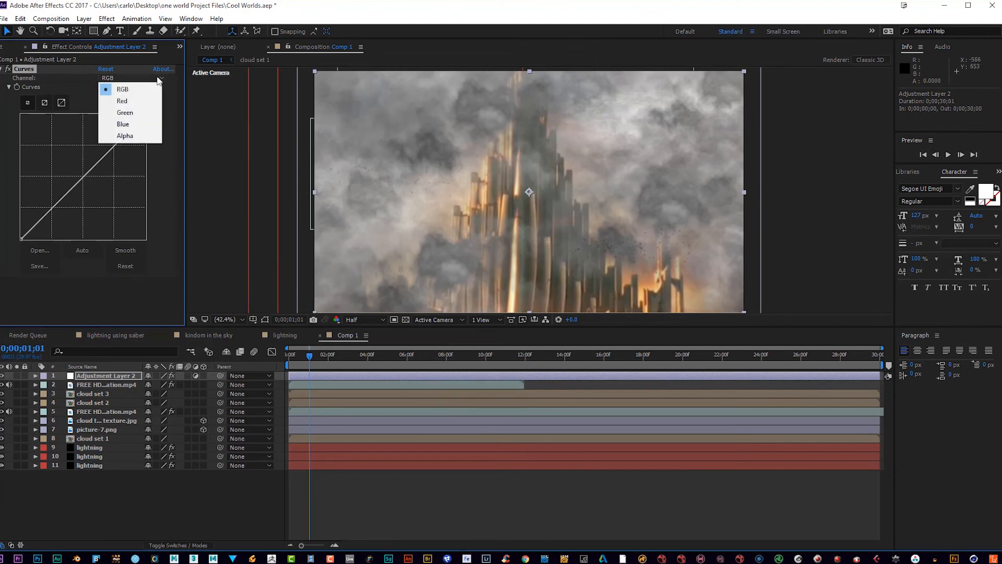
pyautogui.click(138, 103)
pyautogui.moveTo(82, 179); pyautogui.dragTo(74, 170)
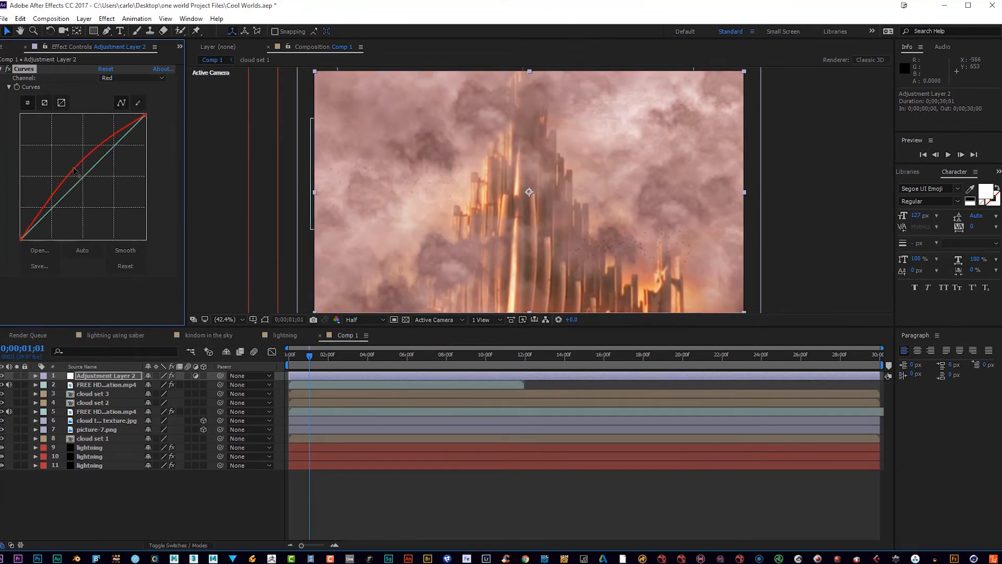
pyautogui.click(146, 78)
pyautogui.click(123, 123)
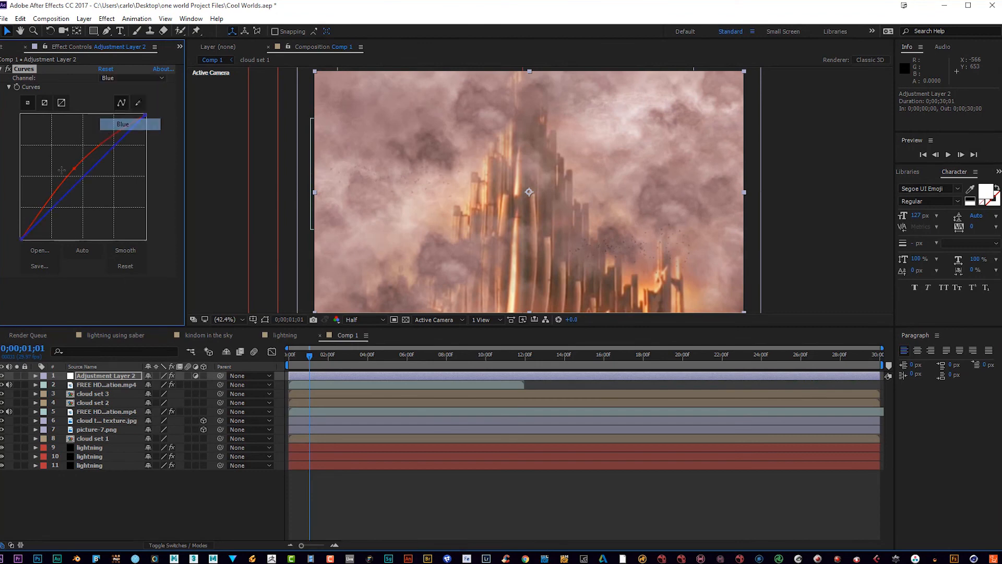
pyautogui.moveTo(83, 178); pyautogui.dragTo(88, 179)
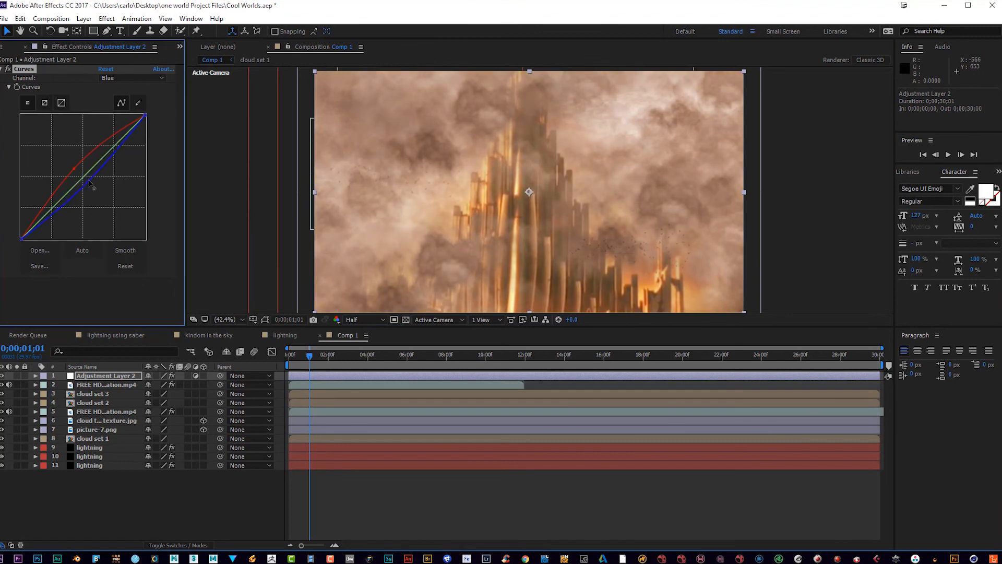
# - Darken the scene by slightly lowering the RGB curve's midtones, and start a preview of the graded composition
pyautogui.click(149, 79)
pyautogui.click(116, 87)
pyautogui.moveTo(86, 181); pyautogui.dragTo(91, 184)
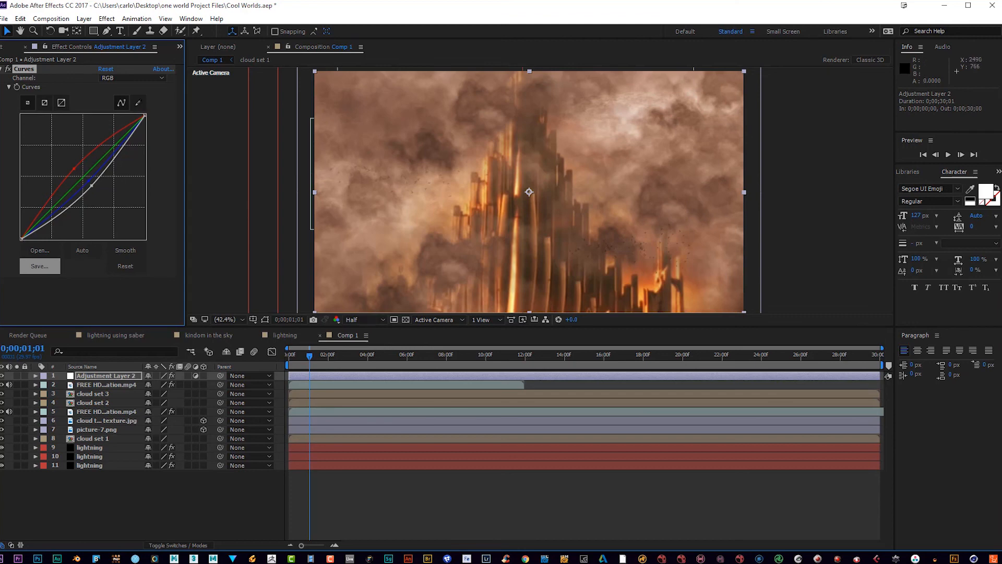
pyautogui.click(946, 157)
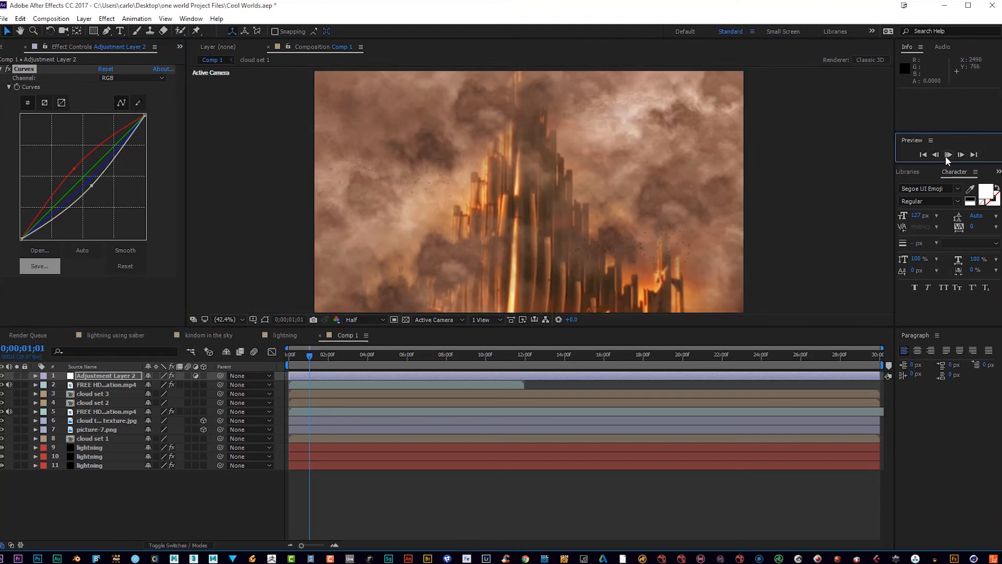